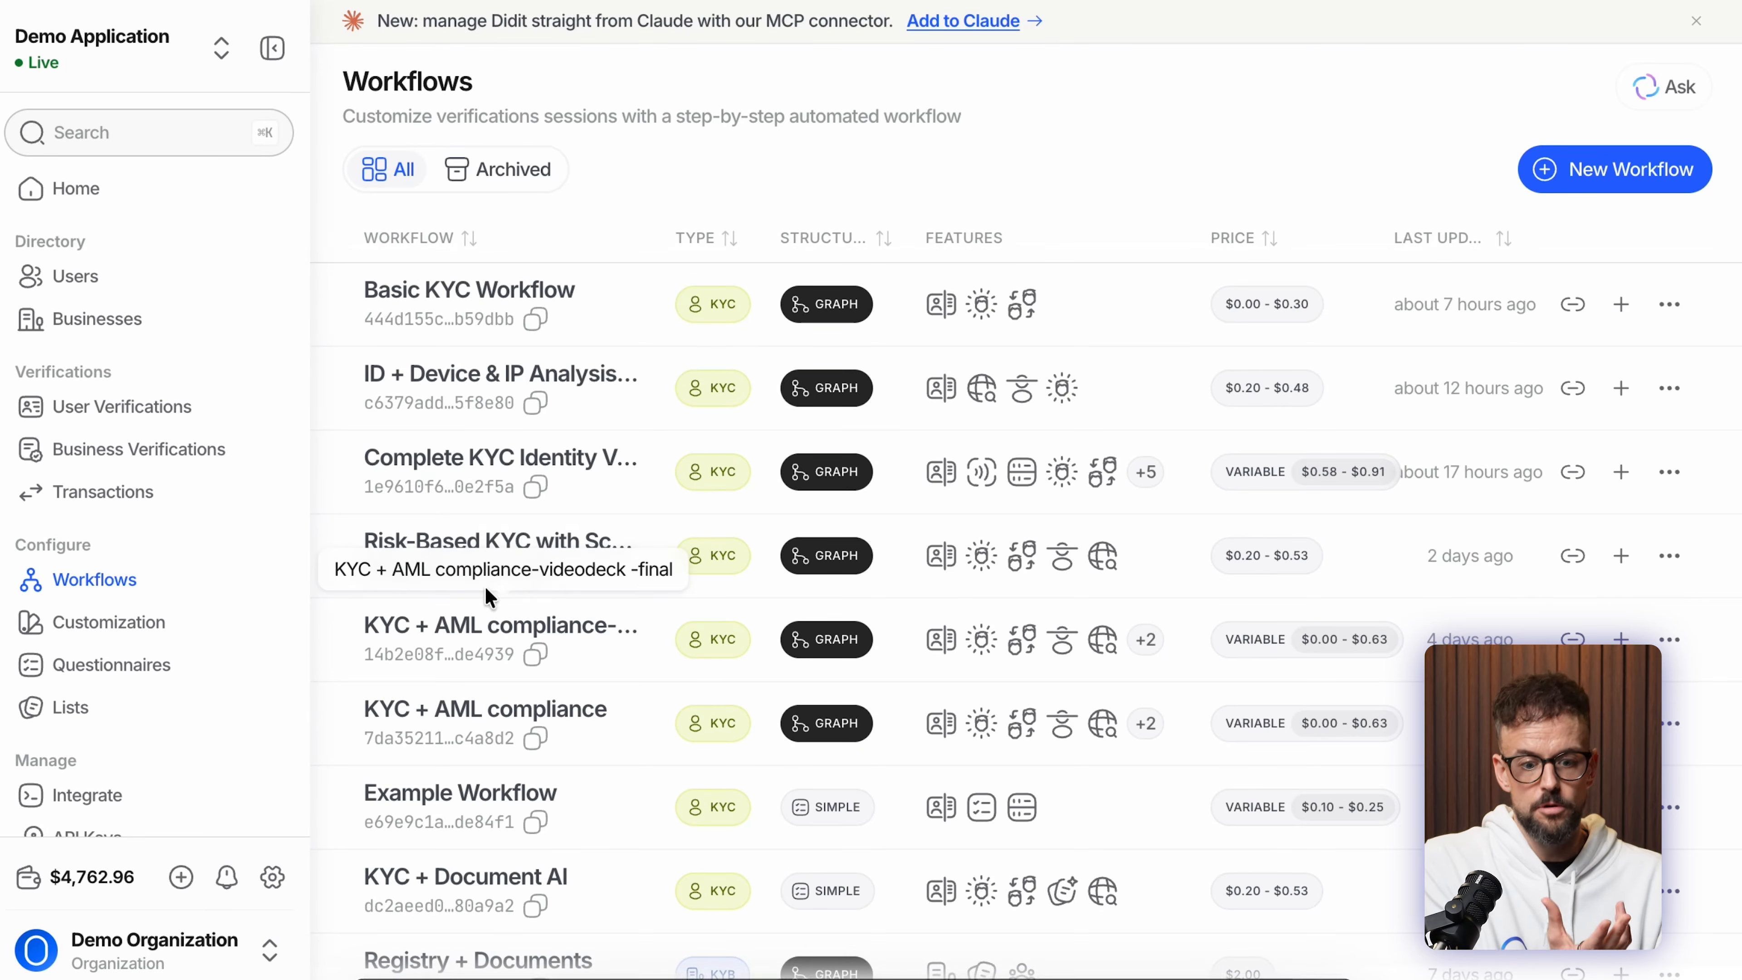
- Look through the whole workflow list, comparing each workflow's type, structure, features and price
{"action": "scroll", "coordinate": [472, 621], "scroll_direction": "down", "scroll_amount": 3}
{"action": "scroll", "coordinate": [459, 604], "scroll_direction": "up", "scroll_amount": 3}
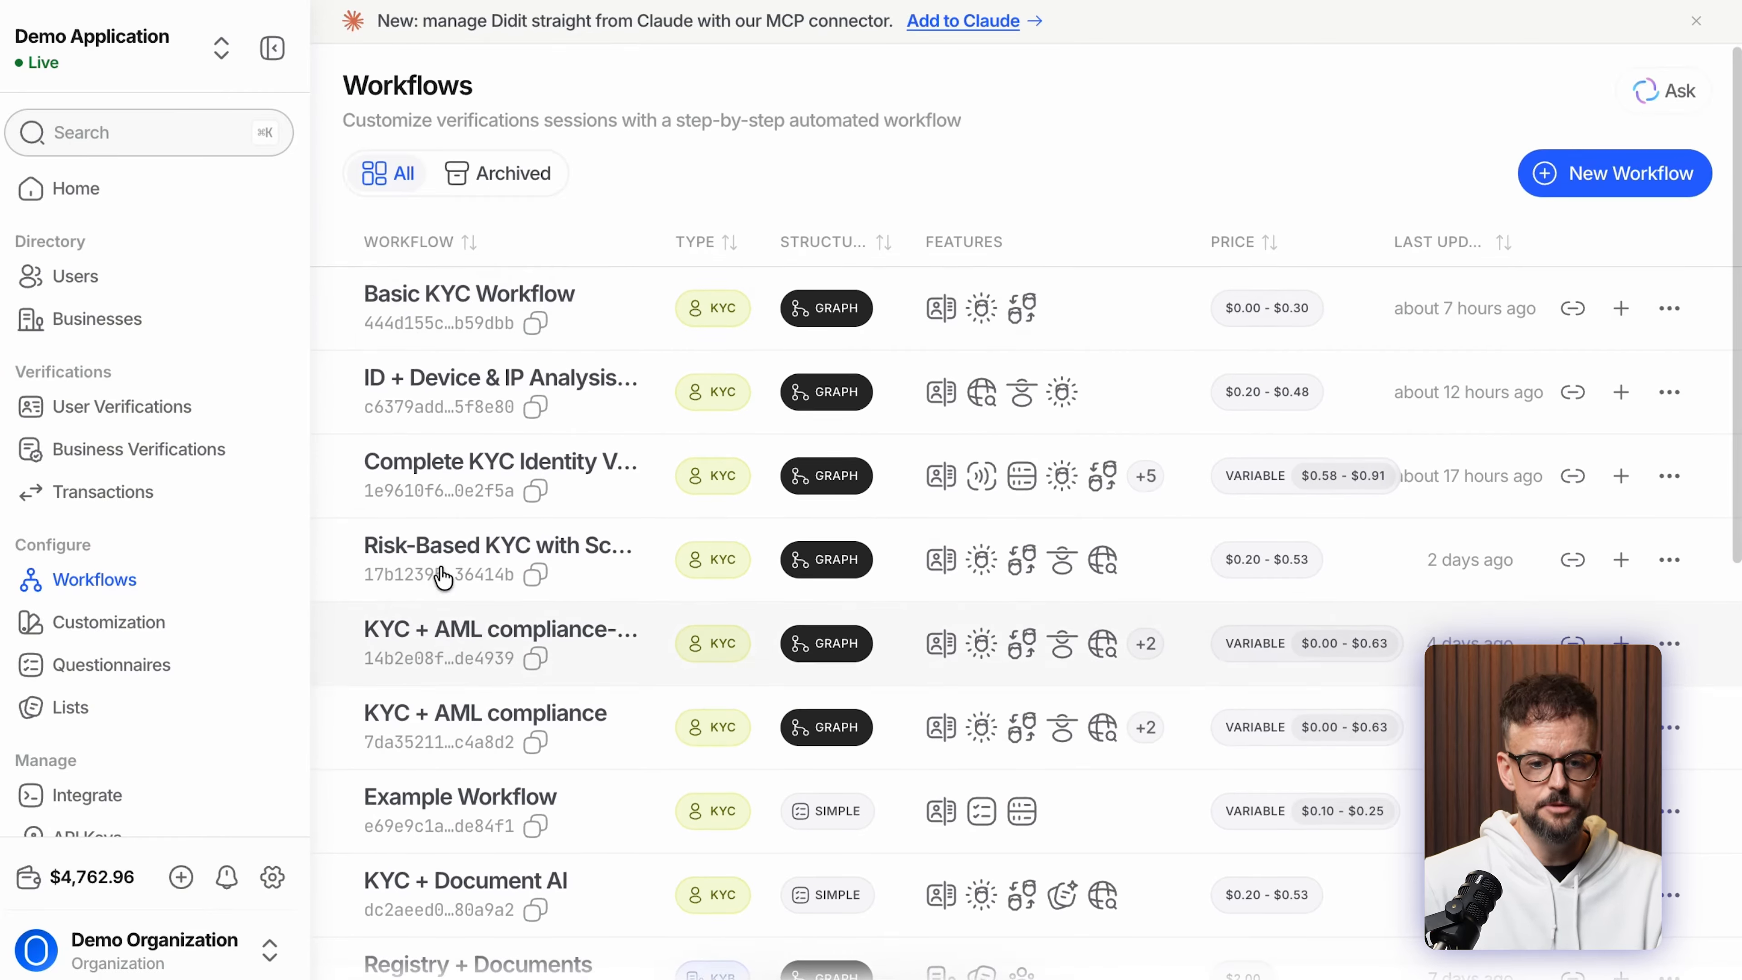
{"action": "scroll", "coordinate": [700, 331], "scroll_direction": "down", "scroll_amount": 5}
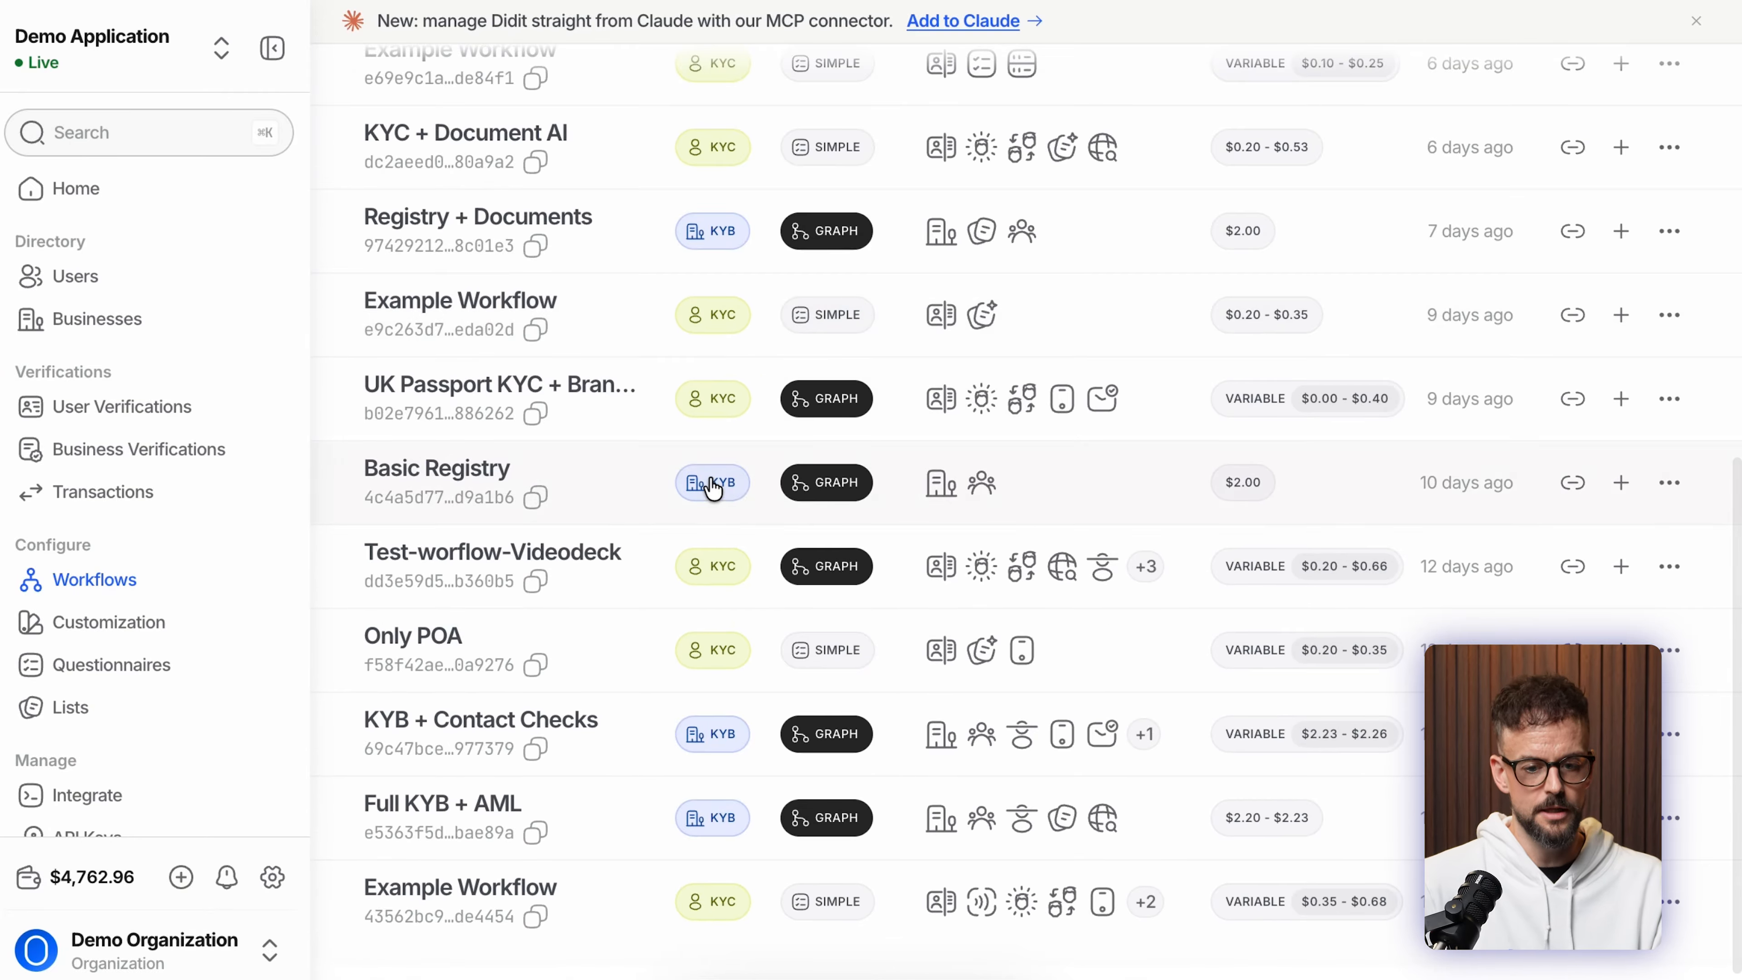
{"action": "scroll", "coordinate": [710, 484], "scroll_direction": "up", "scroll_amount": 1}
{"action": "scroll", "coordinate": [710, 489], "scroll_direction": "up", "scroll_amount": 3}
{"action": "scroll", "coordinate": [806, 216], "scroll_direction": "up", "scroll_amount": 3}
{"action": "scroll", "coordinate": [849, 700], "scroll_direction": "up", "scroll_amount": 2}
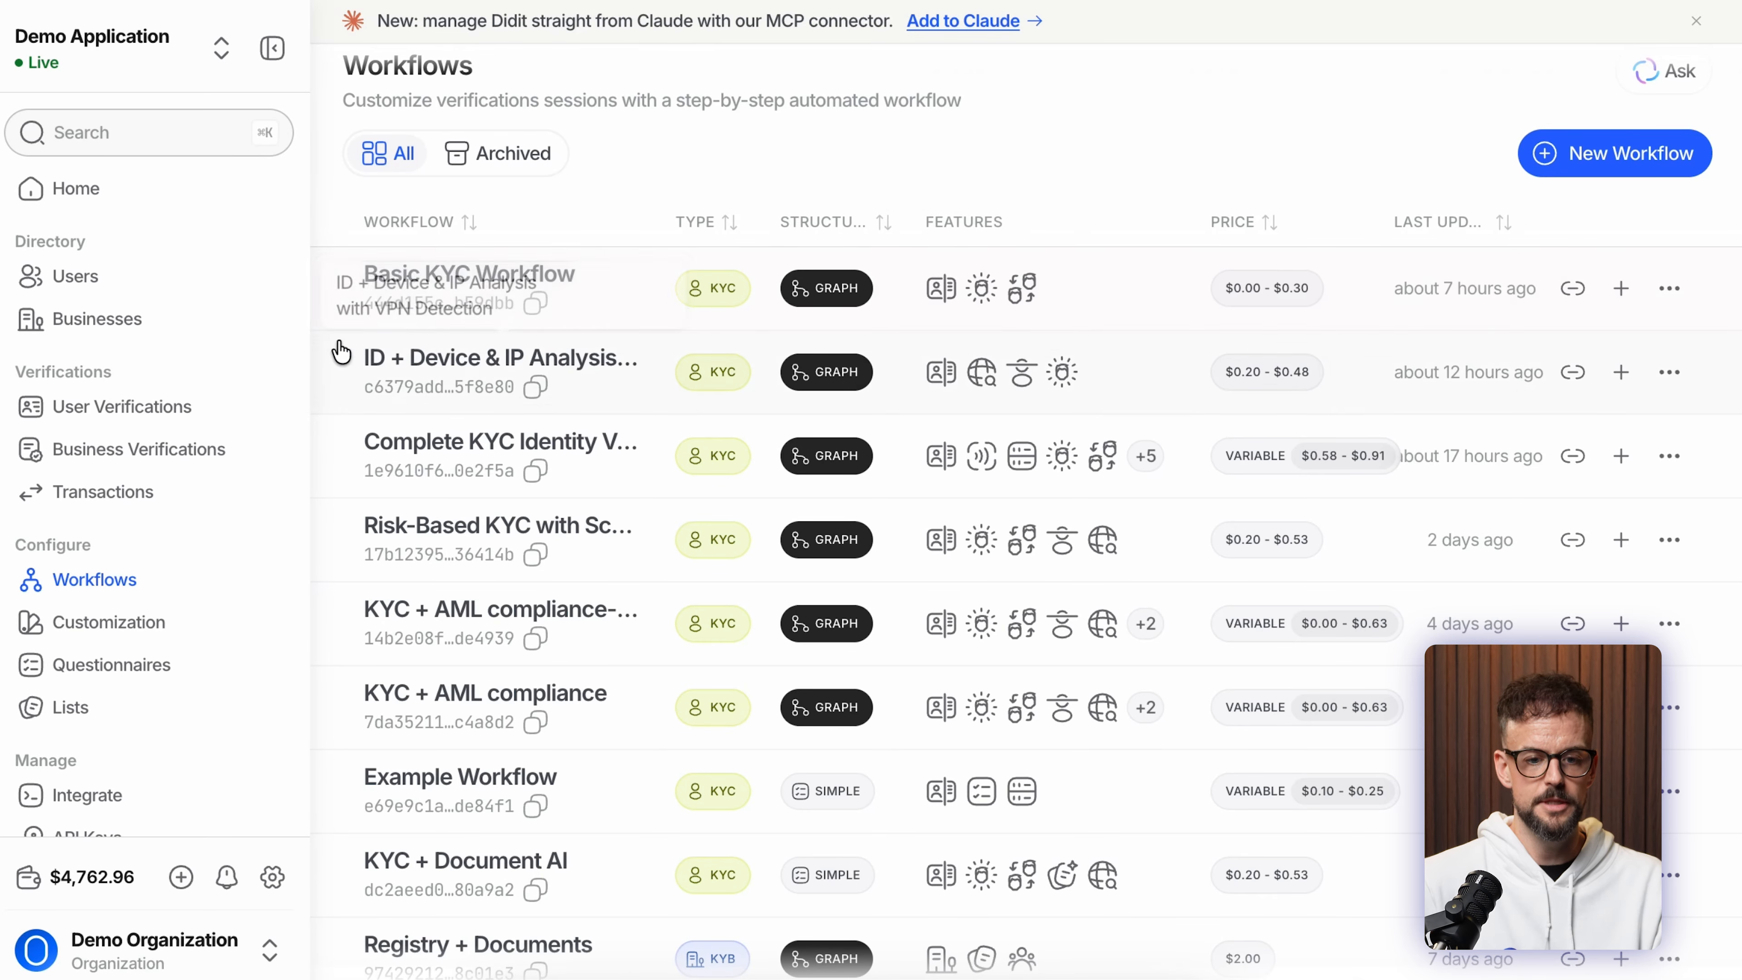
{"action": "scroll", "coordinate": [1264, 323], "scroll_direction": "up", "scroll_amount": 1}
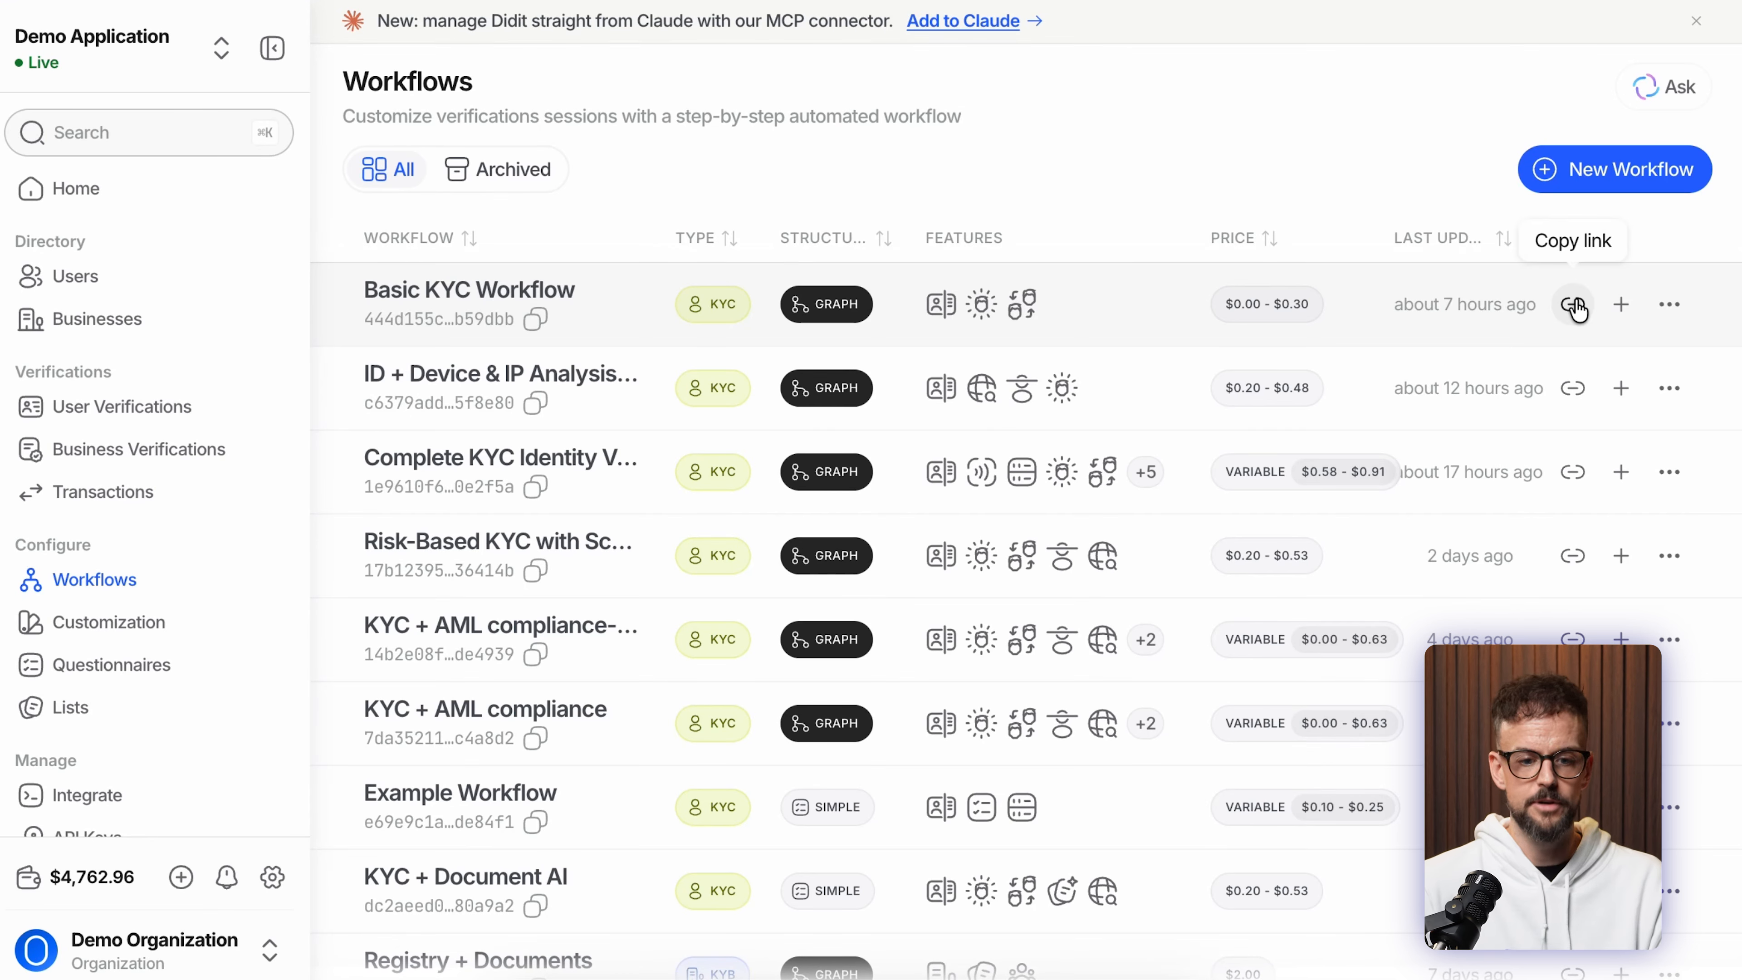
- View the session creation form for the Basic KYC Workflow, close it and show the workflow's additional actions
{"action": "left_click", "coordinate": [1623, 305]}
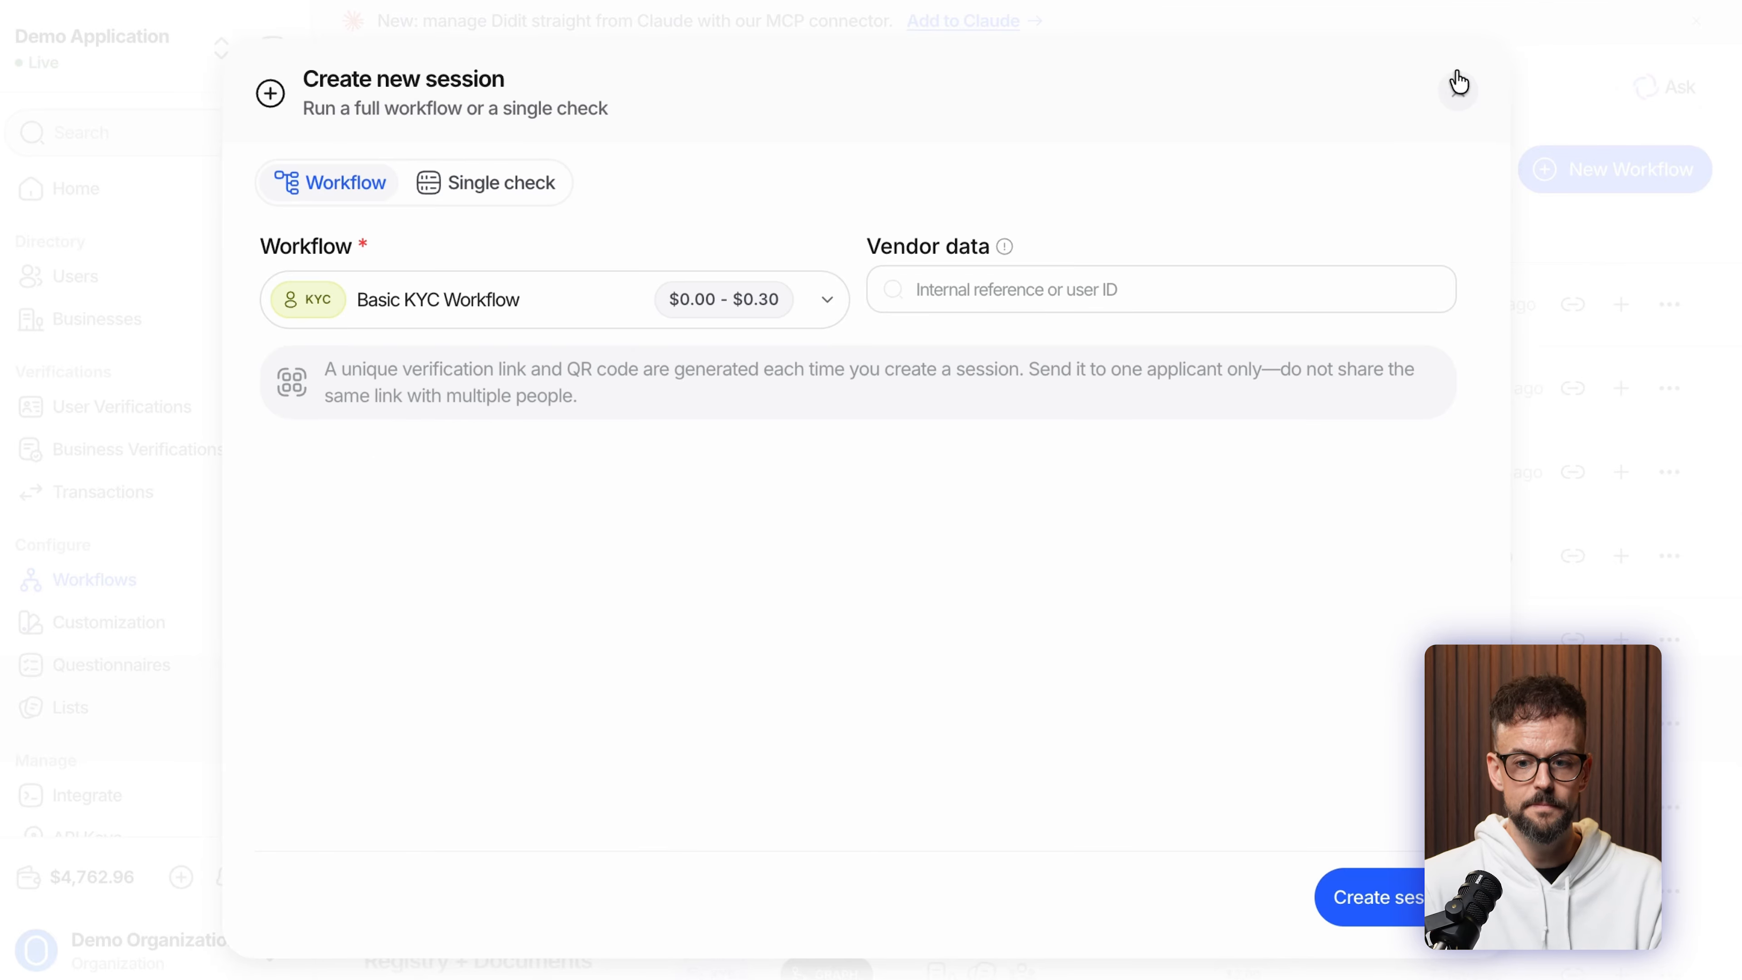
{"action": "left_click", "coordinate": [1460, 82]}
{"action": "left_click", "coordinate": [1670, 304]}
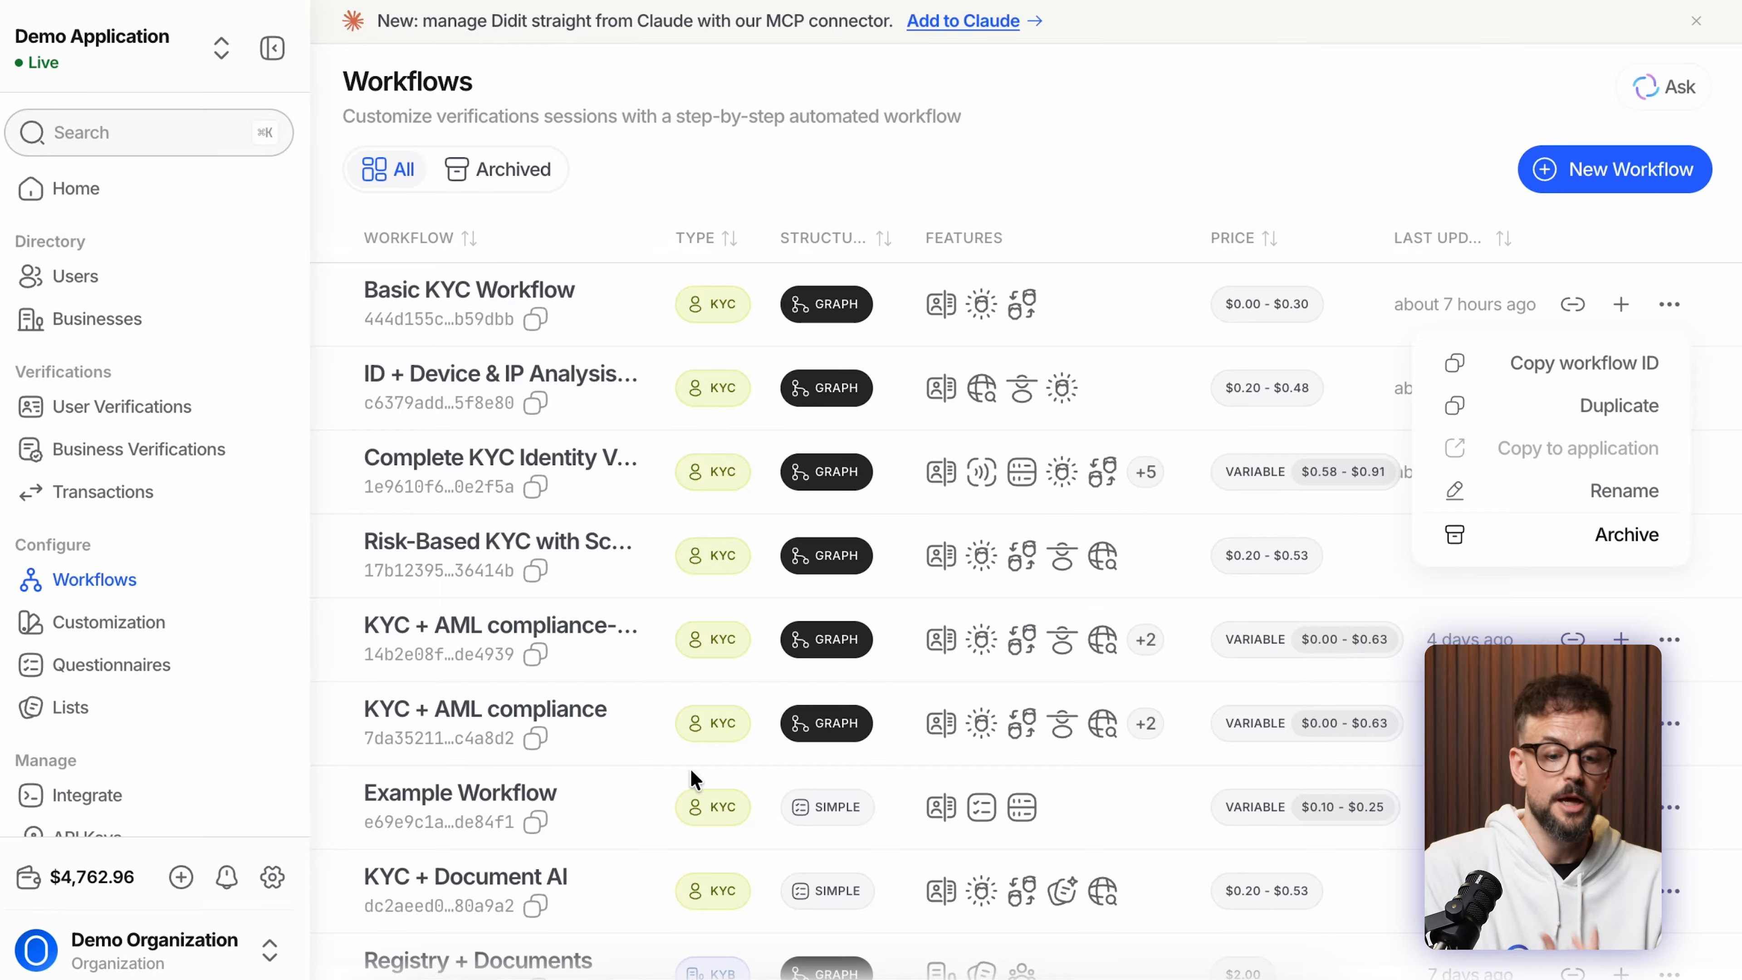
- Open the Example Workflow that has a simple structure and review its list of available verification steps
{"action": "left_click", "coordinate": [407, 794]}
{"action": "left_click", "coordinate": [407, 794]}
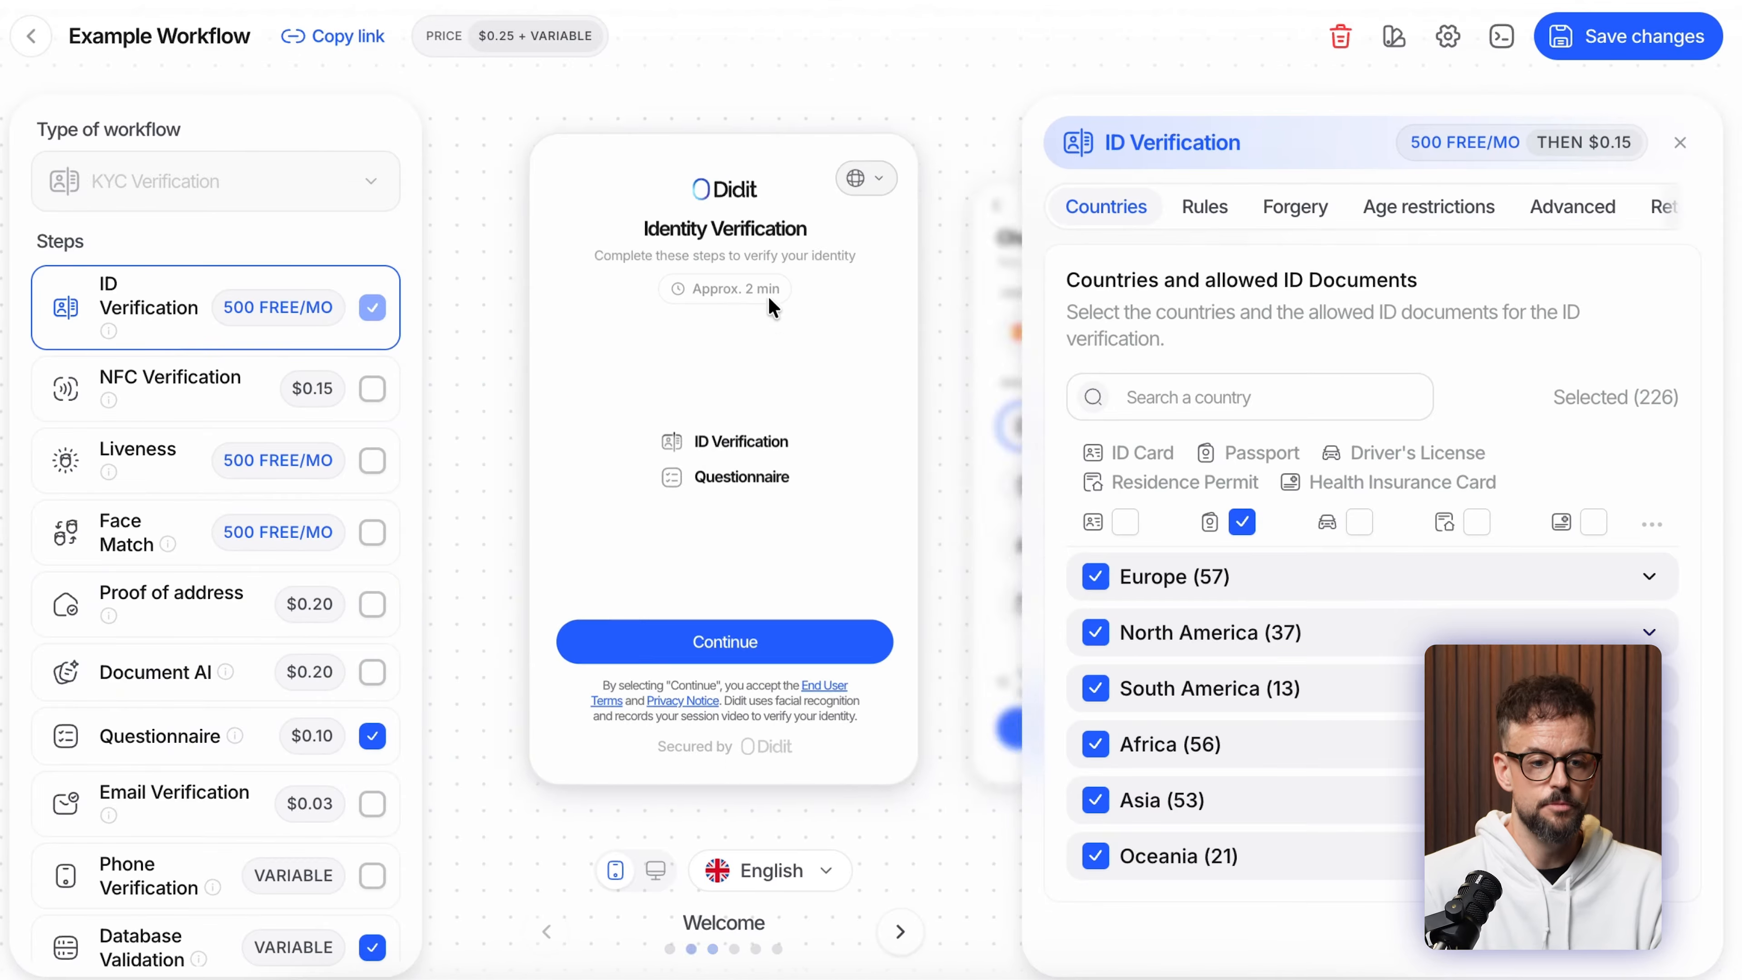
{"action": "scroll", "coordinate": [229, 533], "scroll_direction": "down", "scroll_amount": 3}
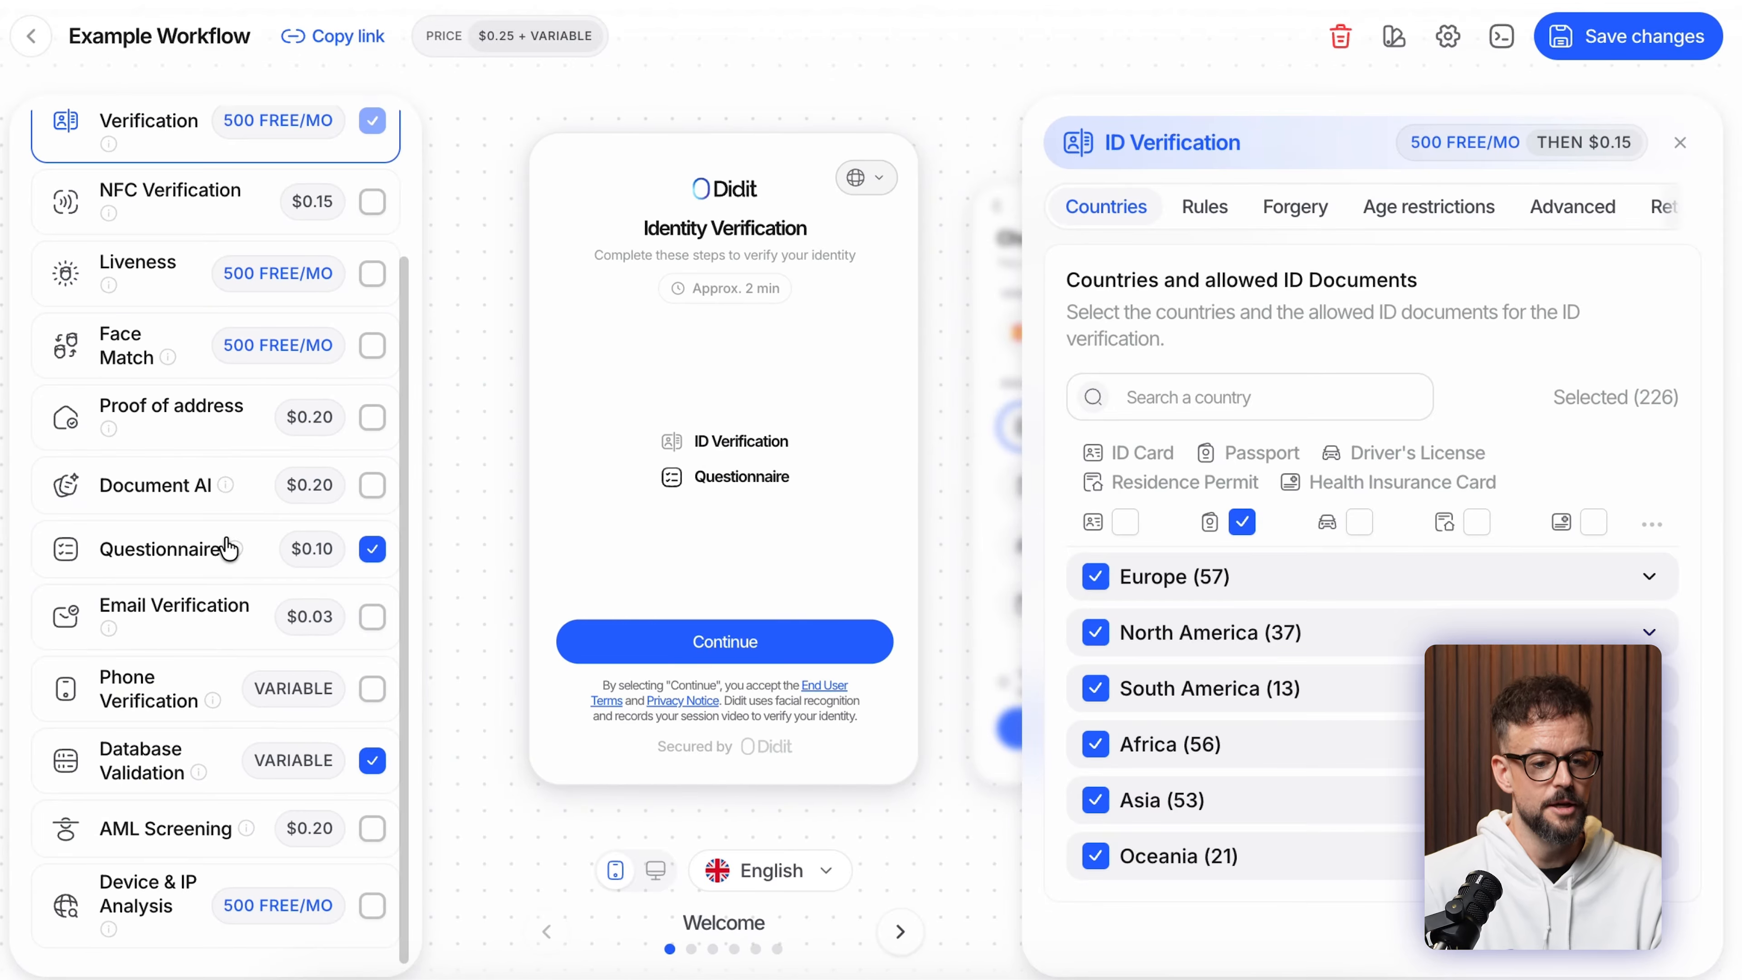
{"action": "scroll", "coordinate": [231, 527], "scroll_direction": "up", "scroll_amount": 3}
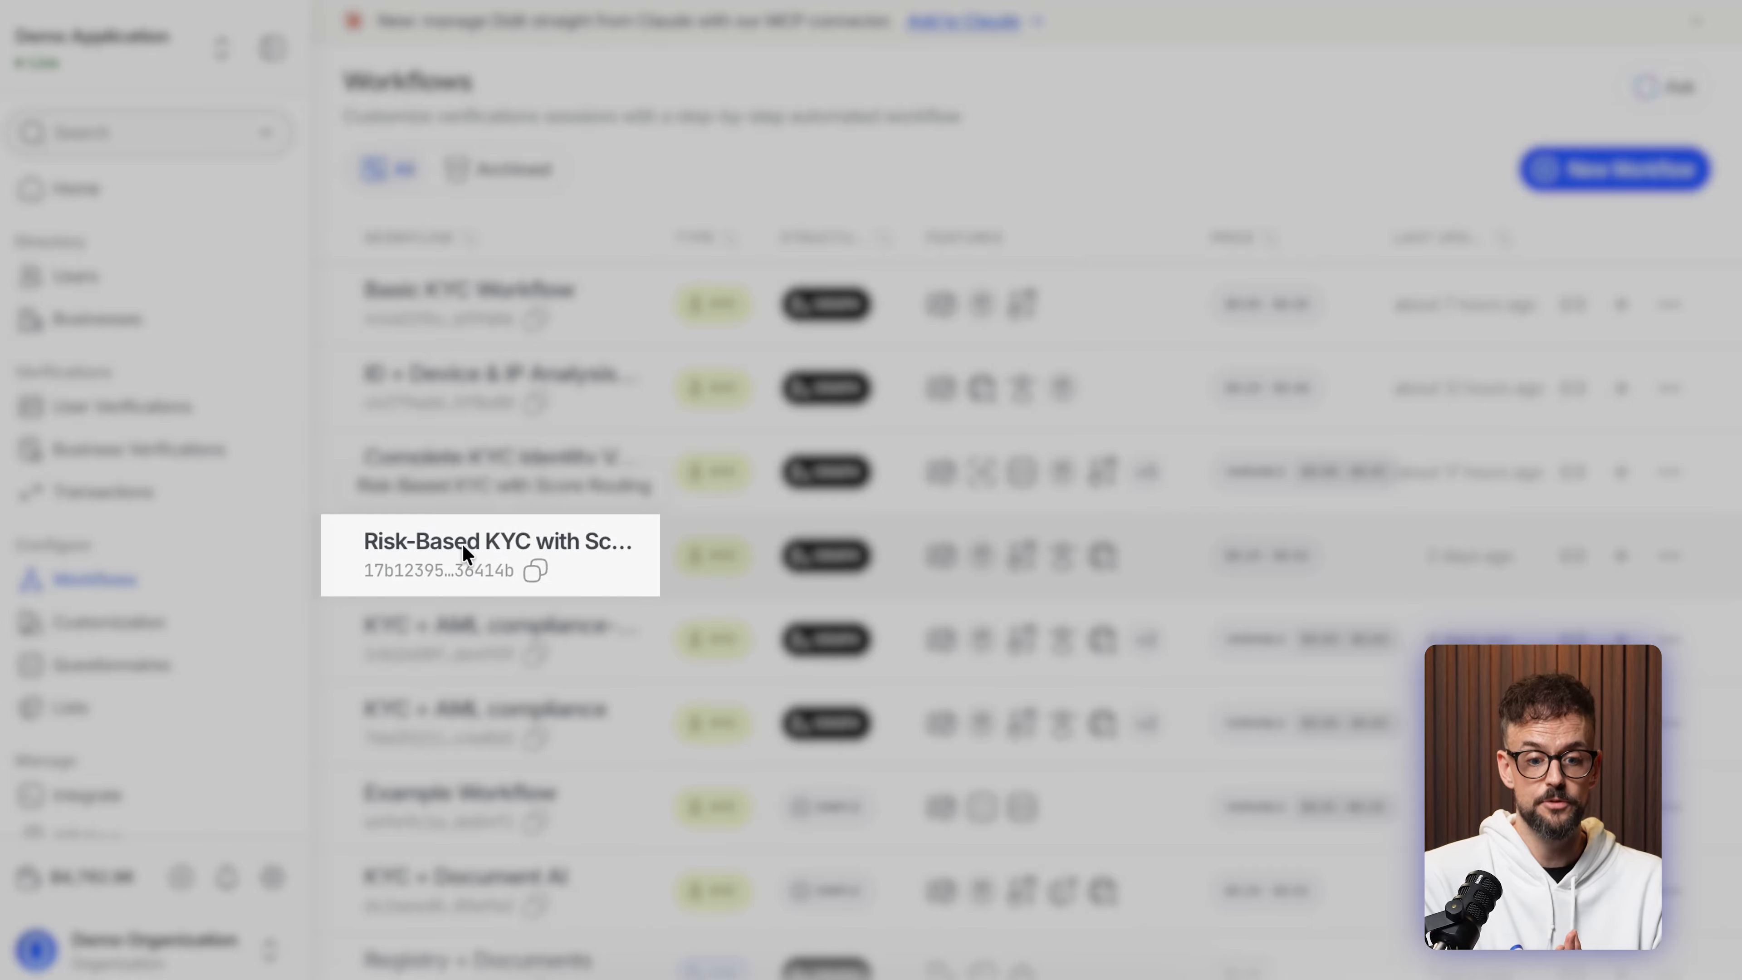
- Open the Risk-Based KYC with Score Routing workflow and examine its graph down to the branches and outcomes
{"action": "left_click", "coordinate": [460, 540]}
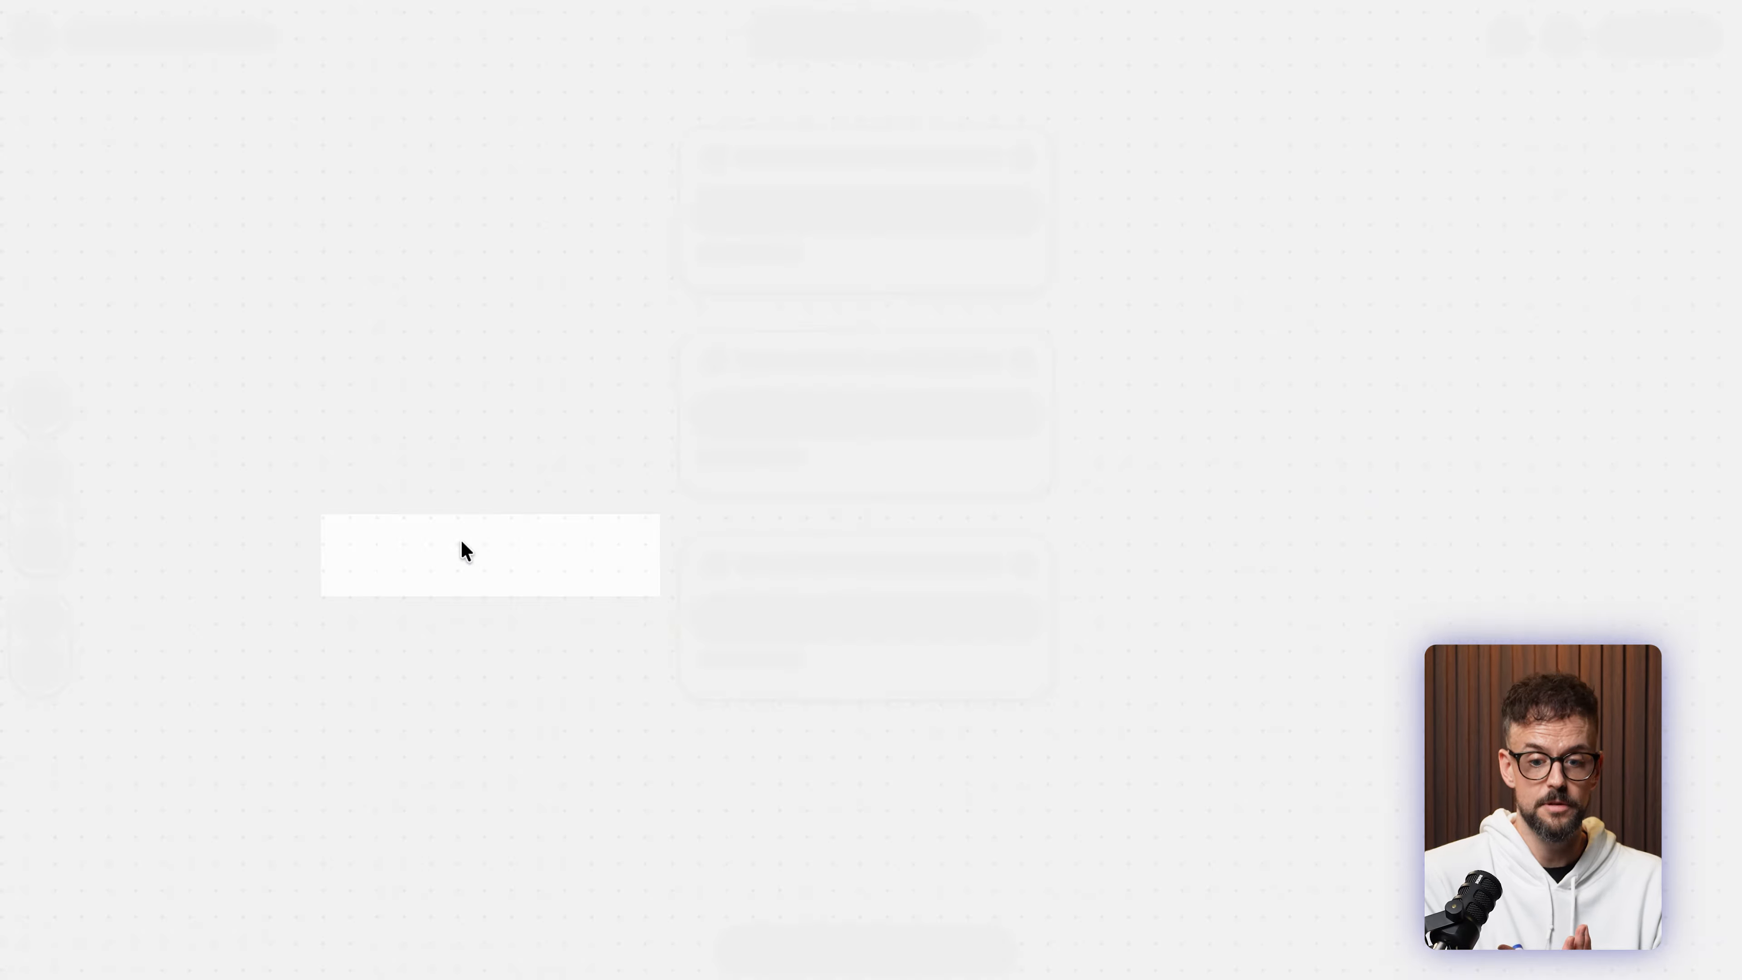
{"action": "left_click_drag", "start_coordinate": [460, 585], "coordinate": [332, 395]}
{"action": "scroll", "coordinate": [483, 557], "scroll_direction": "up", "scroll_amount": 5}
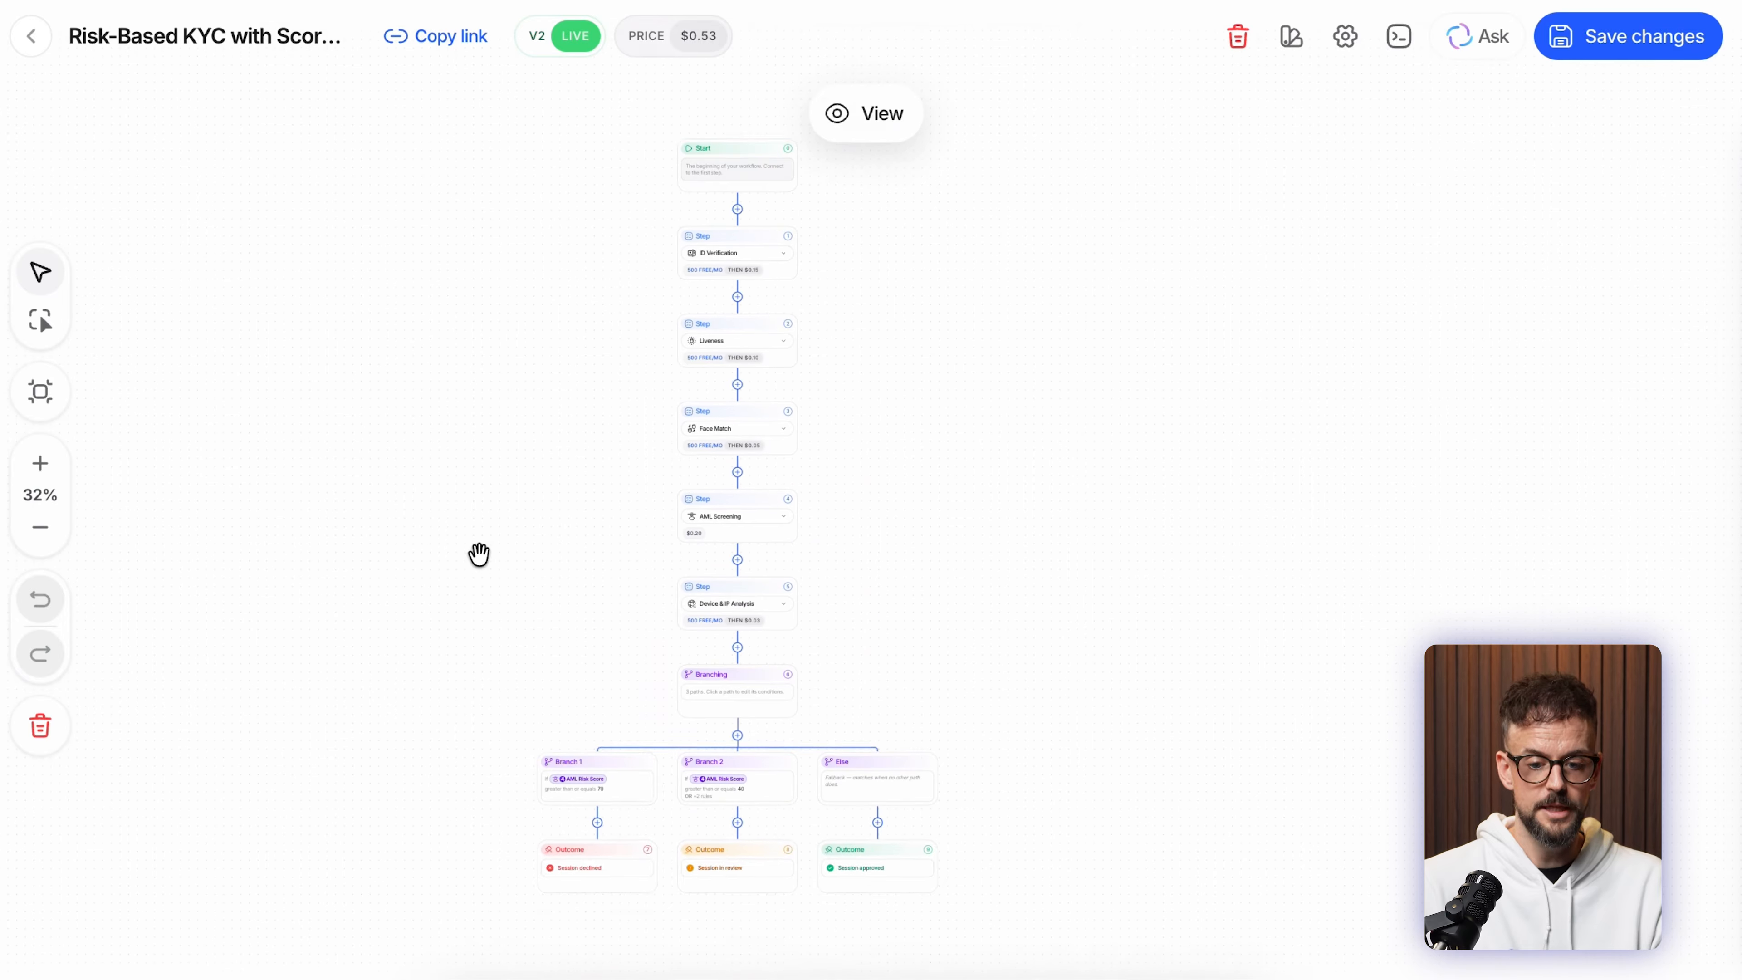
{"action": "scroll", "coordinate": [480, 507], "scroll_direction": "down", "scroll_amount": 5}
{"action": "scroll", "coordinate": [448, 405], "scroll_direction": "up", "scroll_amount": 5}
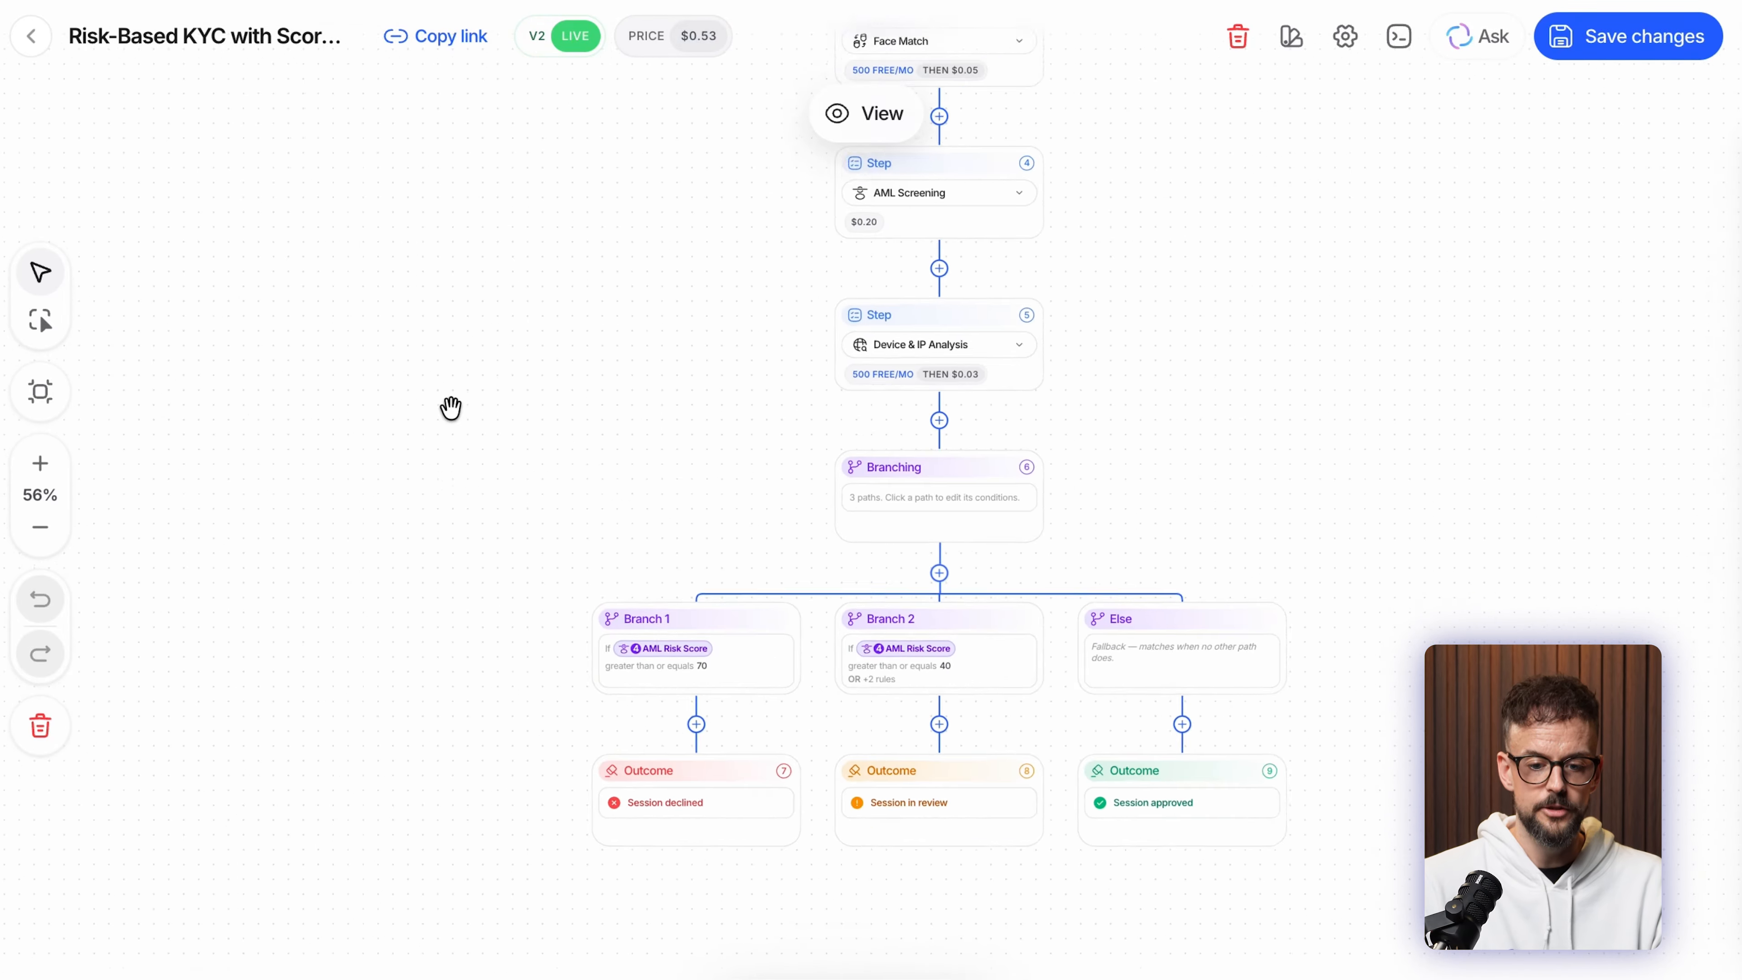
{"action": "scroll", "coordinate": [377, 392], "scroll_direction": "up", "scroll_amount": 3}
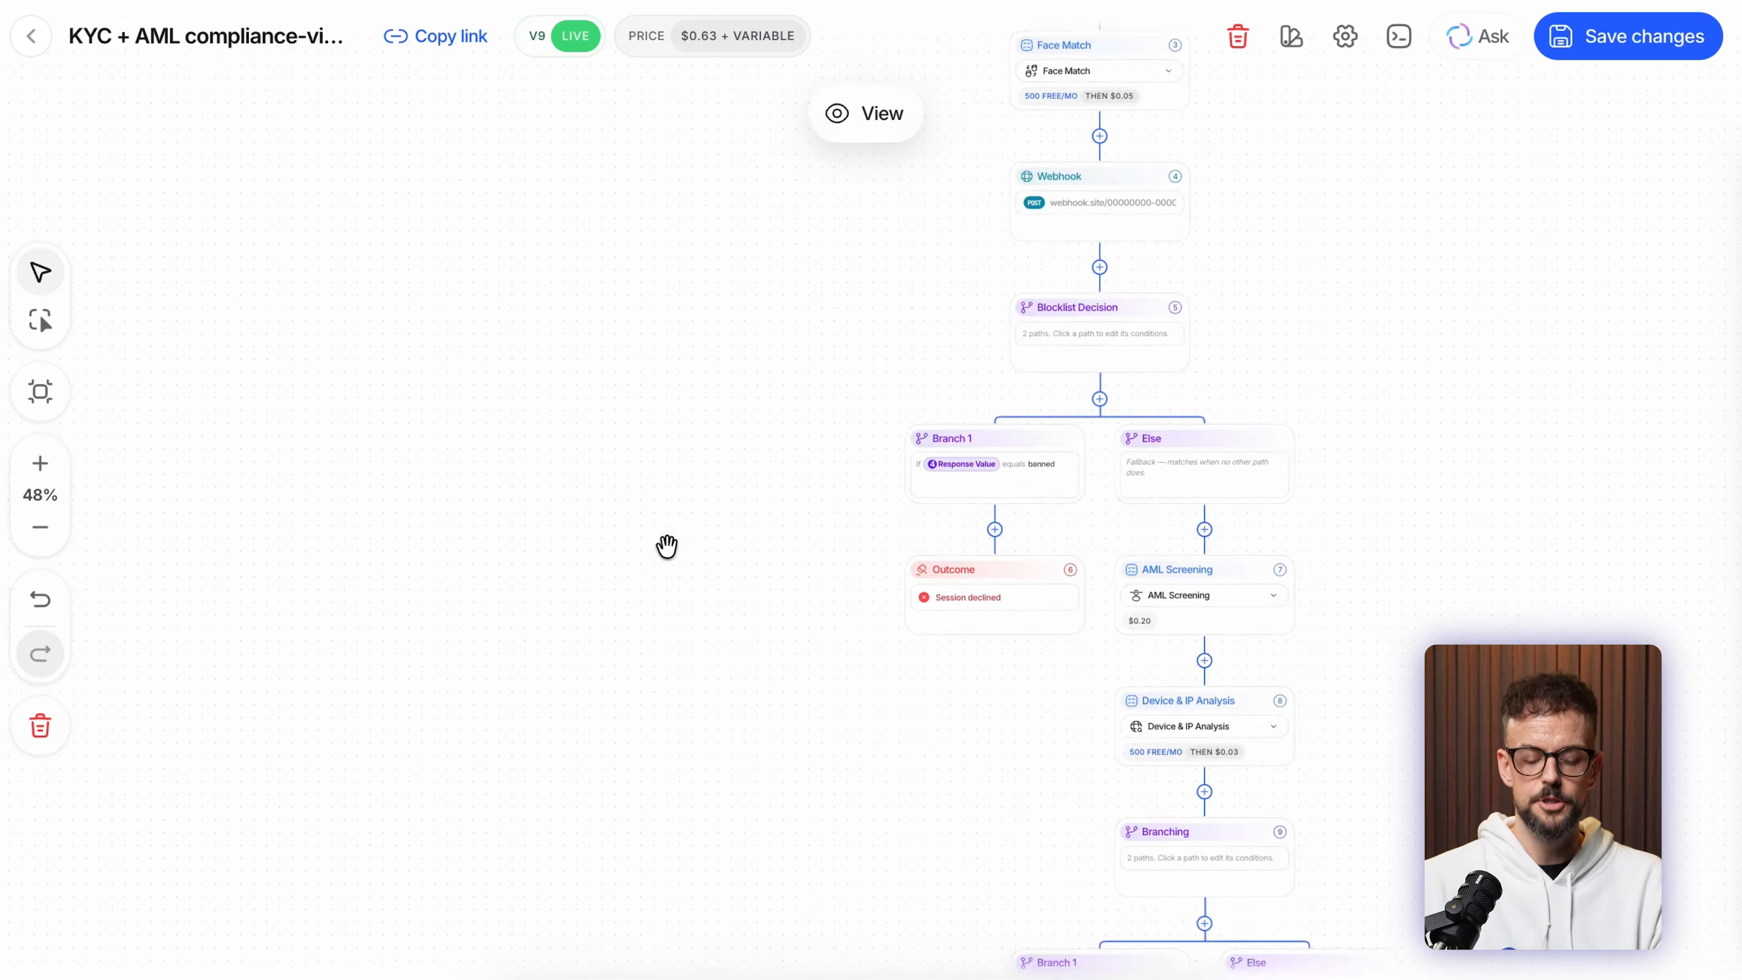
- Examine the KYC + AML compliance-videodeck -final graph, following its verification steps, webhook, blocklist decision and branches
{"action": "left_click_drag", "start_coordinate": [665, 545], "coordinate": [202, 634]}
{"action": "scroll", "coordinate": [346, 595], "scroll_direction": "down", "scroll_amount": 4}
{"action": "scroll", "coordinate": [350, 597], "scroll_direction": "up", "scroll_amount": 2}
{"action": "left_click_drag", "start_coordinate": [303, 666], "coordinate": [288, 163]}
{"action": "left_click_drag", "start_coordinate": [393, 750], "coordinate": [597, 978]}
{"action": "left_click_drag", "start_coordinate": [609, 179], "coordinate": [455, 695]}
{"action": "scroll", "coordinate": [511, 547], "scroll_direction": "up", "scroll_amount": 4}
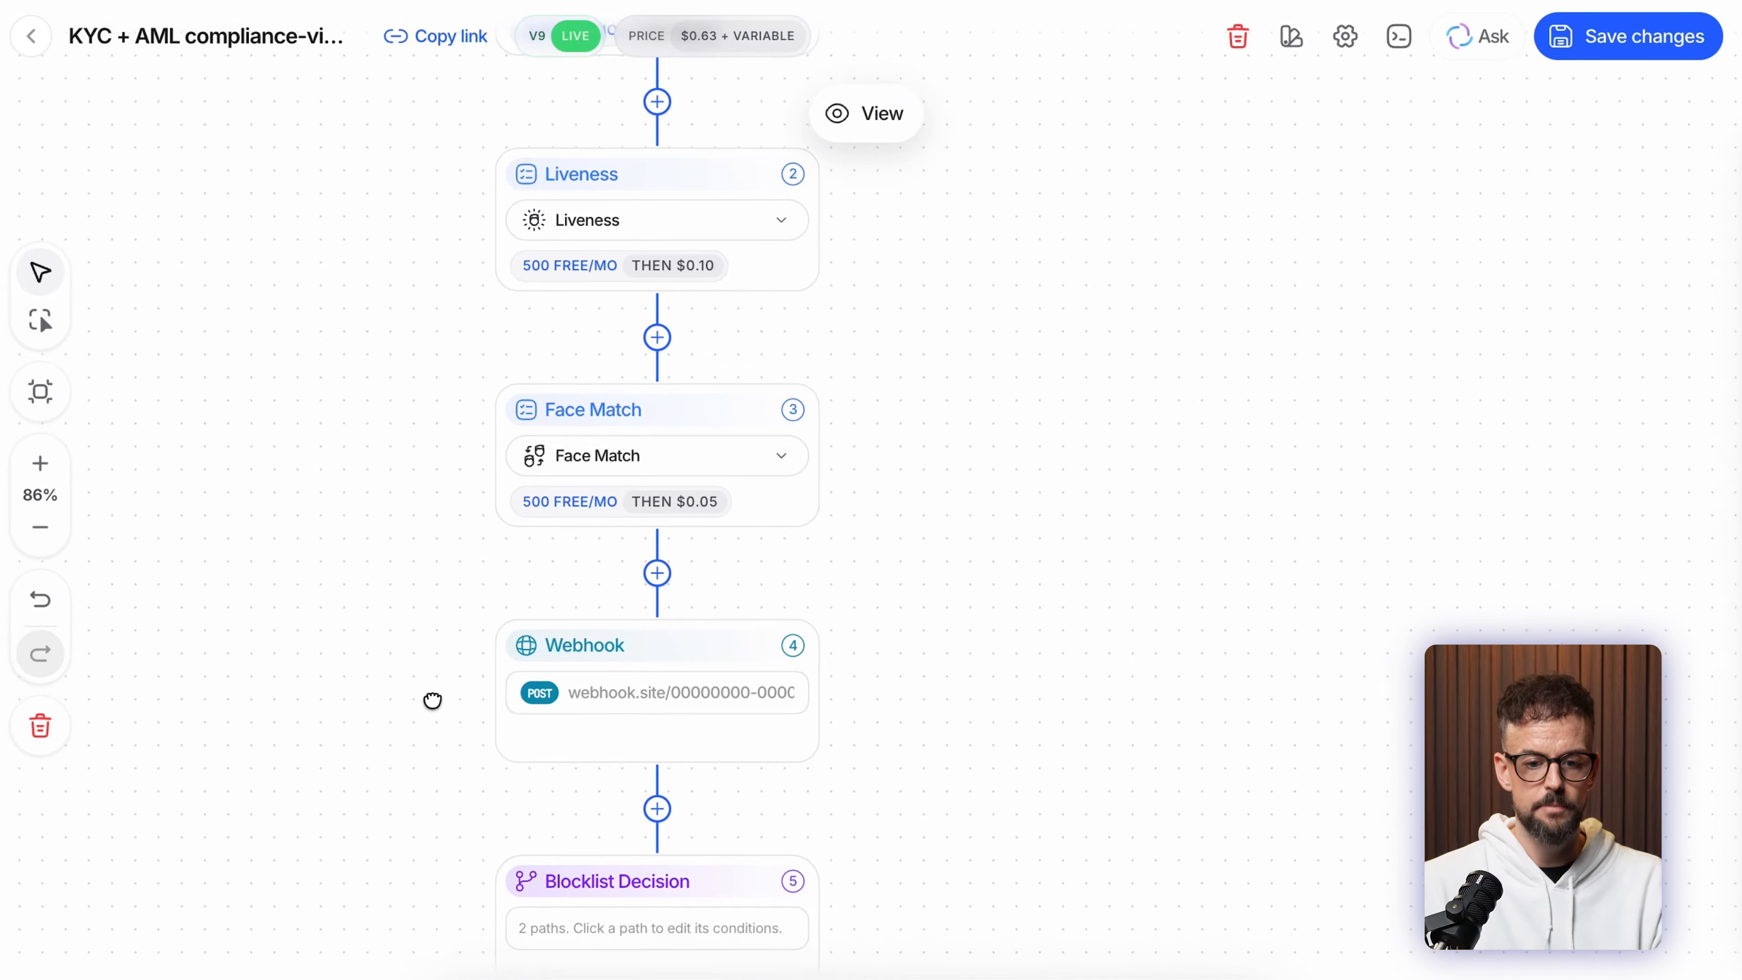
{"action": "left_click_drag", "start_coordinate": [260, 327], "coordinate": [226, 604]}
{"action": "left_click_drag", "start_coordinate": [276, 241], "coordinate": [359, 223]}
{"action": "left_click_drag", "start_coordinate": [438, 534], "coordinate": [334, 106]}
{"action": "left_click_drag", "start_coordinate": [284, 484], "coordinate": [413, 135]}
{"action": "left_click_drag", "start_coordinate": [218, 456], "coordinate": [233, 121]}
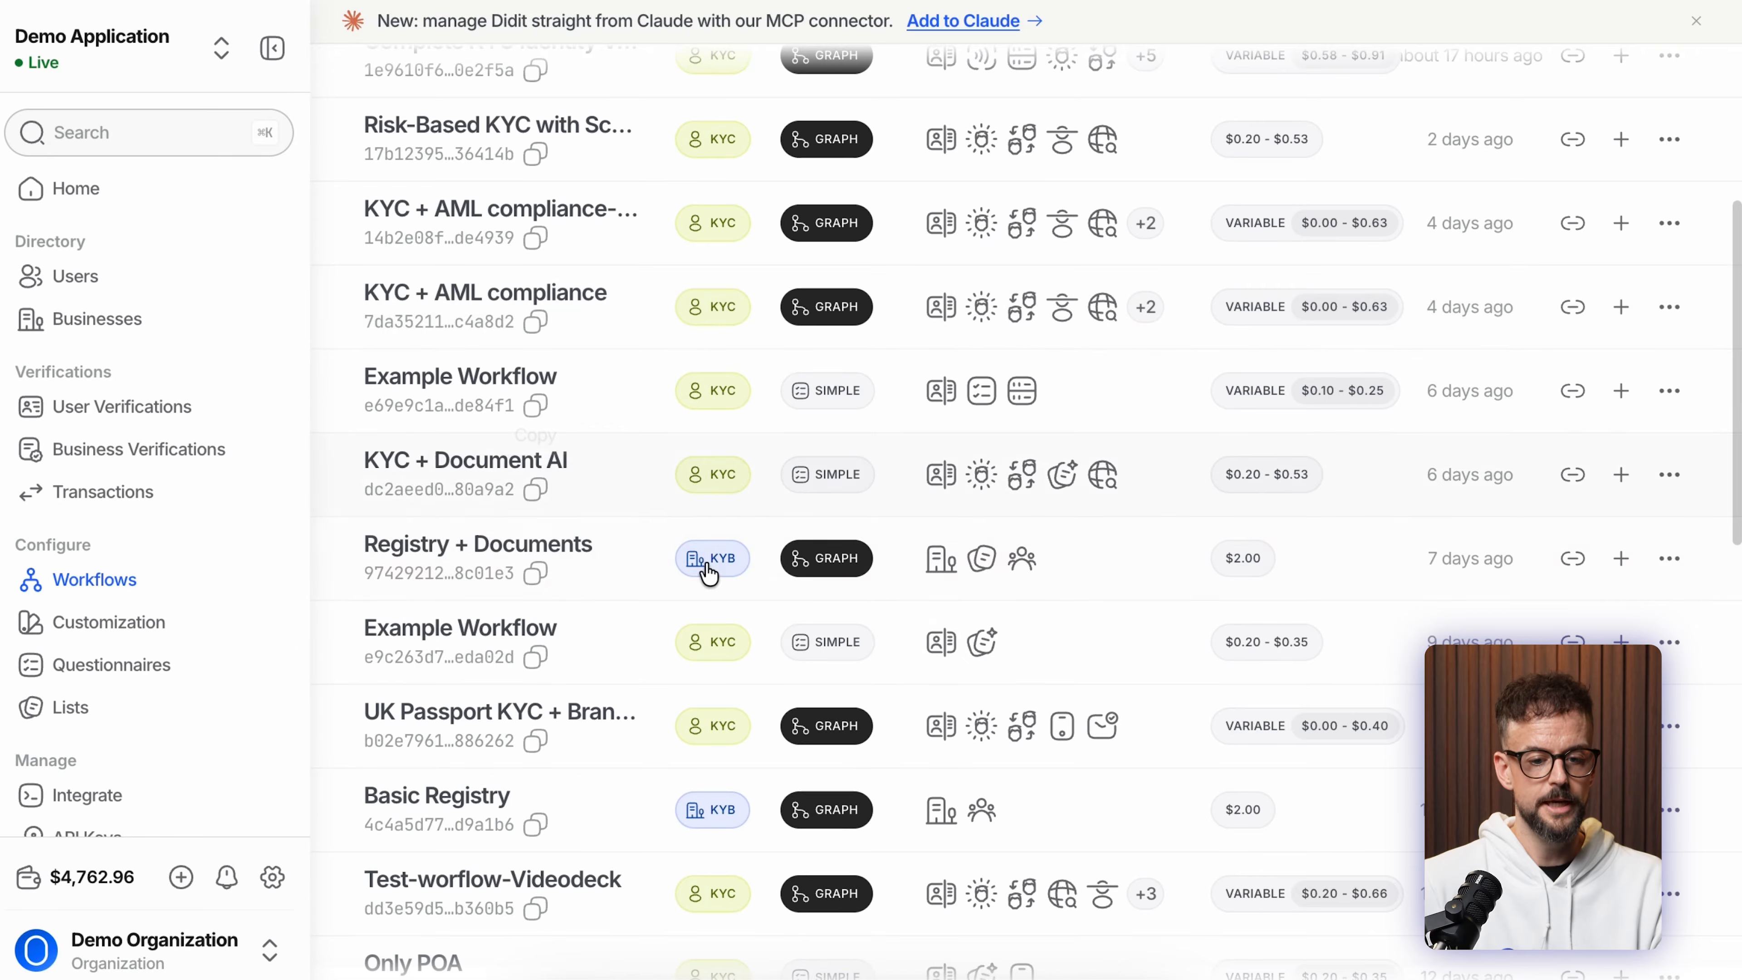
- Open the Registry + Documents workflow and view the node types that can be inserted after its KYB Registry Check
{"action": "left_click", "coordinate": [510, 541]}
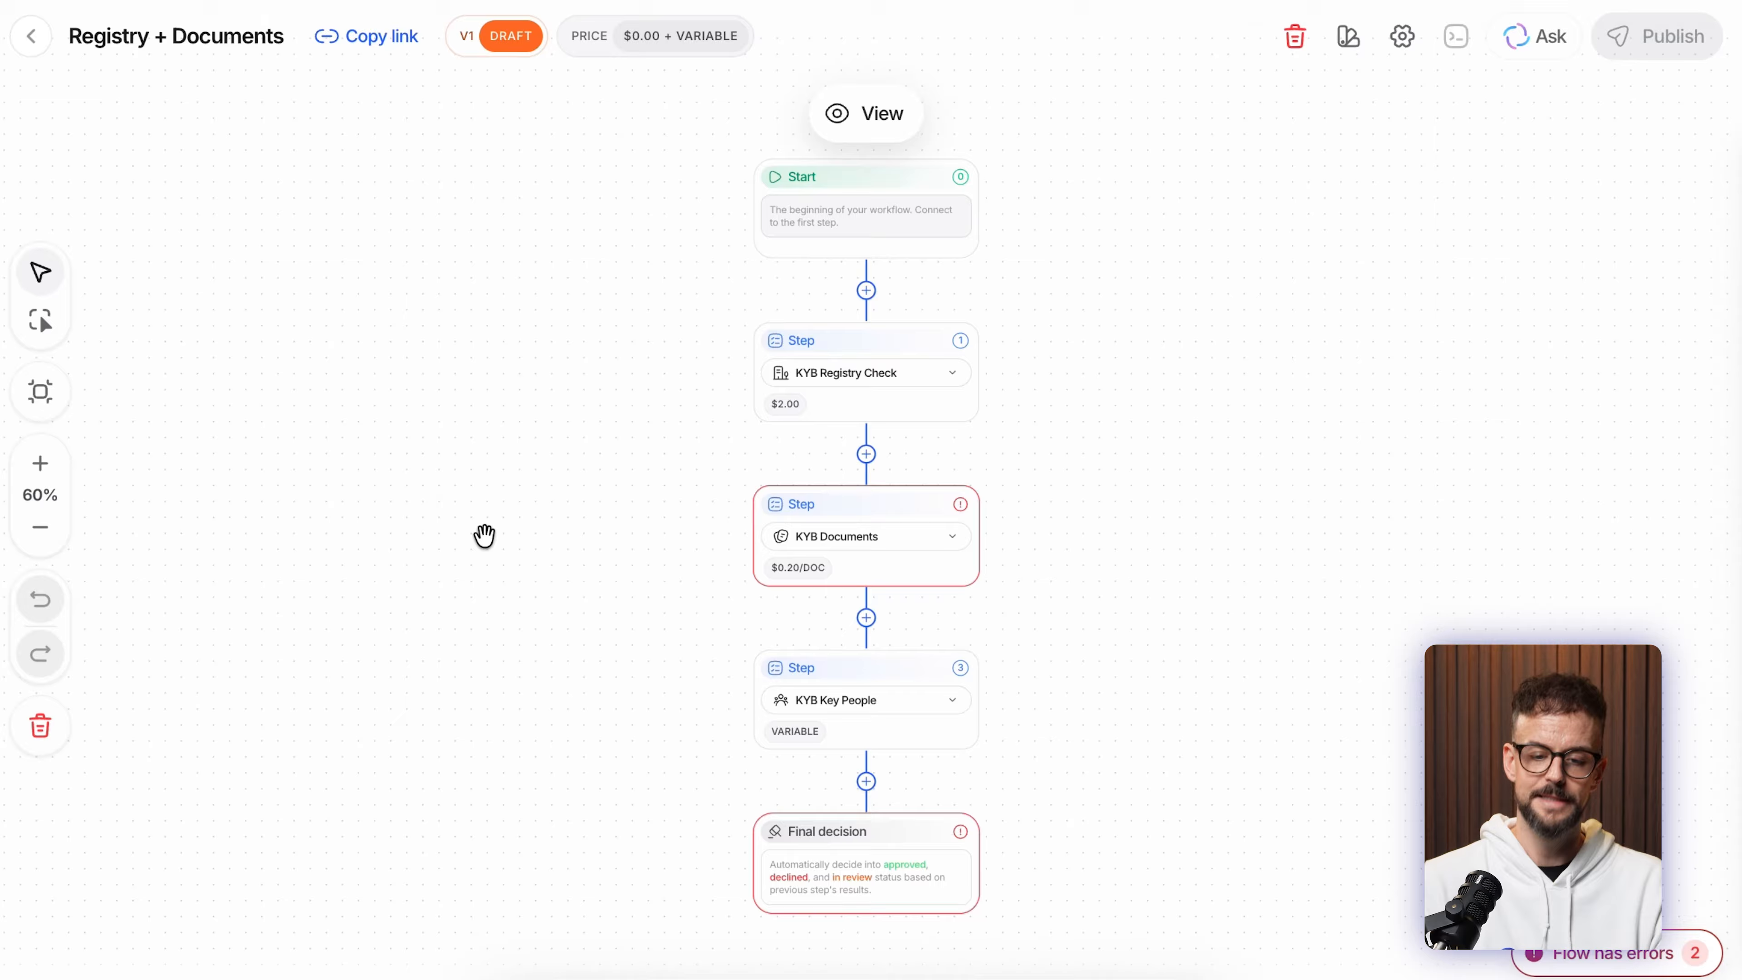
{"action": "scroll", "coordinate": [532, 411], "scroll_direction": "up", "scroll_amount": 5}
{"action": "left_click_drag", "start_coordinate": [525, 416], "coordinate": [373, 429]}
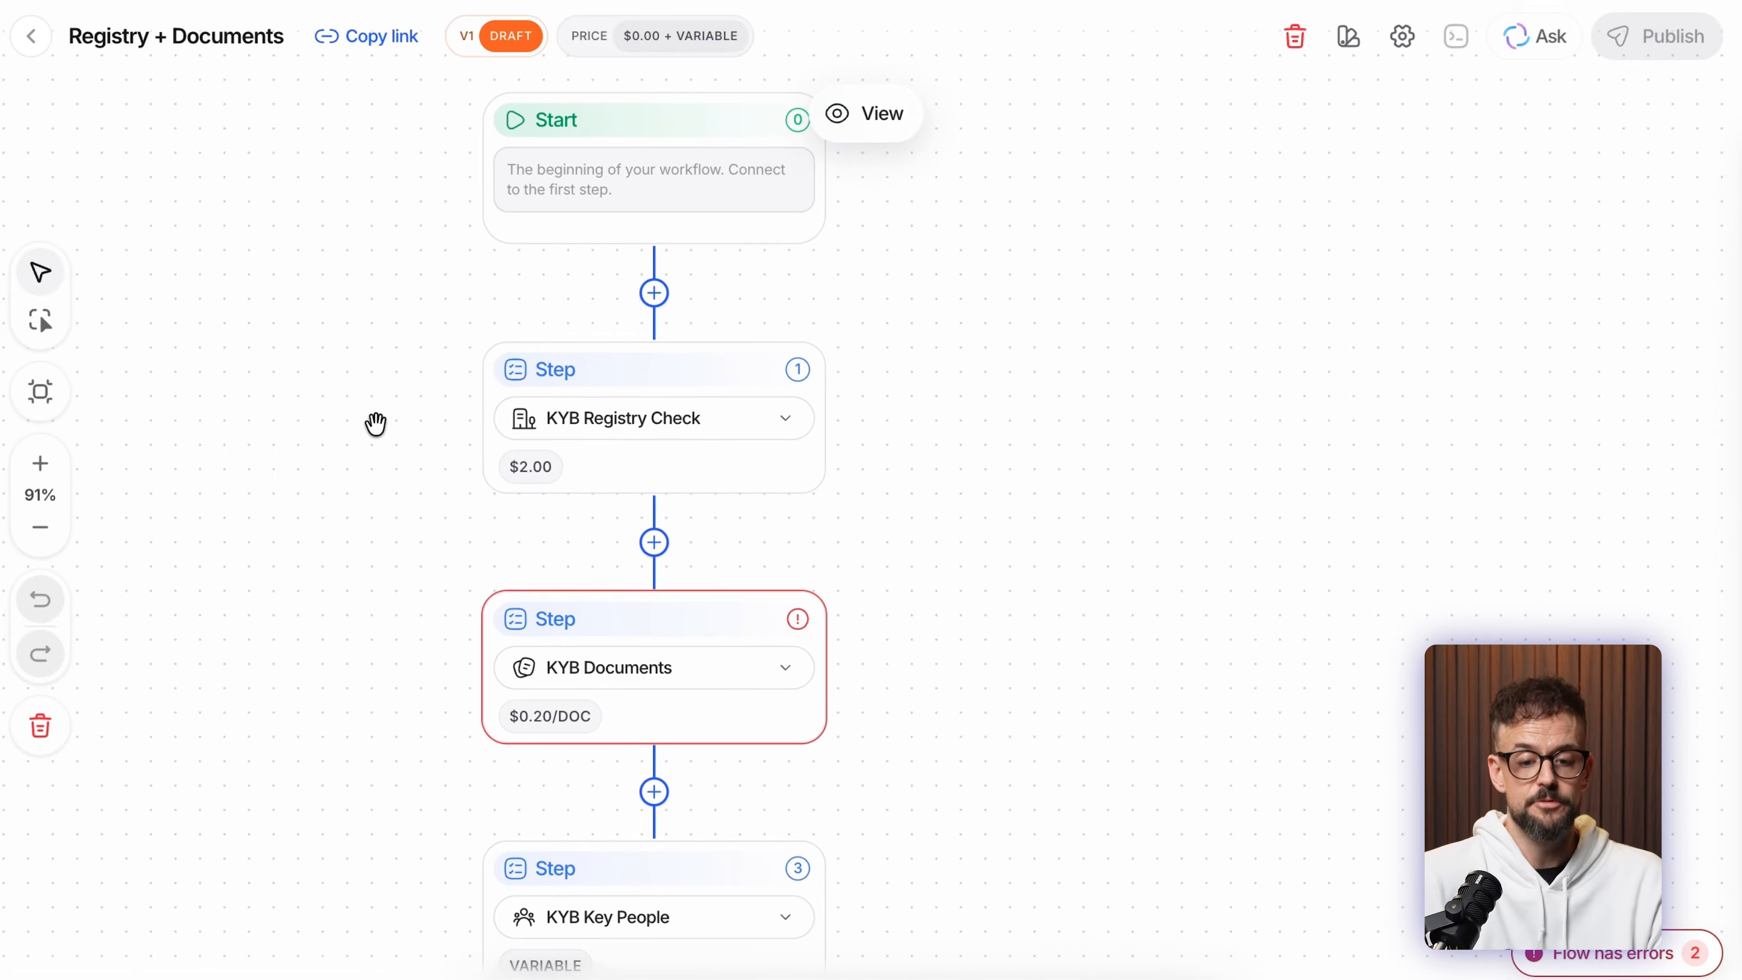
{"action": "scroll", "coordinate": [494, 492], "scroll_direction": "down", "scroll_amount": 3}
{"action": "left_click", "coordinate": [653, 425]}
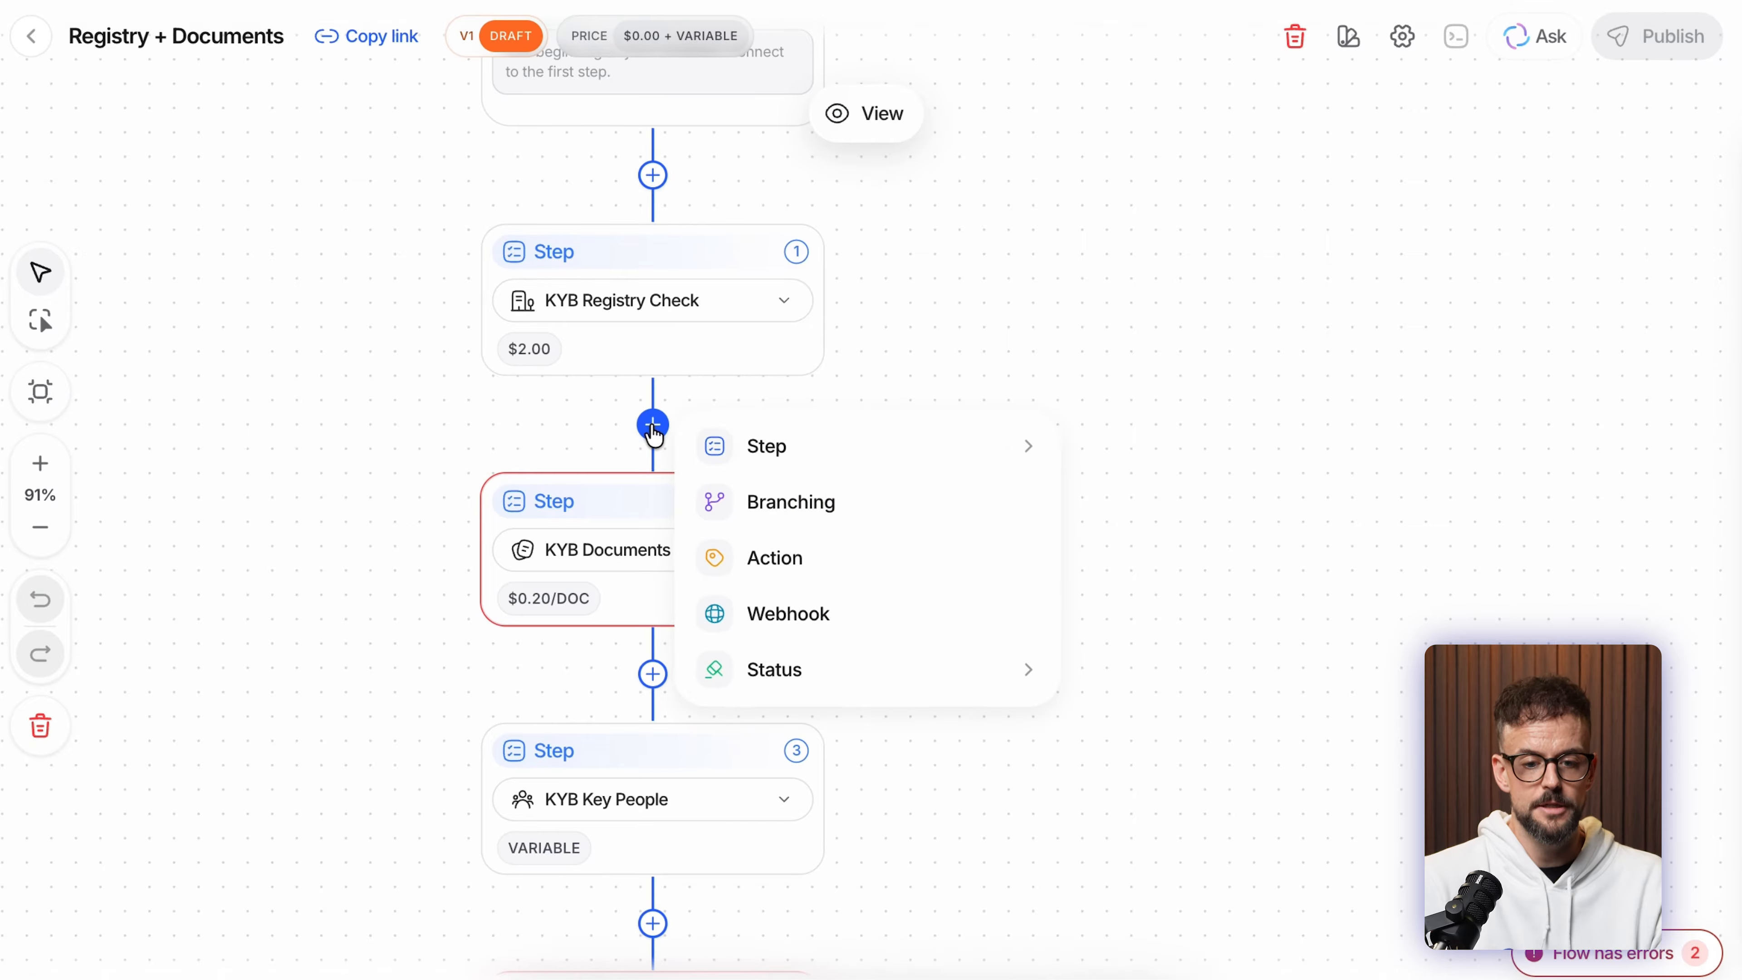
{"action": "left_click", "coordinate": [930, 458]}
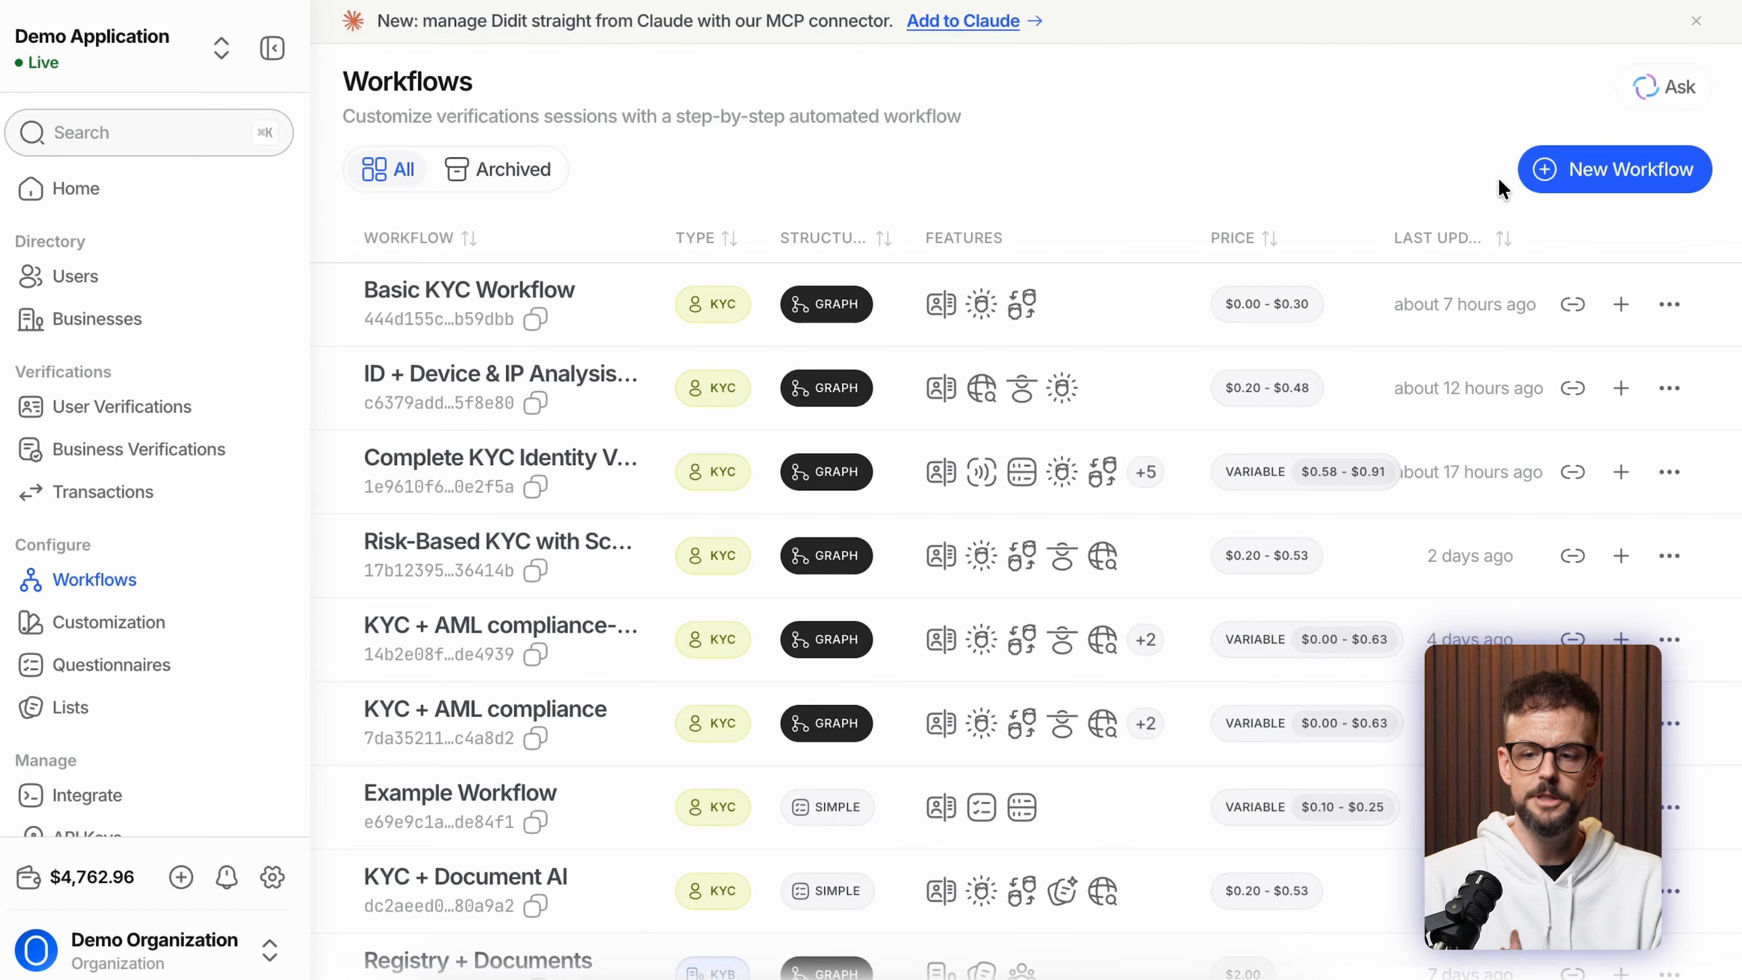
- Start a new User Verification (KYC) workflow with the Simple workflow option to reach its template choices
{"action": "left_click", "coordinate": [1614, 176]}
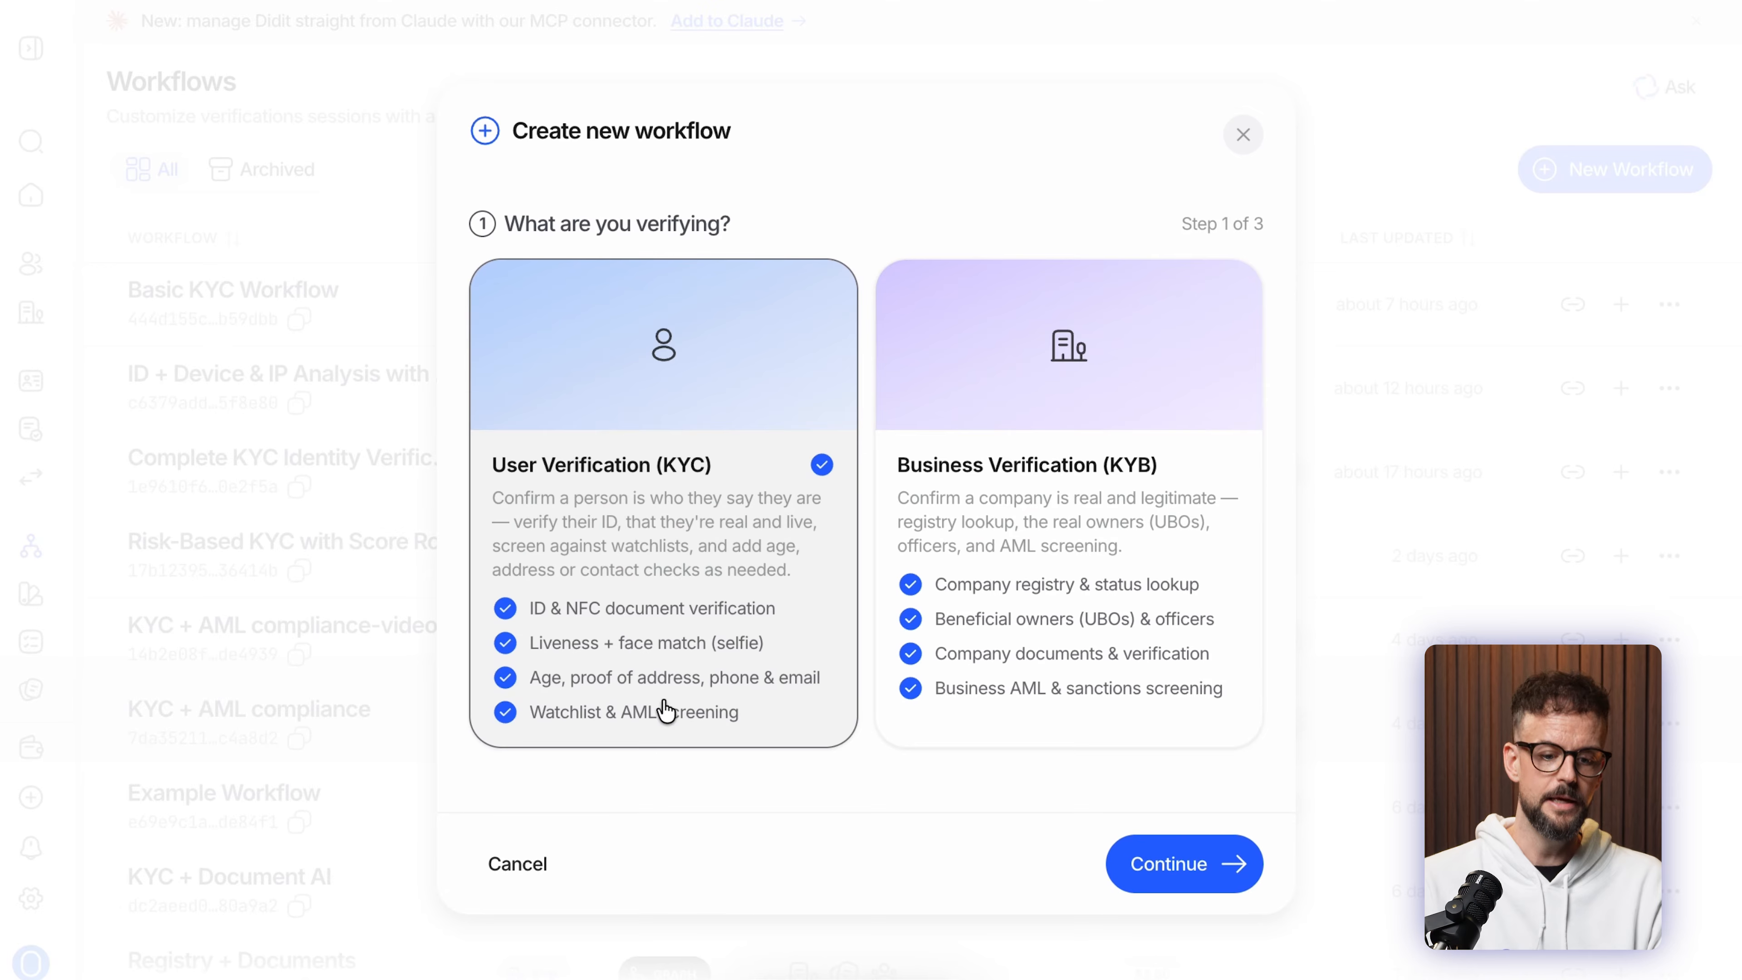
{"action": "left_click", "coordinate": [667, 585]}
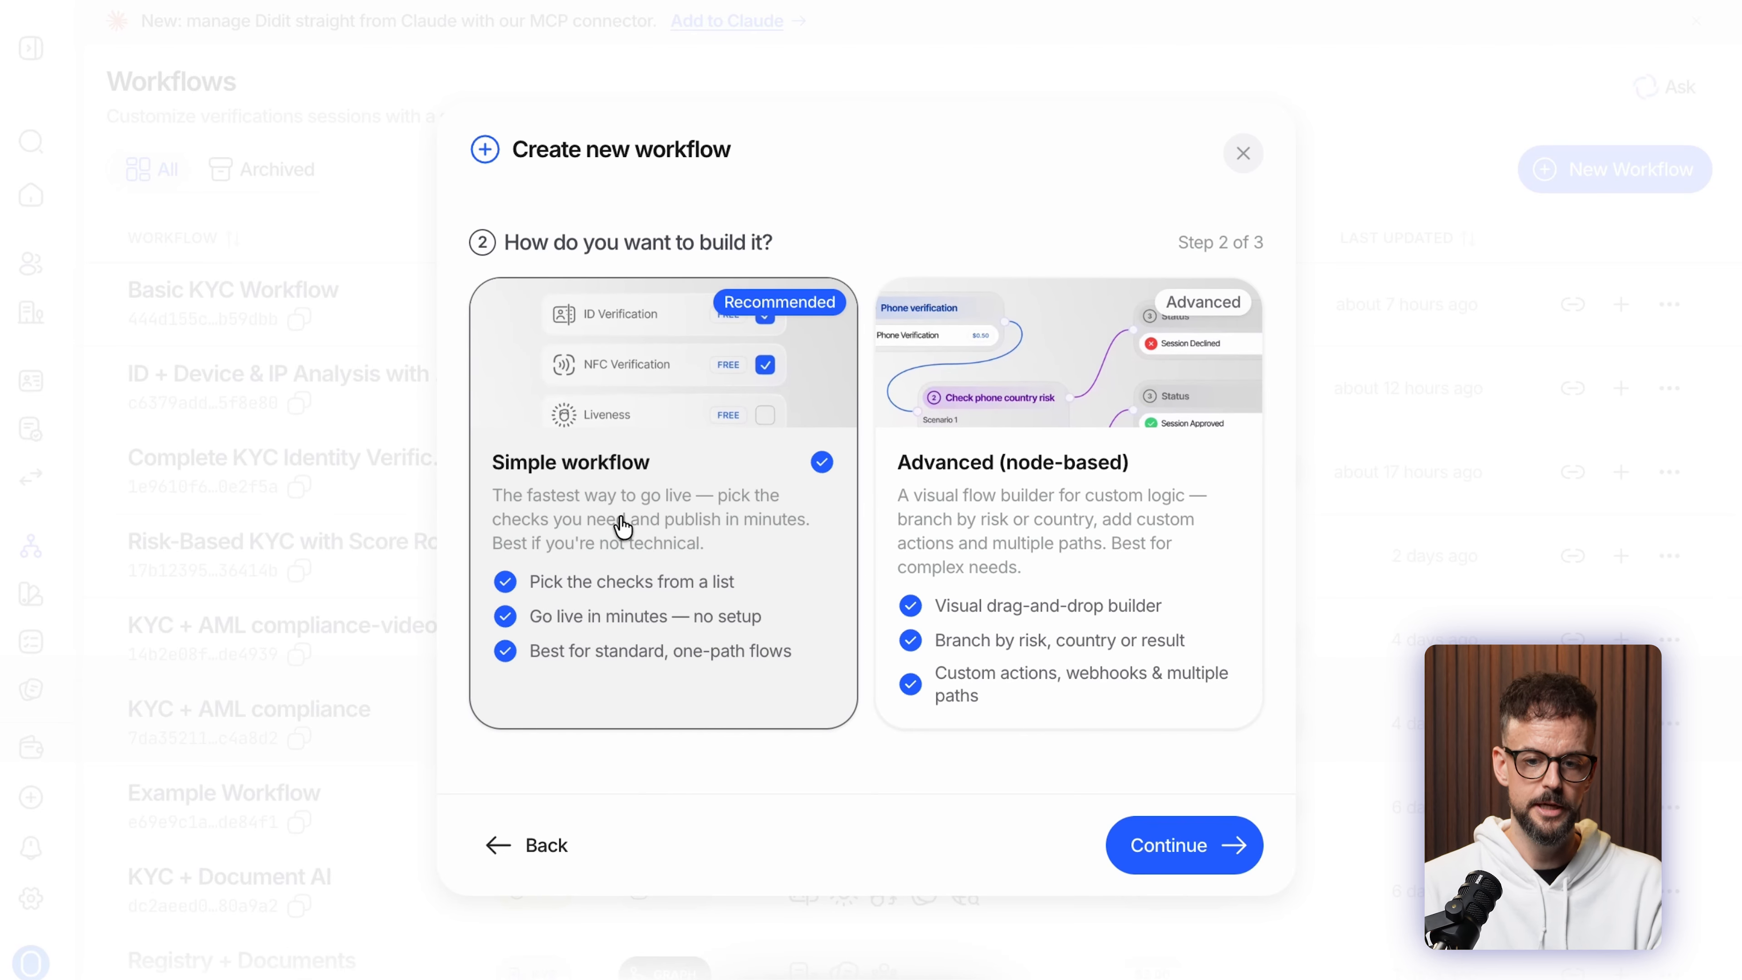
{"action": "left_click", "coordinate": [589, 474]}
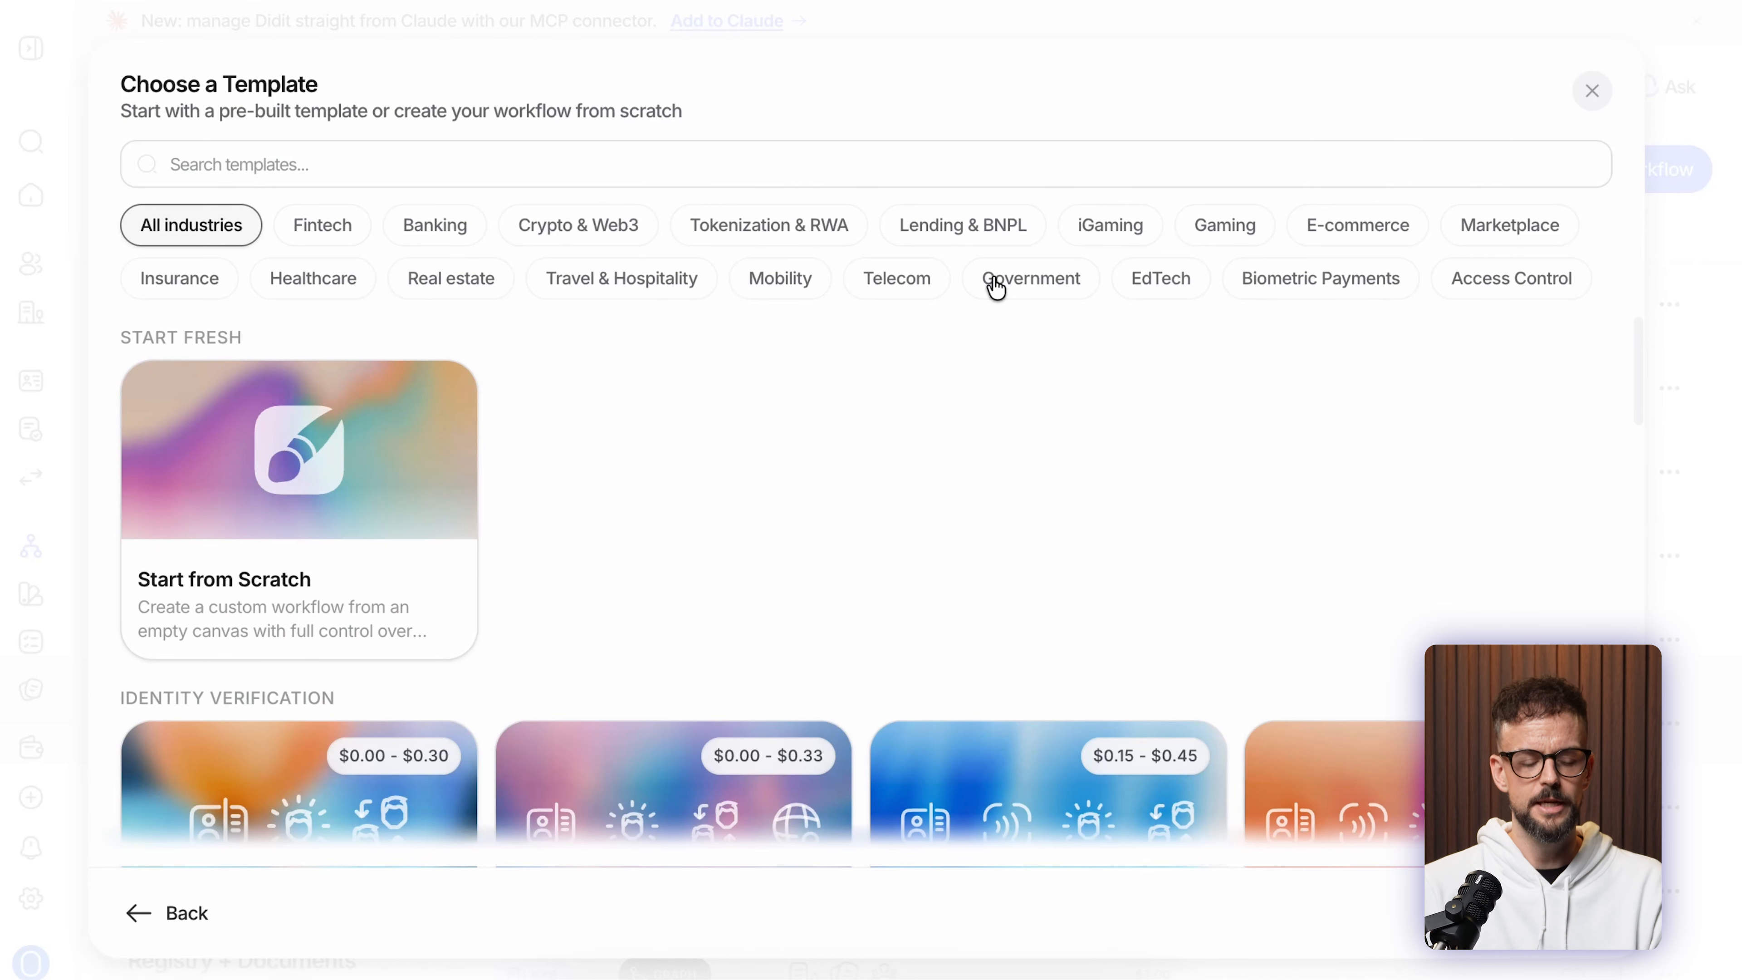
- Browse the KYC templates for identity verification, authentication, compliance and lightweight checks, and close the template gallery
{"action": "scroll", "coordinate": [545, 467], "scroll_direction": "down", "scroll_amount": 6}
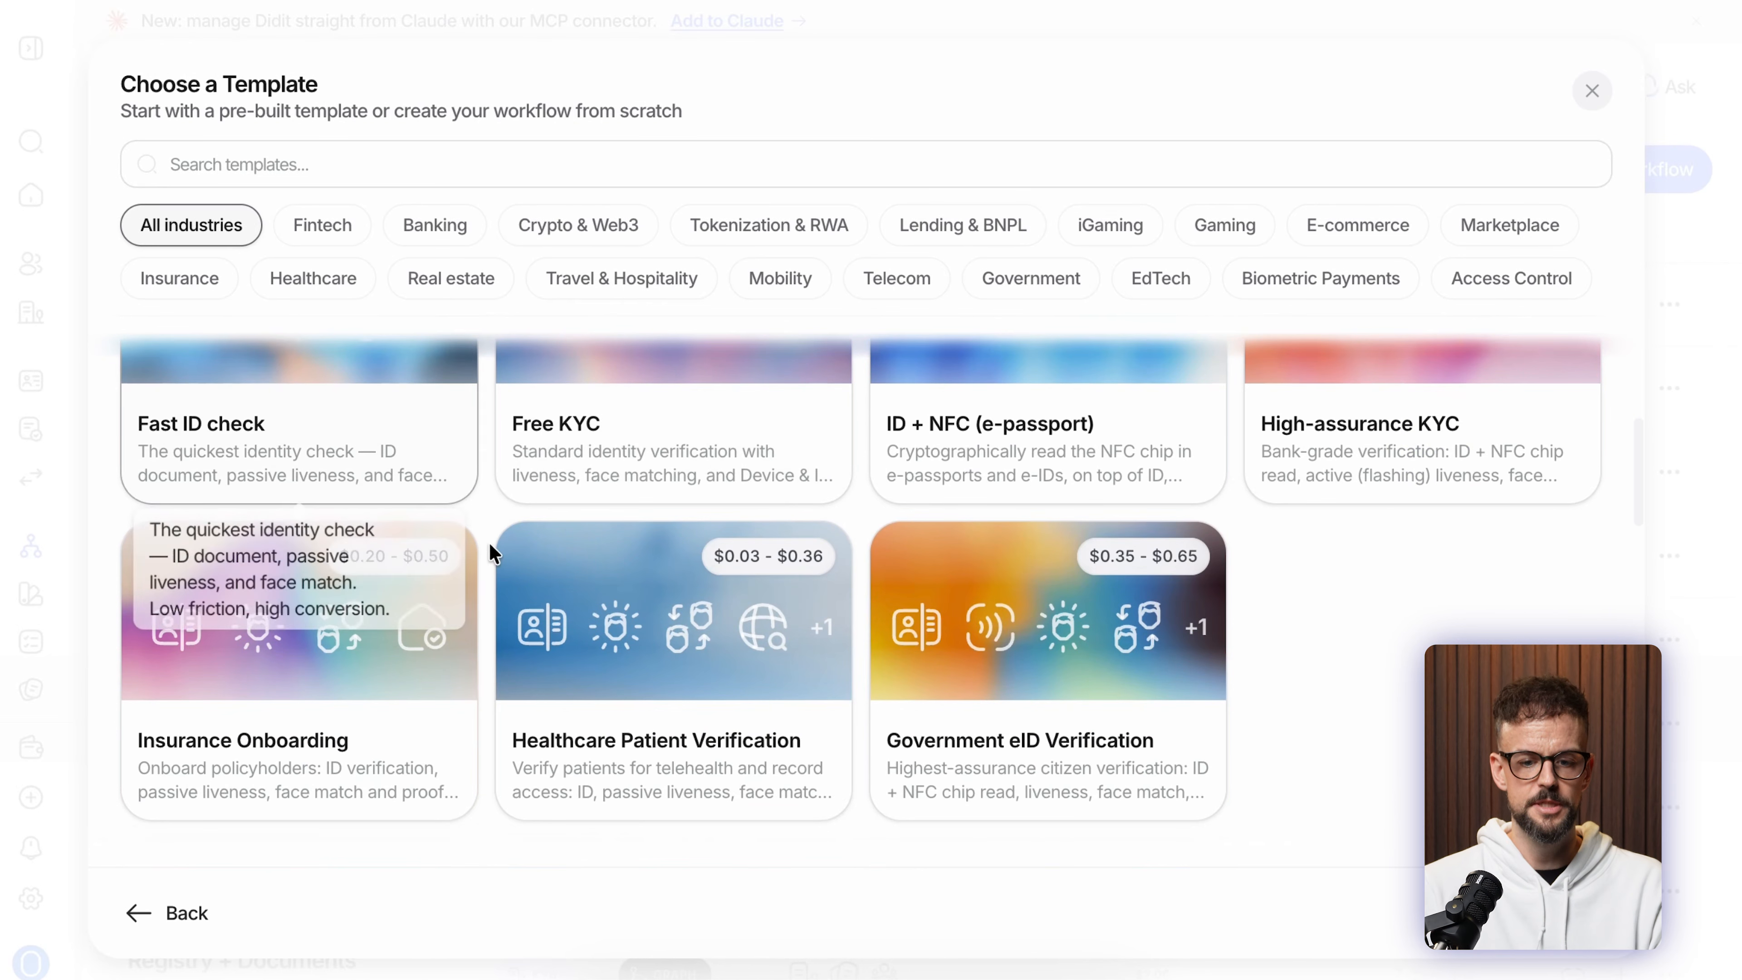
{"action": "scroll", "coordinate": [570, 604], "scroll_direction": "down", "scroll_amount": 10}
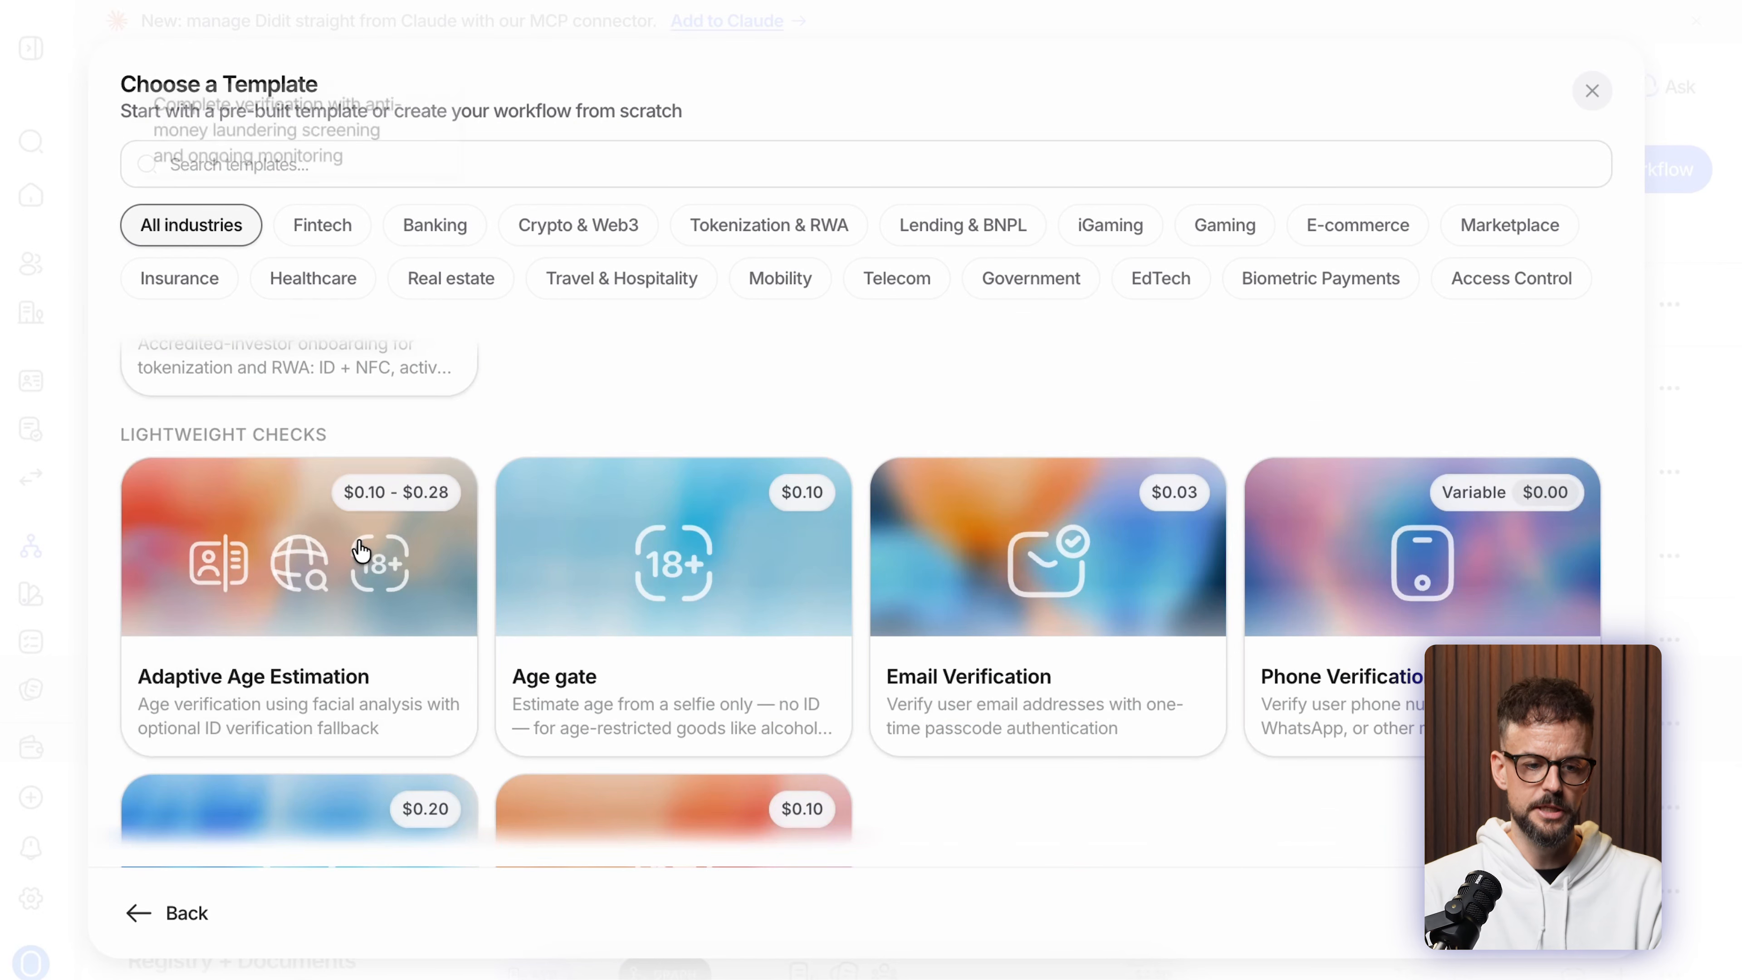
{"action": "scroll", "coordinate": [367, 549], "scroll_direction": "up", "scroll_amount": 8}
{"action": "scroll", "coordinate": [757, 688], "scroll_direction": "down", "scroll_amount": 7}
{"action": "scroll", "coordinate": [761, 670], "scroll_direction": "down", "scroll_amount": 2}
{"action": "scroll", "coordinate": [763, 652], "scroll_direction": "up", "scroll_amount": 6}
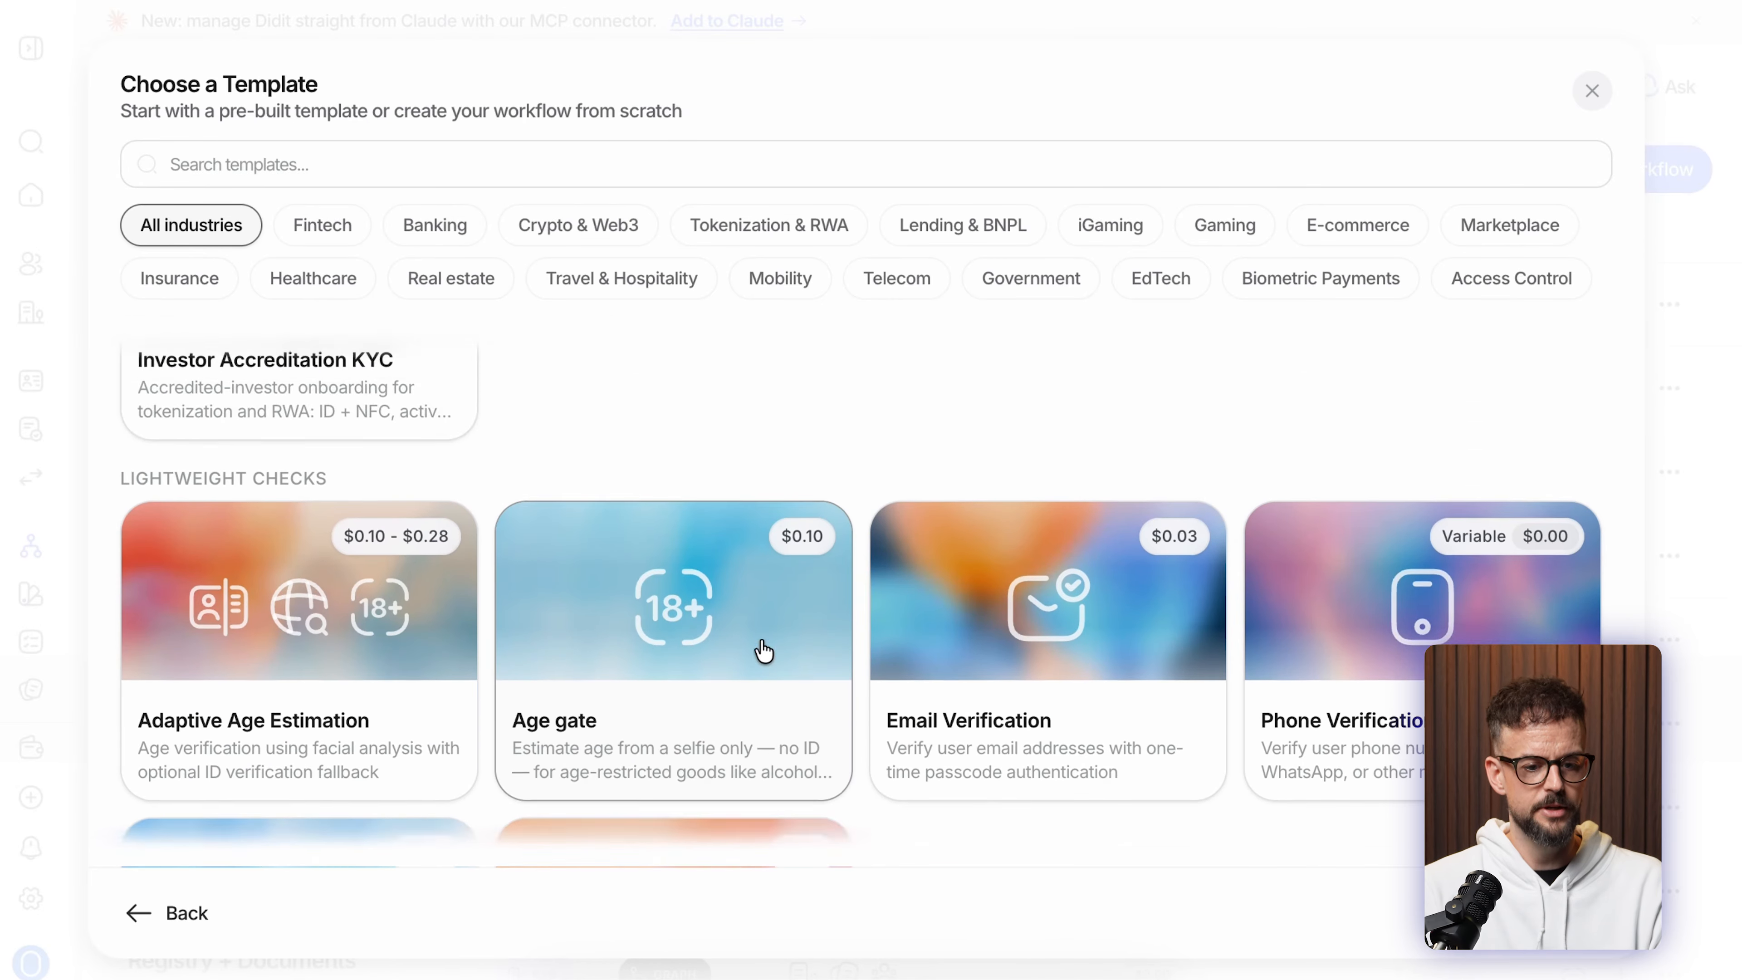
{"action": "scroll", "coordinate": [760, 645], "scroll_direction": "up", "scroll_amount": 8}
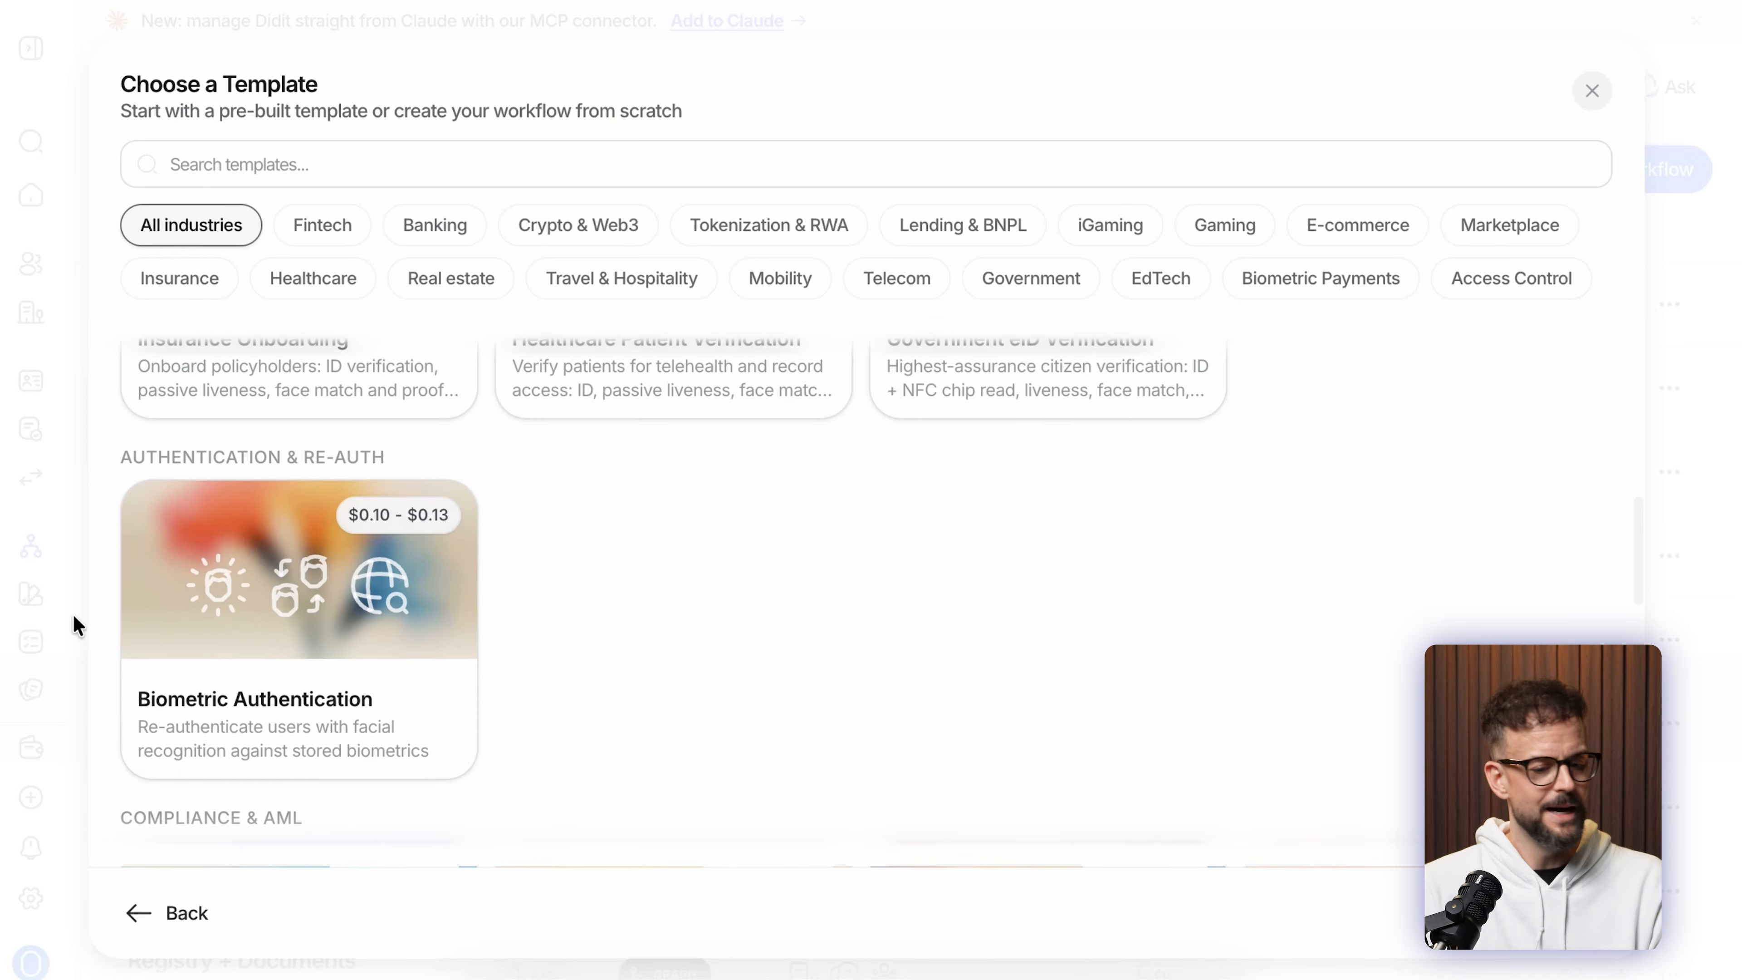
{"action": "scroll", "coordinate": [305, 664], "scroll_direction": "up", "scroll_amount": 2}
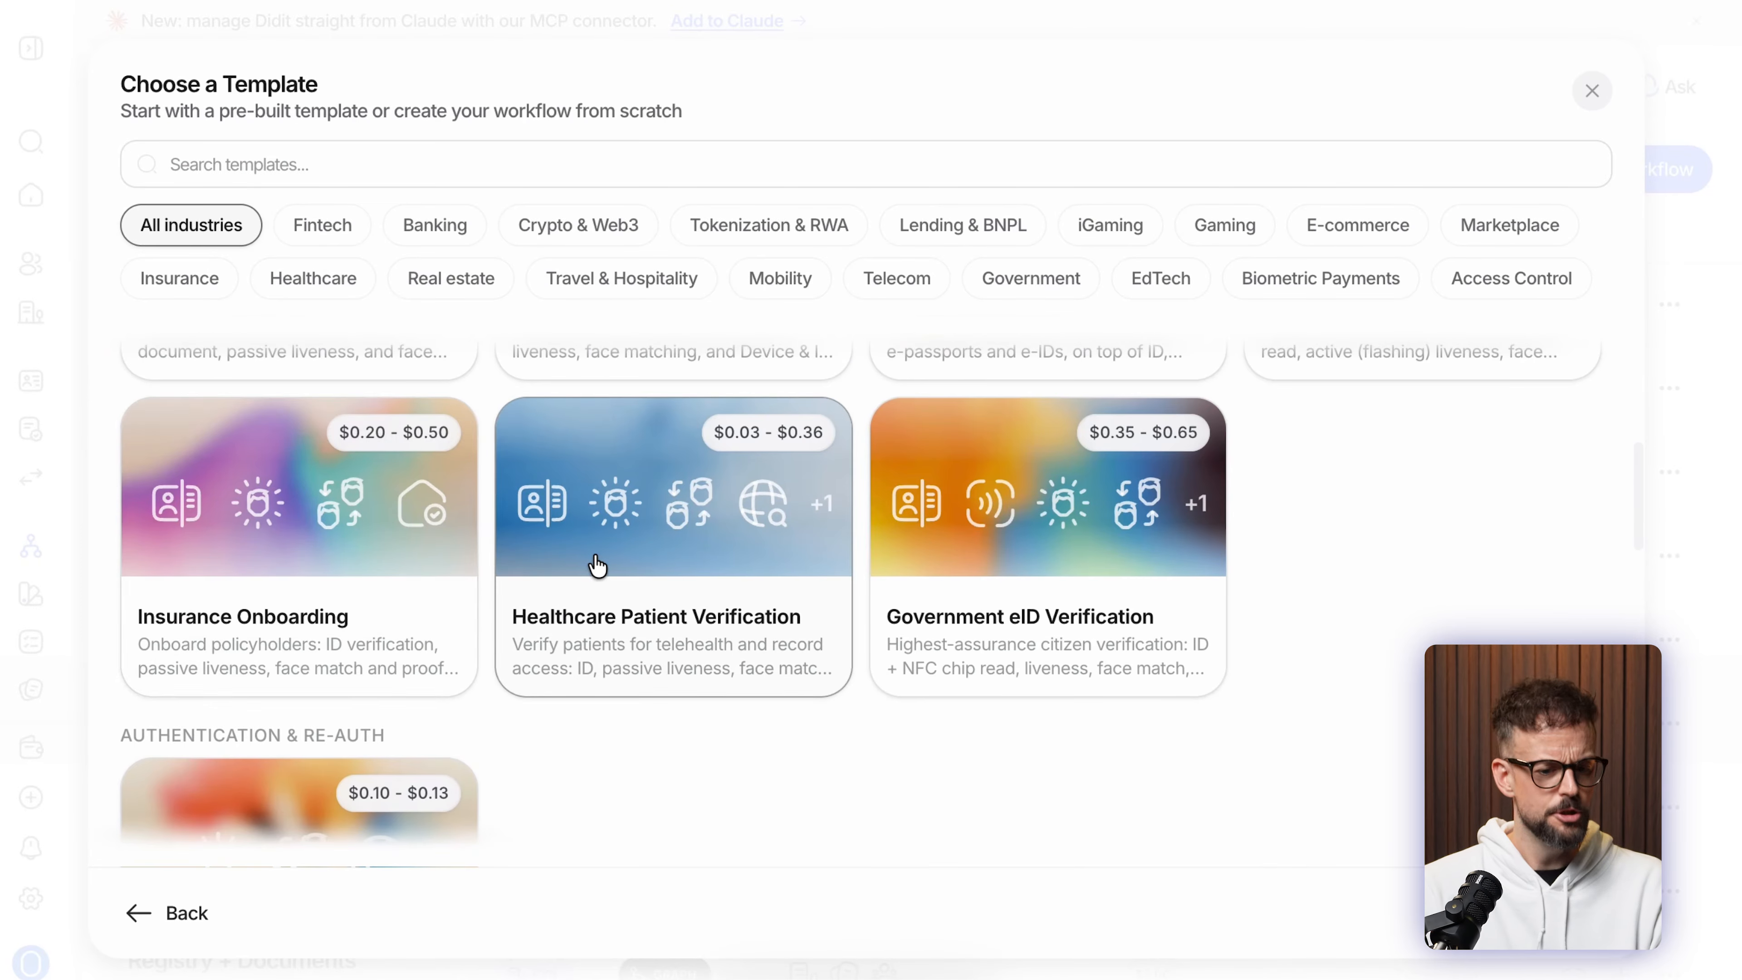
{"action": "scroll", "coordinate": [594, 567], "scroll_direction": "up", "scroll_amount": 4}
{"action": "scroll", "coordinate": [594, 567], "scroll_direction": "up", "scroll_amount": 5}
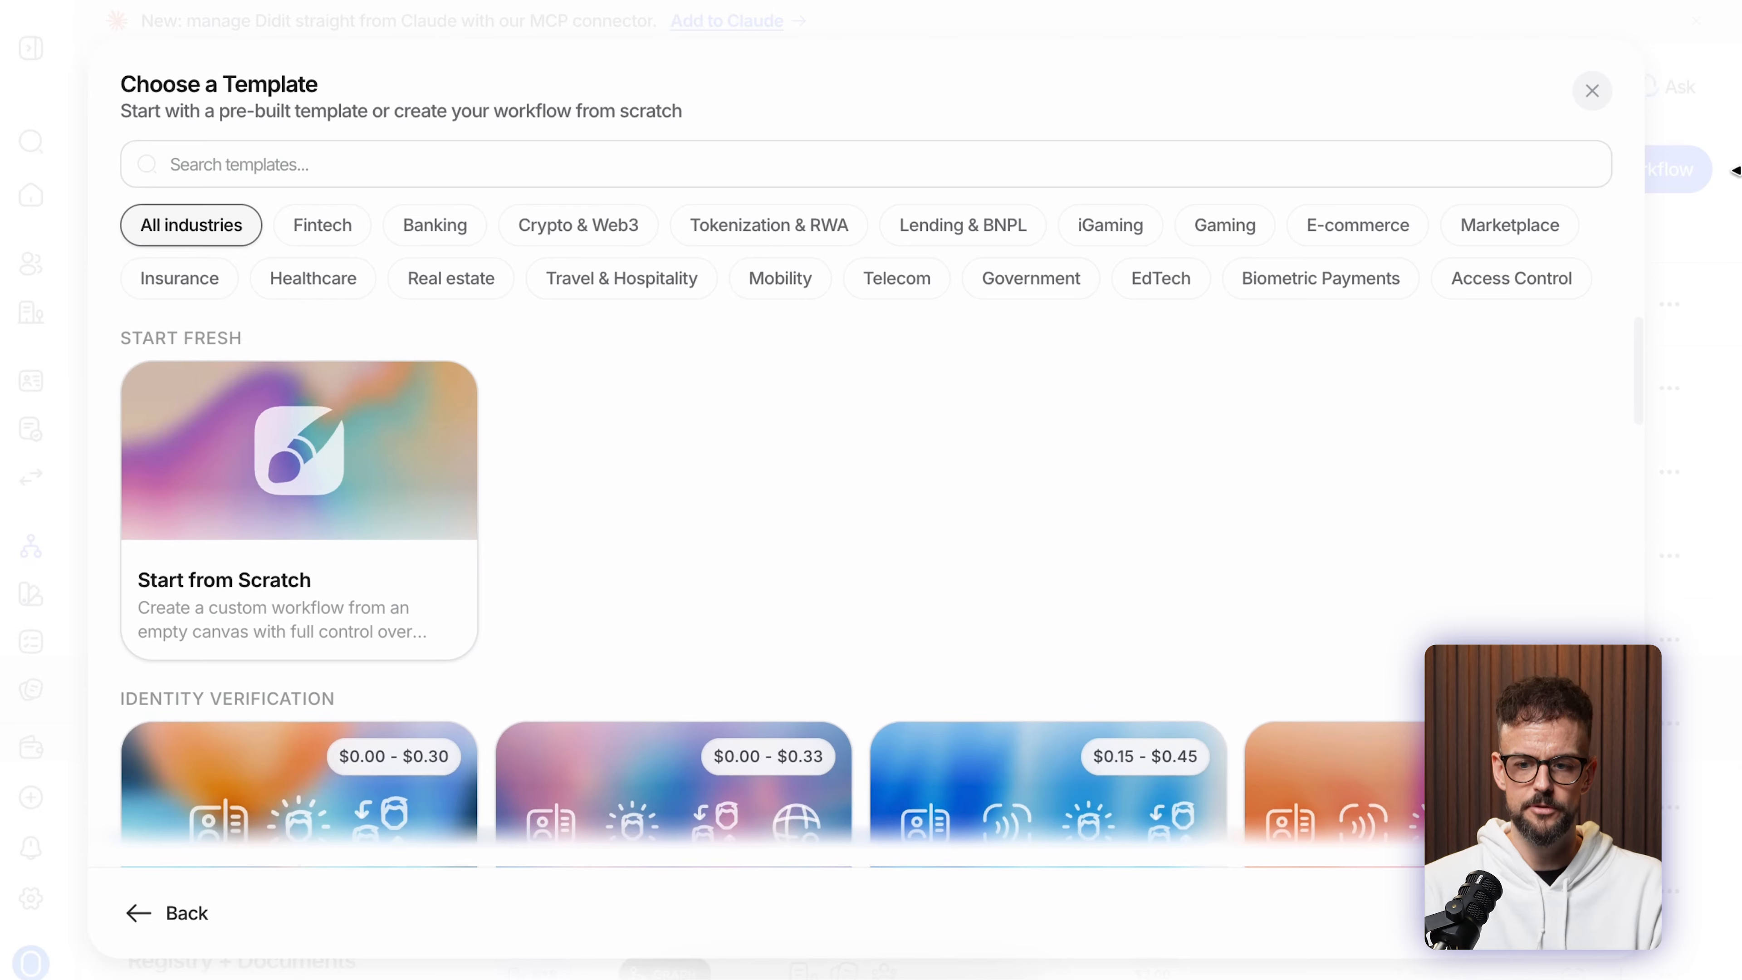
{"action": "left_click", "coordinate": [1601, 94]}
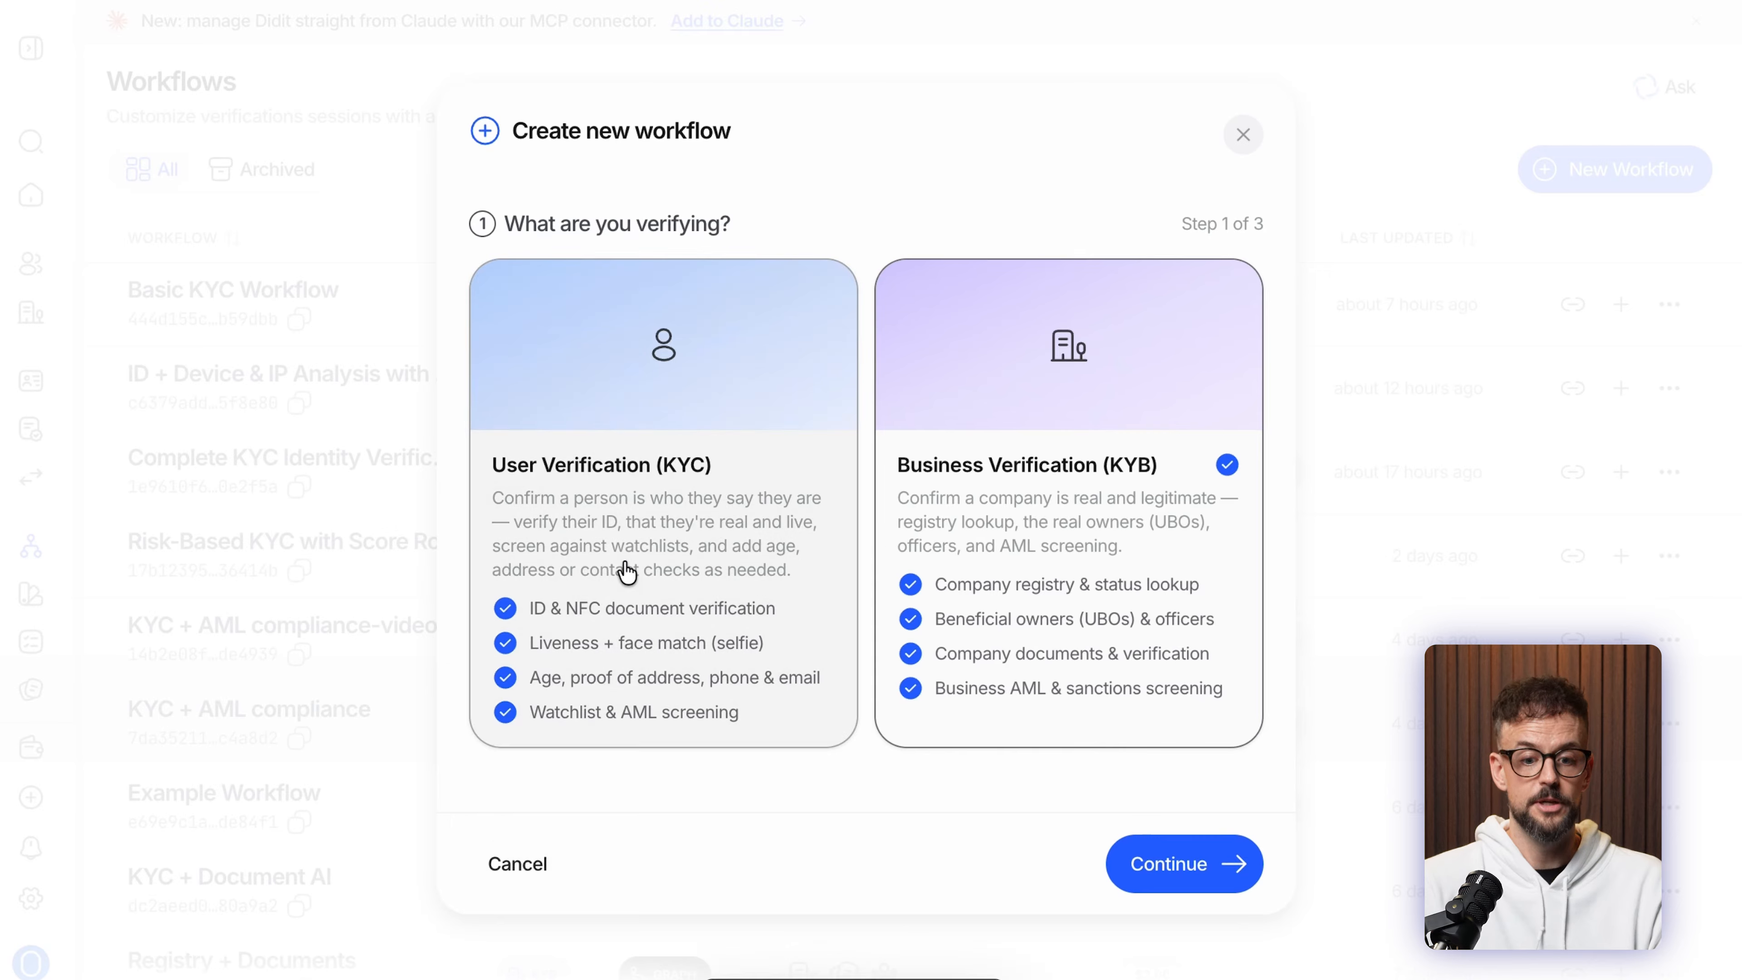
- Create a Business Verification (KYB) workflow with the Advanced (node-based) builder from the High-Risk Country KYB template
{"action": "left_click", "coordinate": [1006, 359]}
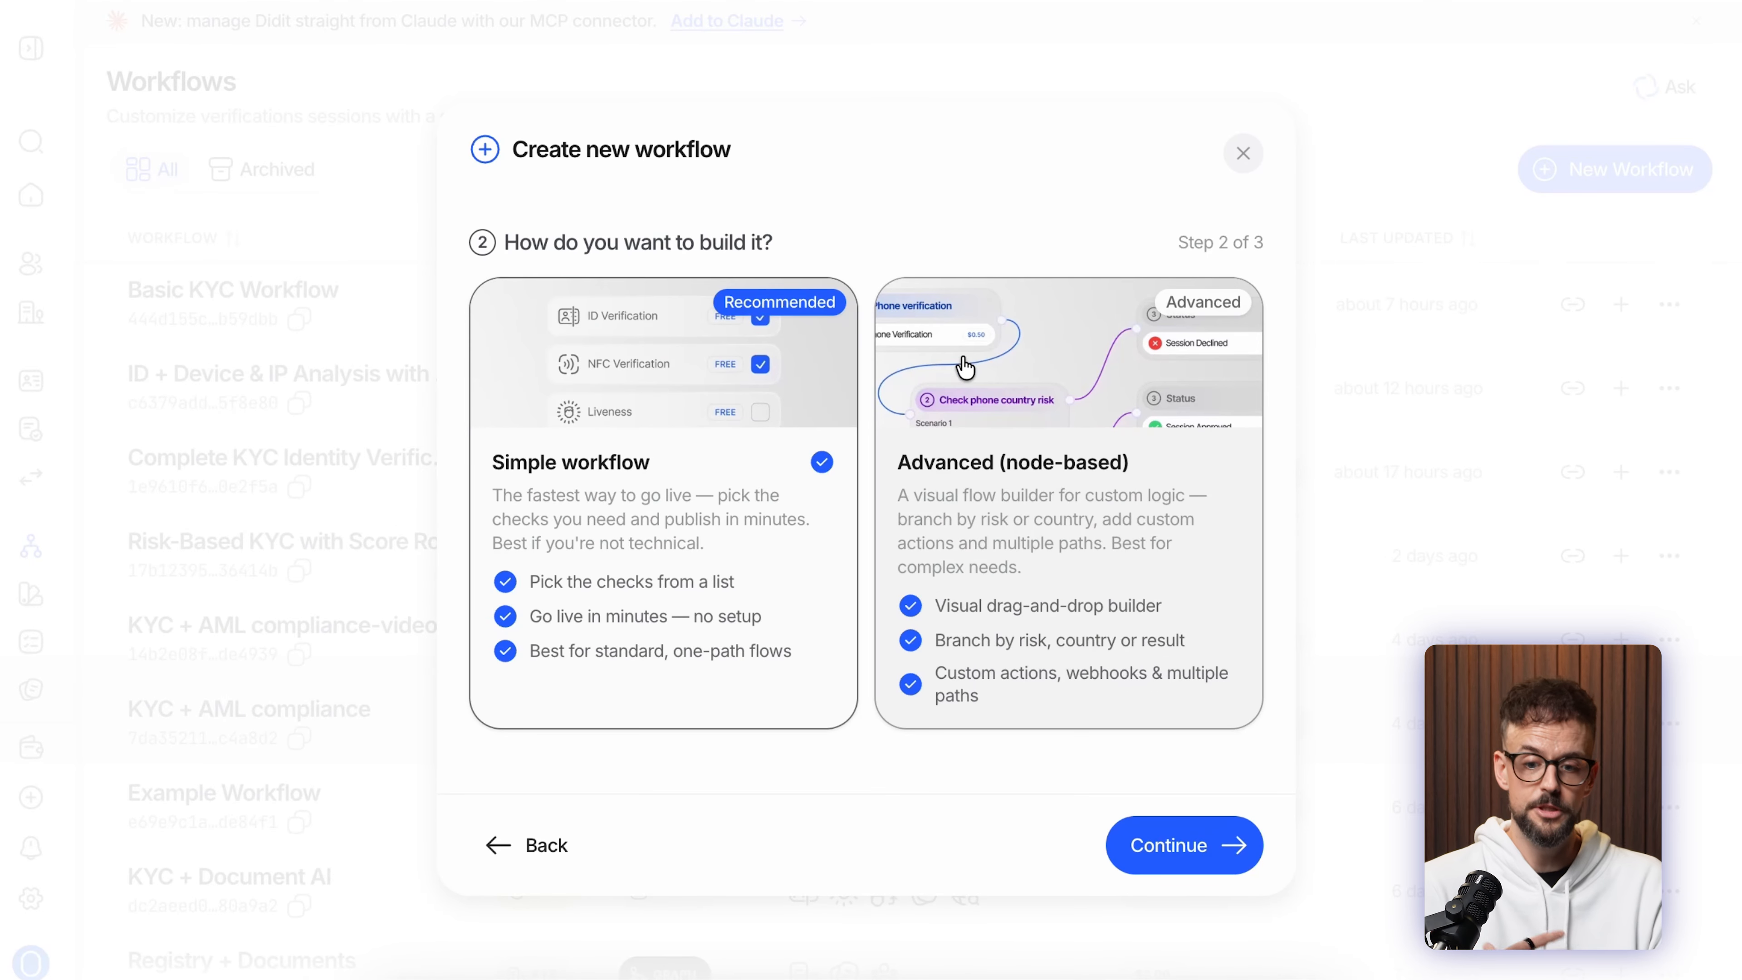
{"action": "left_click", "coordinate": [1032, 393]}
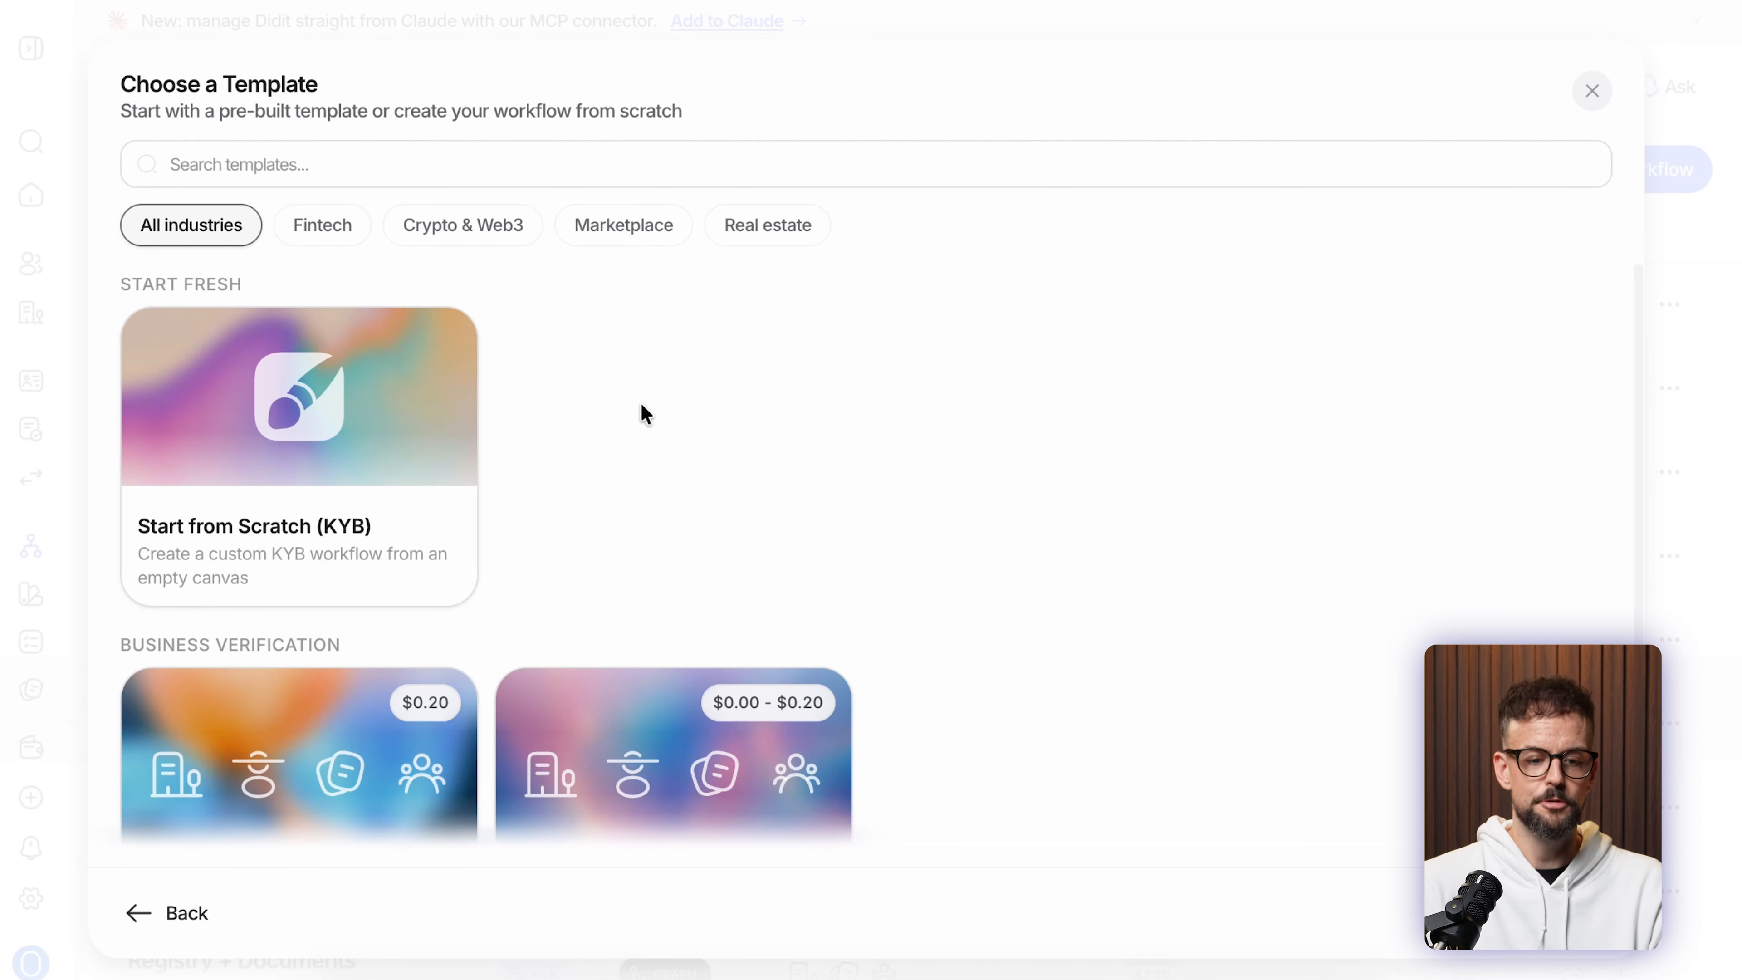
{"action": "scroll", "coordinate": [657, 438], "scroll_direction": "down", "scroll_amount": 3}
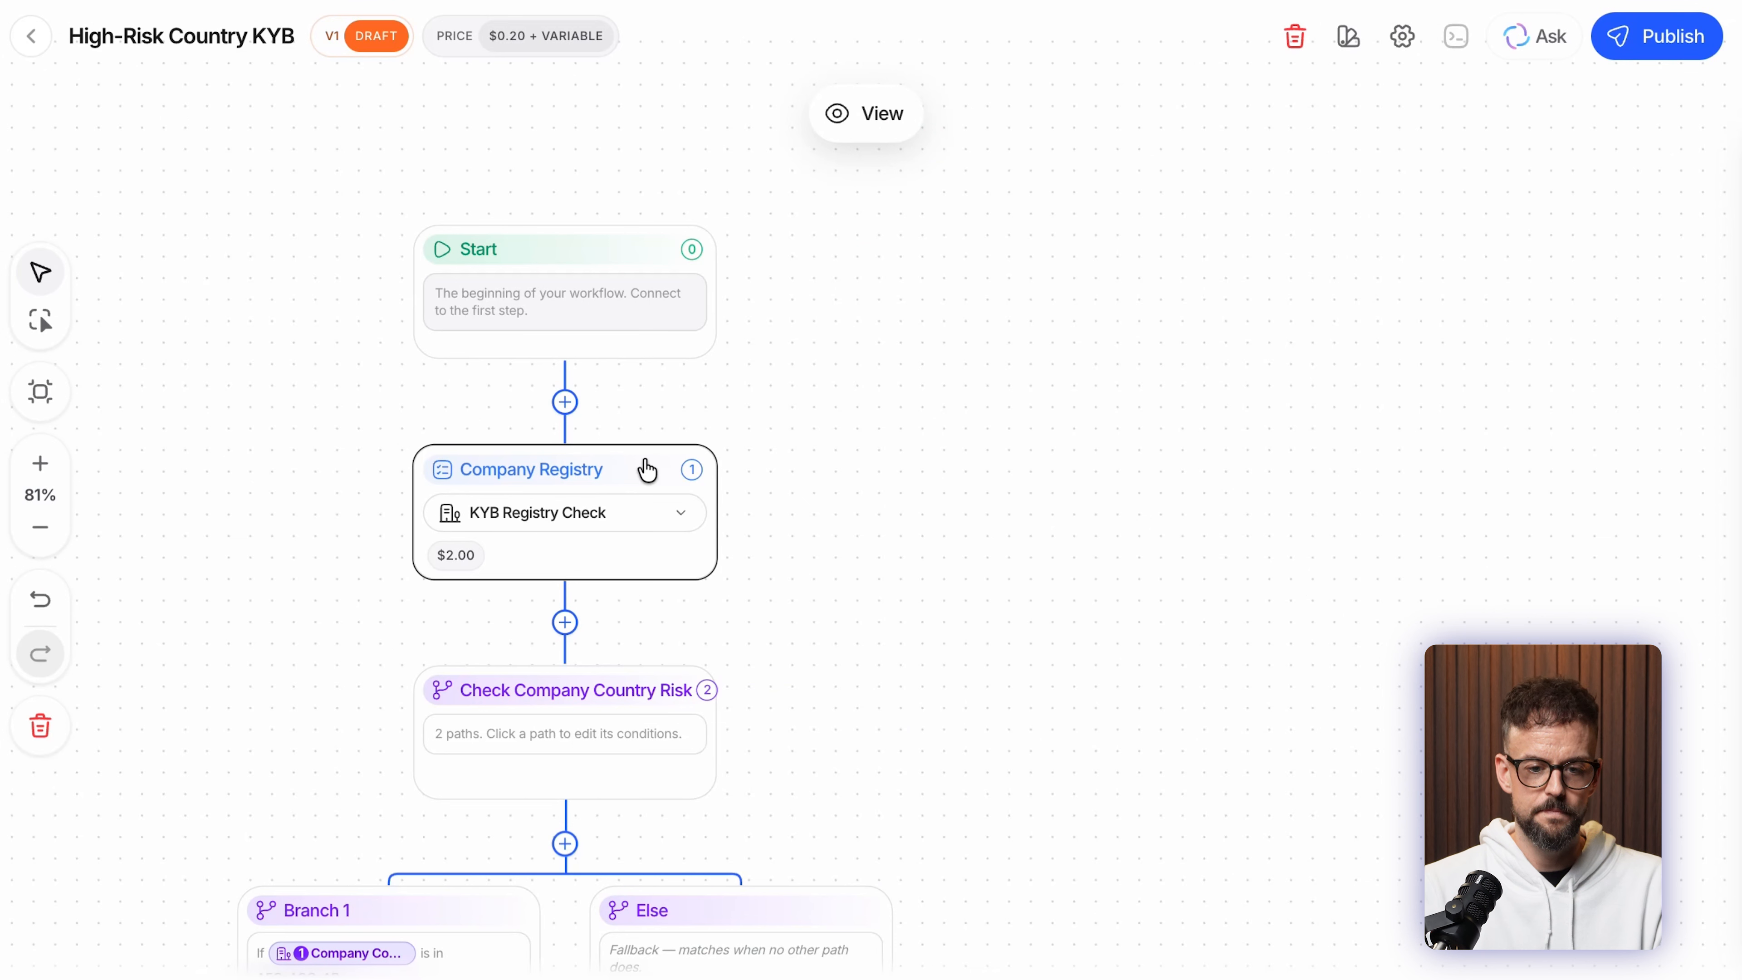
- Try KYB Documents as the check in the Company Registry node and switch it back to KYB Registry Check
{"action": "left_click", "coordinate": [582, 525]}
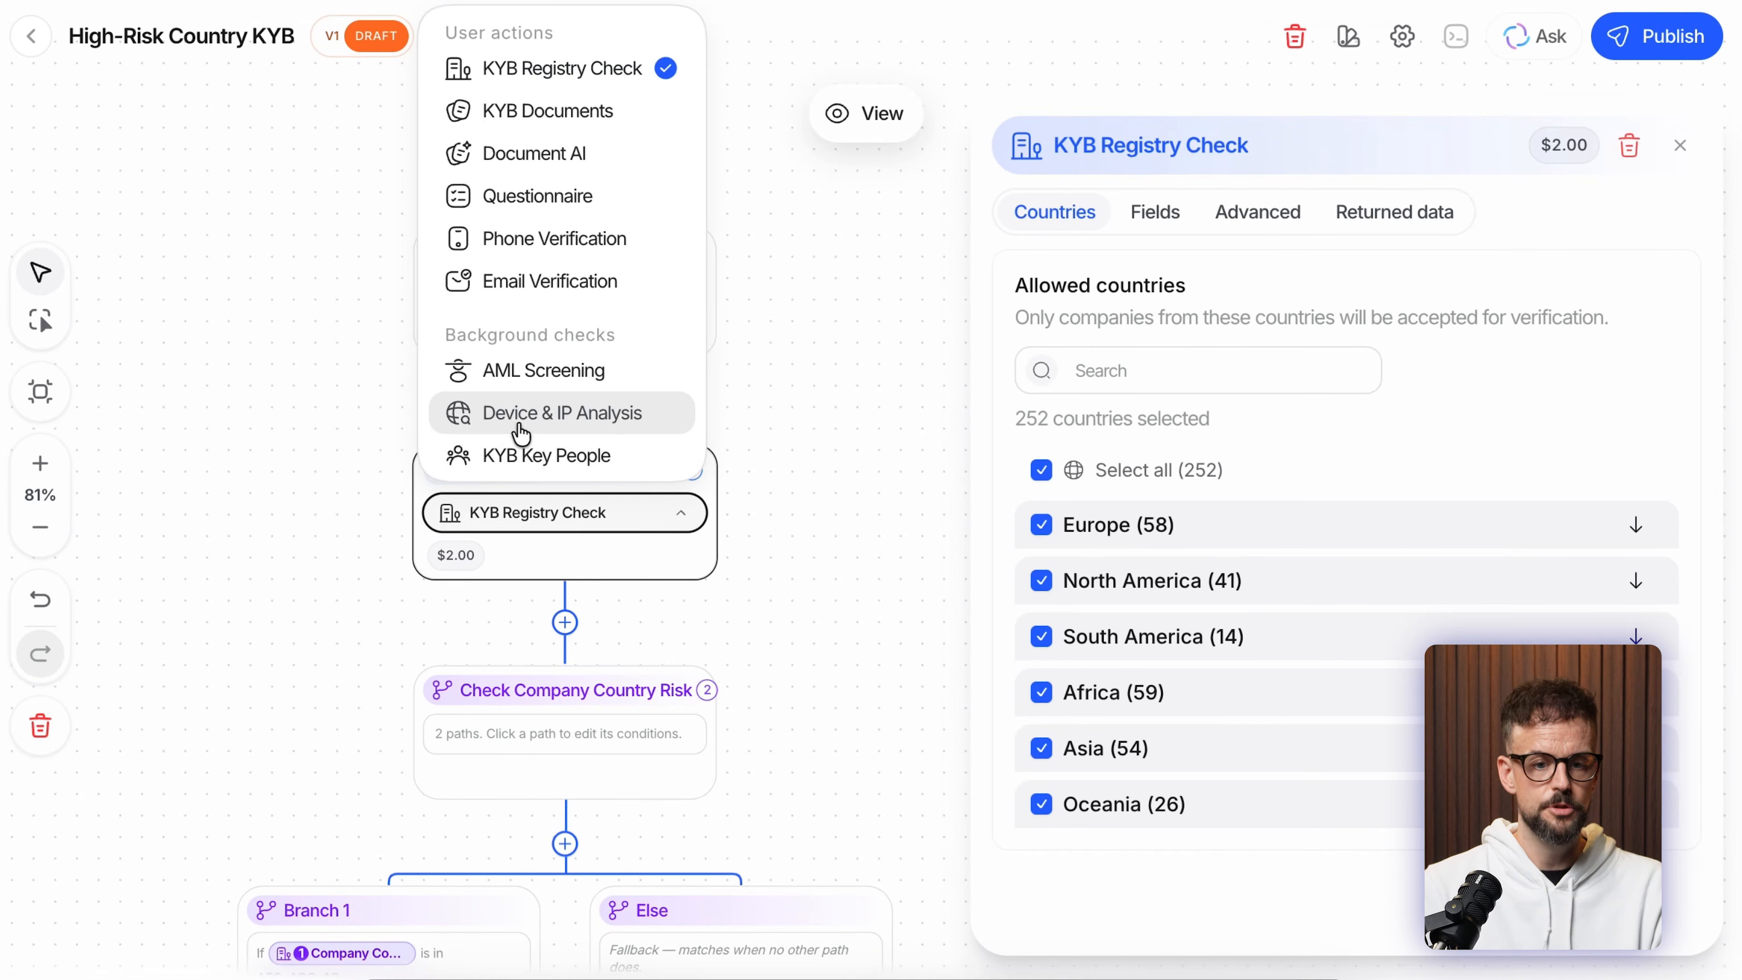
{"action": "left_click", "coordinate": [554, 110]}
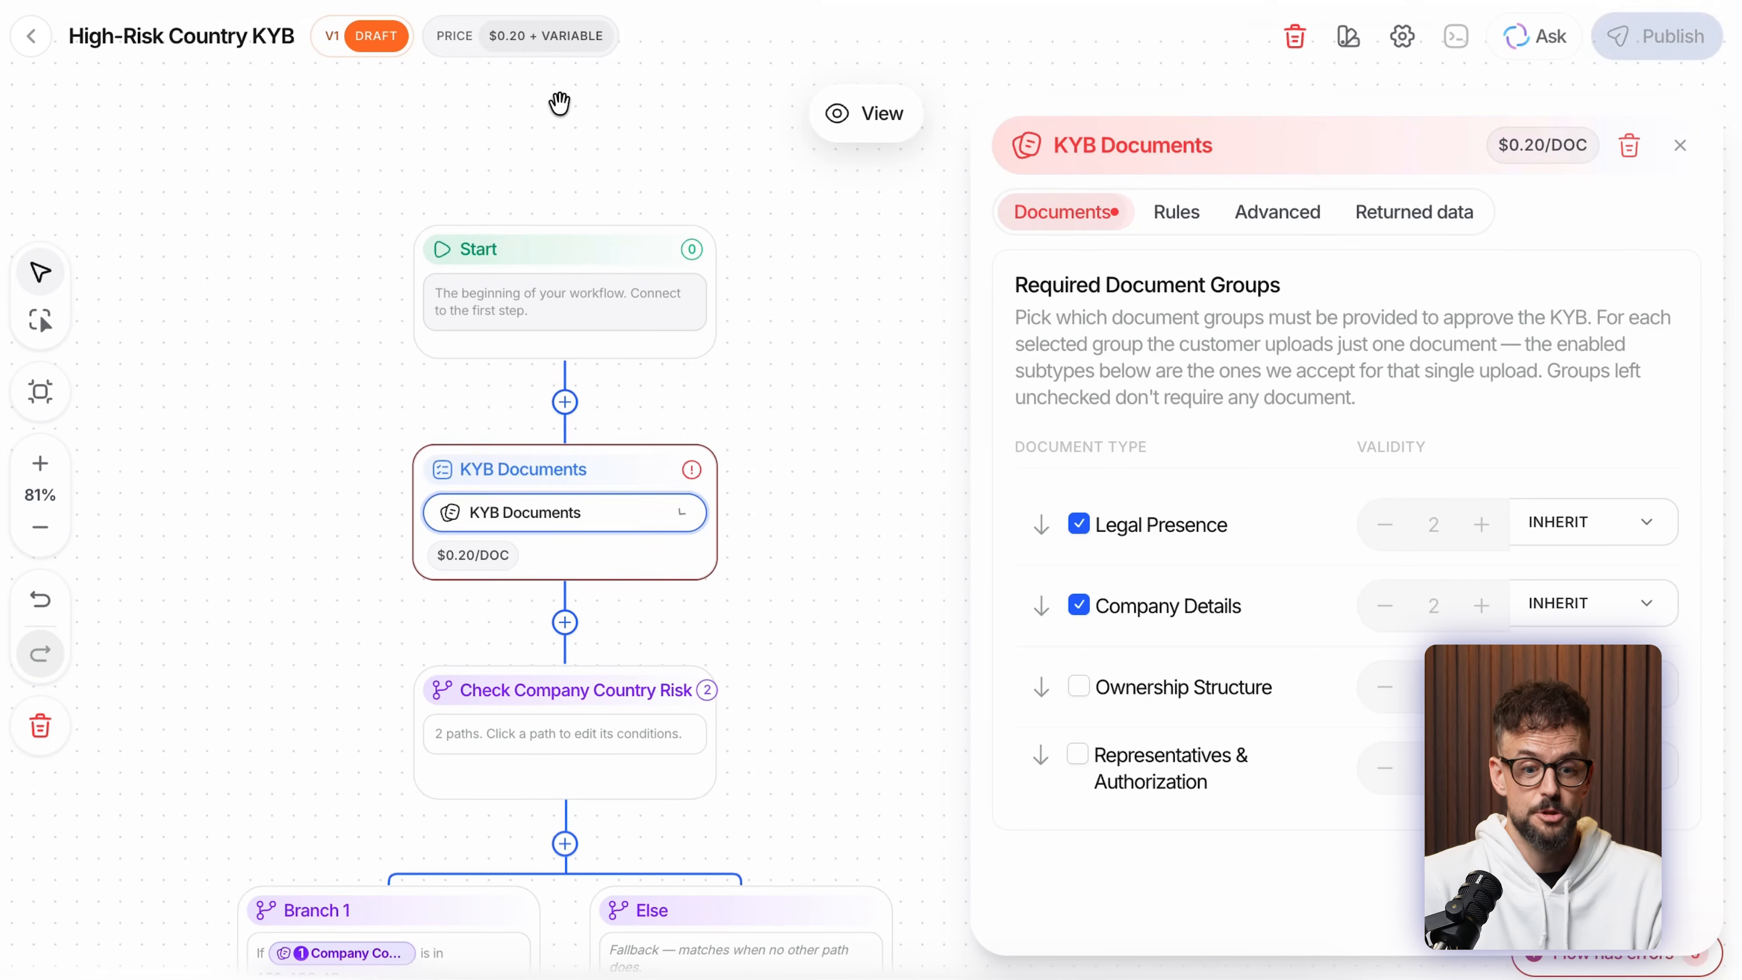
{"action": "left_click", "coordinate": [582, 532]}
{"action": "left_click", "coordinate": [557, 72]}
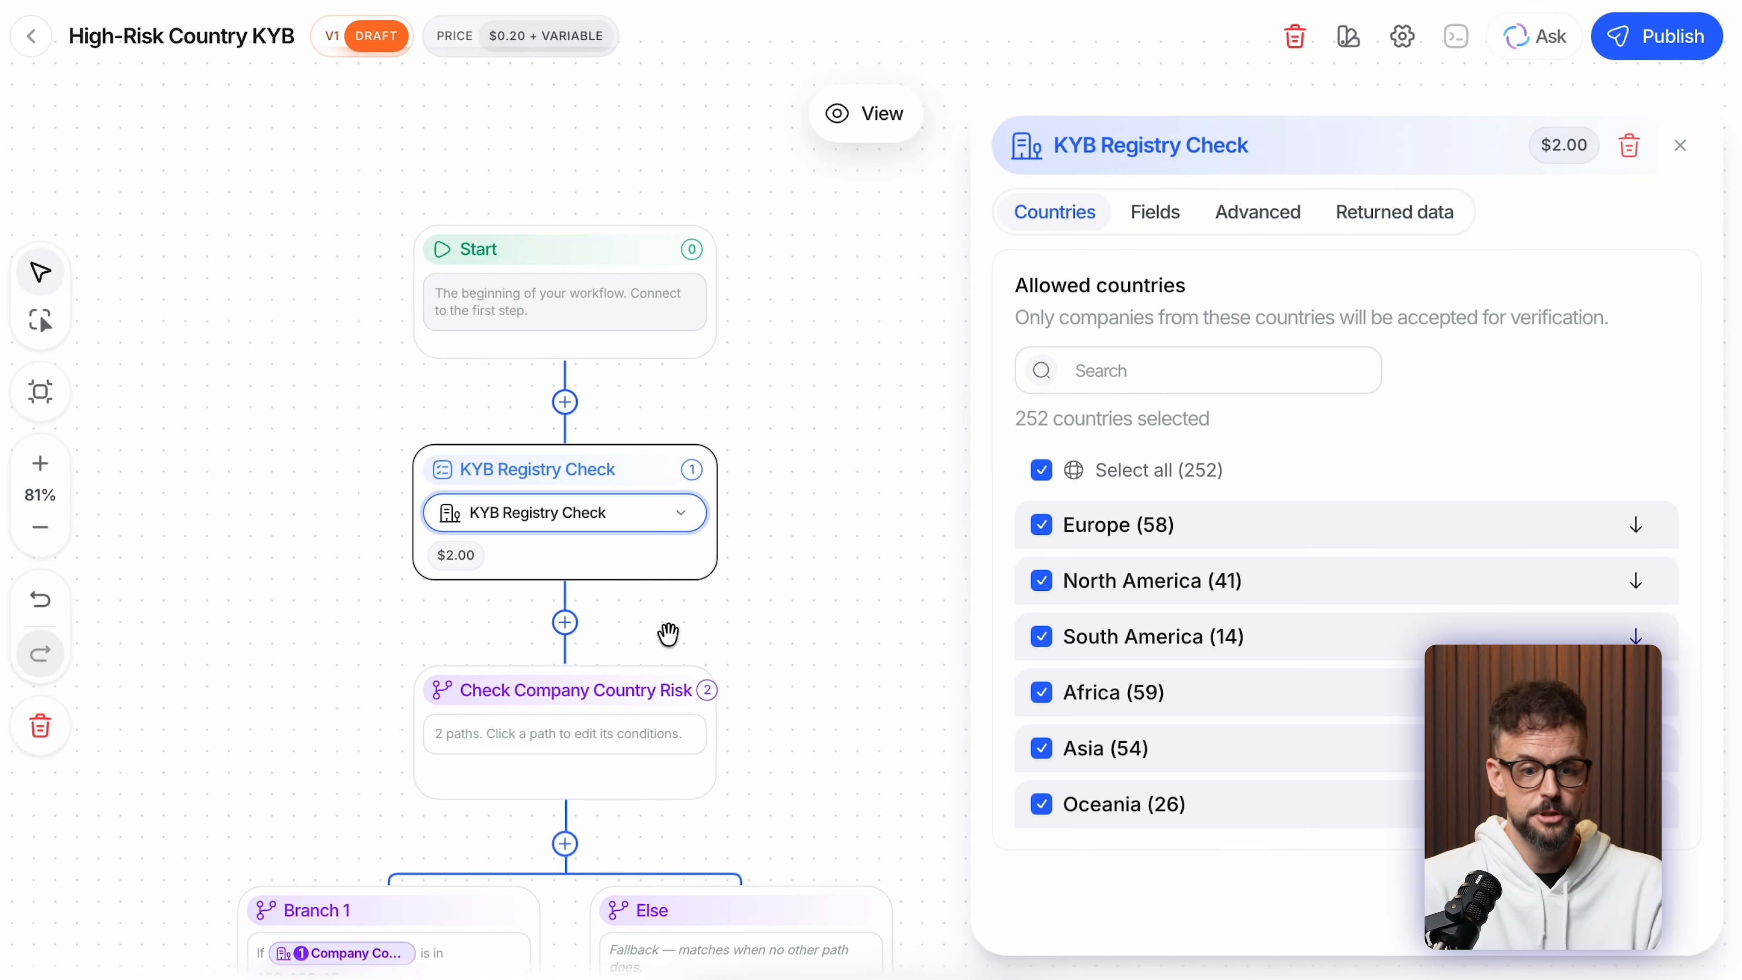
- Insert a Company AML Screening step between the KYB Registry Check and Check Company Country Risk nodes, and close its settings
{"action": "left_click", "coordinate": [828, 457]}
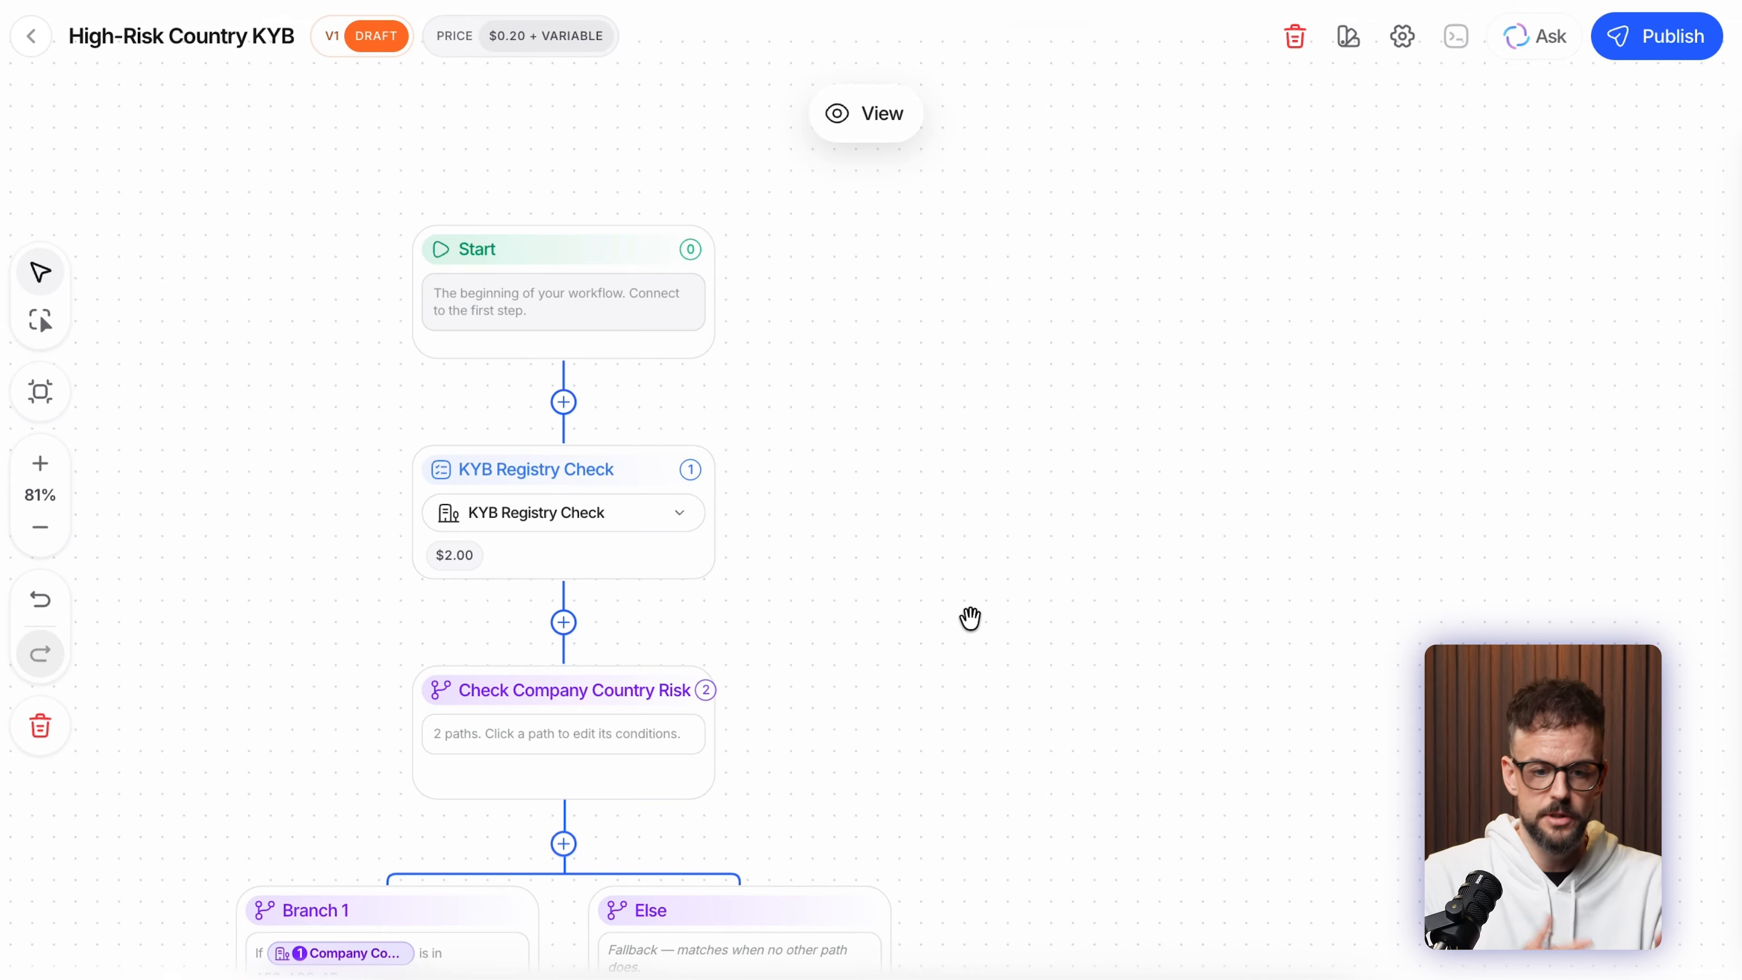
{"action": "left_click", "coordinate": [563, 401]}
{"action": "left_click", "coordinate": [847, 281]}
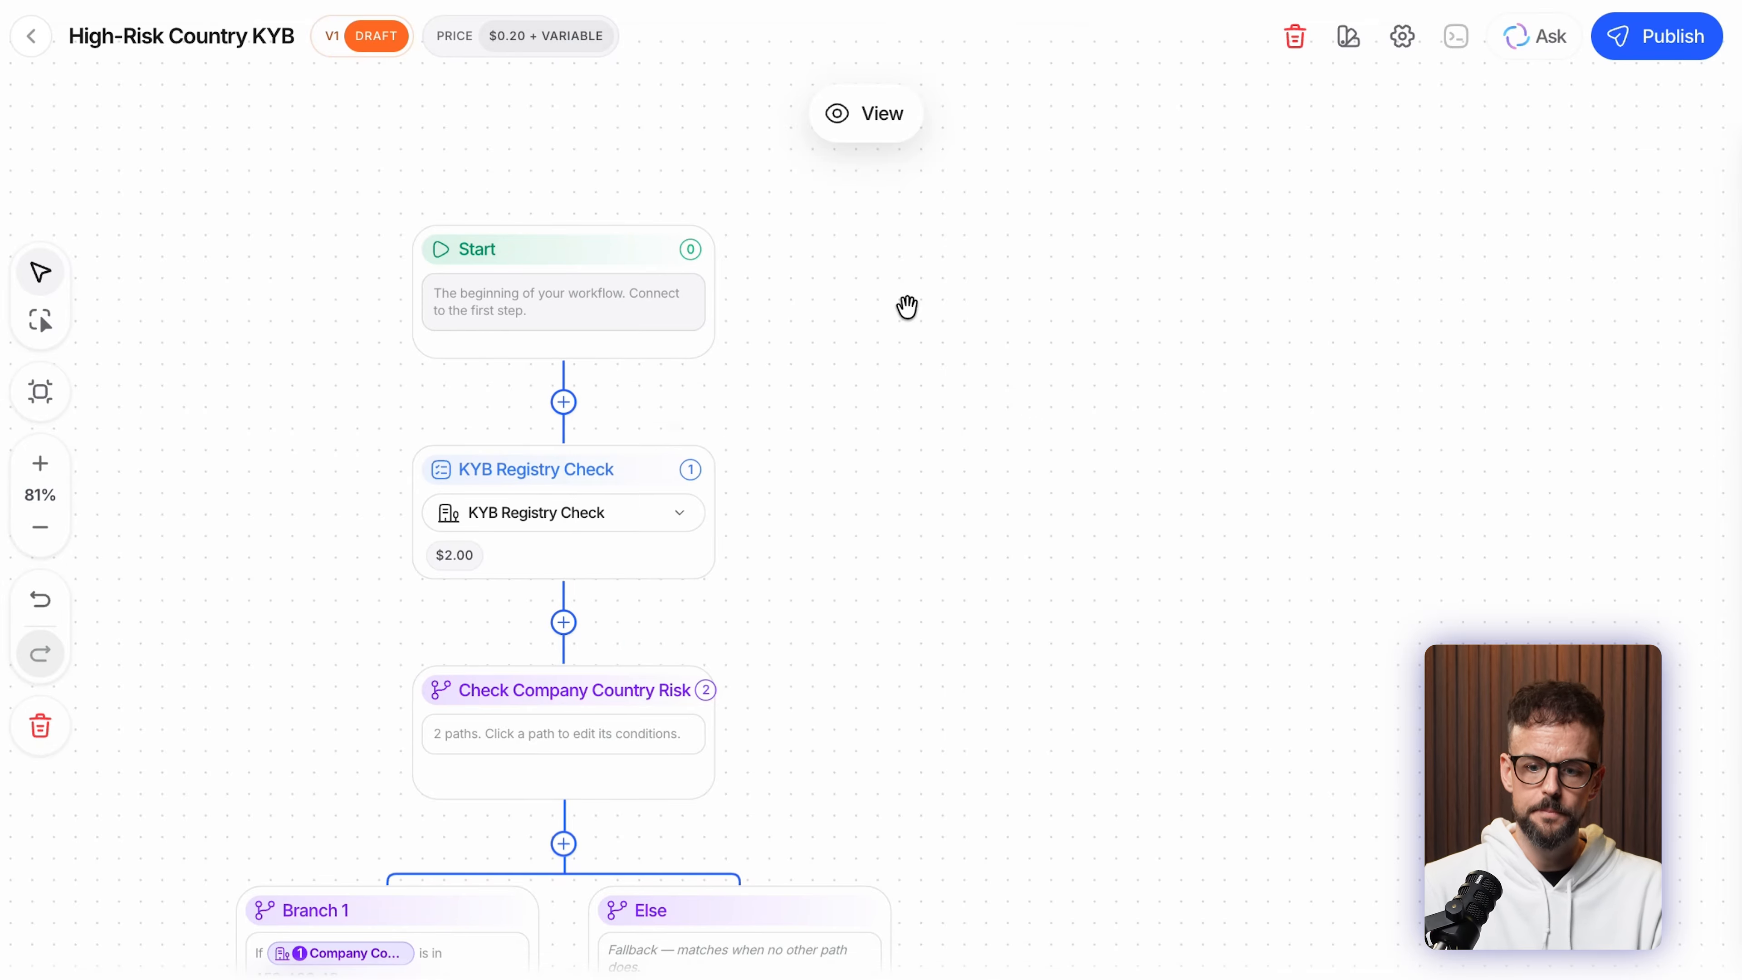
{"action": "scroll", "coordinate": [802, 514], "scroll_direction": "down", "scroll_amount": 1}
{"action": "left_click", "coordinate": [563, 550]}
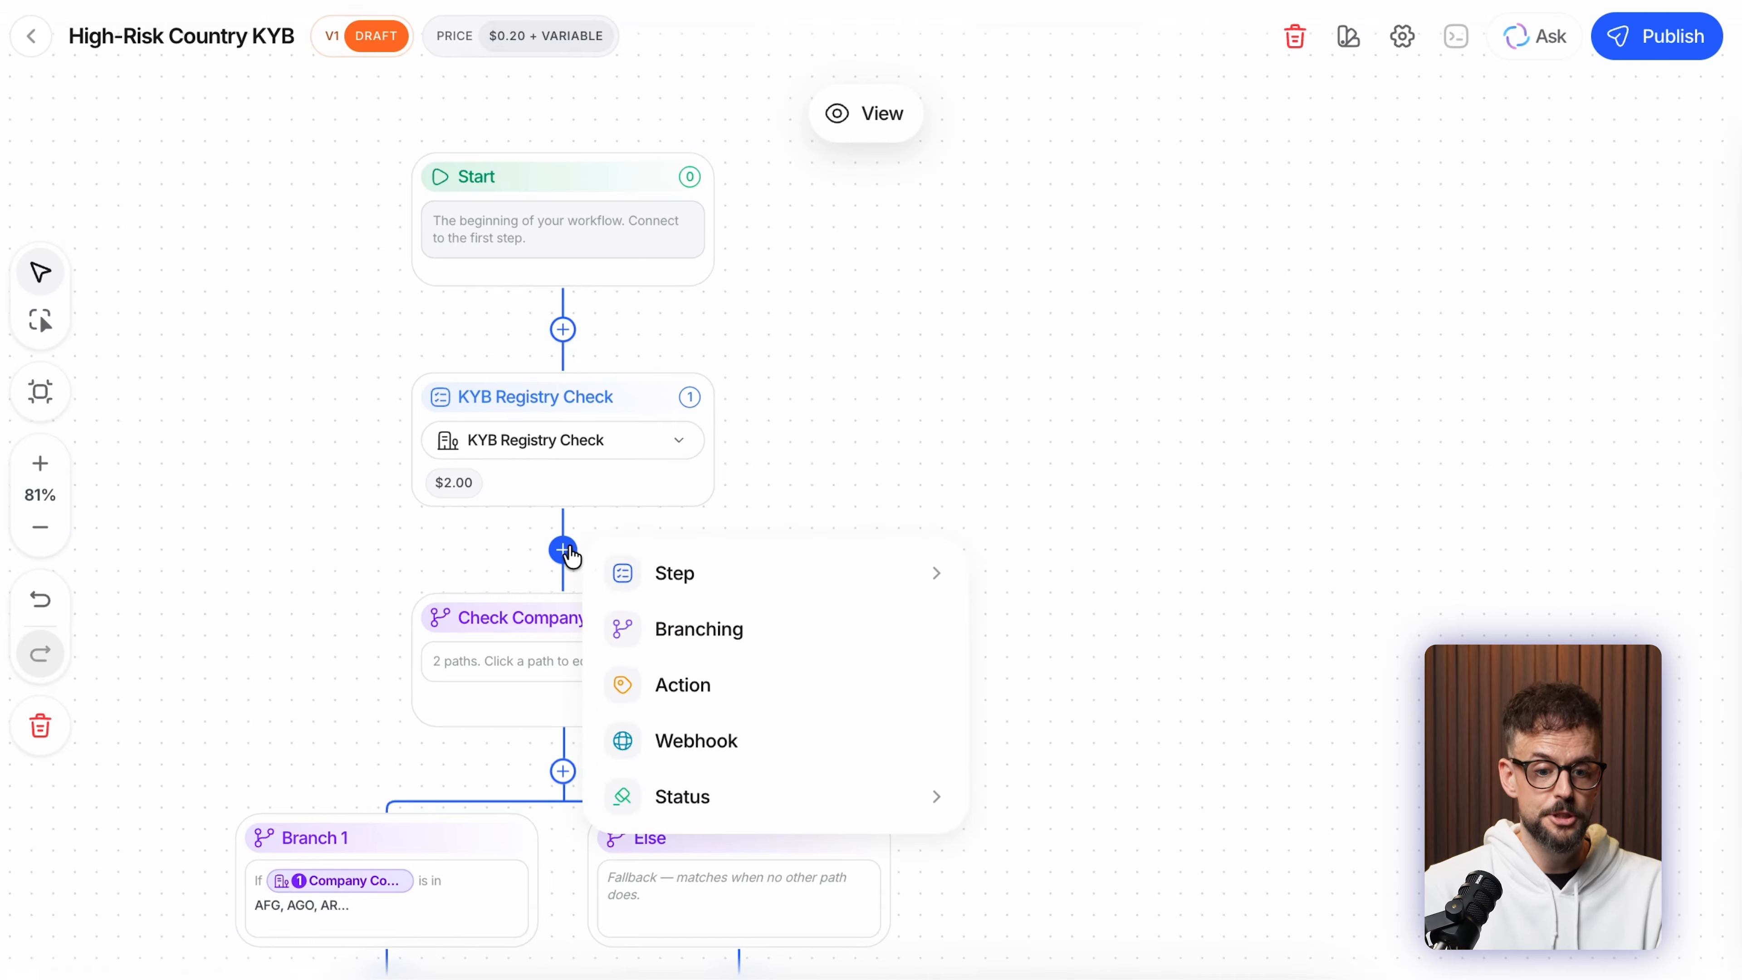
{"action": "left_click", "coordinate": [756, 590]}
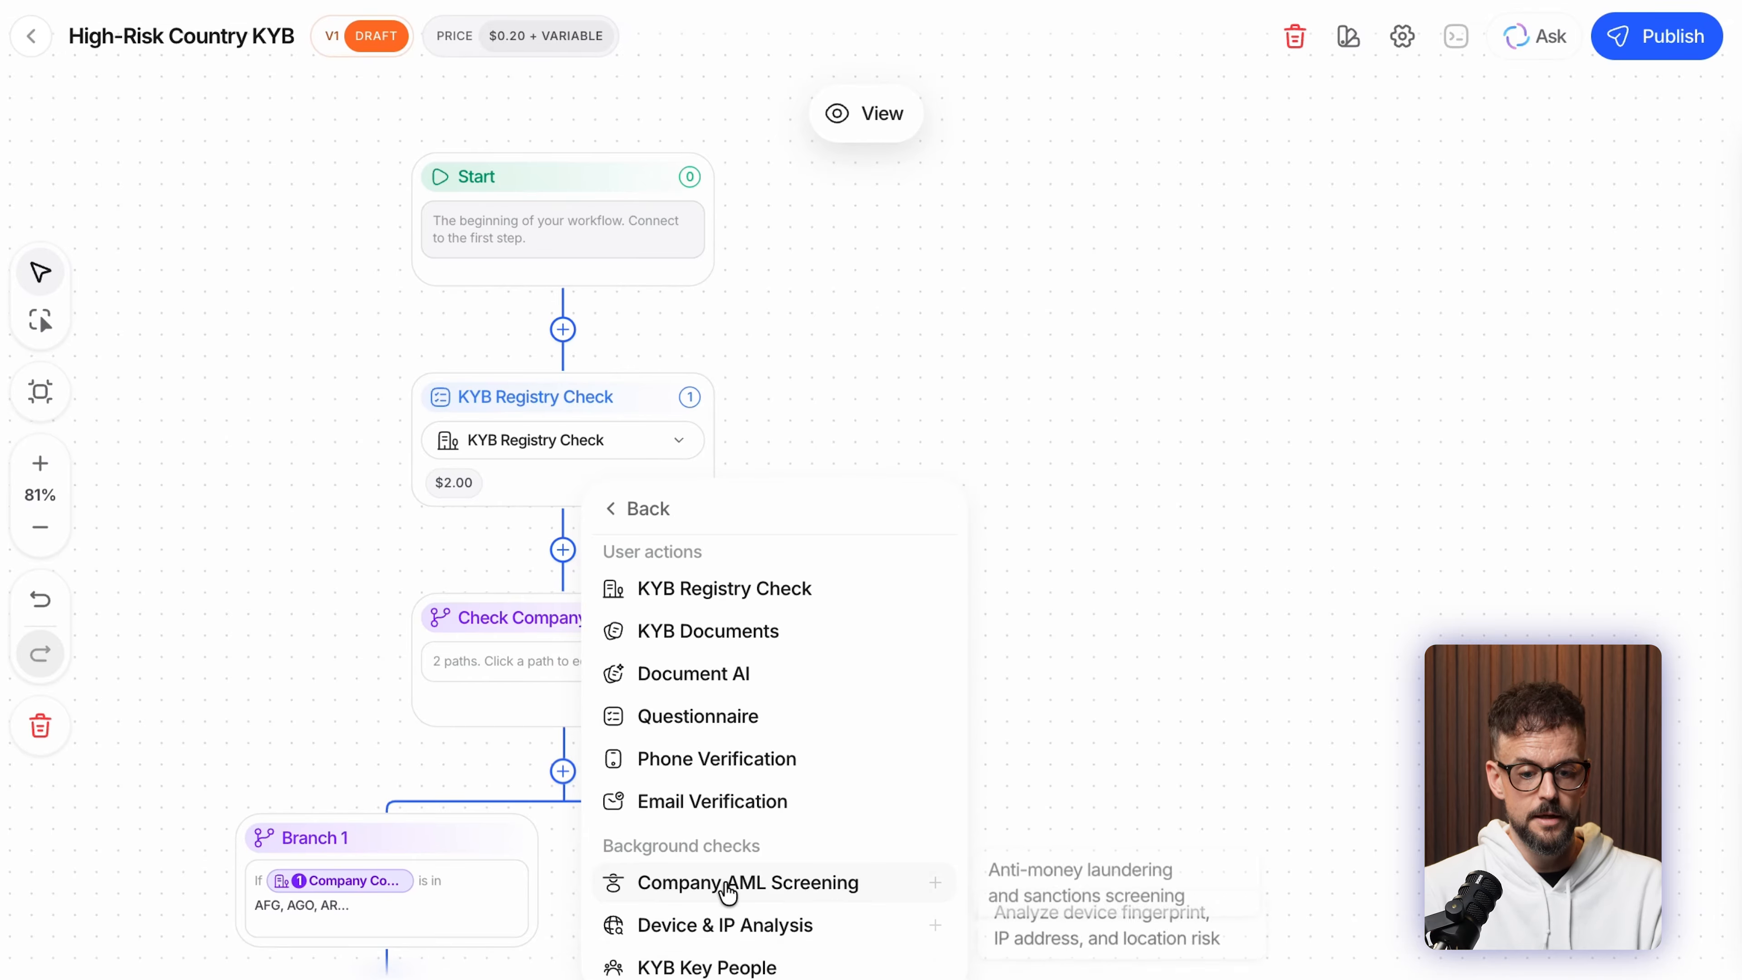
{"action": "left_click", "coordinate": [766, 884]}
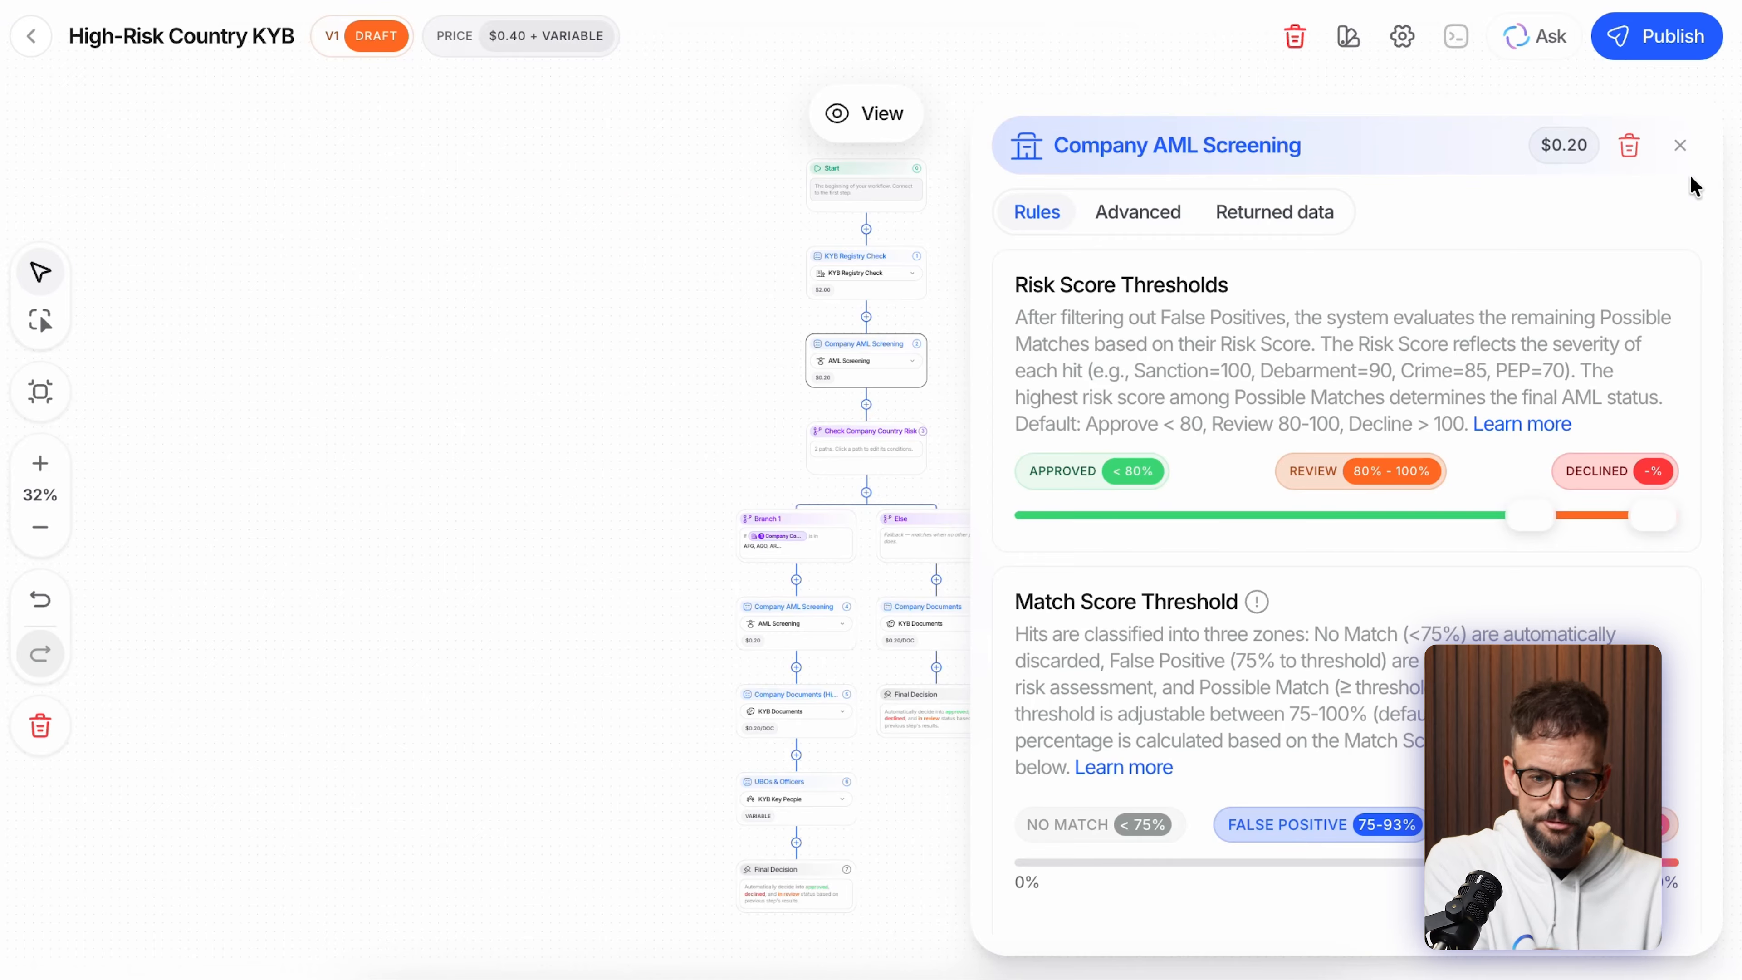
{"action": "left_click", "coordinate": [1680, 146]}
{"action": "scroll", "coordinate": [1127, 305], "scroll_direction": "up", "scroll_amount": 3}
{"action": "scroll", "coordinate": [1128, 305], "scroll_direction": "up", "scroll_amount": 4}
{"action": "left_click_drag", "start_coordinate": [1130, 281], "coordinate": [1617, 386]}
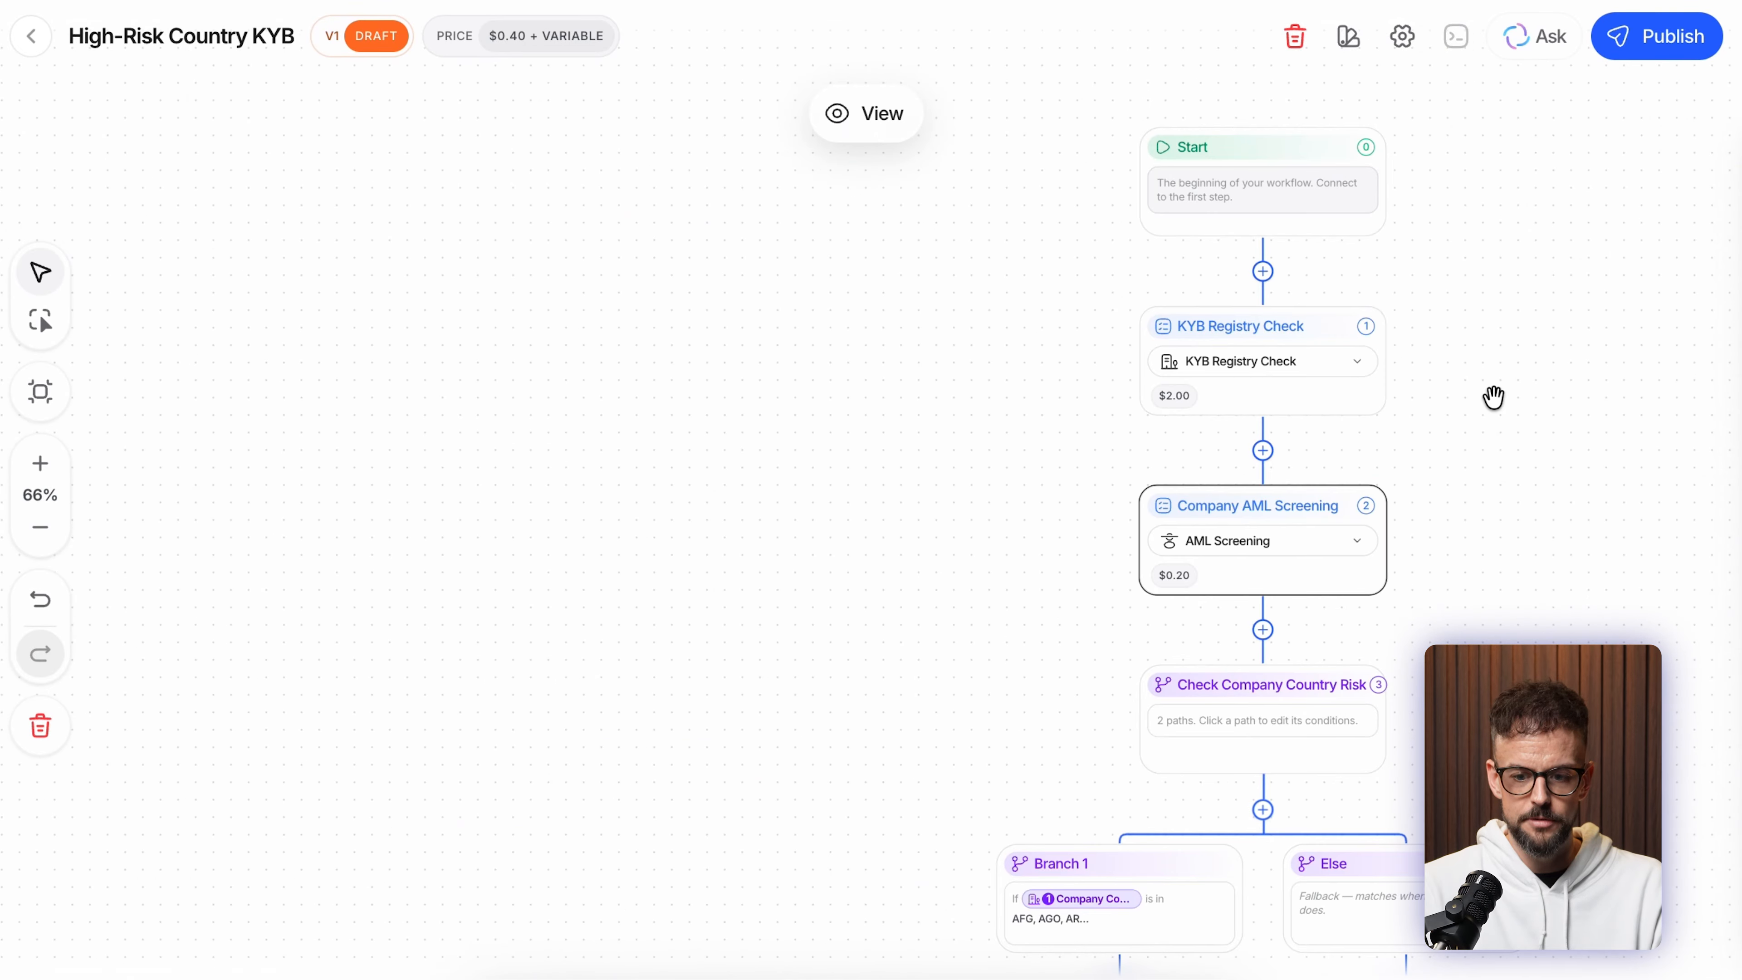
{"action": "scroll", "coordinate": [1493, 398], "scroll_direction": "up", "scroll_amount": 3}
{"action": "left_click_drag", "start_coordinate": [1494, 398], "coordinate": [1324, 391]}
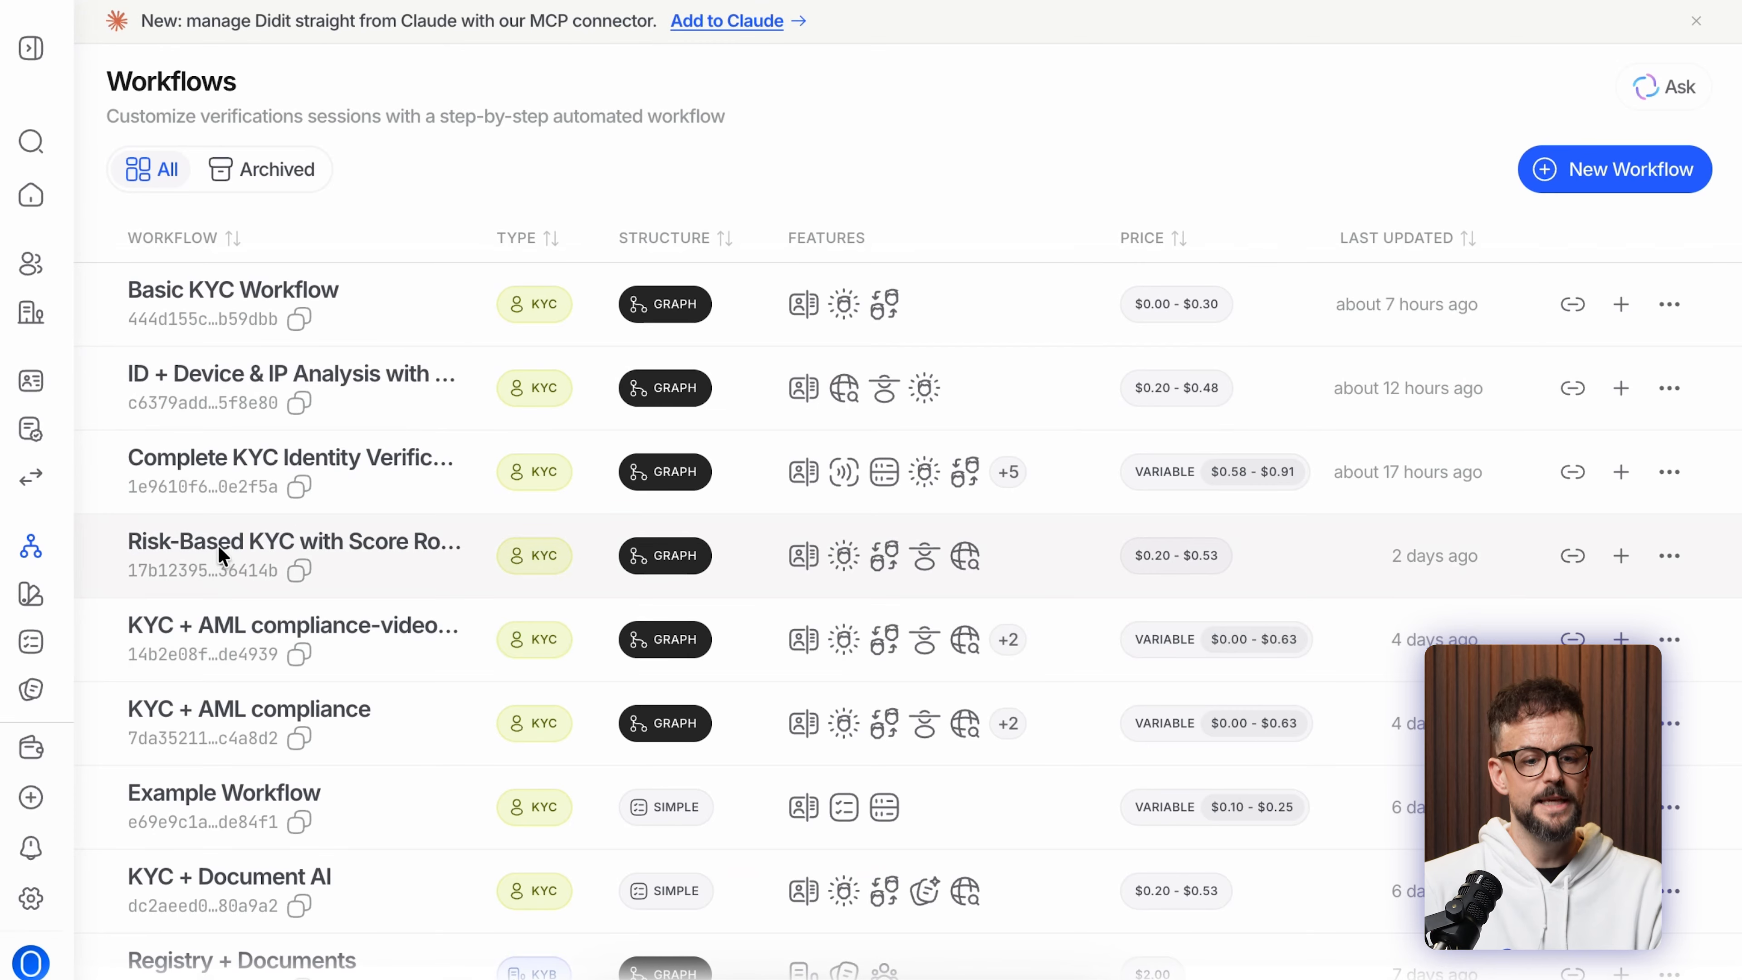
- Open the existing Risk-Based KYC workflow with score routing and examine its chain of steps
{"action": "left_click", "coordinate": [189, 540]}
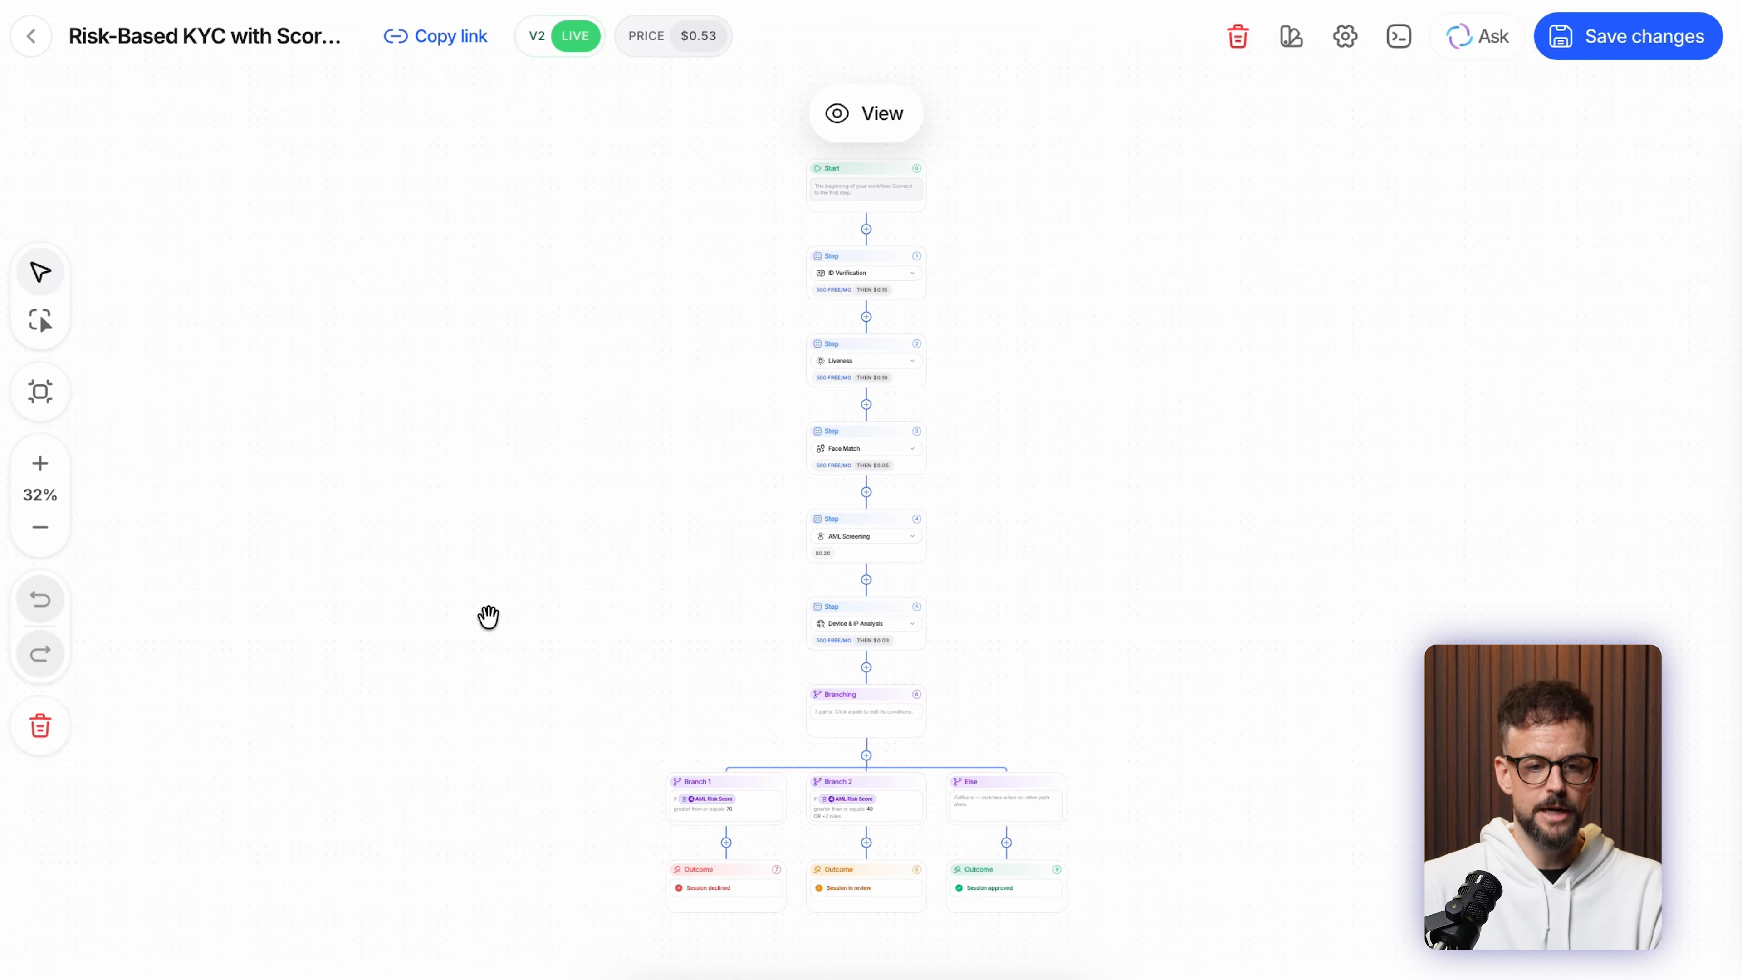
{"action": "scroll", "coordinate": [688, 486], "scroll_direction": "up", "scroll_amount": 6}
{"action": "left_click_drag", "start_coordinate": [885, 171], "coordinate": [264, 608]}
{"action": "scroll", "coordinate": [268, 609], "scroll_direction": "up", "scroll_amount": 3}
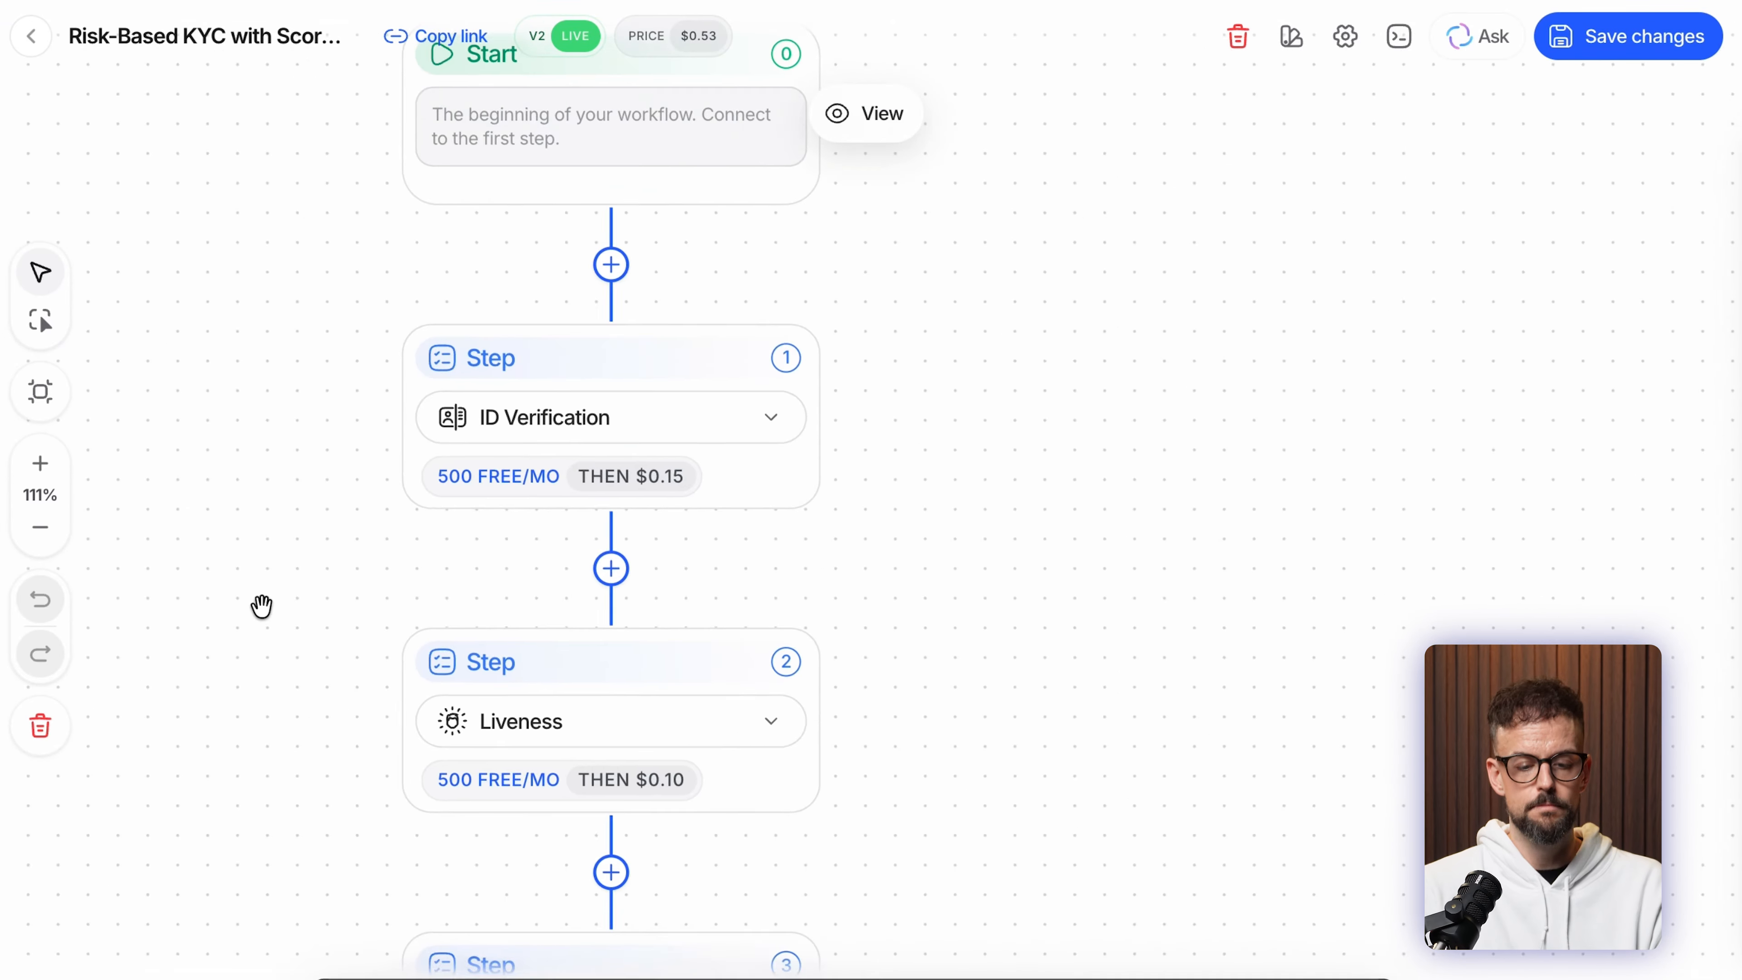
{"action": "scroll", "coordinate": [275, 613], "scroll_direction": "down", "scroll_amount": 3}
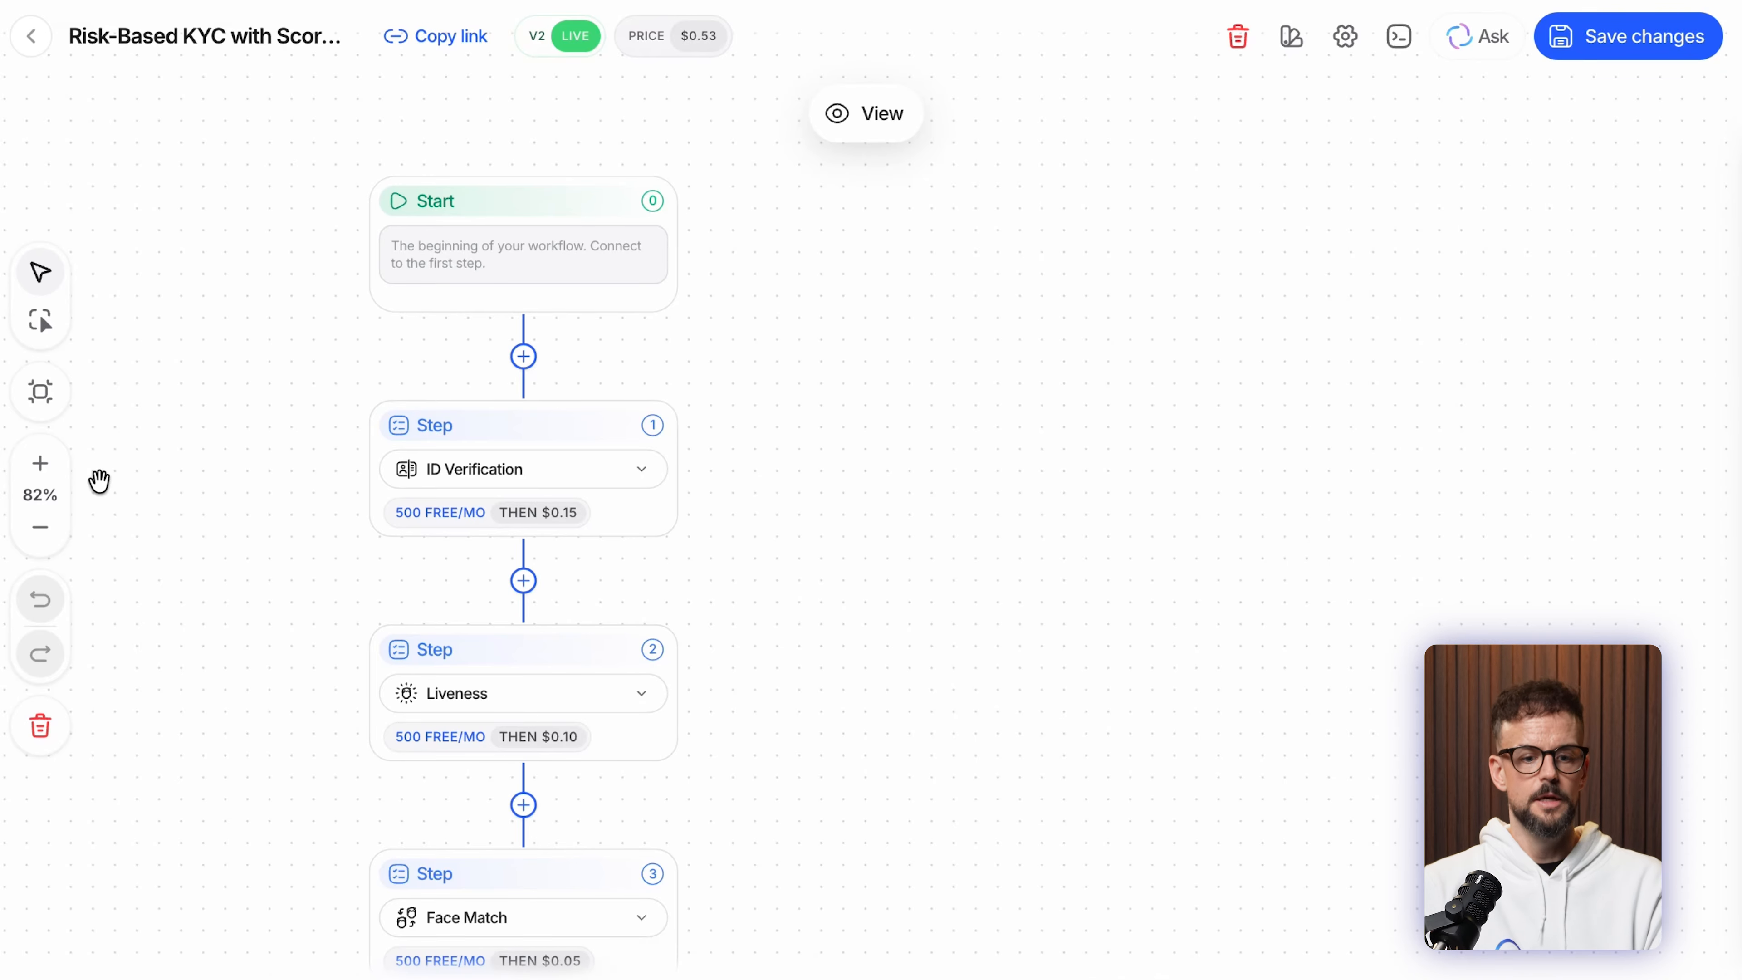
- Show the ID Verification step's settings for countries and allowed ID documents
{"action": "left_click", "coordinate": [518, 478]}
{"action": "left_click", "coordinate": [794, 515]}
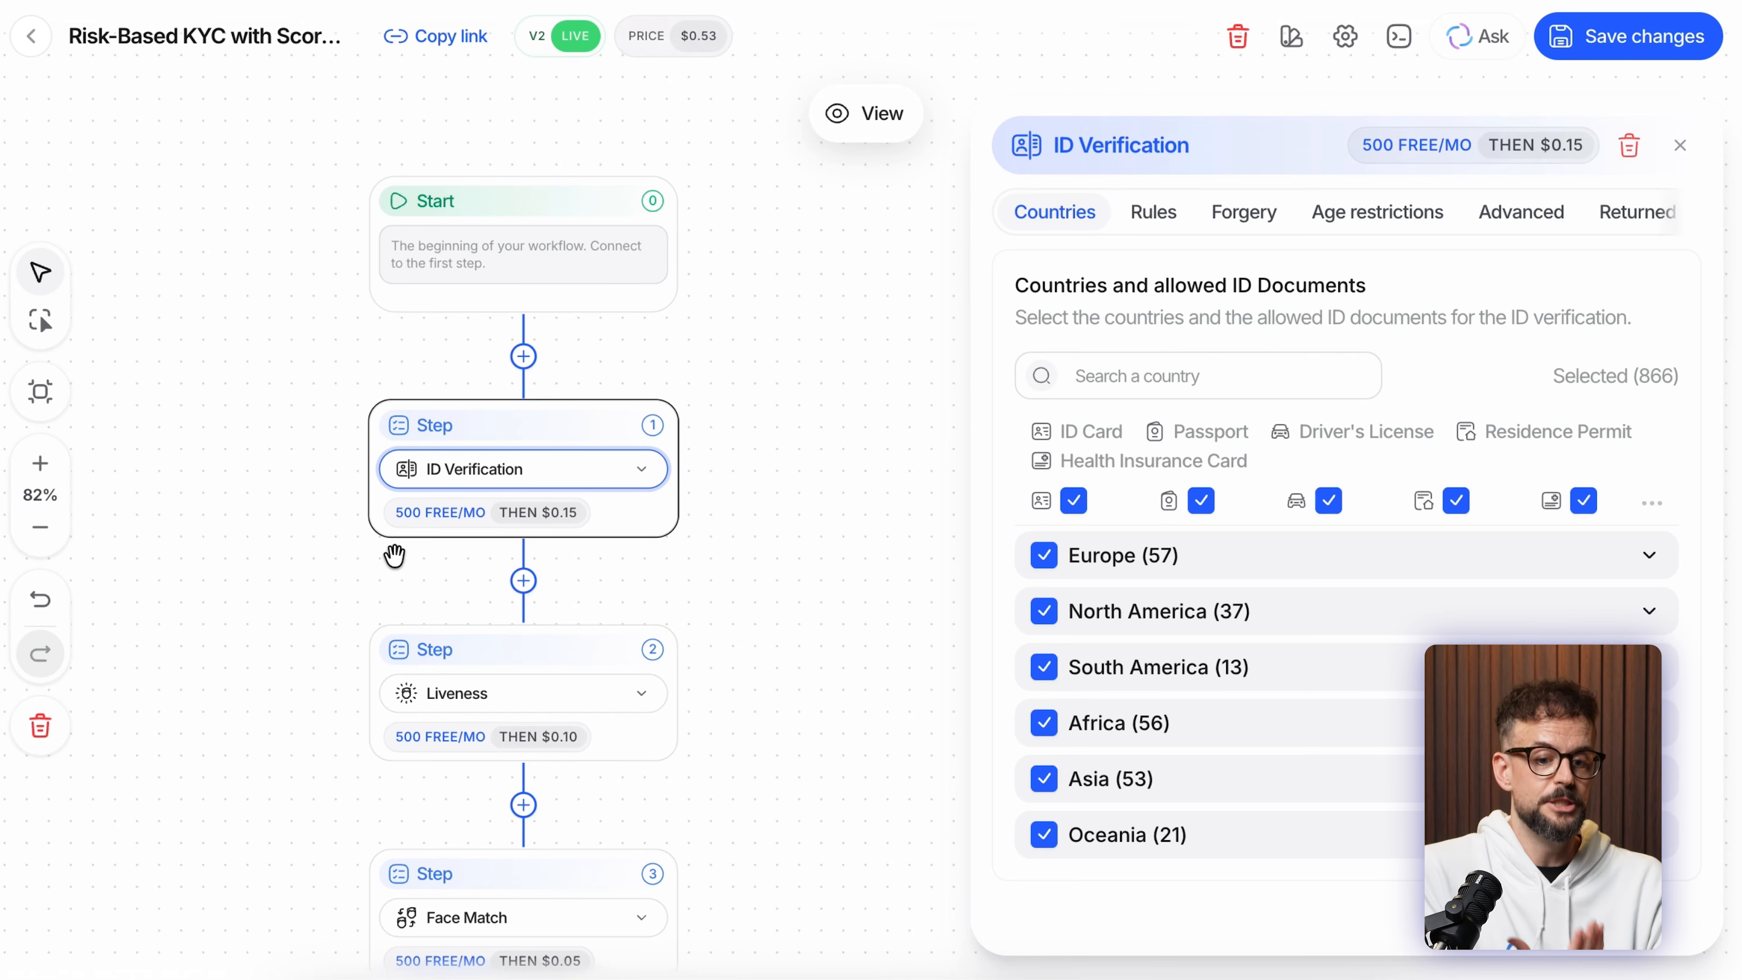
{"action": "left_click_drag", "start_coordinate": [335, 603], "coordinate": [327, 525]}
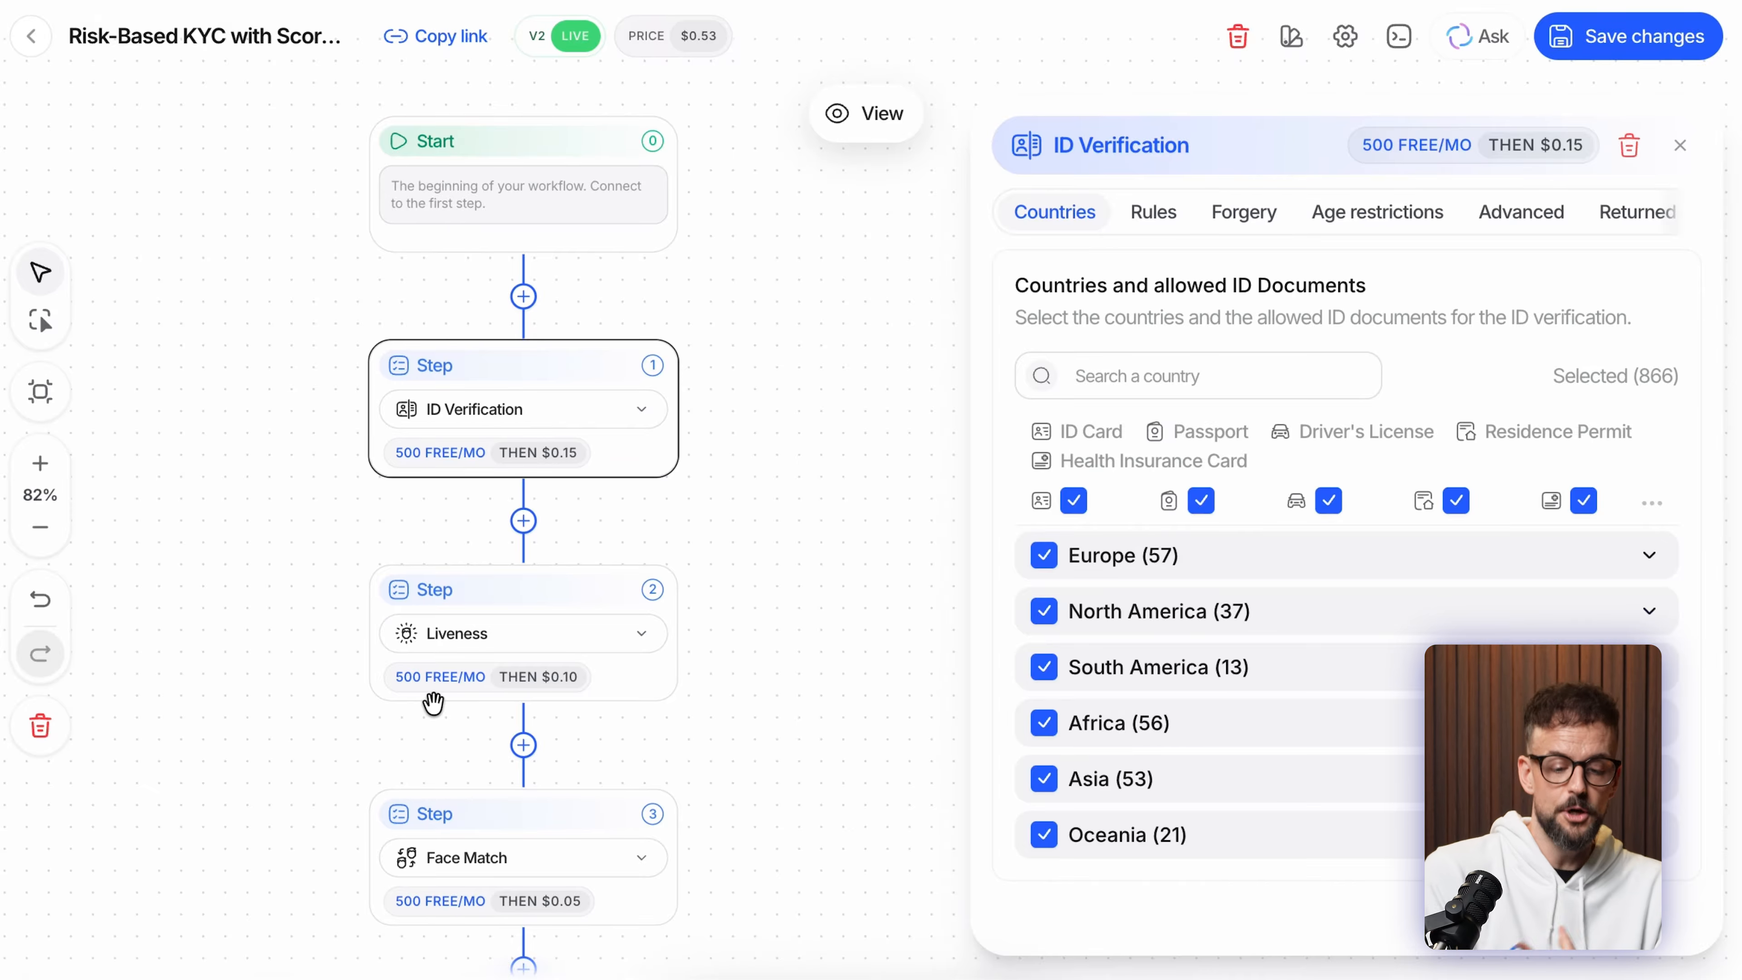
{"action": "left_click_drag", "start_coordinate": [434, 704], "coordinate": [455, 637]}
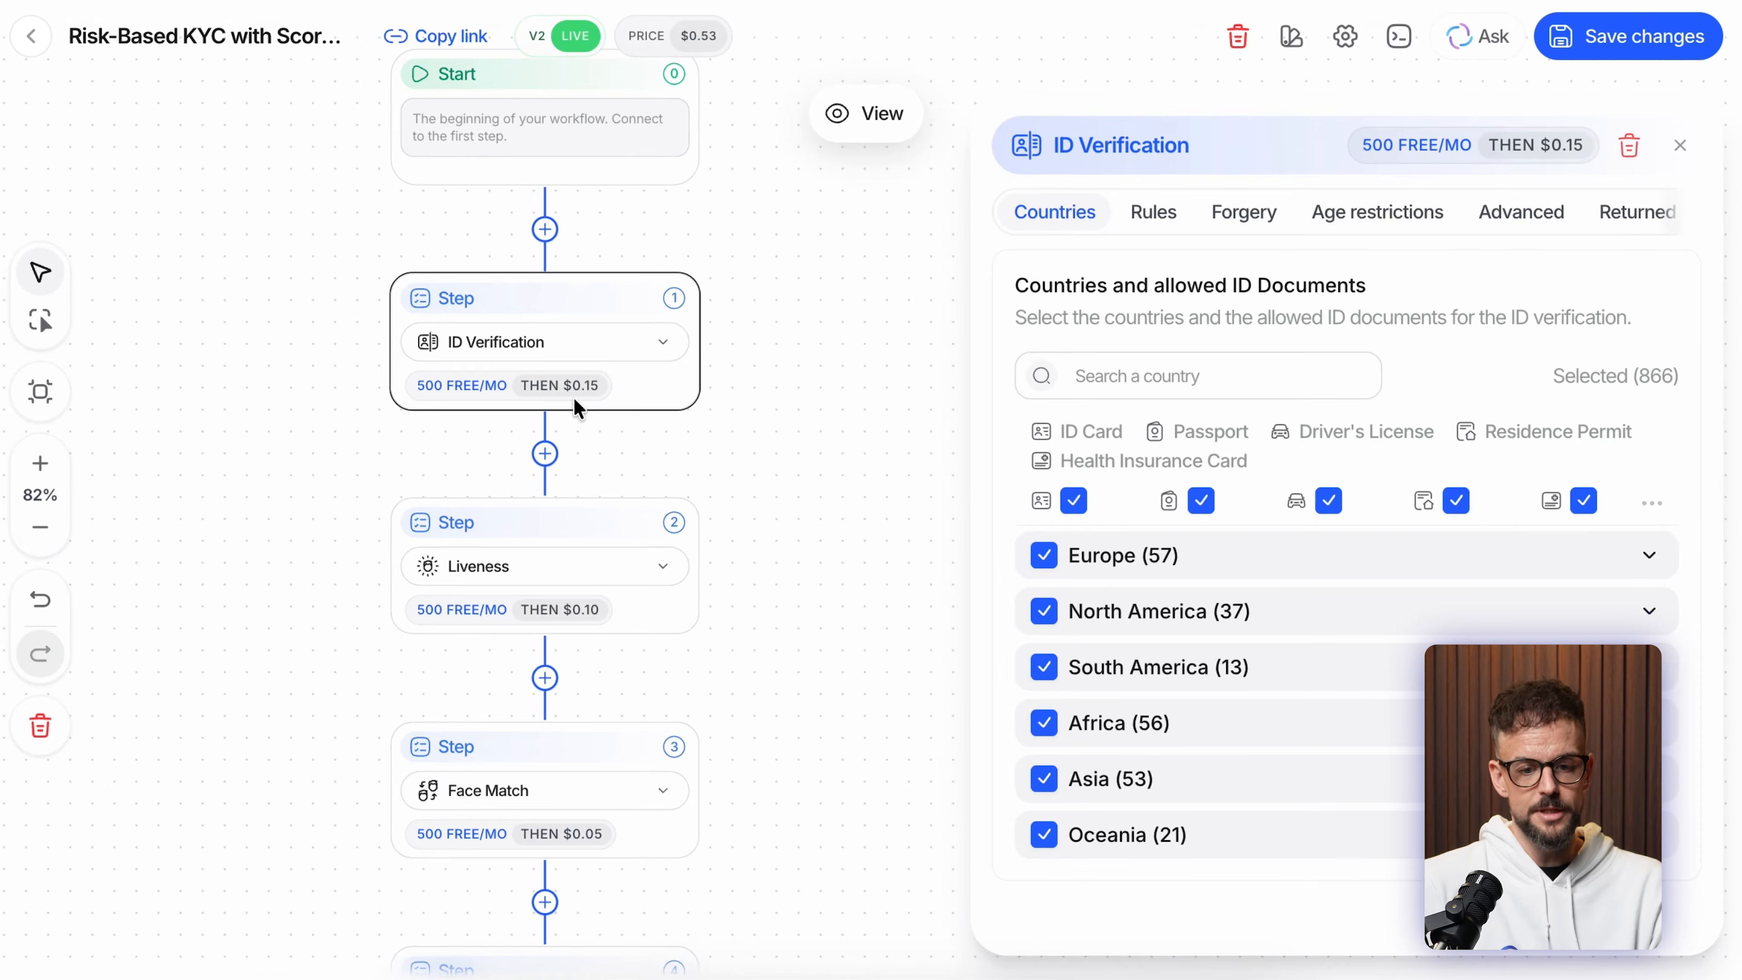
- Open the Liveness step's settings and compare the 3D Action, Flashing and Passive methods by price, security and experience
{"action": "left_click", "coordinate": [537, 576]}
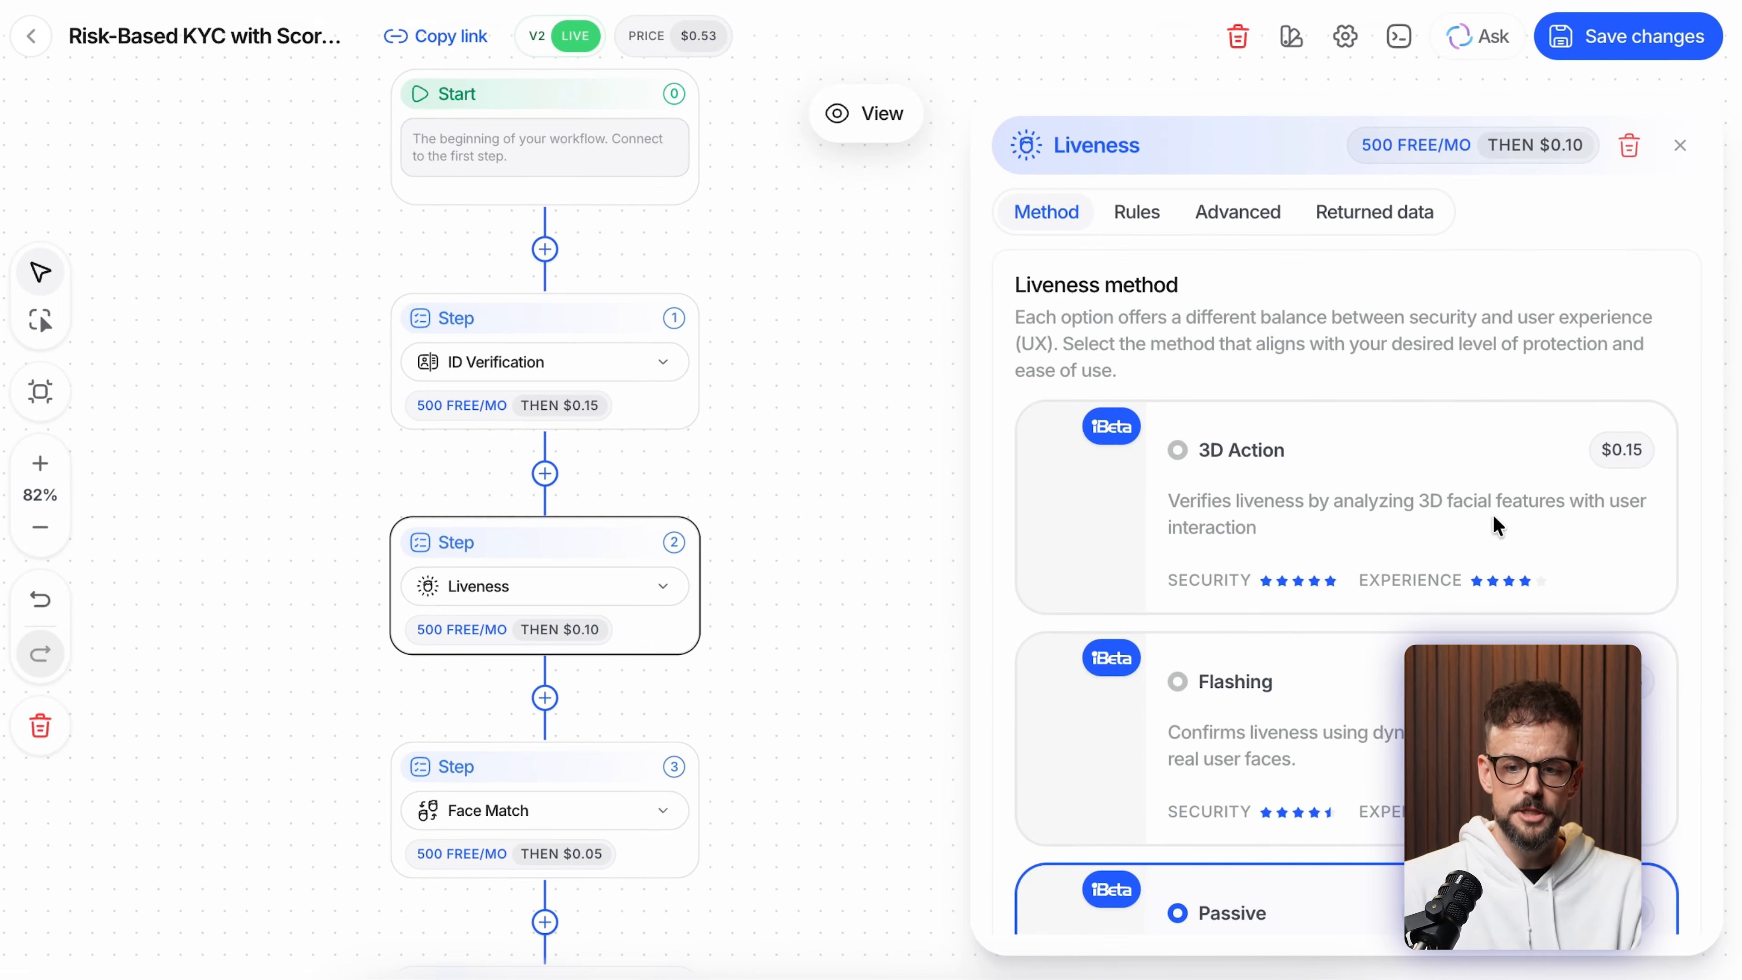
{"action": "scroll", "coordinate": [1460, 580], "scroll_direction": "down", "scroll_amount": 2}
{"action": "scroll", "coordinate": [1456, 587], "scroll_direction": "up", "scroll_amount": 2}
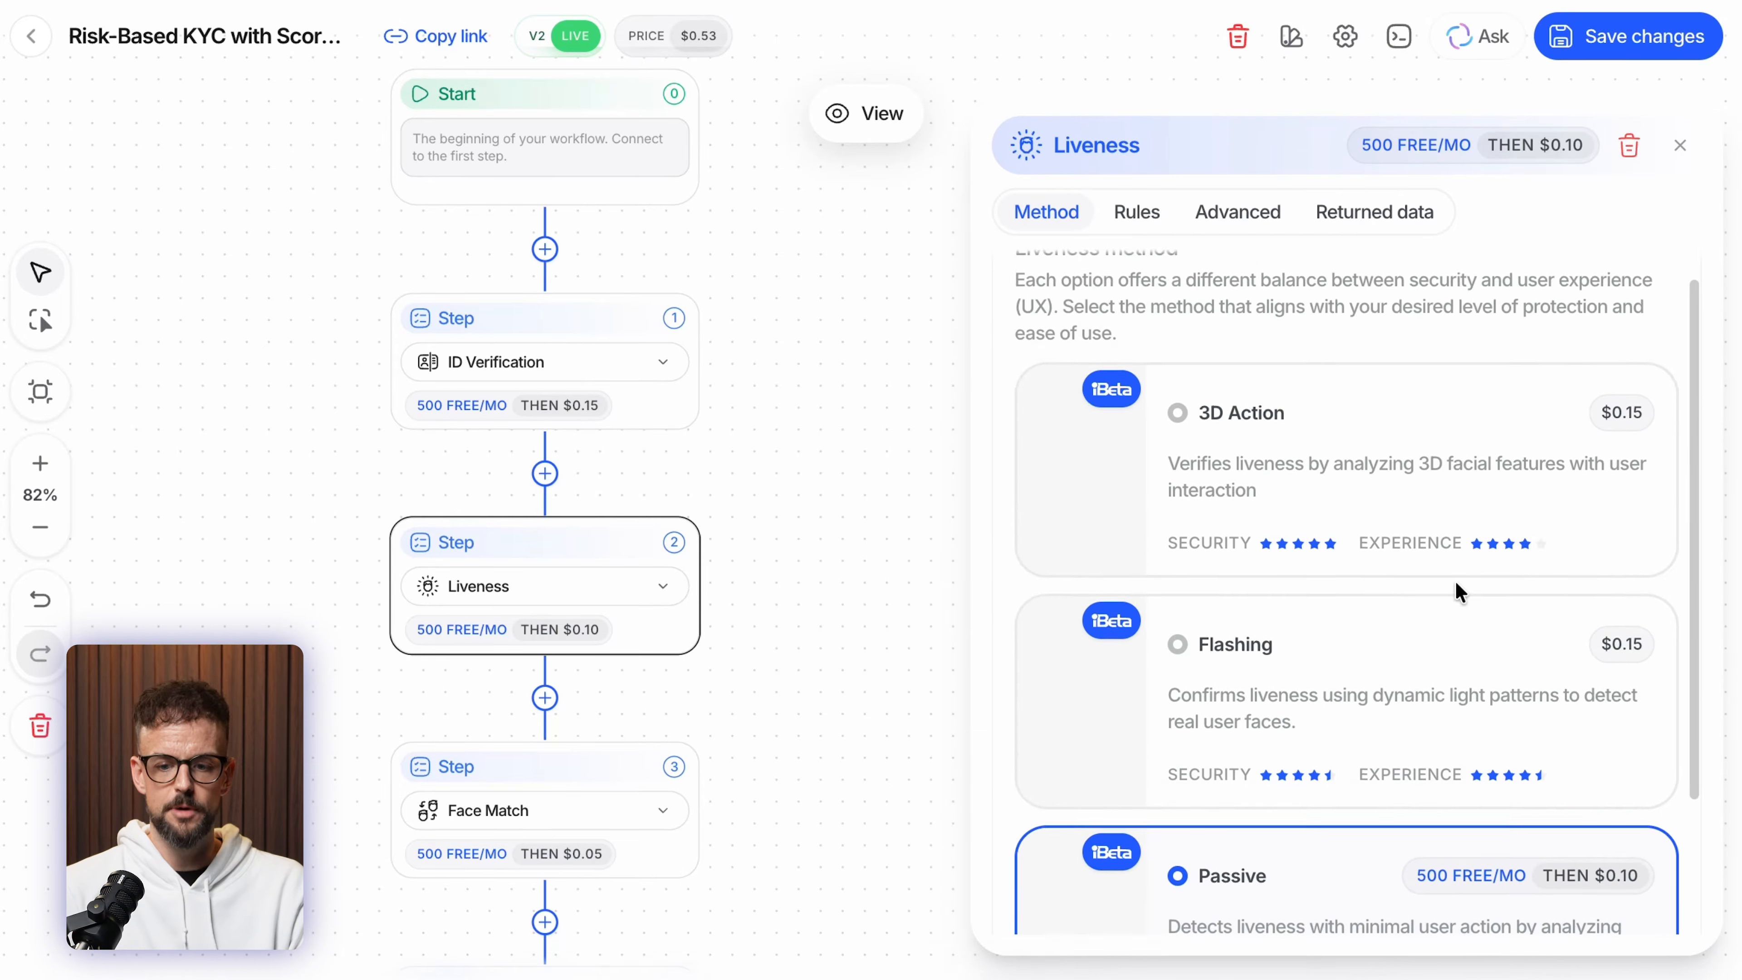
{"action": "scroll", "coordinate": [1406, 672], "scroll_direction": "down", "scroll_amount": 3}
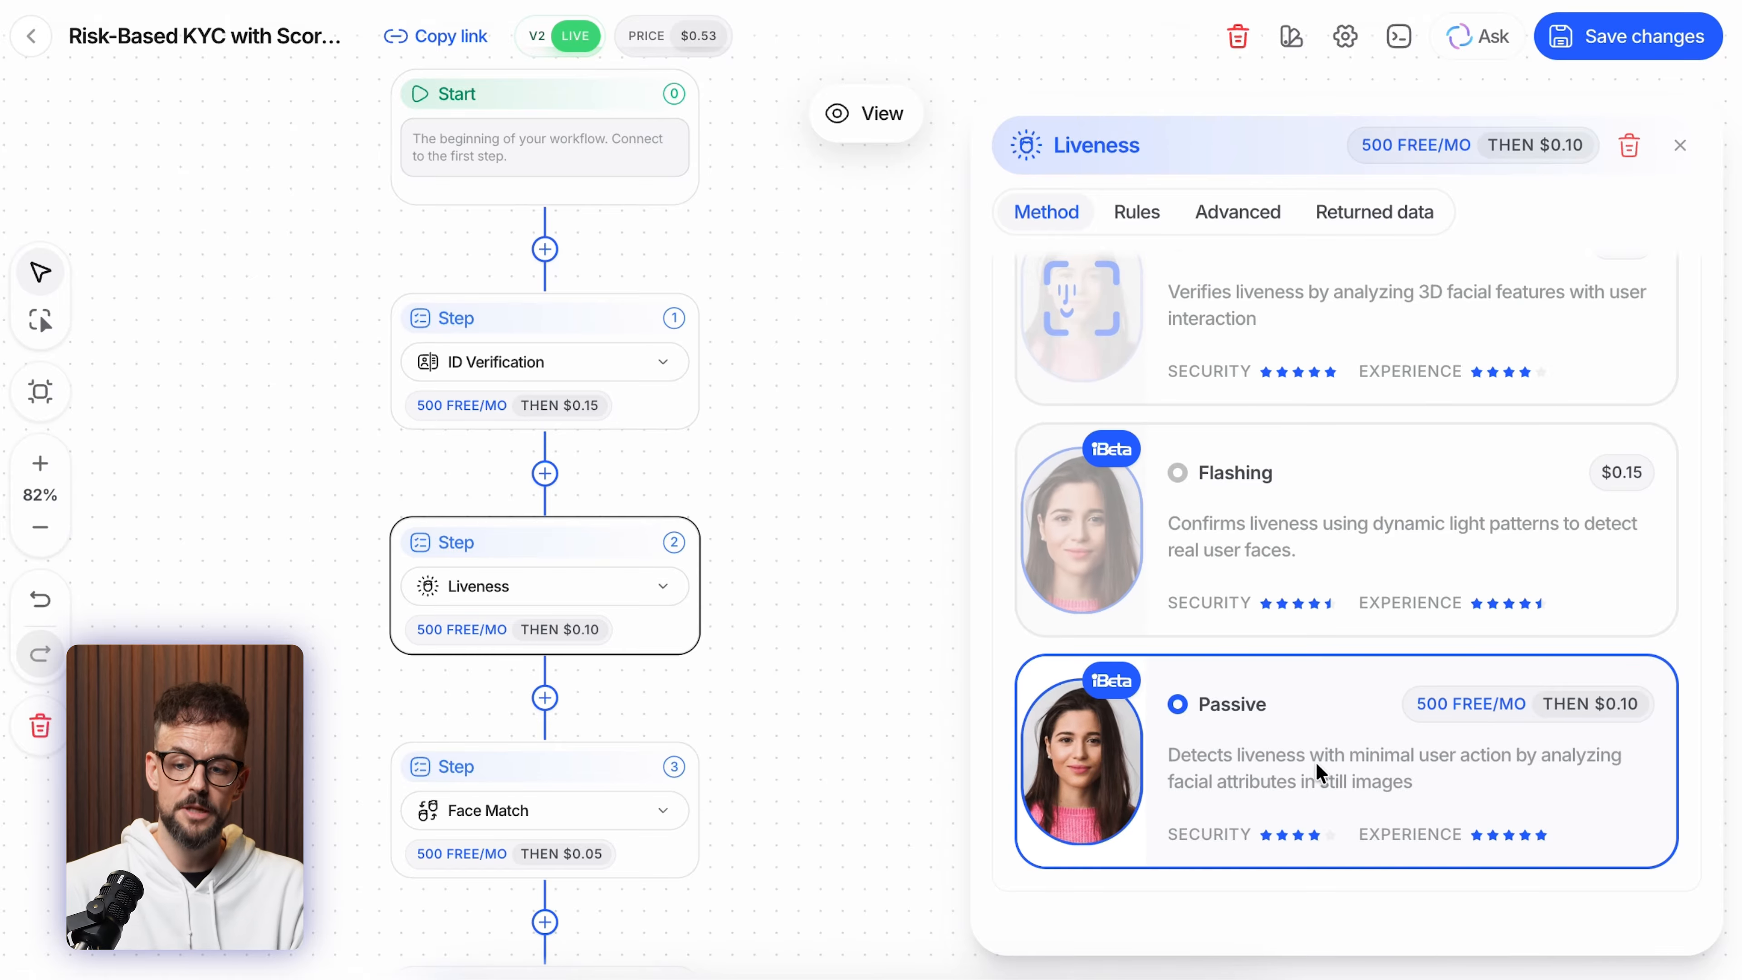
{"action": "scroll", "coordinate": [1345, 792], "scroll_direction": "up", "scroll_amount": 1}
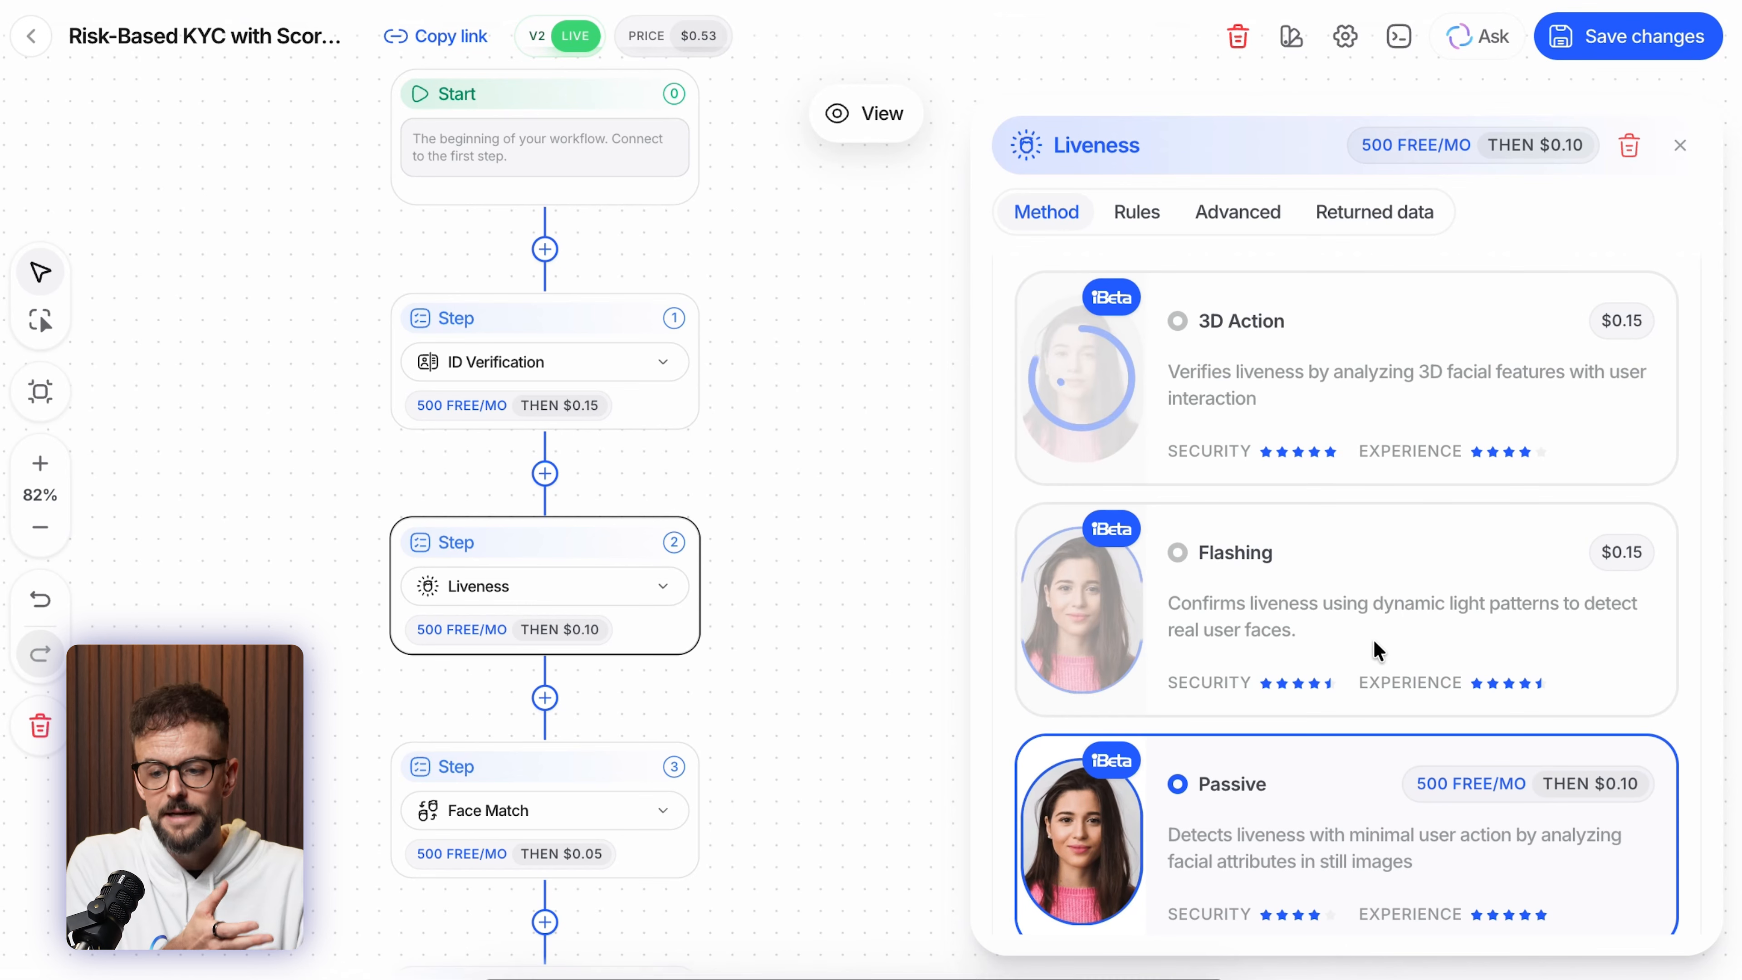
{"action": "scroll", "coordinate": [1390, 608], "scroll_direction": "up", "scroll_amount": 1}
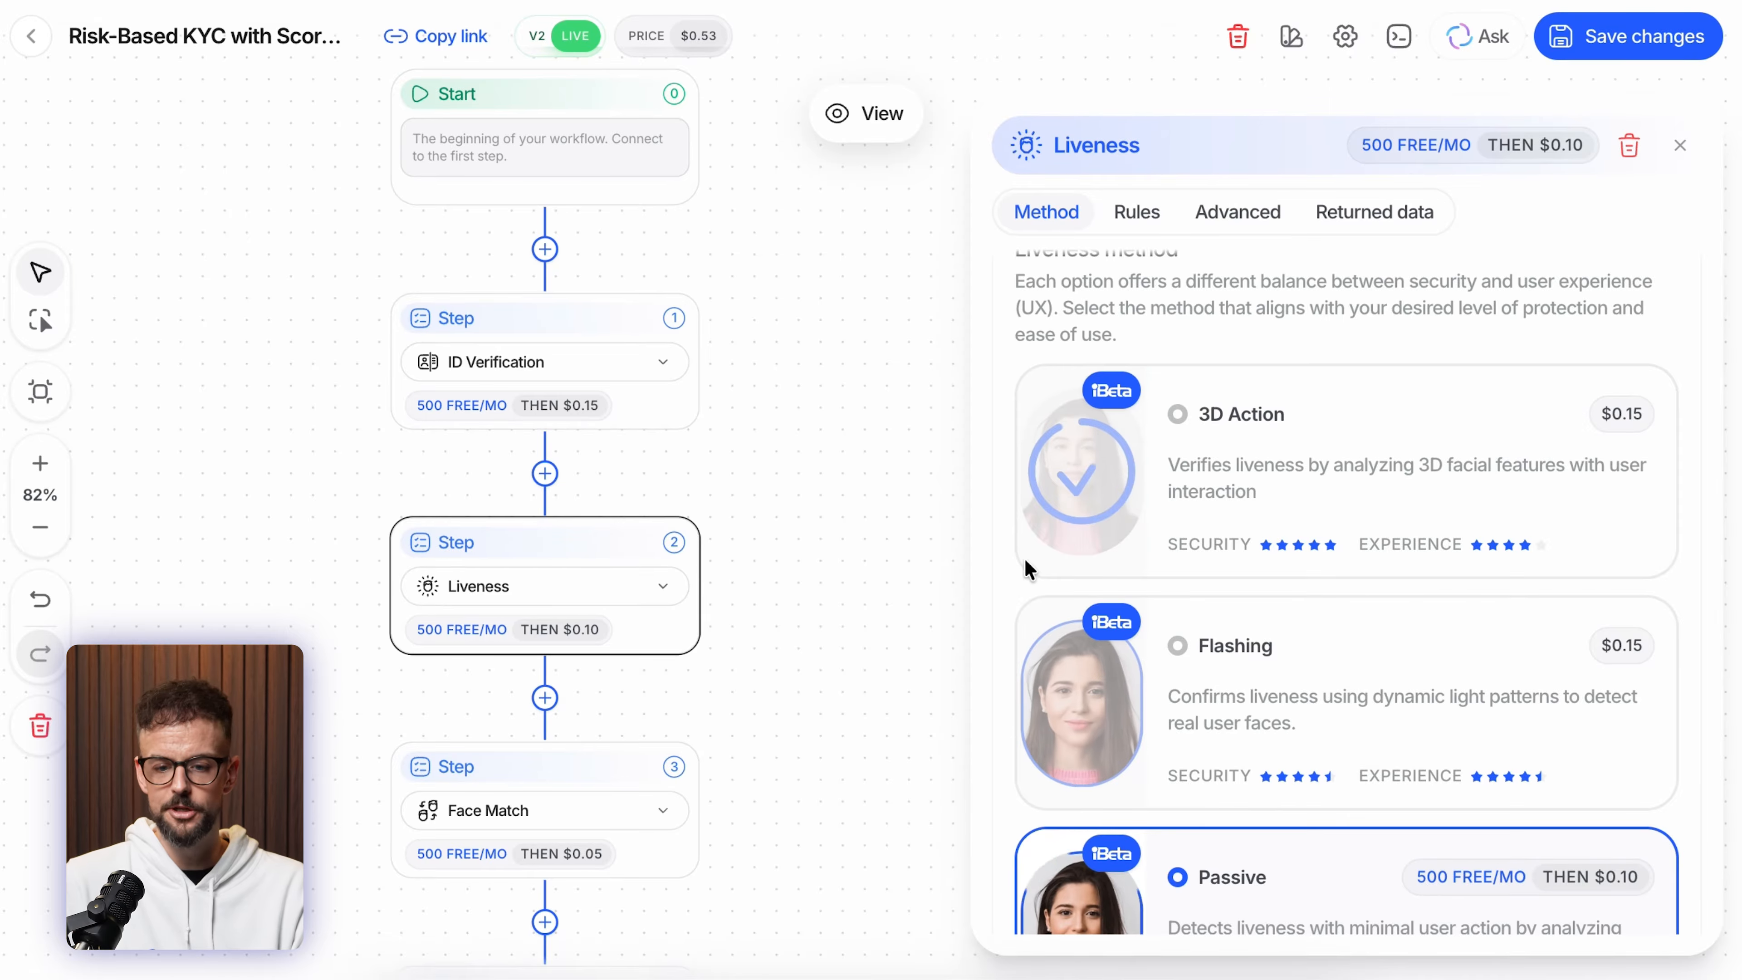
{"action": "scroll", "coordinate": [1266, 700], "scroll_direction": "down", "scroll_amount": 2}
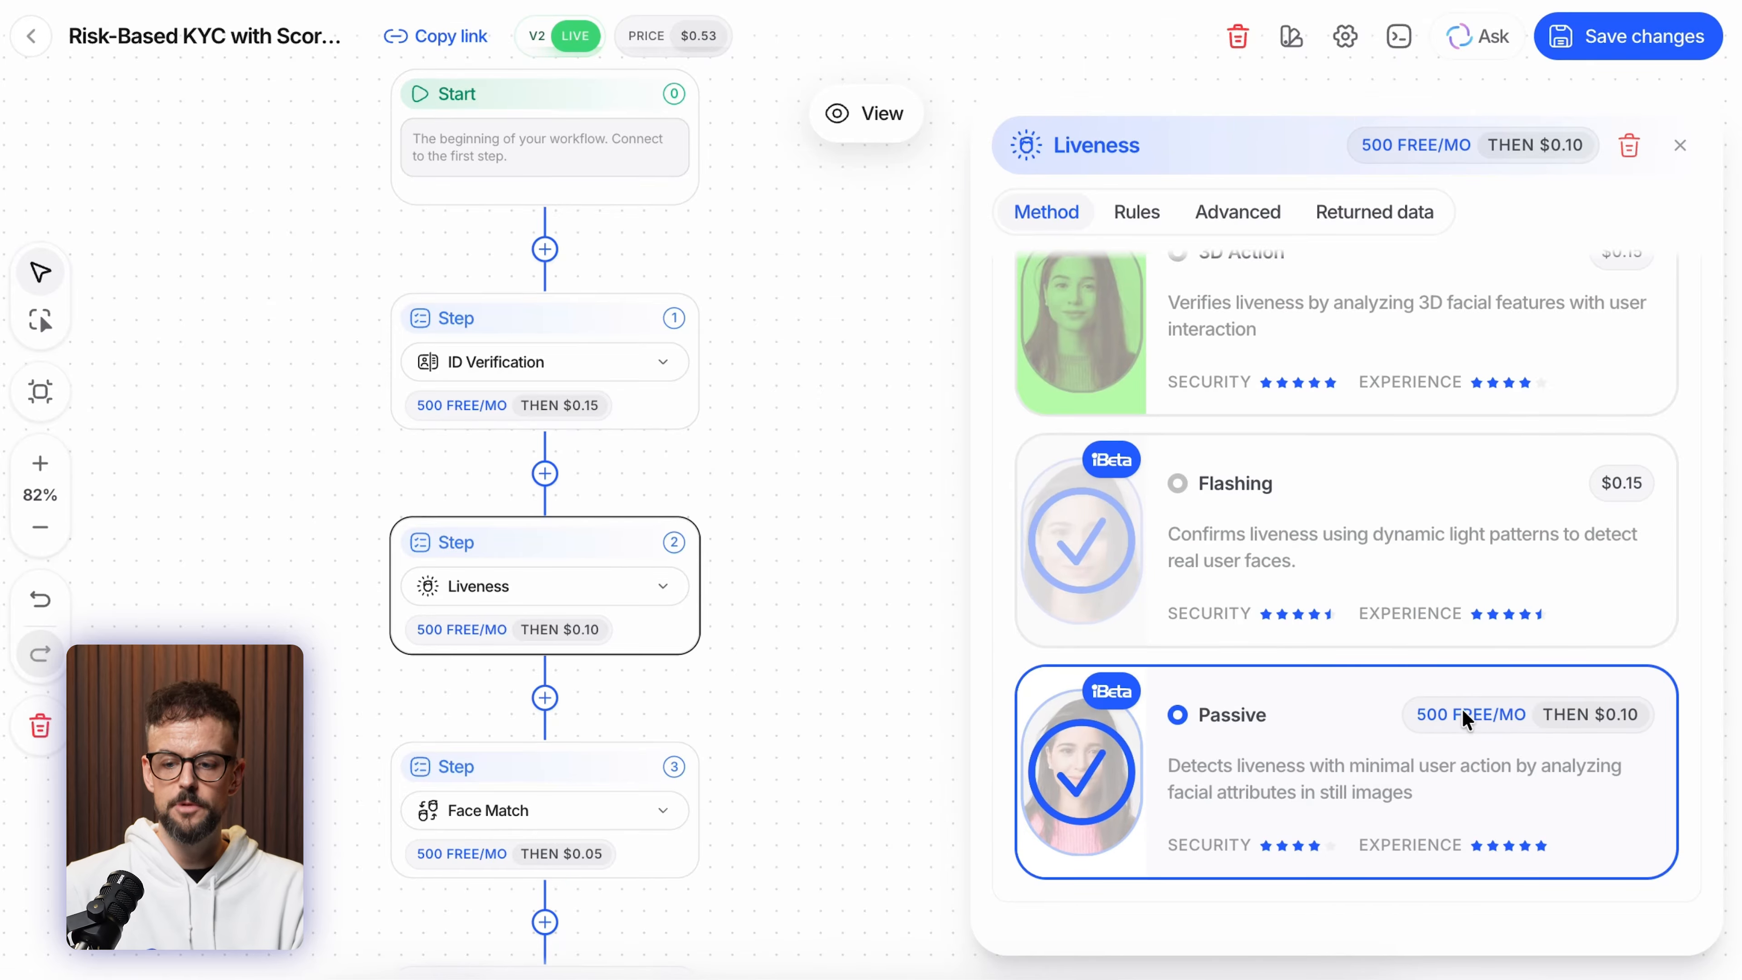
{"action": "scroll", "coordinate": [1575, 719], "scroll_direction": "up", "scroll_amount": 1}
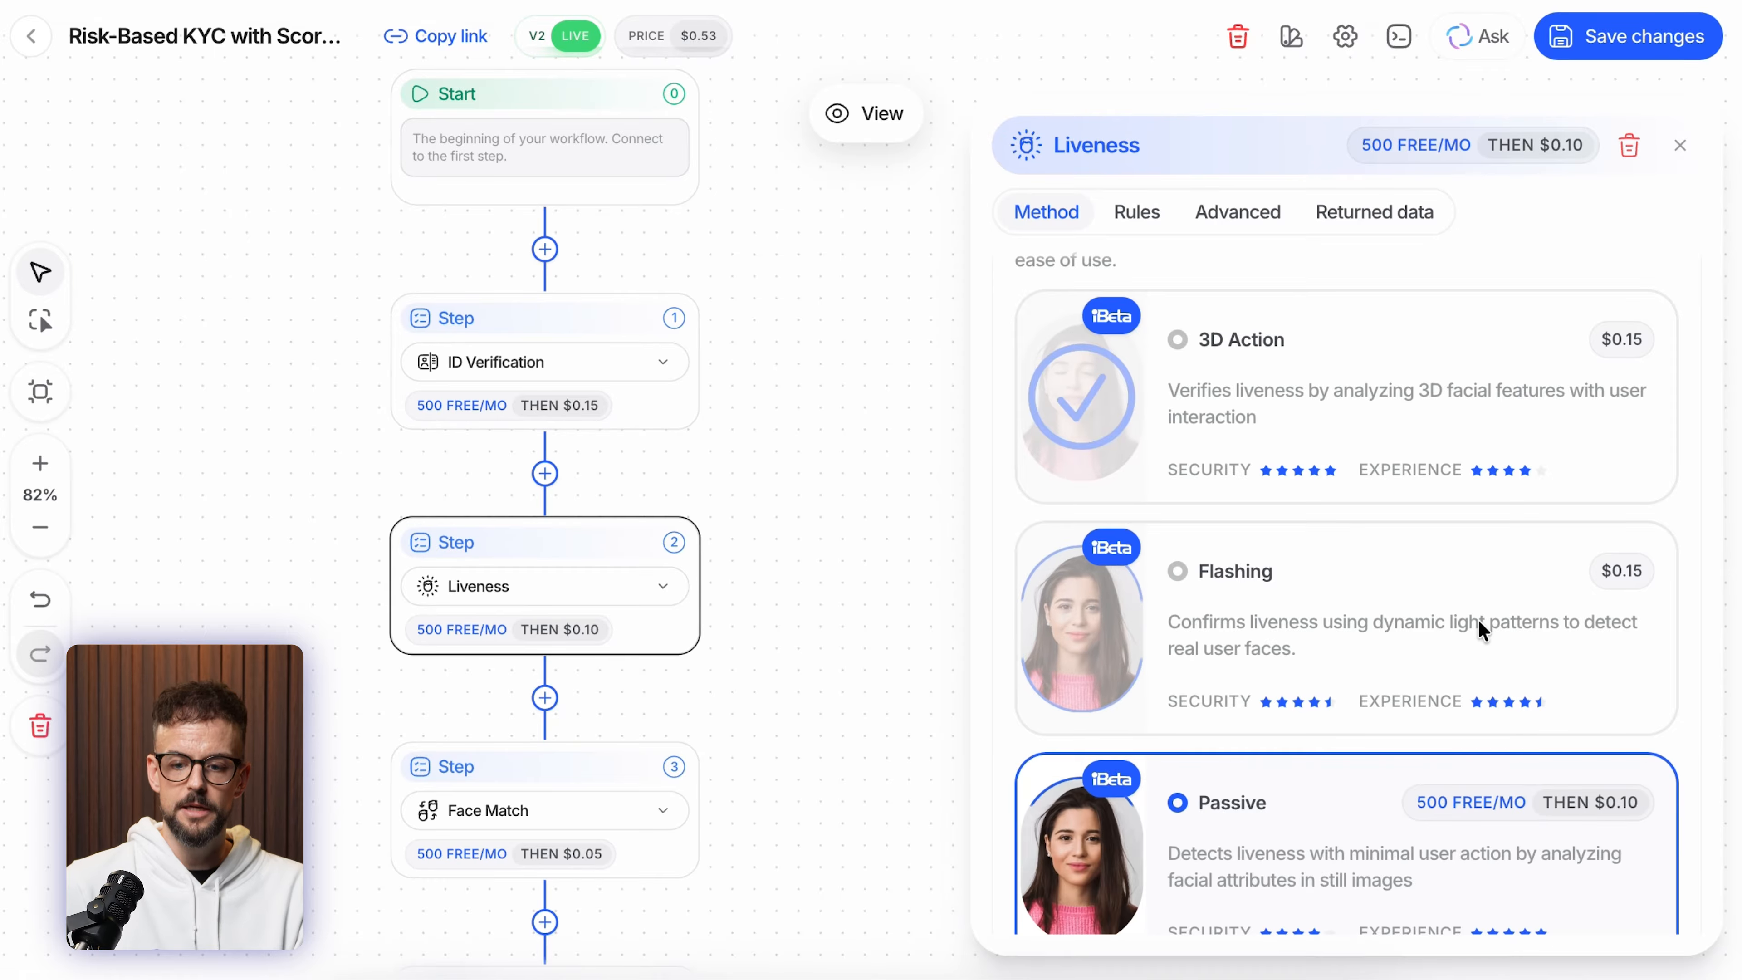
{"action": "scroll", "coordinate": [1479, 620], "scroll_direction": "up", "scroll_amount": 1}
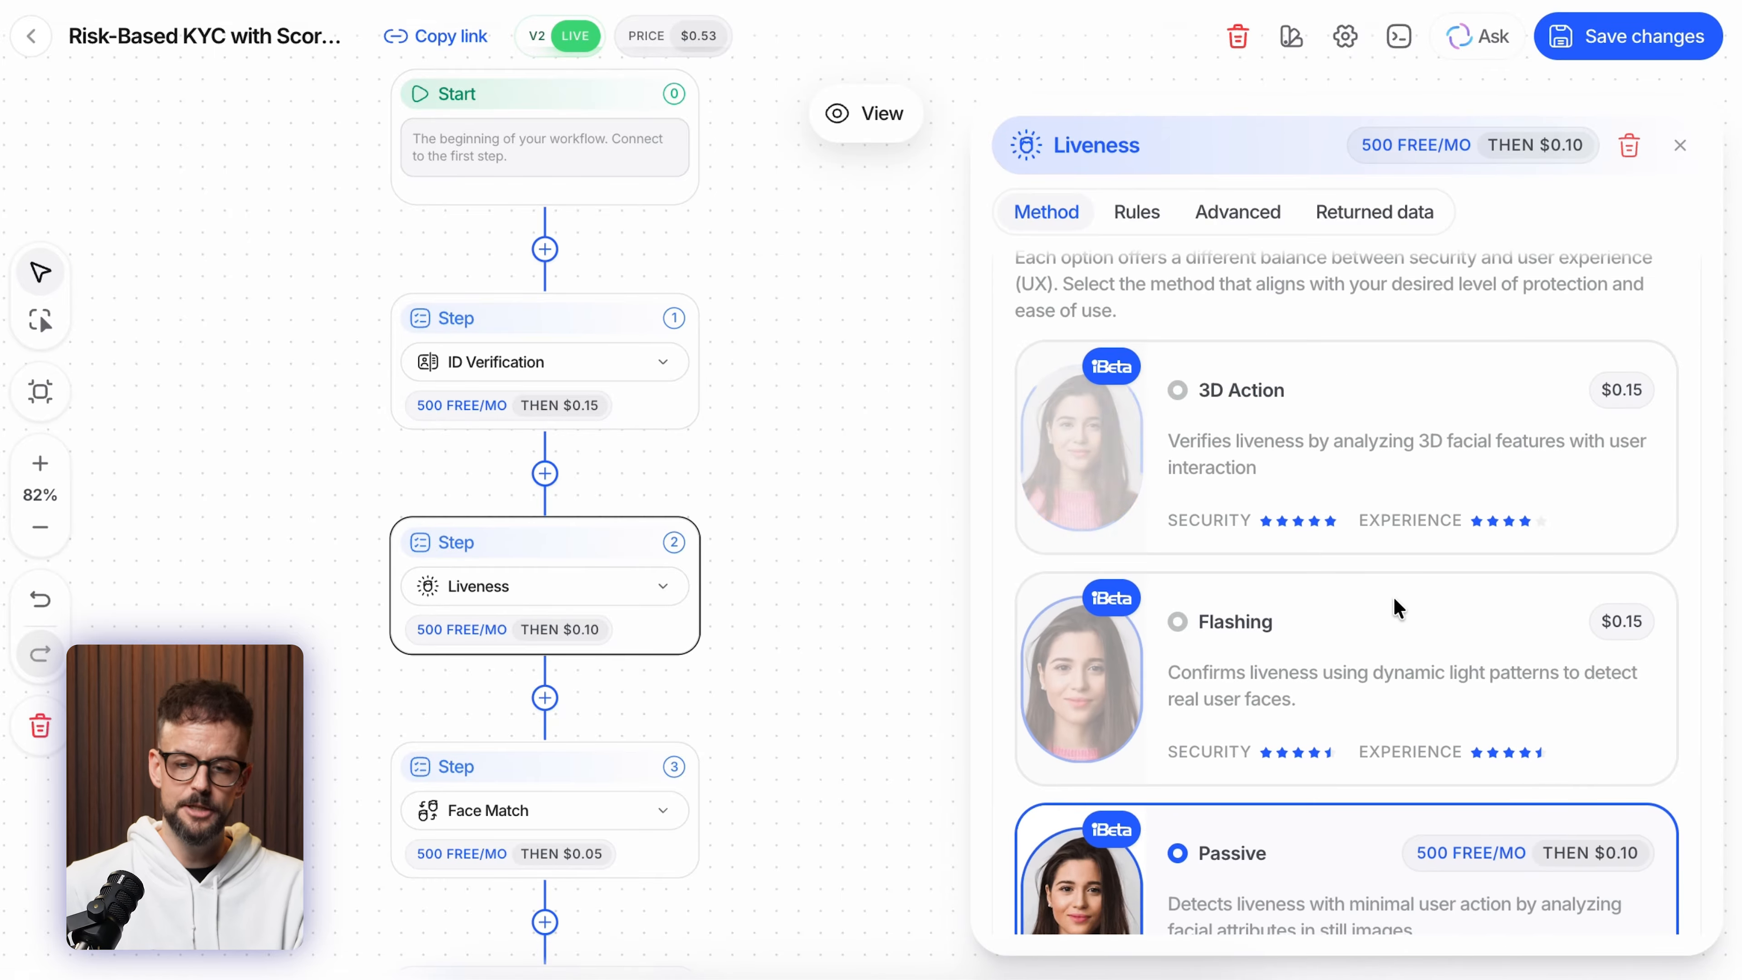
{"action": "scroll", "coordinate": [1396, 600], "scroll_direction": "up", "scroll_amount": 1}
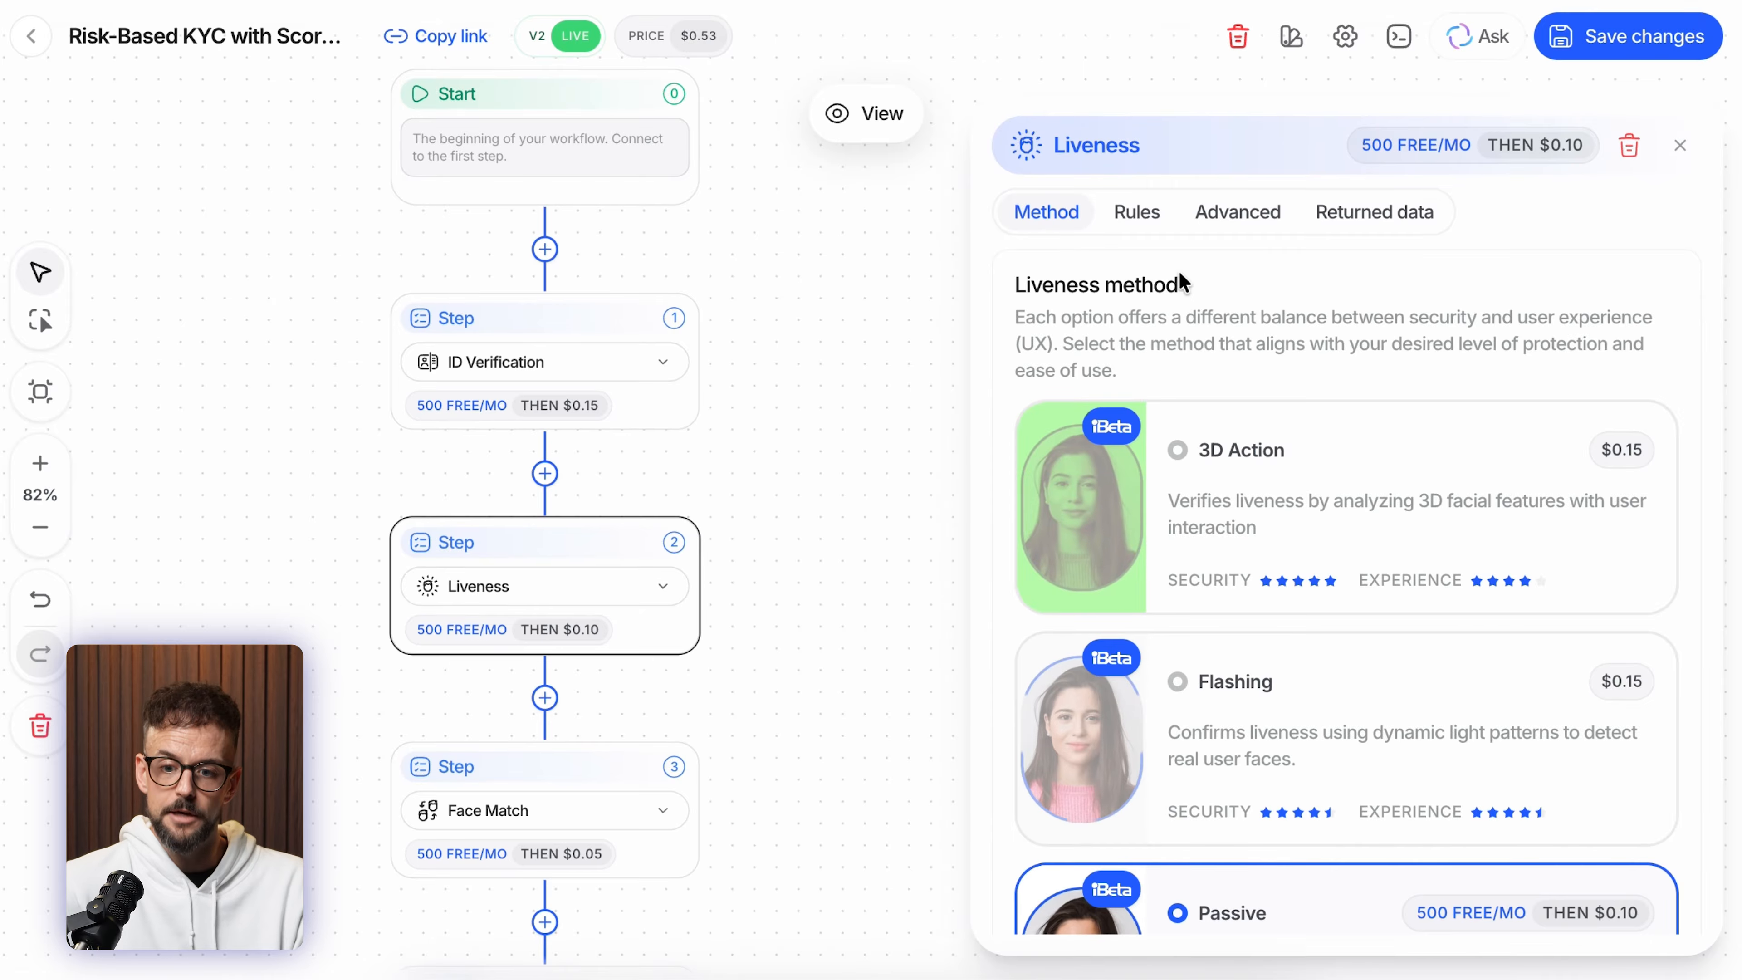
- In the Liveness rules, raise the liveness score's approval threshold and slightly lower its decline threshold
{"action": "left_click", "coordinate": [1150, 217]}
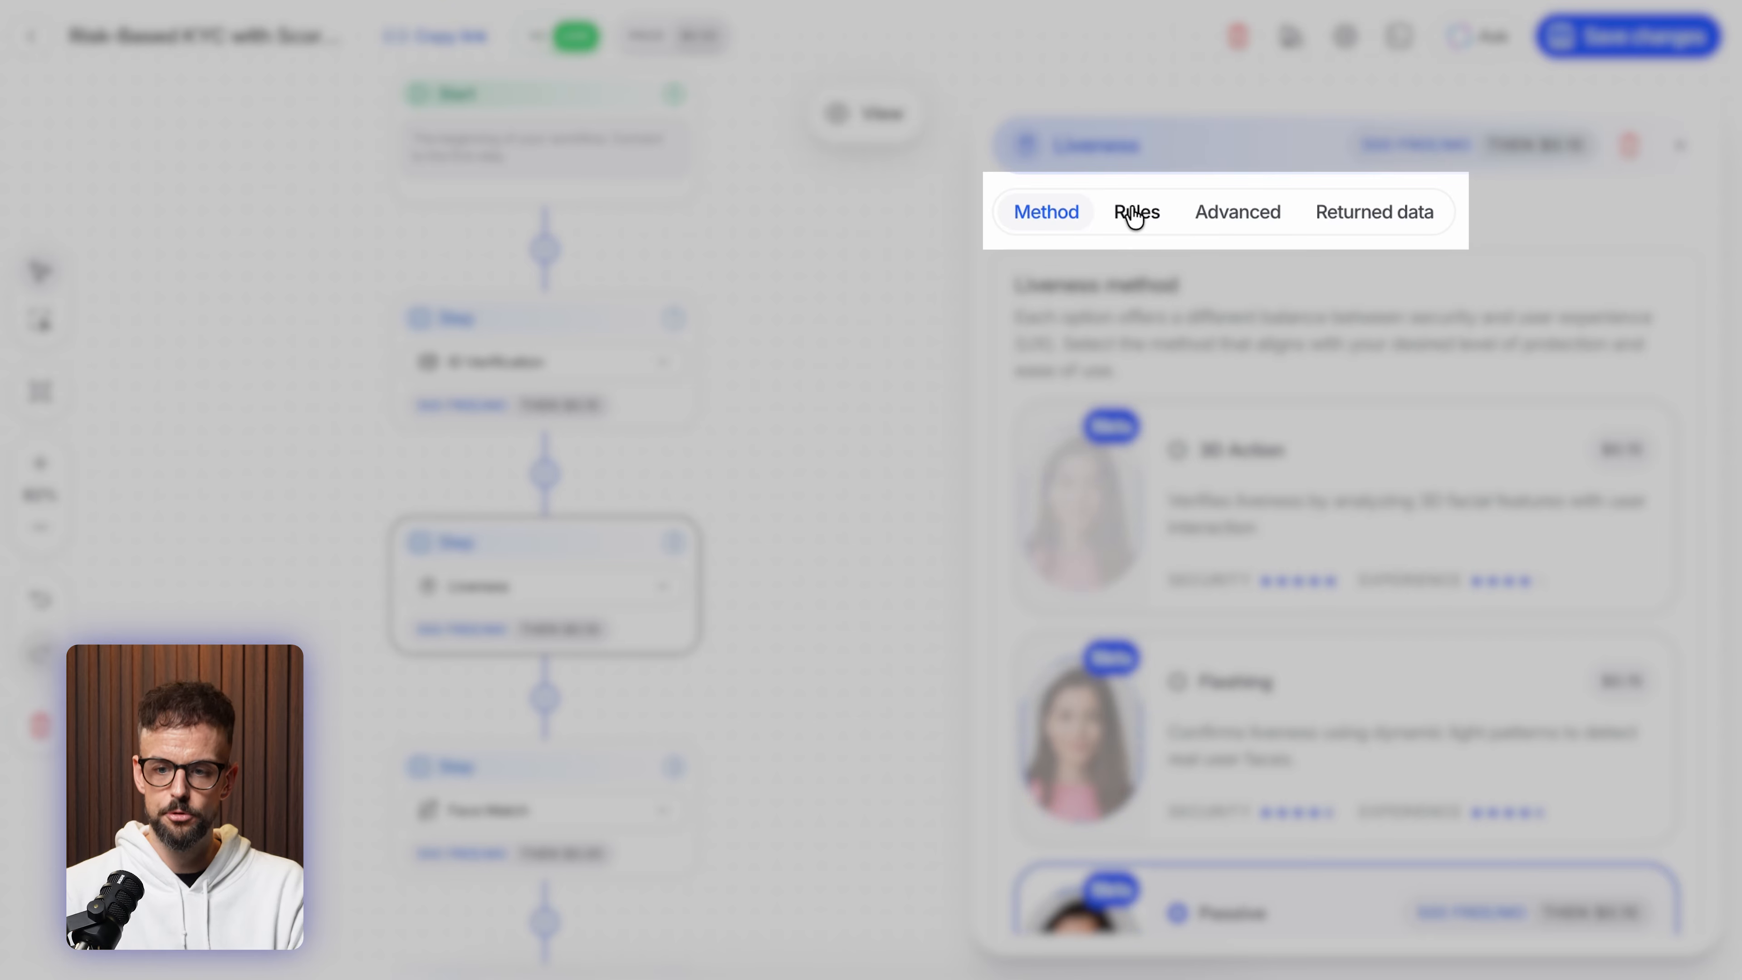
{"action": "left_click", "coordinate": [1135, 216]}
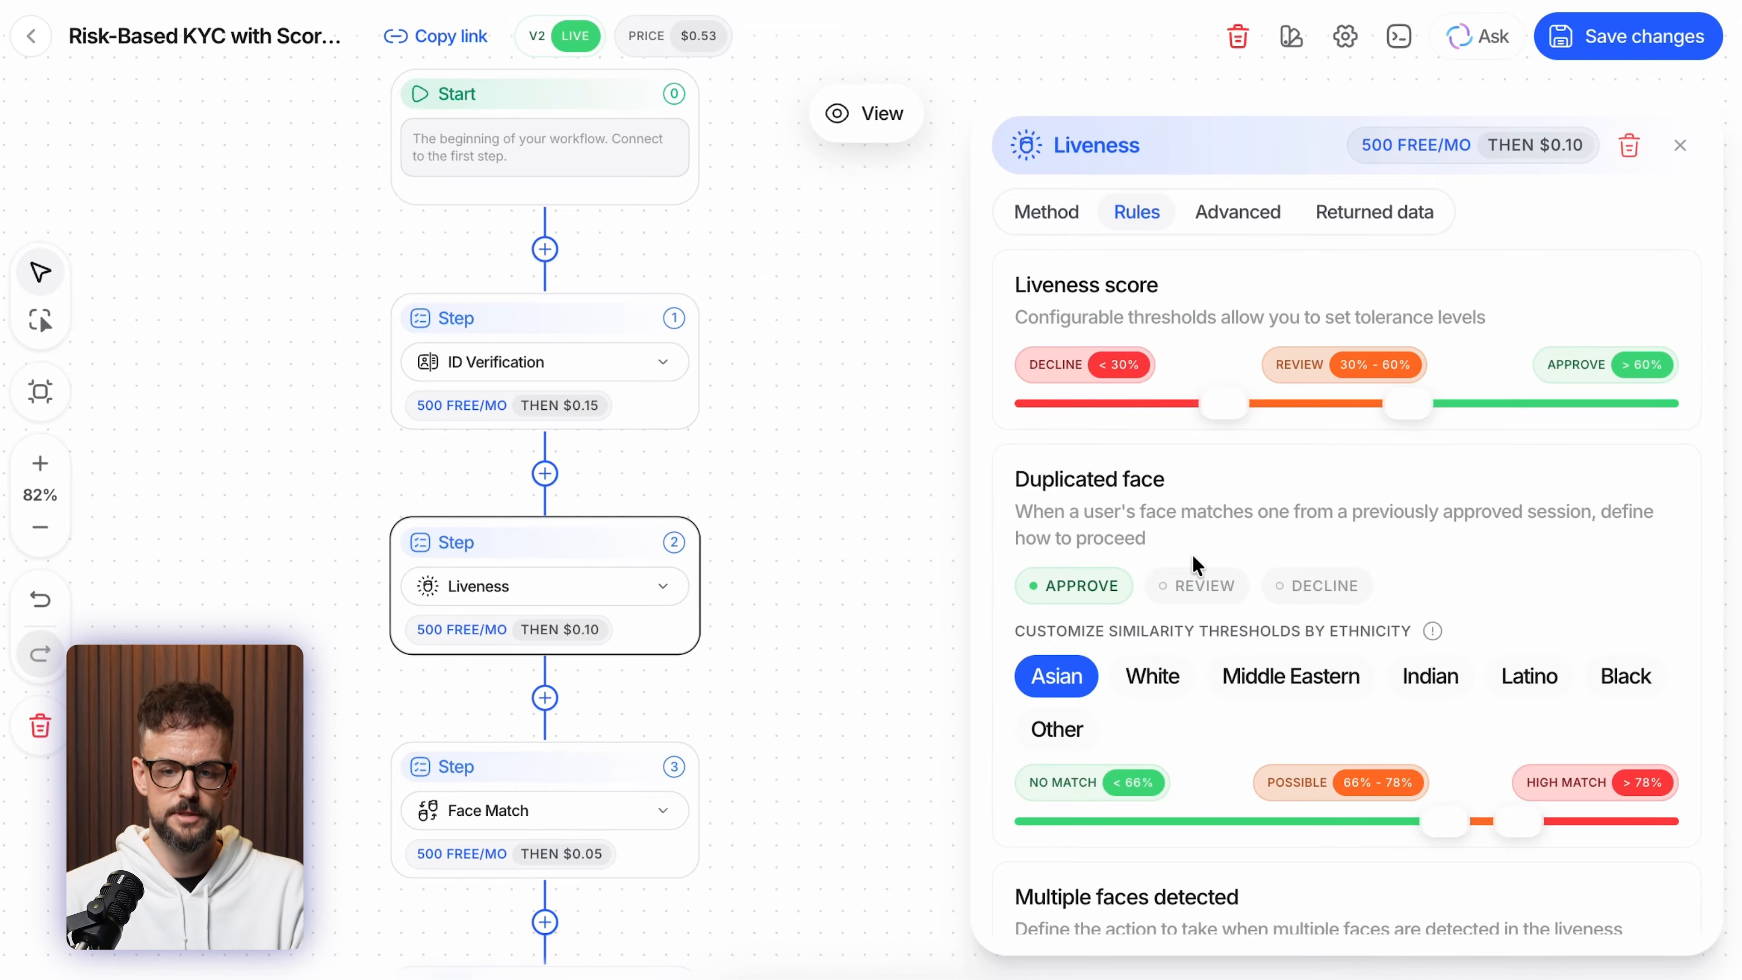
{"action": "left_click_drag", "start_coordinate": [1400, 411], "coordinate": [1479, 416]}
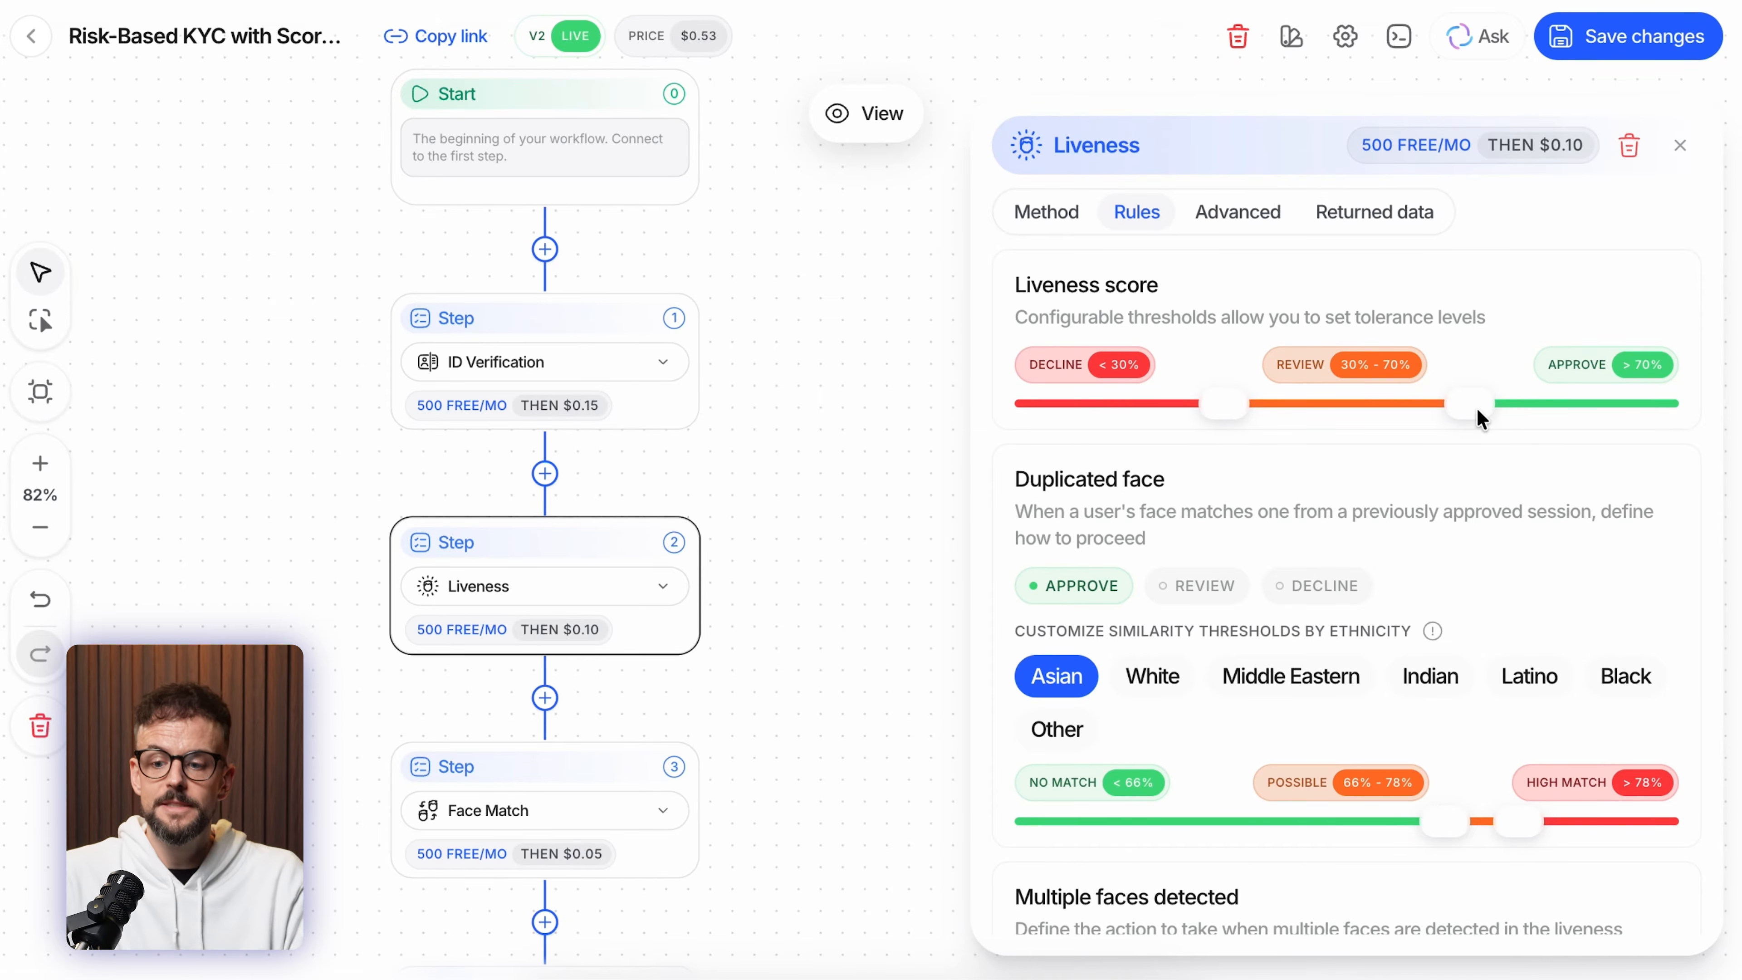
{"action": "mouse_move", "coordinate": [1462, 403]}
{"action": "left_mouse_down"}
{"action": "mouse_move", "coordinate": [1358, 412]}
{"action": "mouse_move", "coordinate": [1447, 412]}
{"action": "left_mouse_up"}
{"action": "mouse_move", "coordinate": [1228, 412]}
{"action": "left_mouse_down"}
{"action": "mouse_move", "coordinate": [1256, 412]}
{"action": "mouse_move", "coordinate": [1221, 412]}
{"action": "left_mouse_up"}
- Set the Asian duplicated-face similarity range for possible matches to 46%–80%, and show the thresholds for White
{"action": "scroll", "coordinate": [1130, 410], "scroll_direction": "down", "scroll_amount": 2}
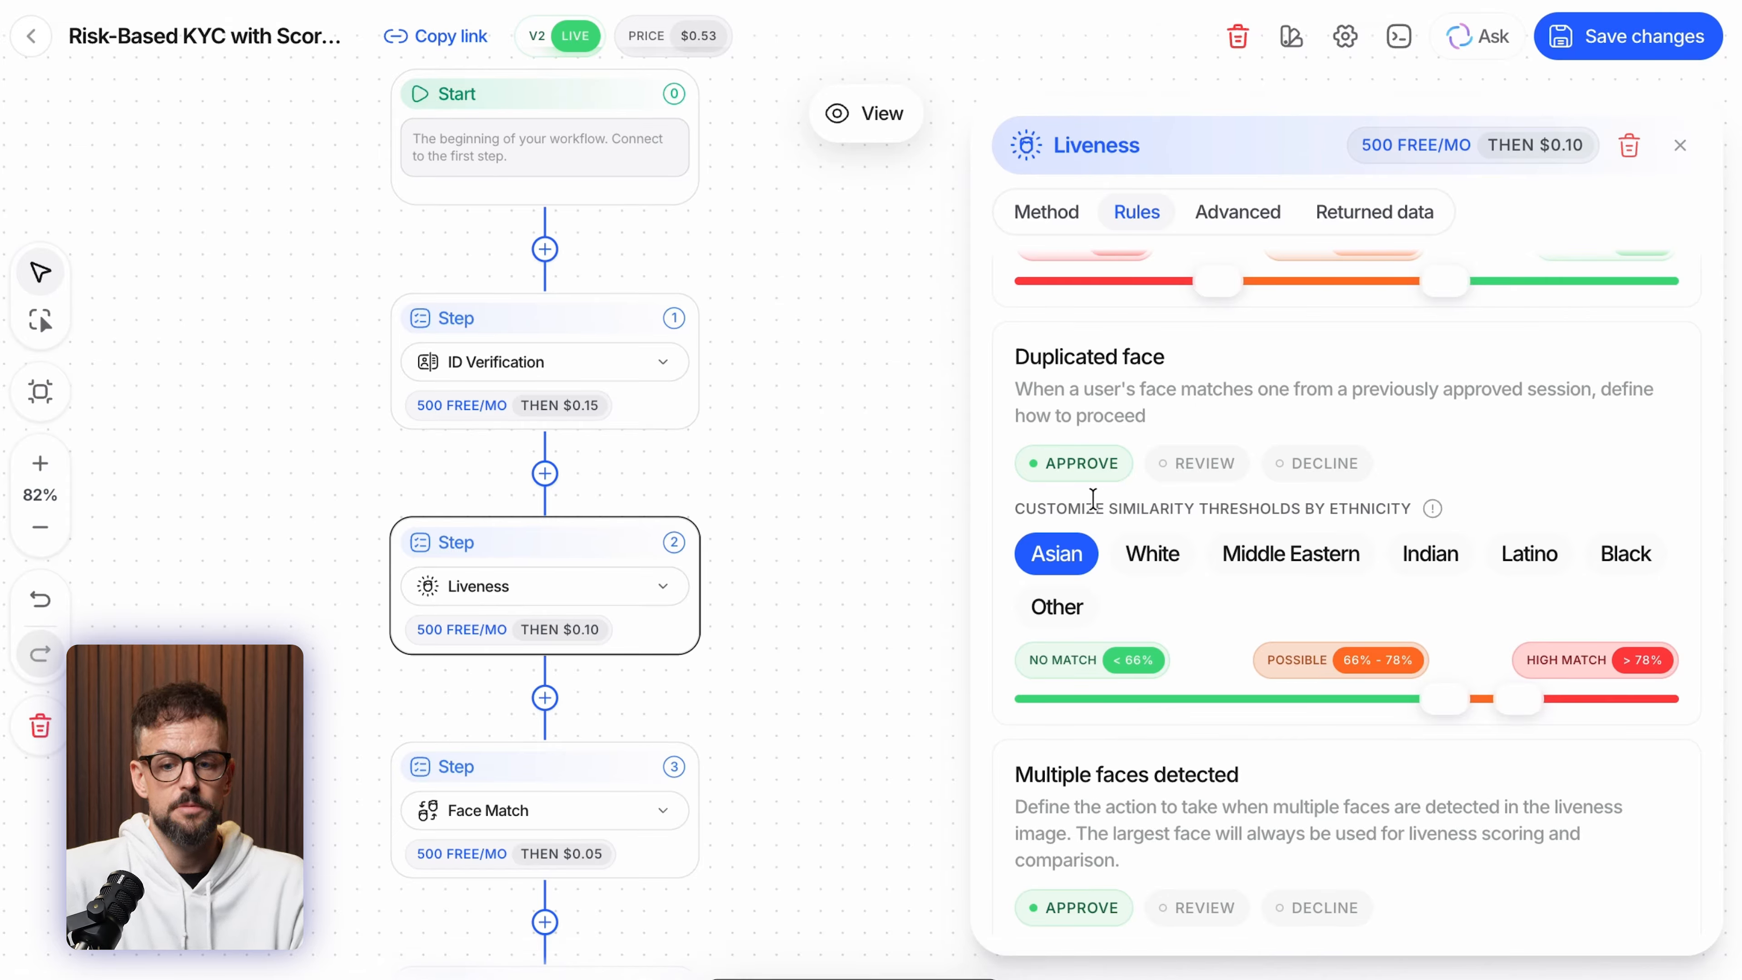
{"action": "scroll", "coordinate": [1360, 487], "scroll_direction": "down", "scroll_amount": 1}
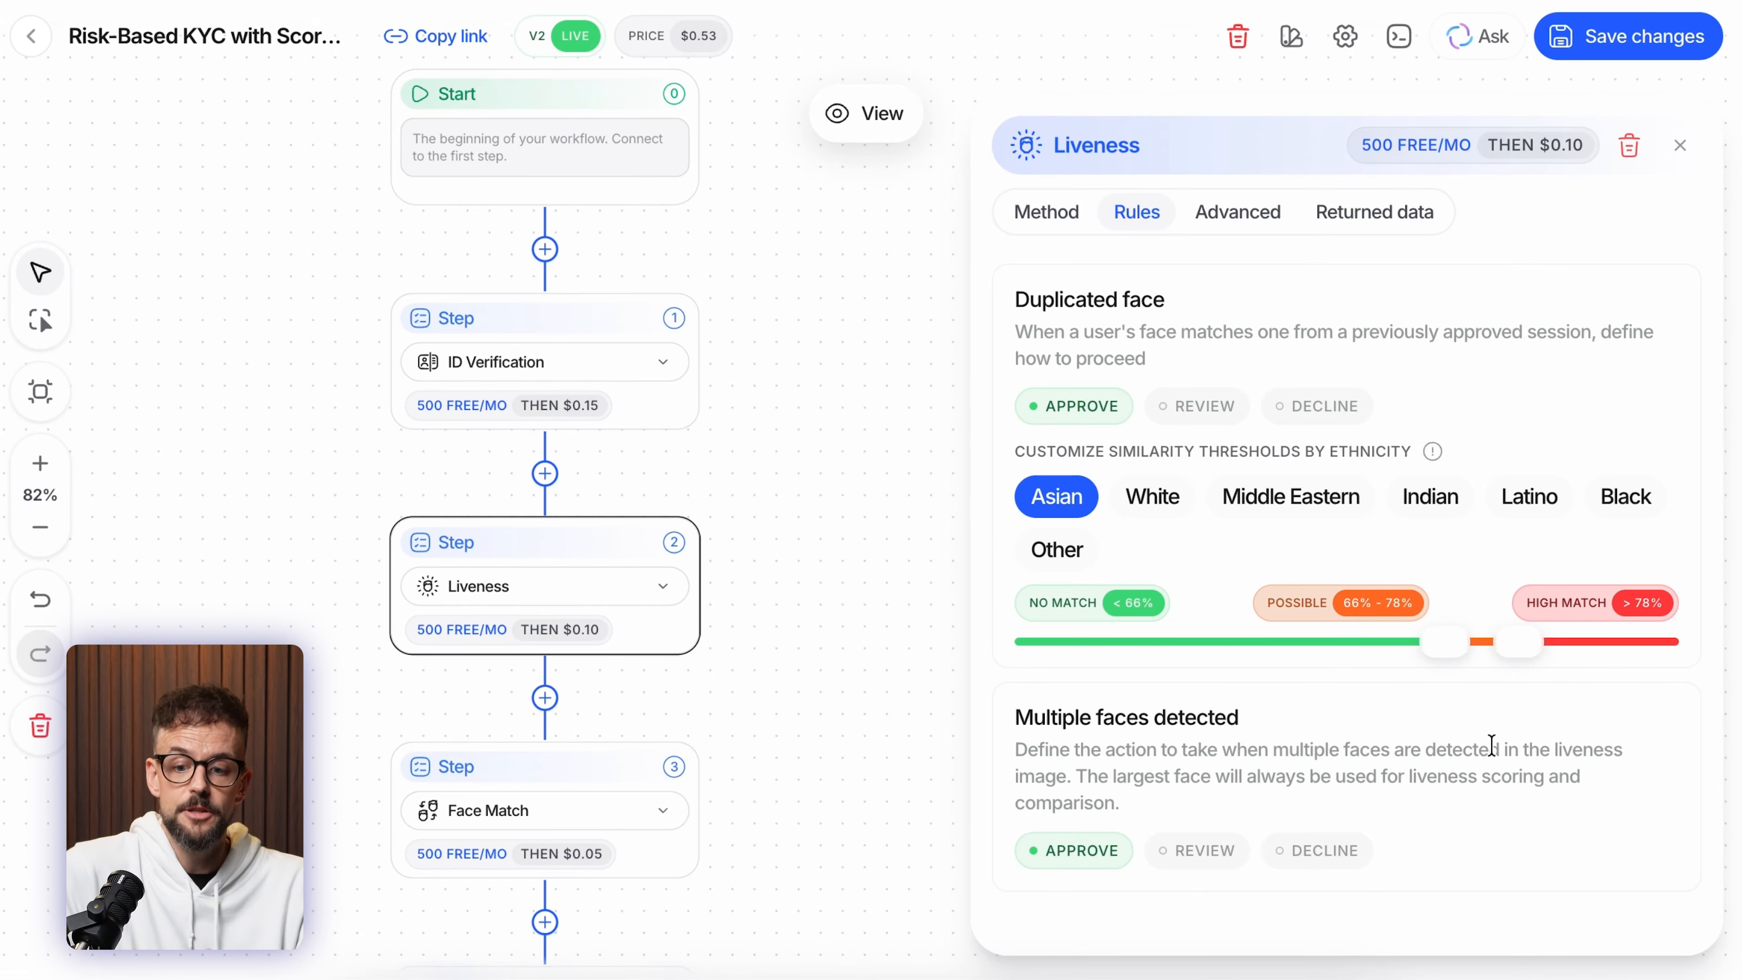
{"action": "left_click_drag", "start_coordinate": [1518, 644], "coordinate": [1321, 656]}
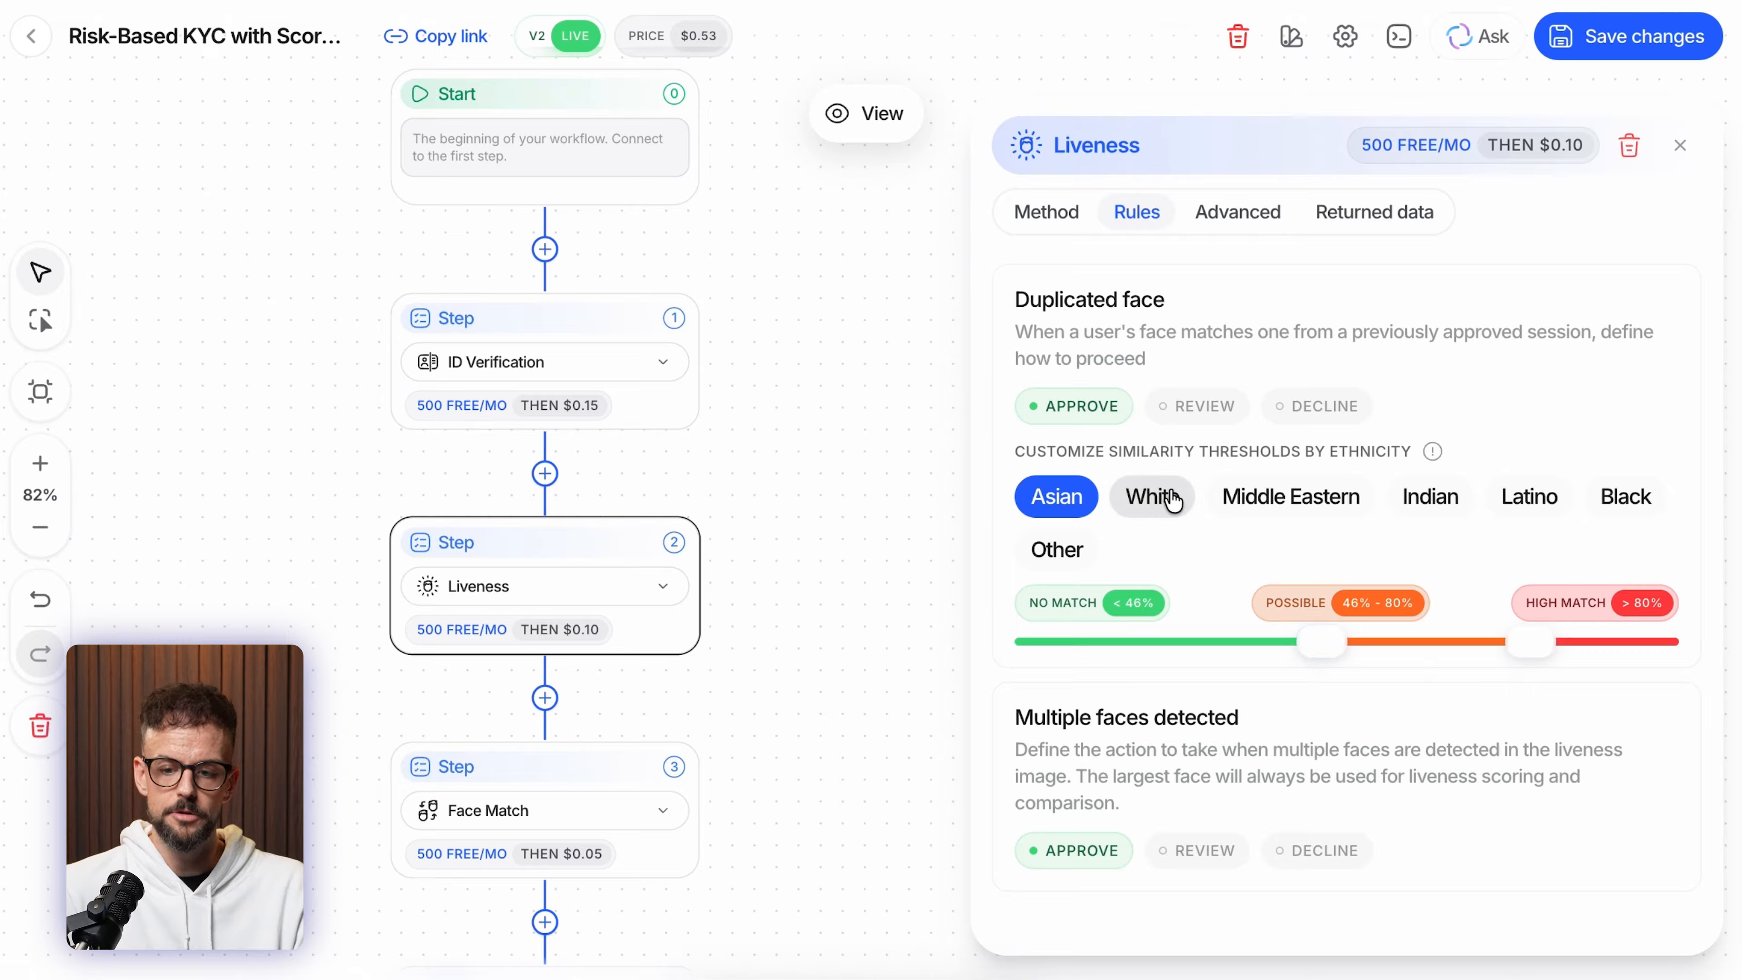
{"action": "left_click", "coordinate": [1158, 498]}
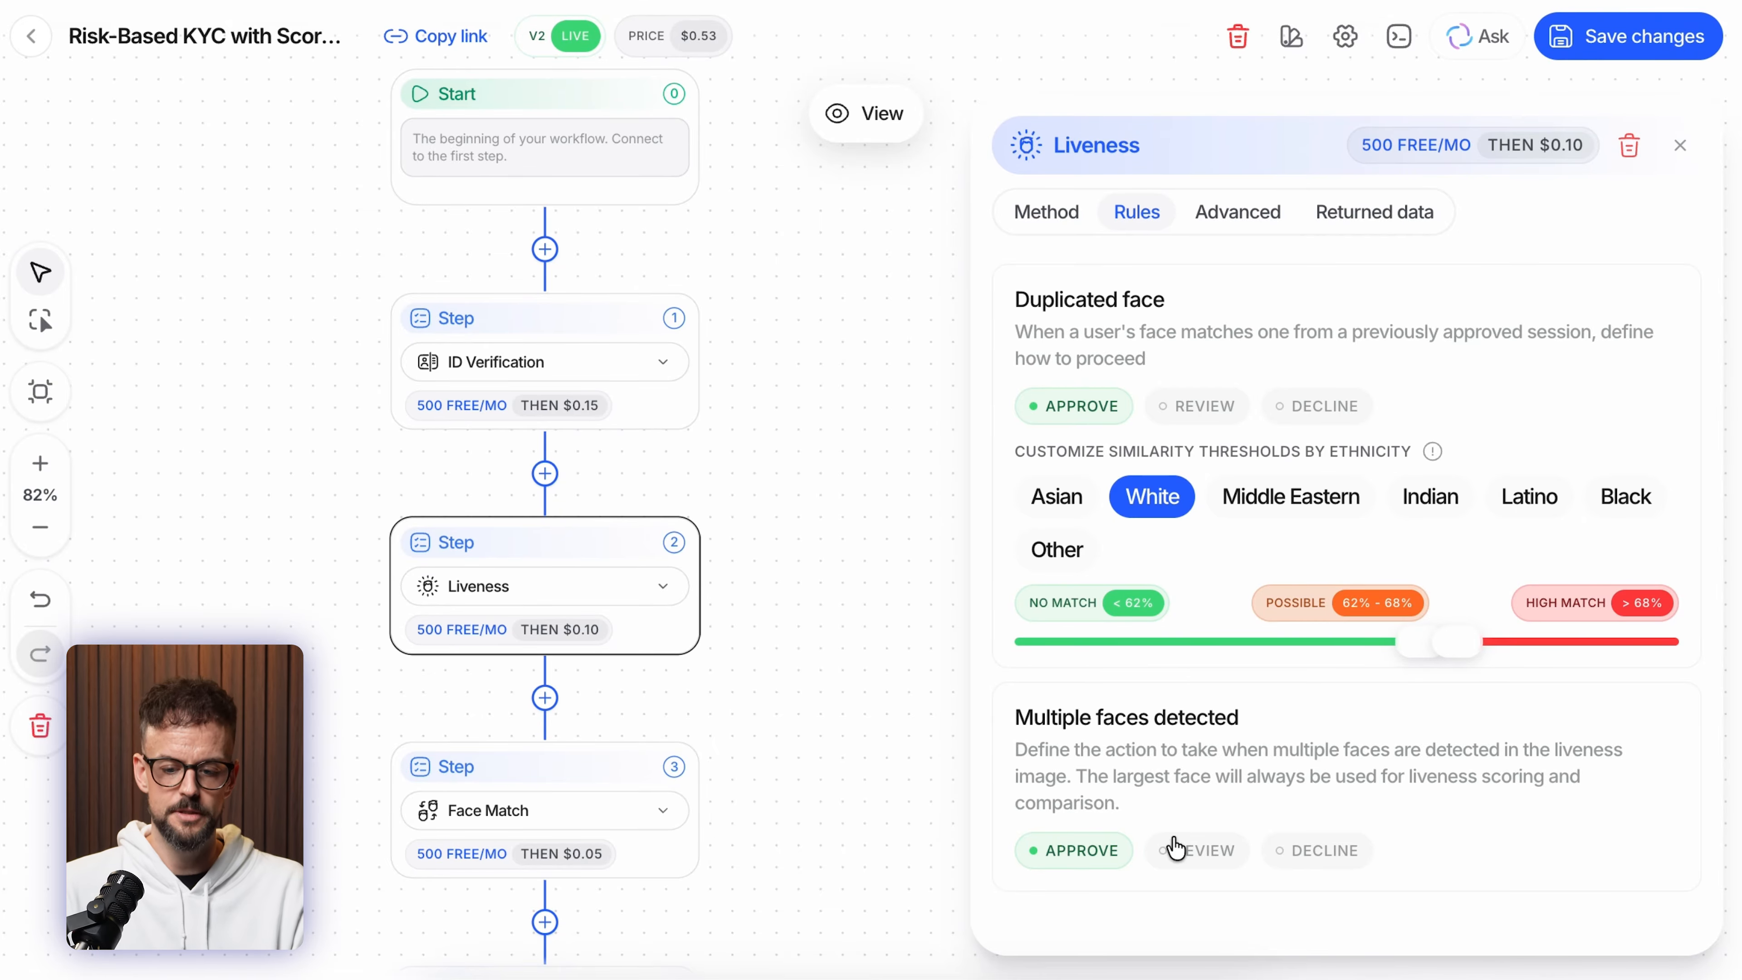
- Review the advanced Liveness settings for face privacy mode, maximum attempts, face quality threshold and face luminance threshold
{"action": "left_click", "coordinate": [1256, 226]}
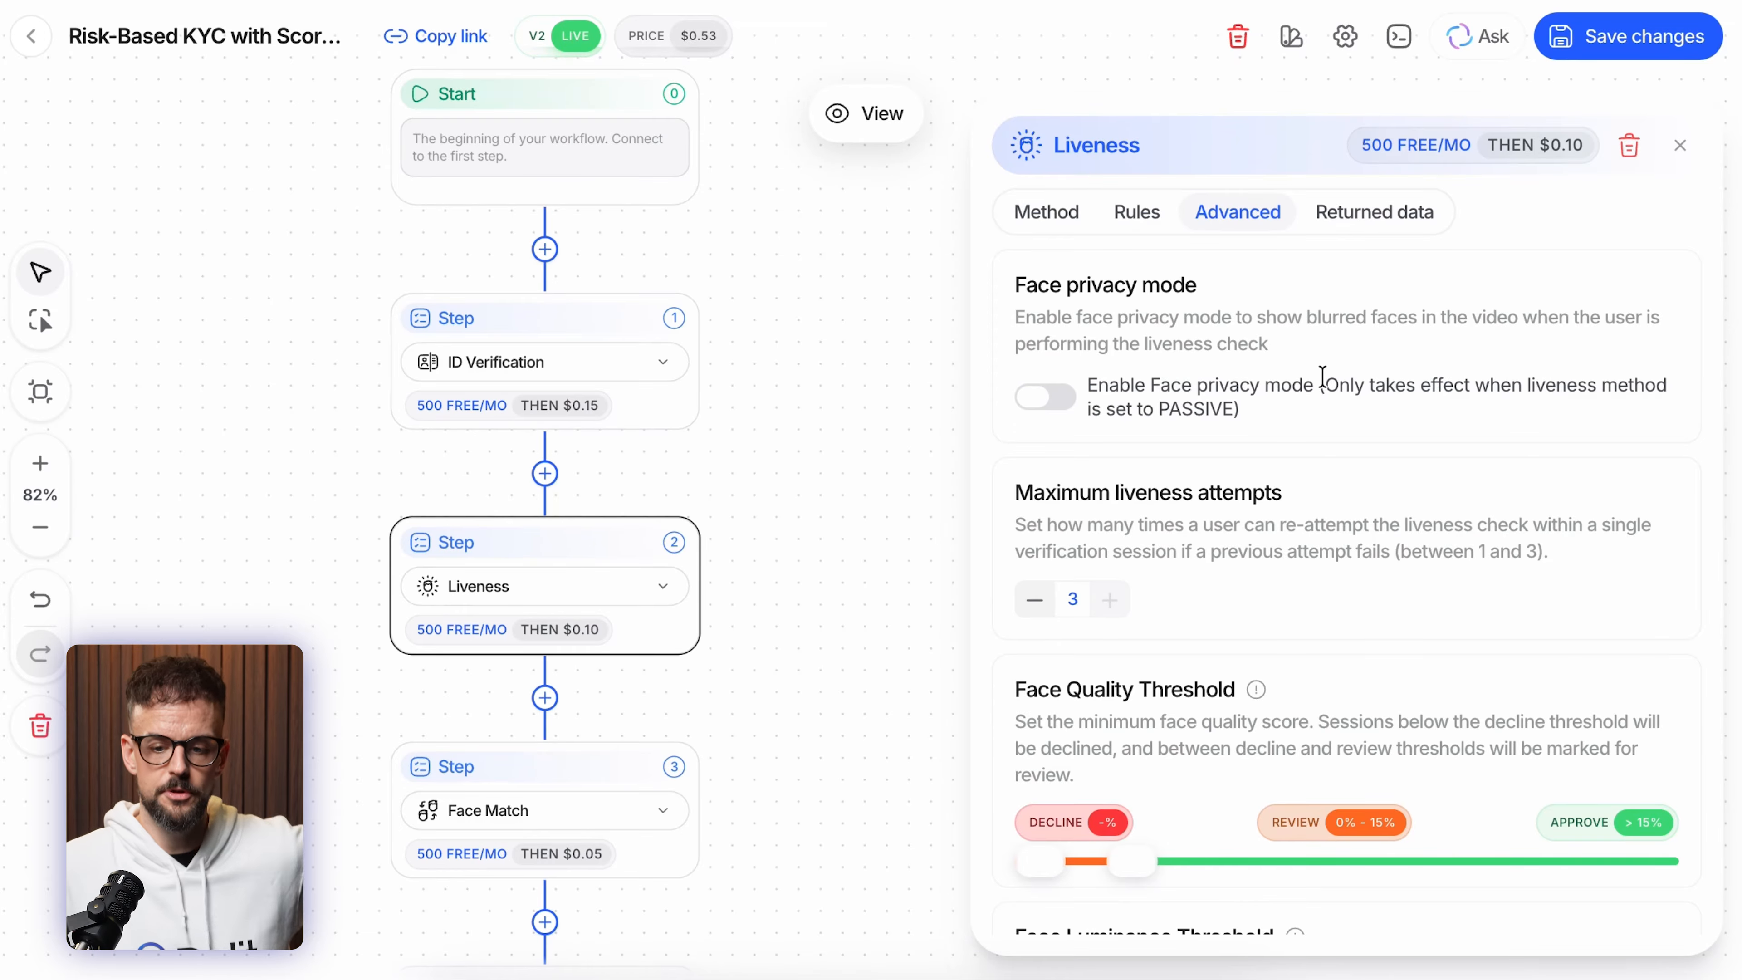
{"action": "scroll", "coordinate": [1322, 412], "scroll_direction": "down", "scroll_amount": 2}
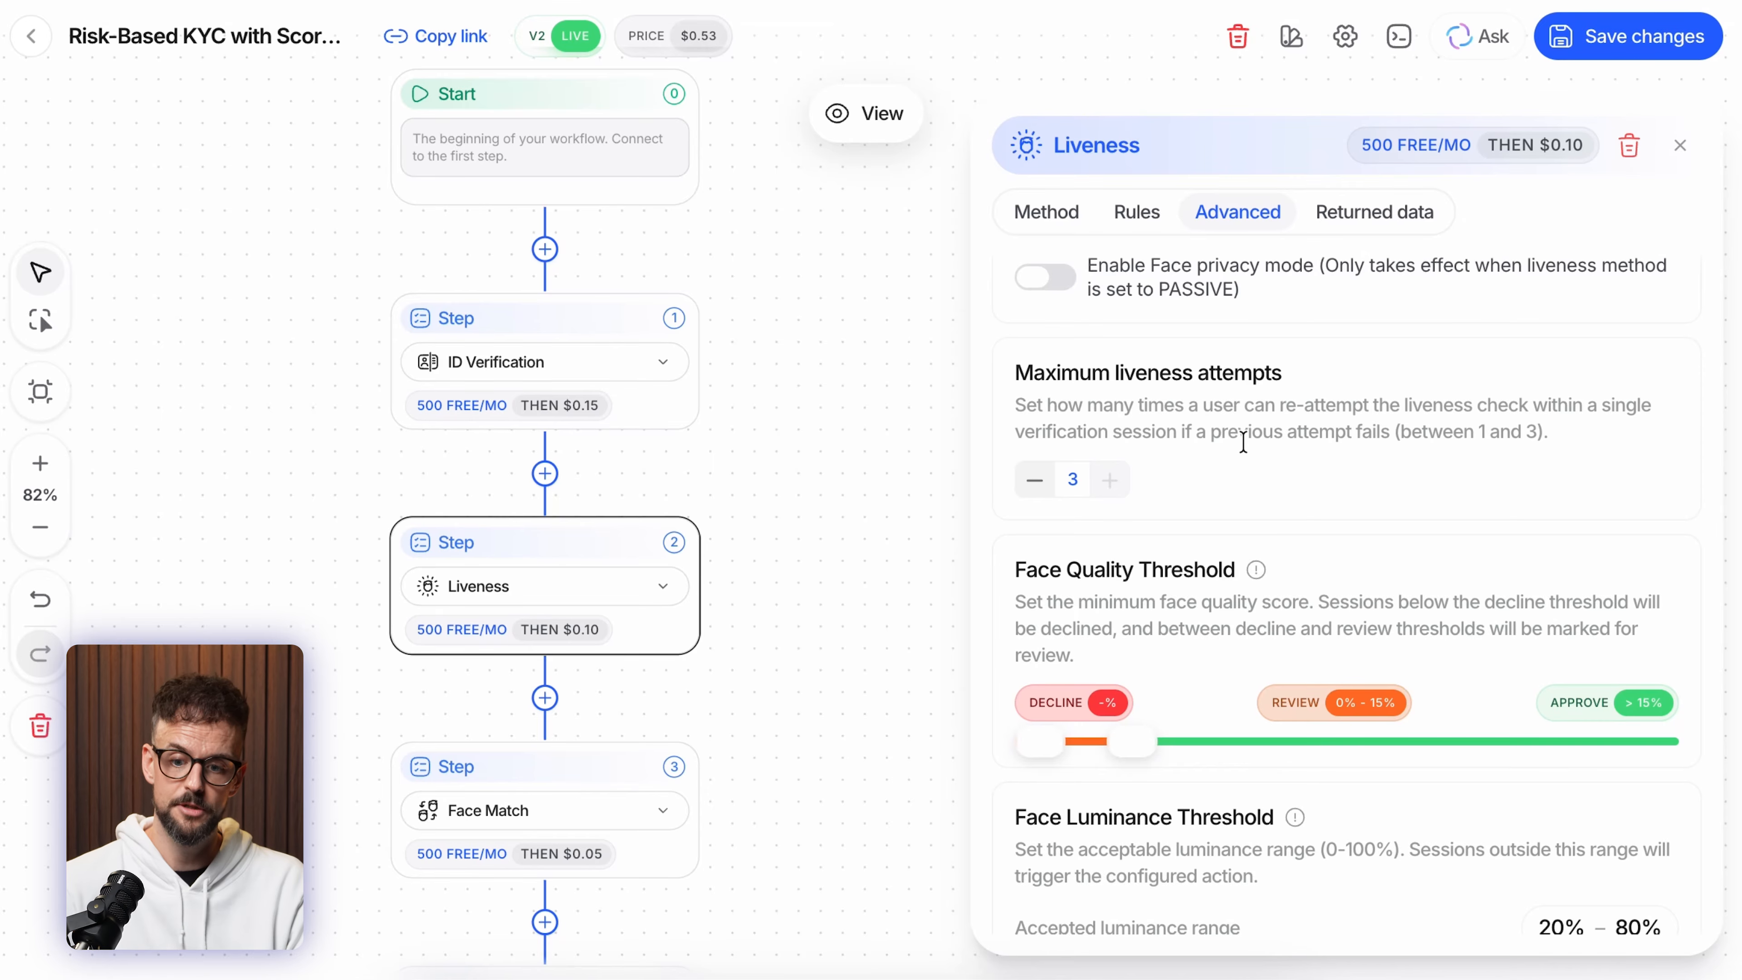
{"action": "scroll", "coordinate": [1370, 525], "scroll_direction": "down", "scroll_amount": 2}
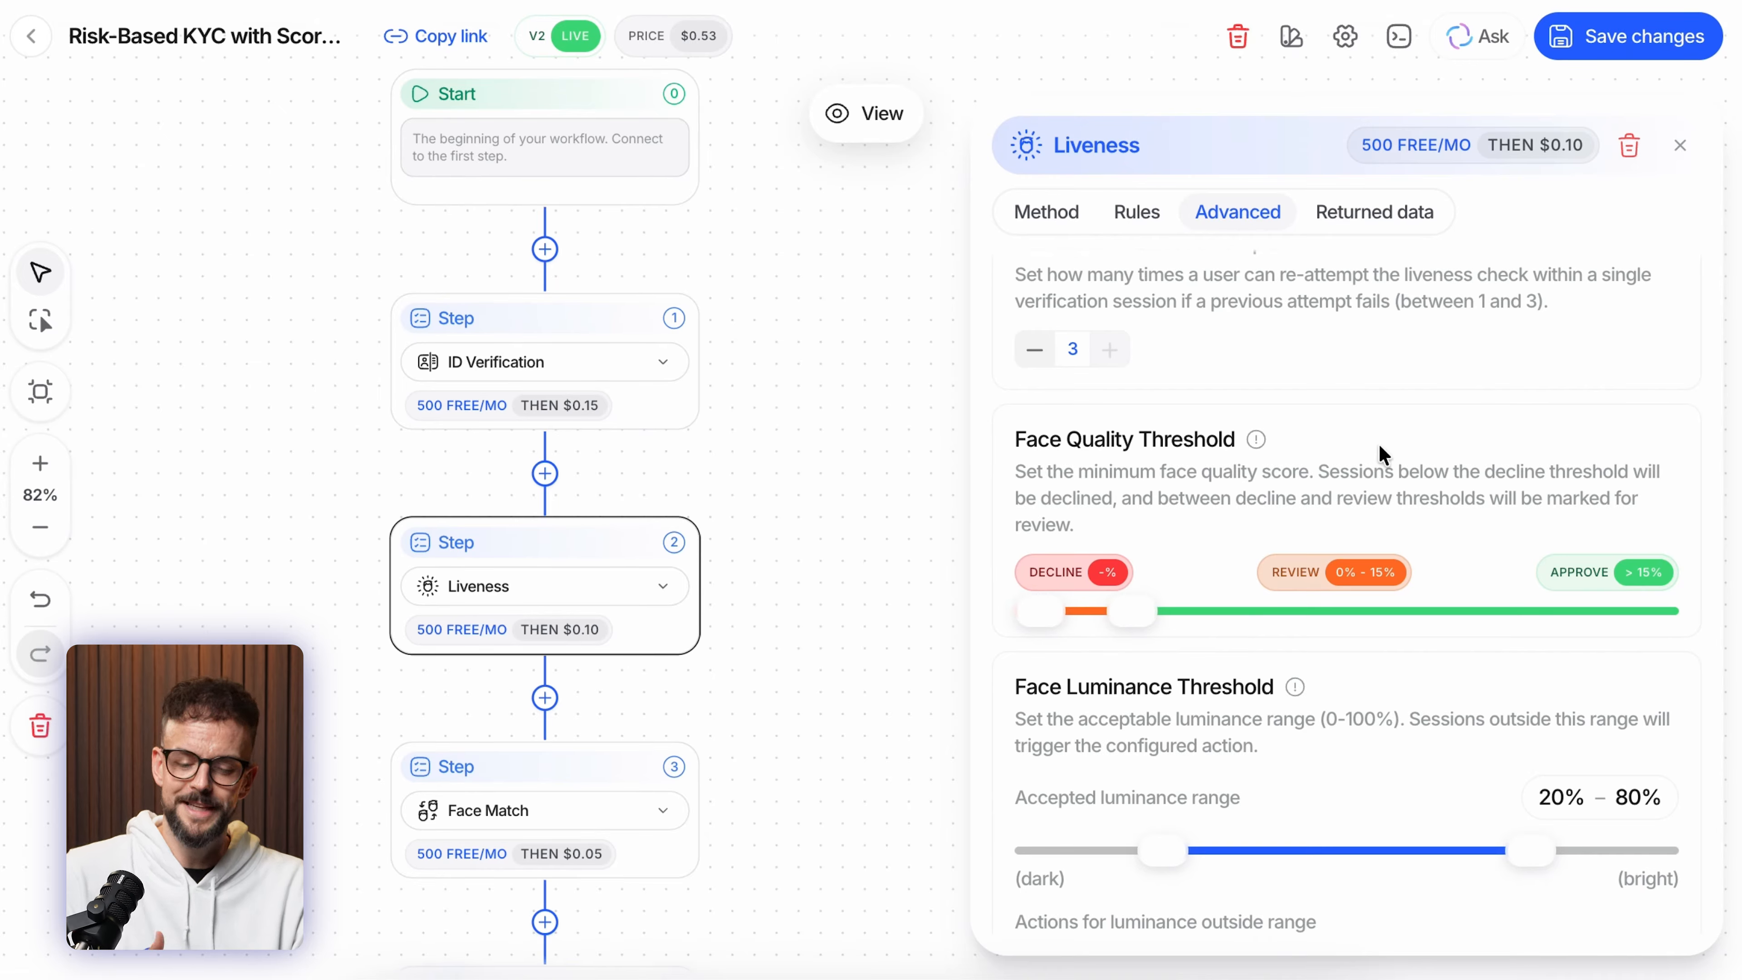
{"action": "mouse_move", "coordinate": [1258, 445]}
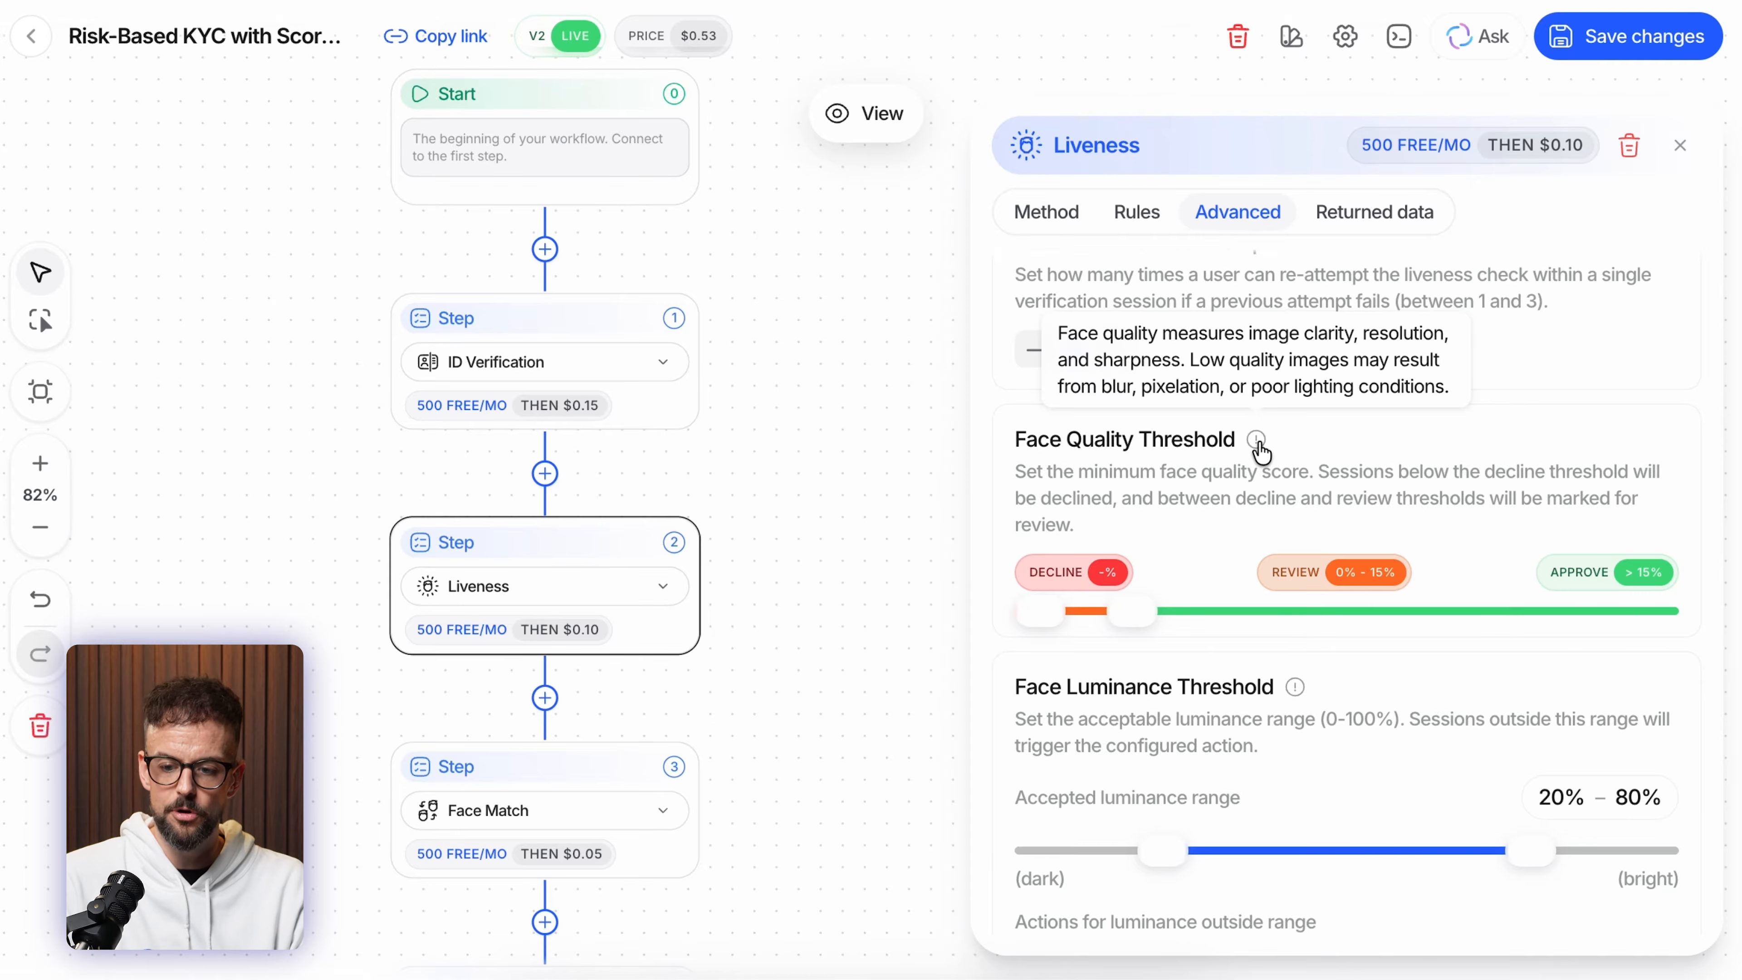
{"action": "scroll", "coordinate": [1125, 480], "scroll_direction": "down", "scroll_amount": 4}
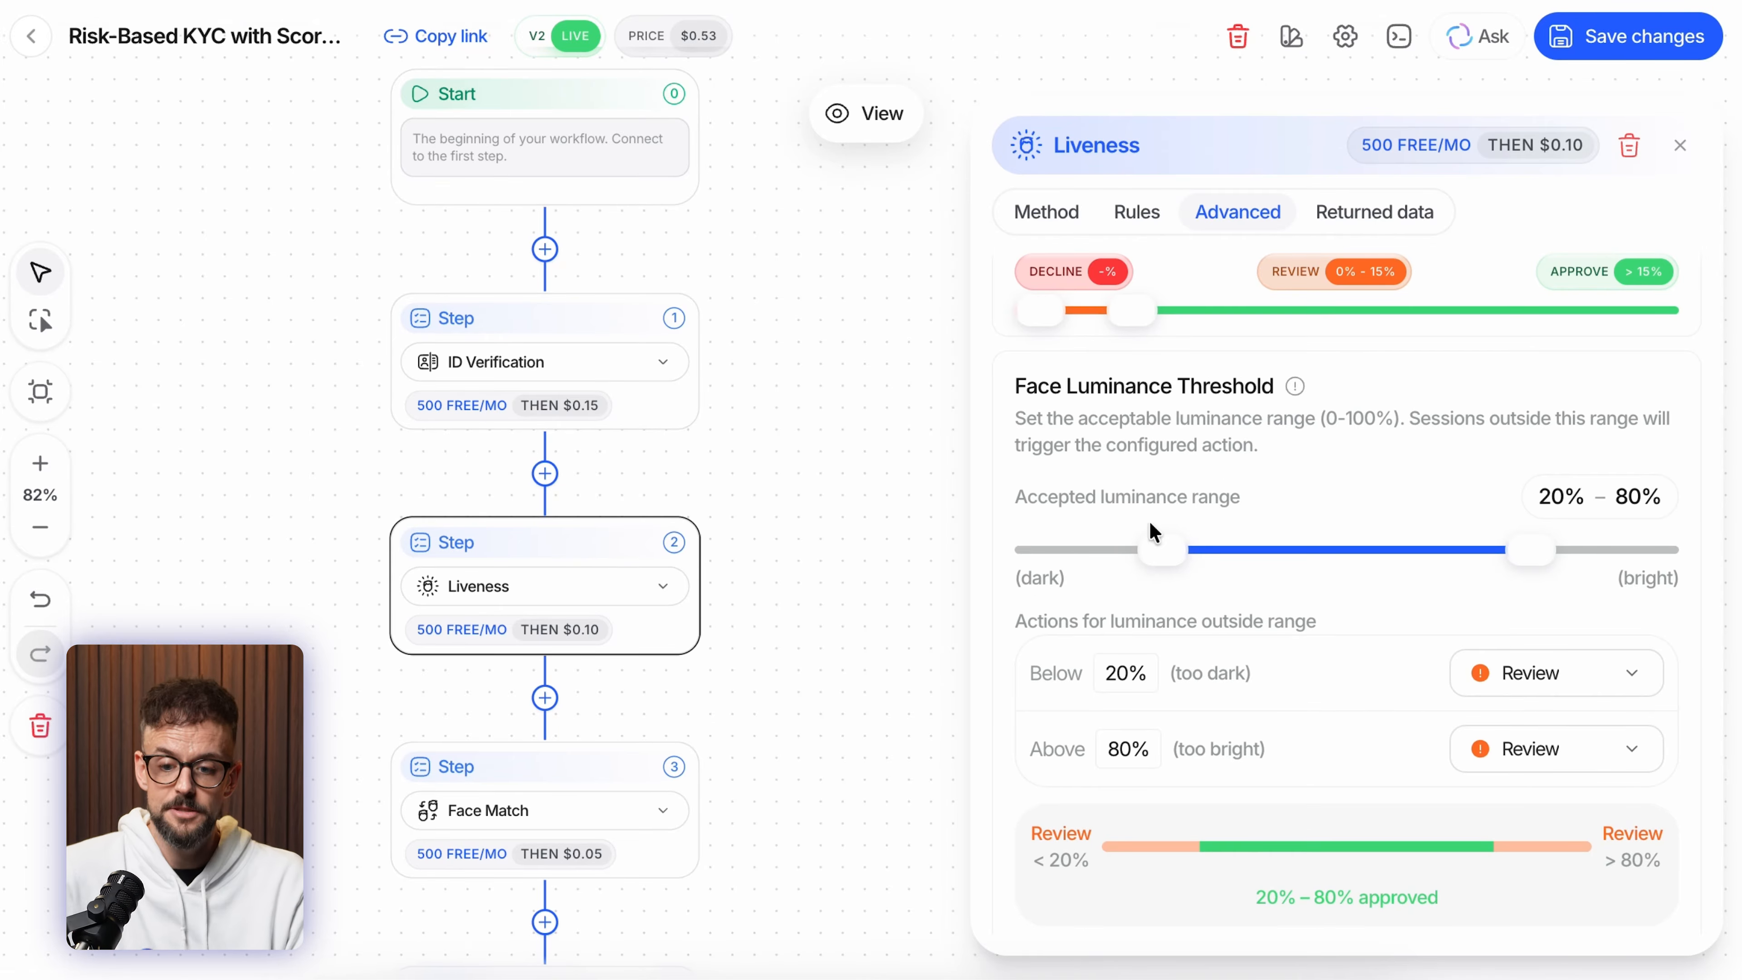
{"action": "scroll", "coordinate": [1256, 608], "scroll_direction": "down", "scroll_amount": 2}
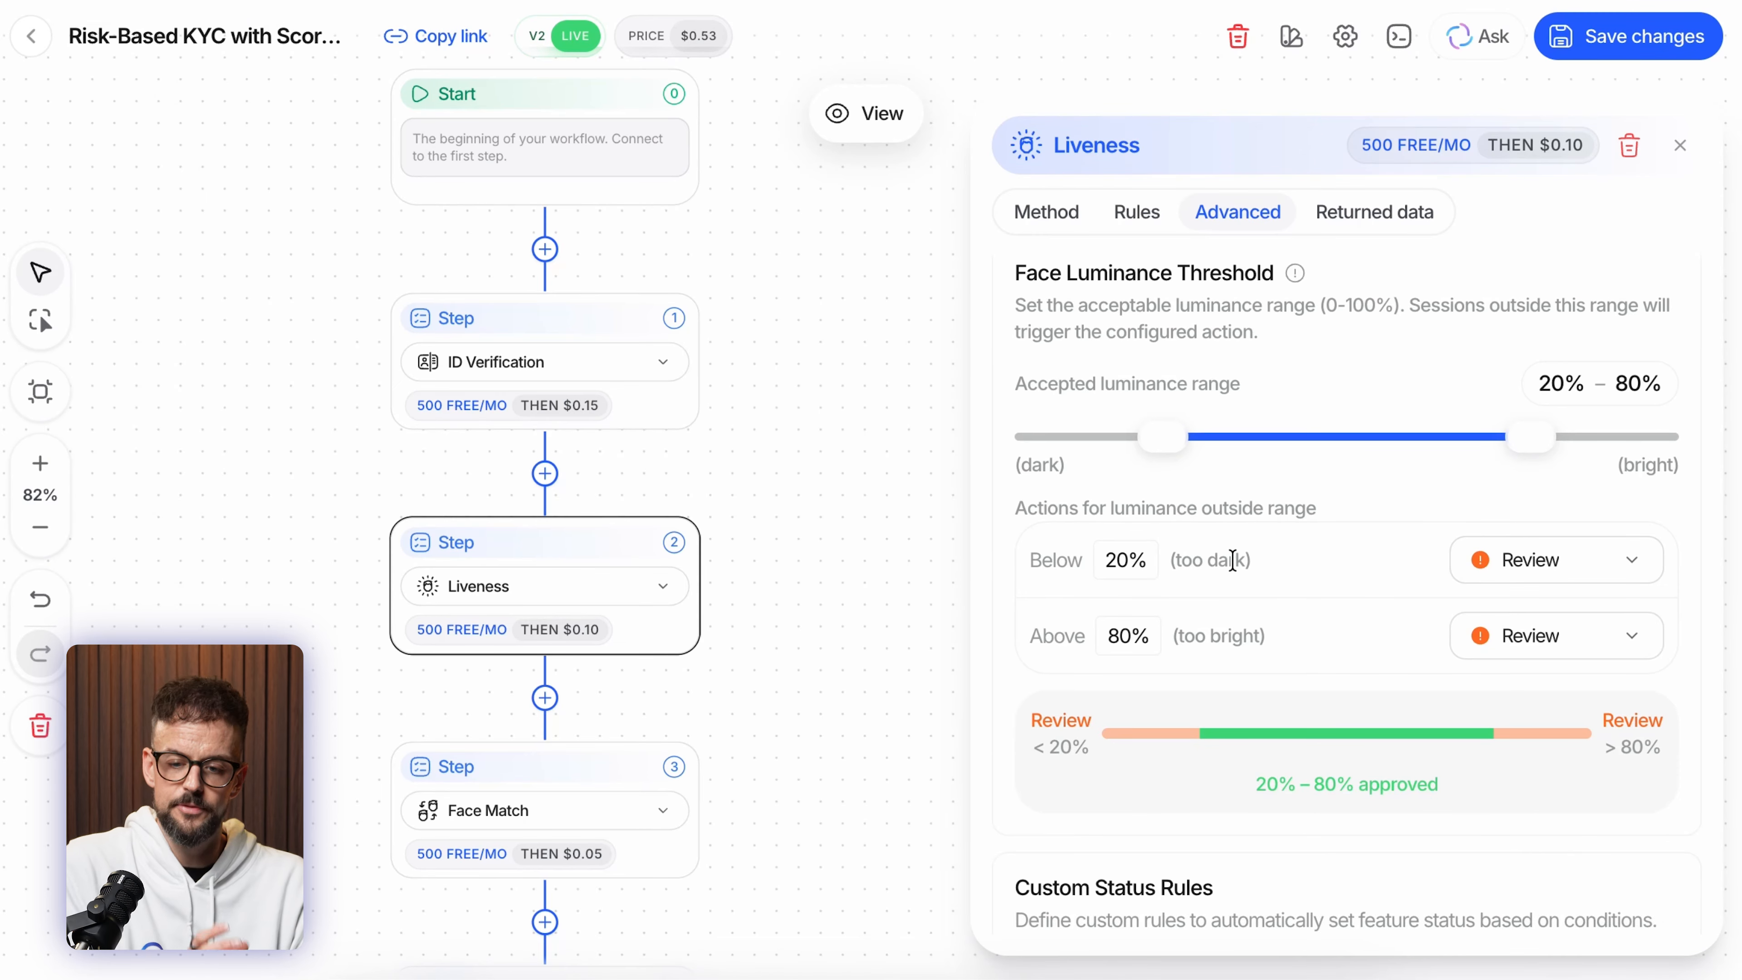
- Review the Liveness step's actions for luminance outside the accepted range, its custom status rules and its returned data points
{"action": "left_click", "coordinate": [1536, 560]}
{"action": "left_click", "coordinate": [1379, 560]}
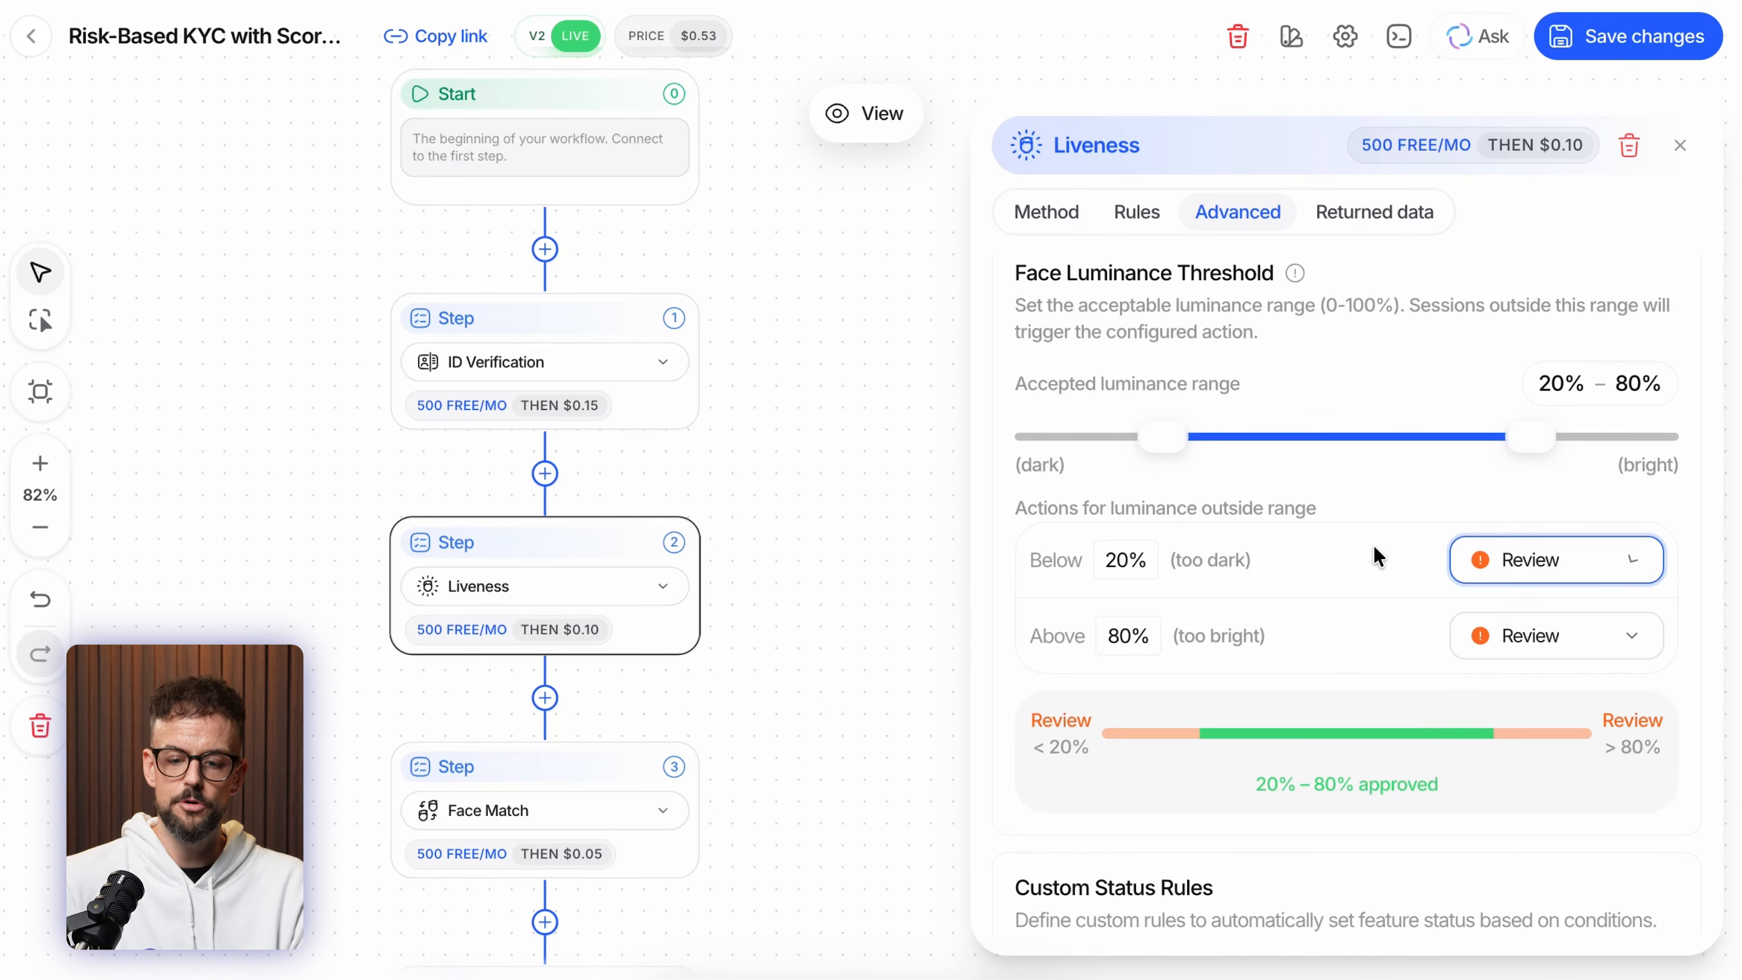
{"action": "scroll", "coordinate": [1374, 611], "scroll_direction": "down", "scroll_amount": 6}
{"action": "scroll", "coordinate": [1475, 621], "scroll_direction": "down", "scroll_amount": 1}
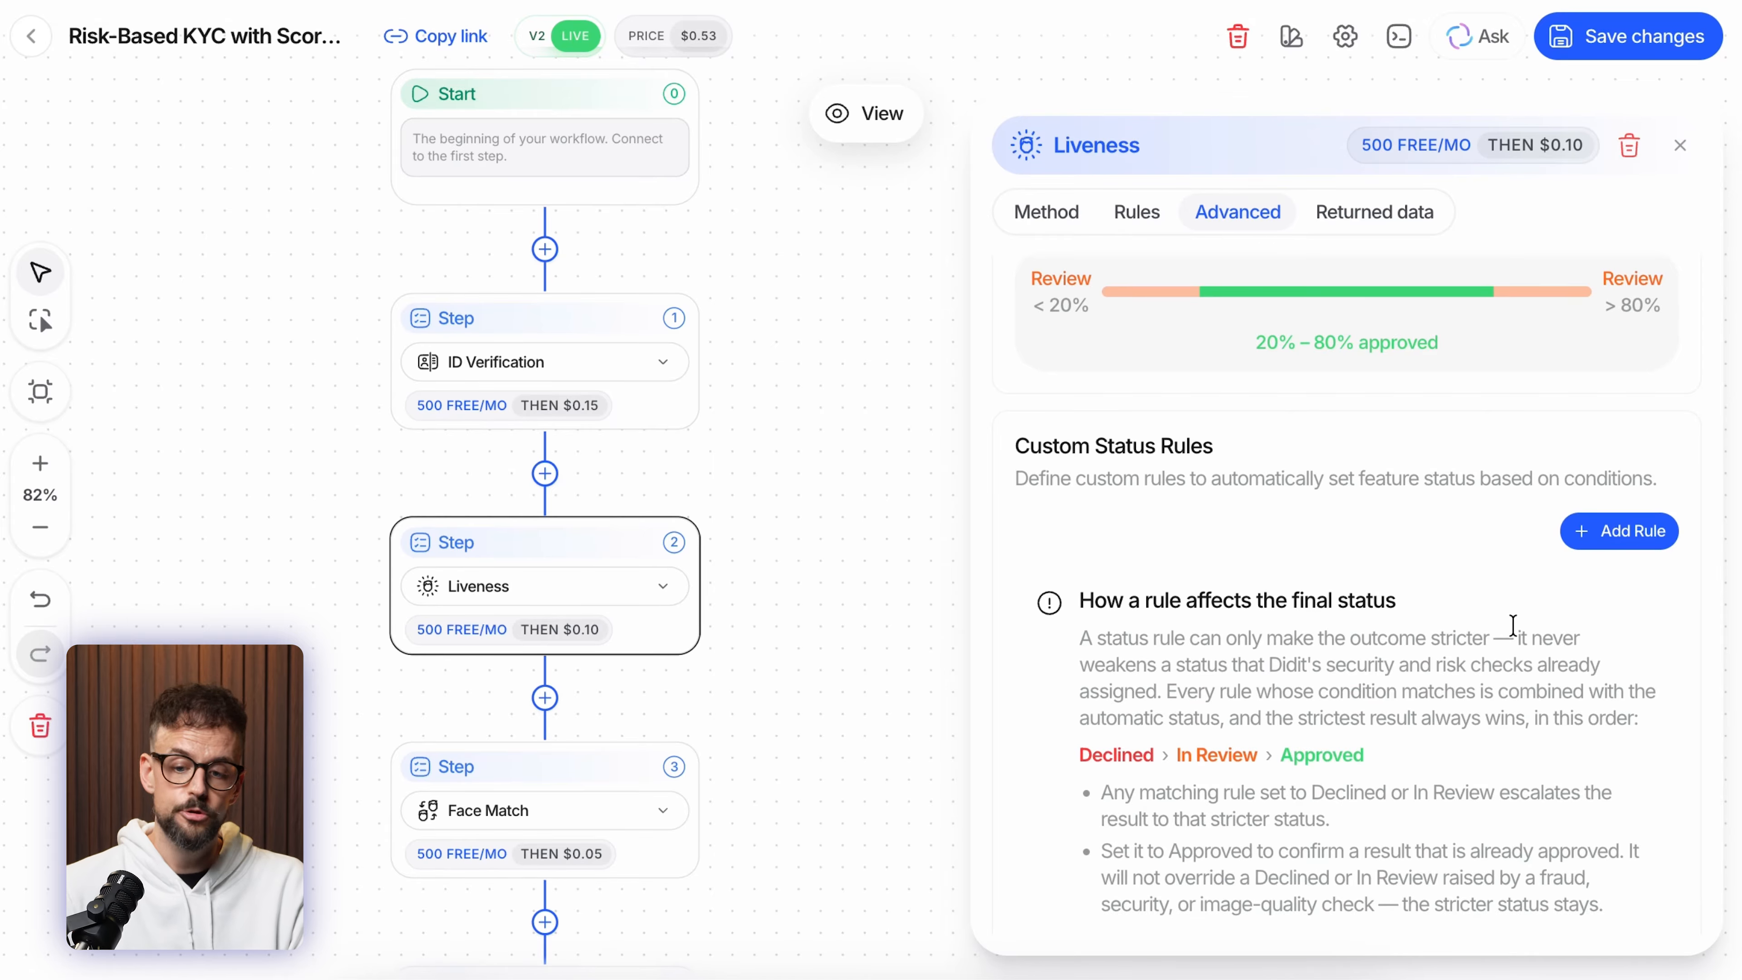
{"action": "scroll", "coordinate": [1324, 378], "scroll_direction": "up", "scroll_amount": 10}
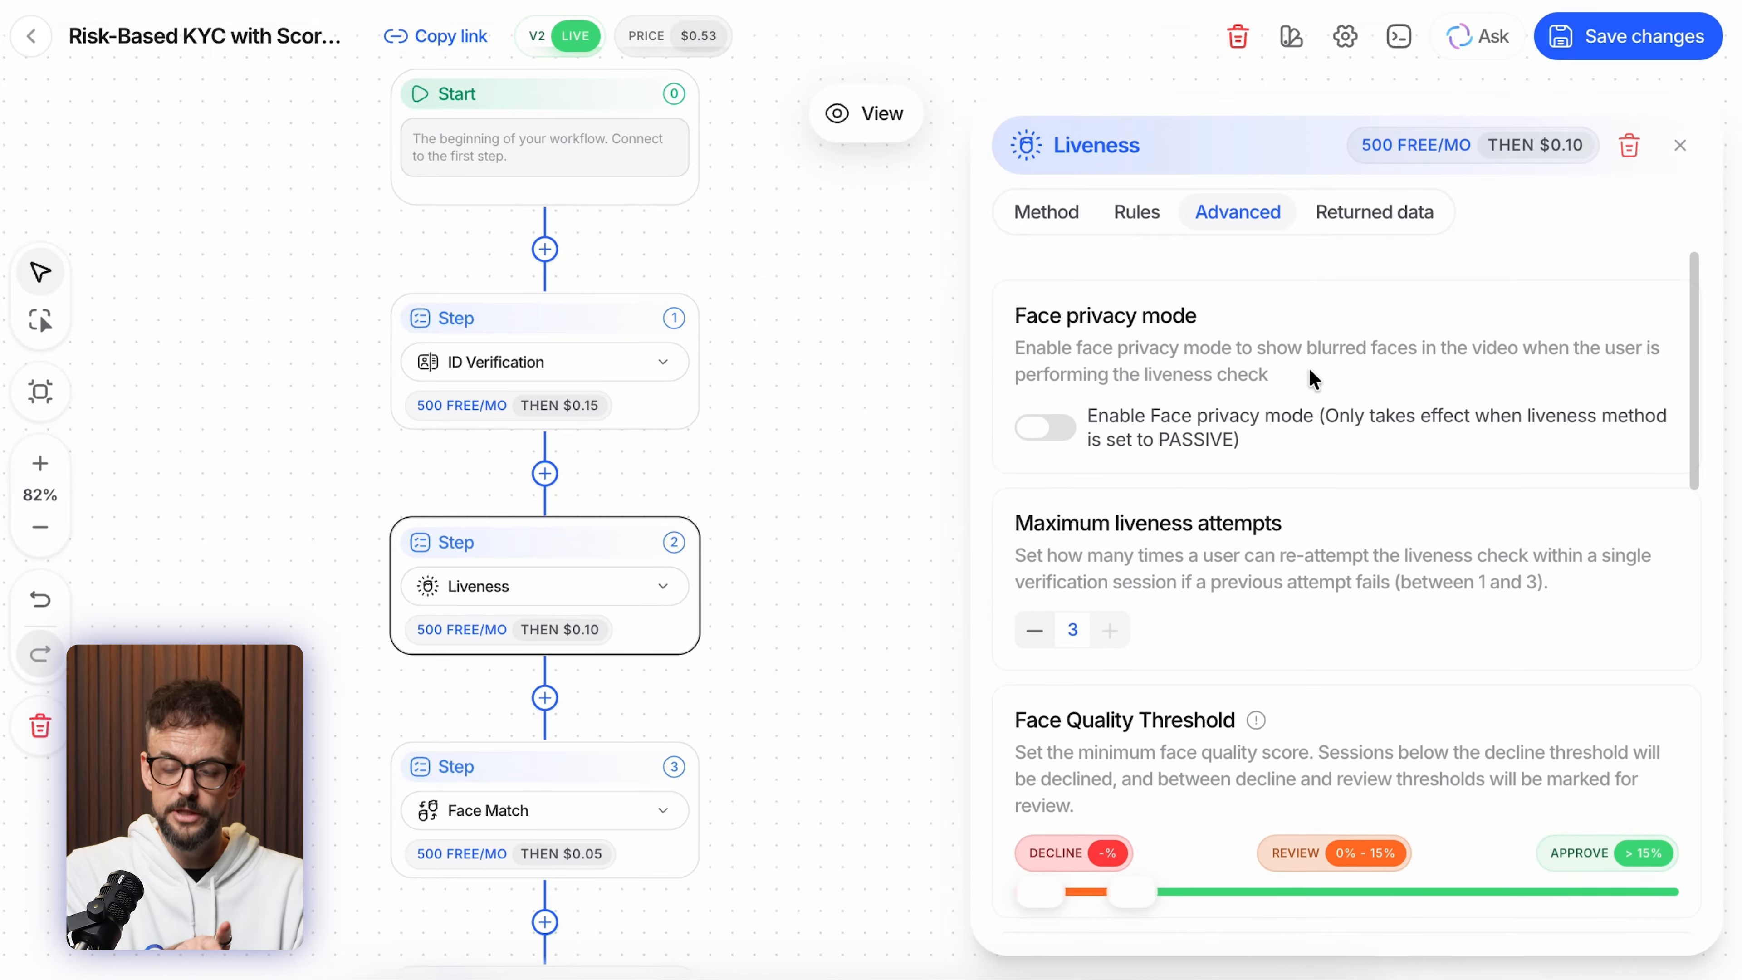
{"action": "scroll", "coordinate": [1334, 409], "scroll_direction": "down", "scroll_amount": 1}
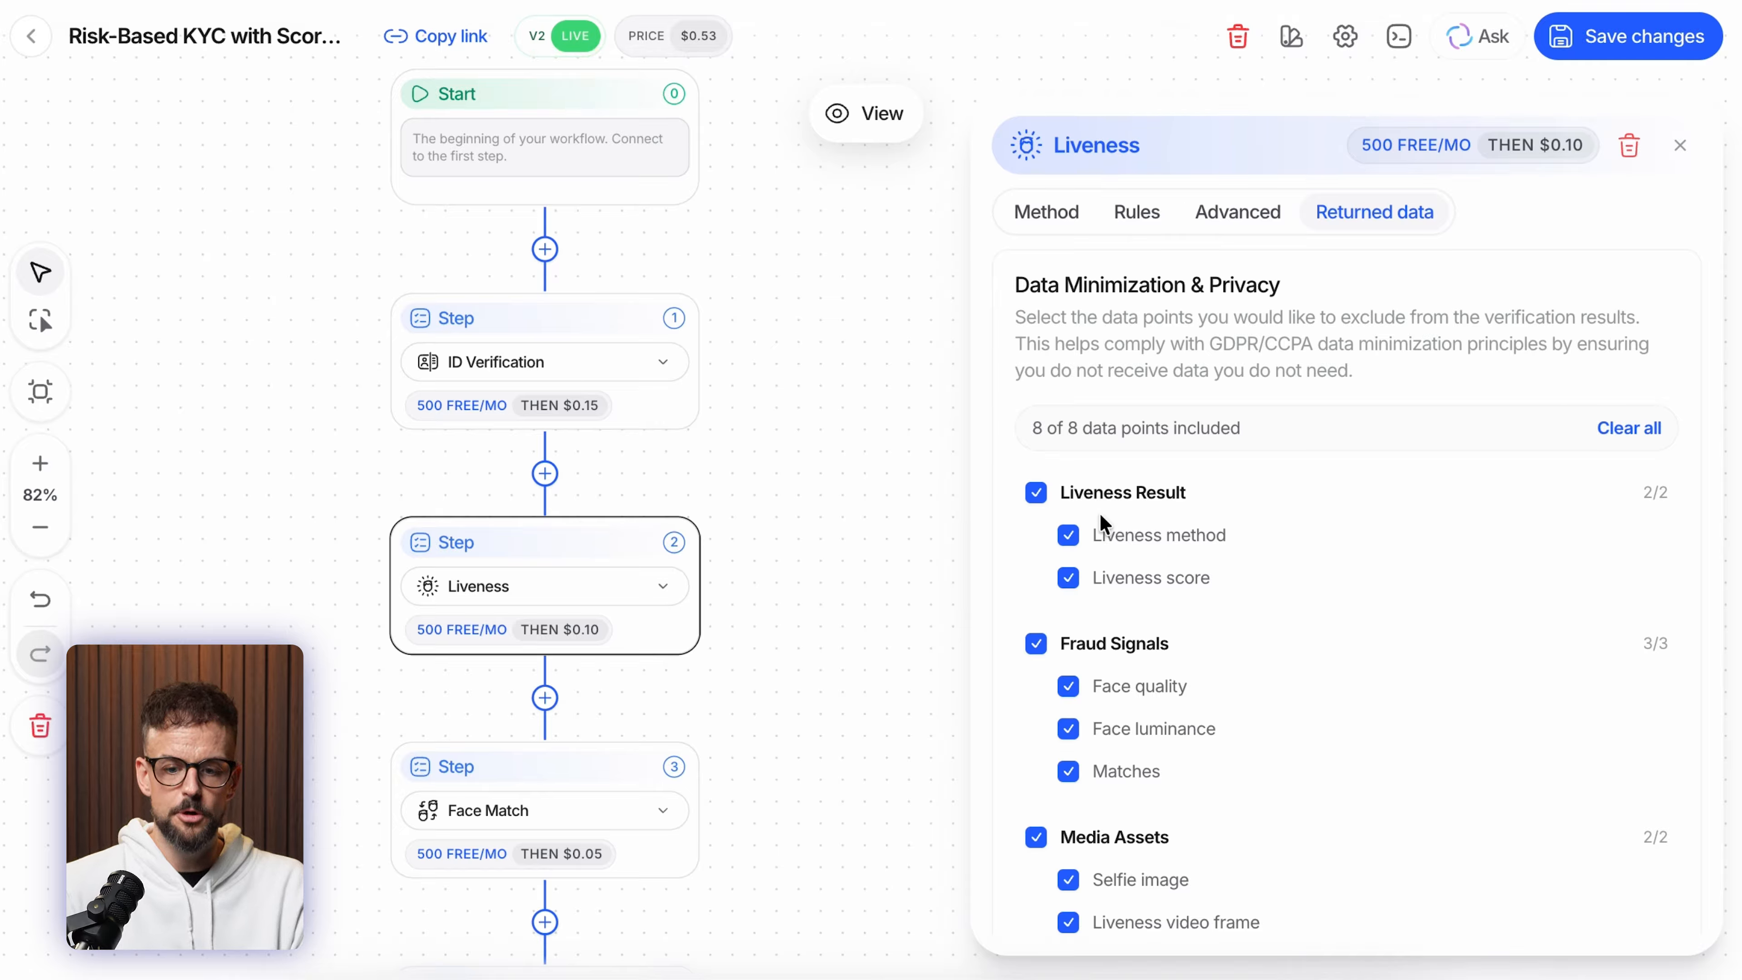
{"action": "scroll", "coordinate": [557, 649], "scroll_direction": "up", "scroll_amount": 2}
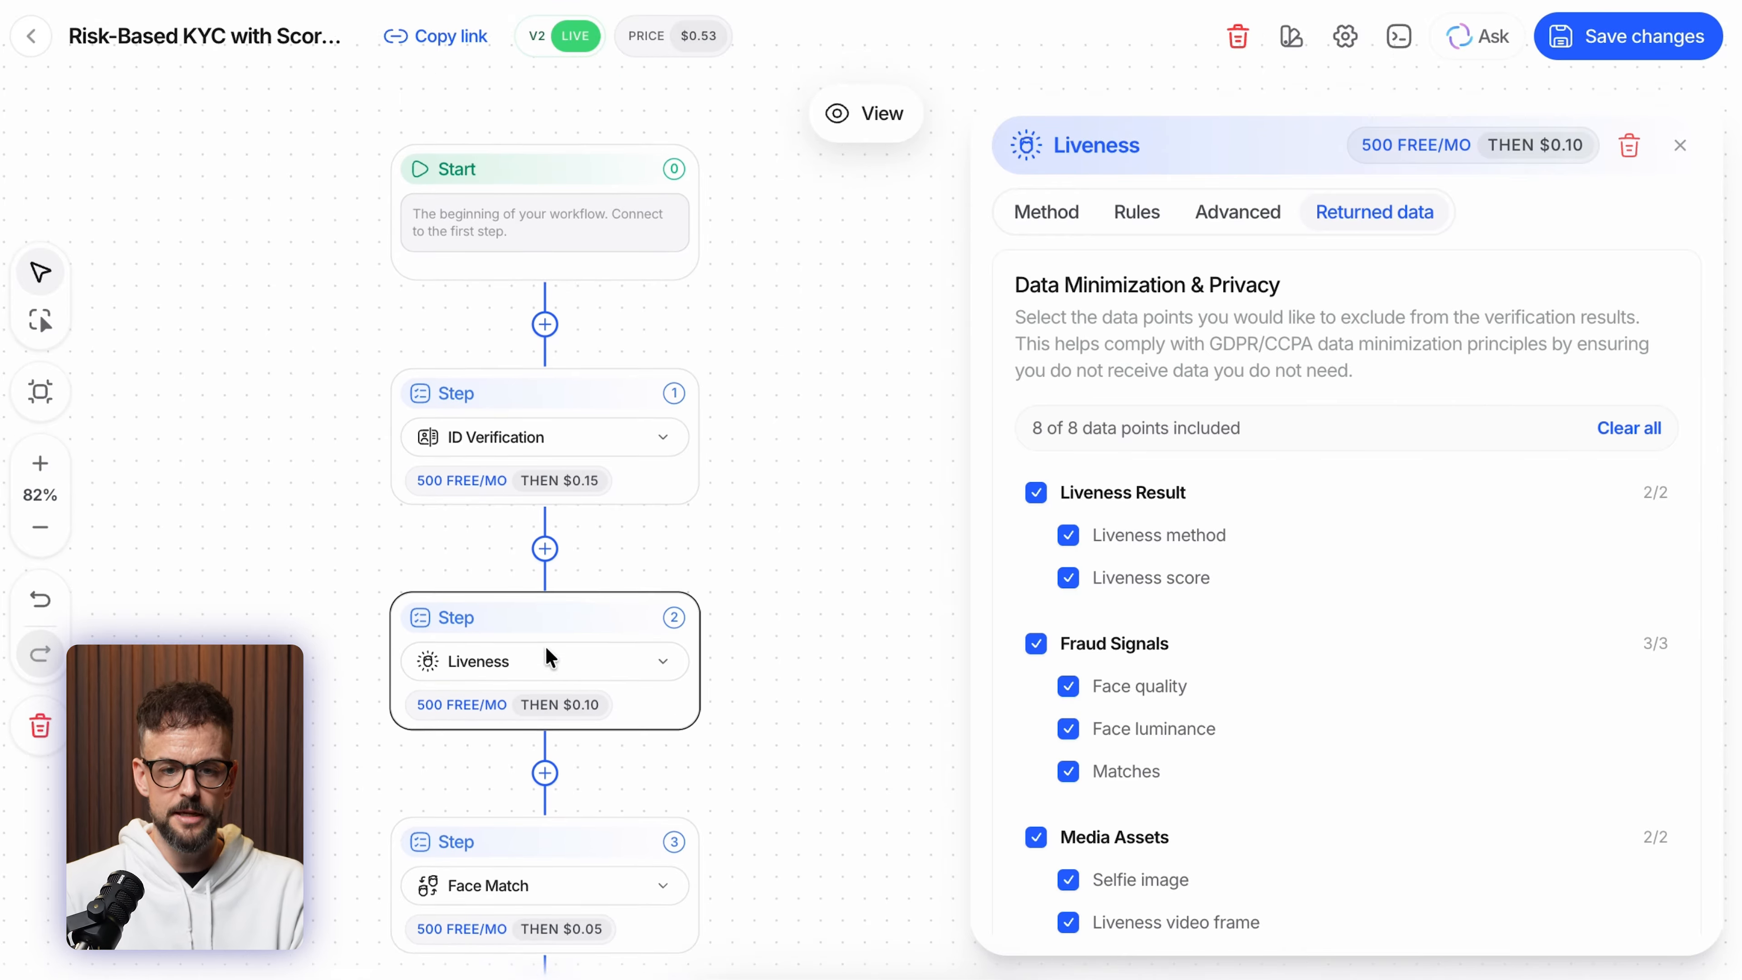
- Close the Liveness settings, then open the workflow's price breakdown, review the charge for each step and close it
{"action": "left_click", "coordinate": [960, 222]}
{"action": "left_click", "coordinate": [680, 36]}
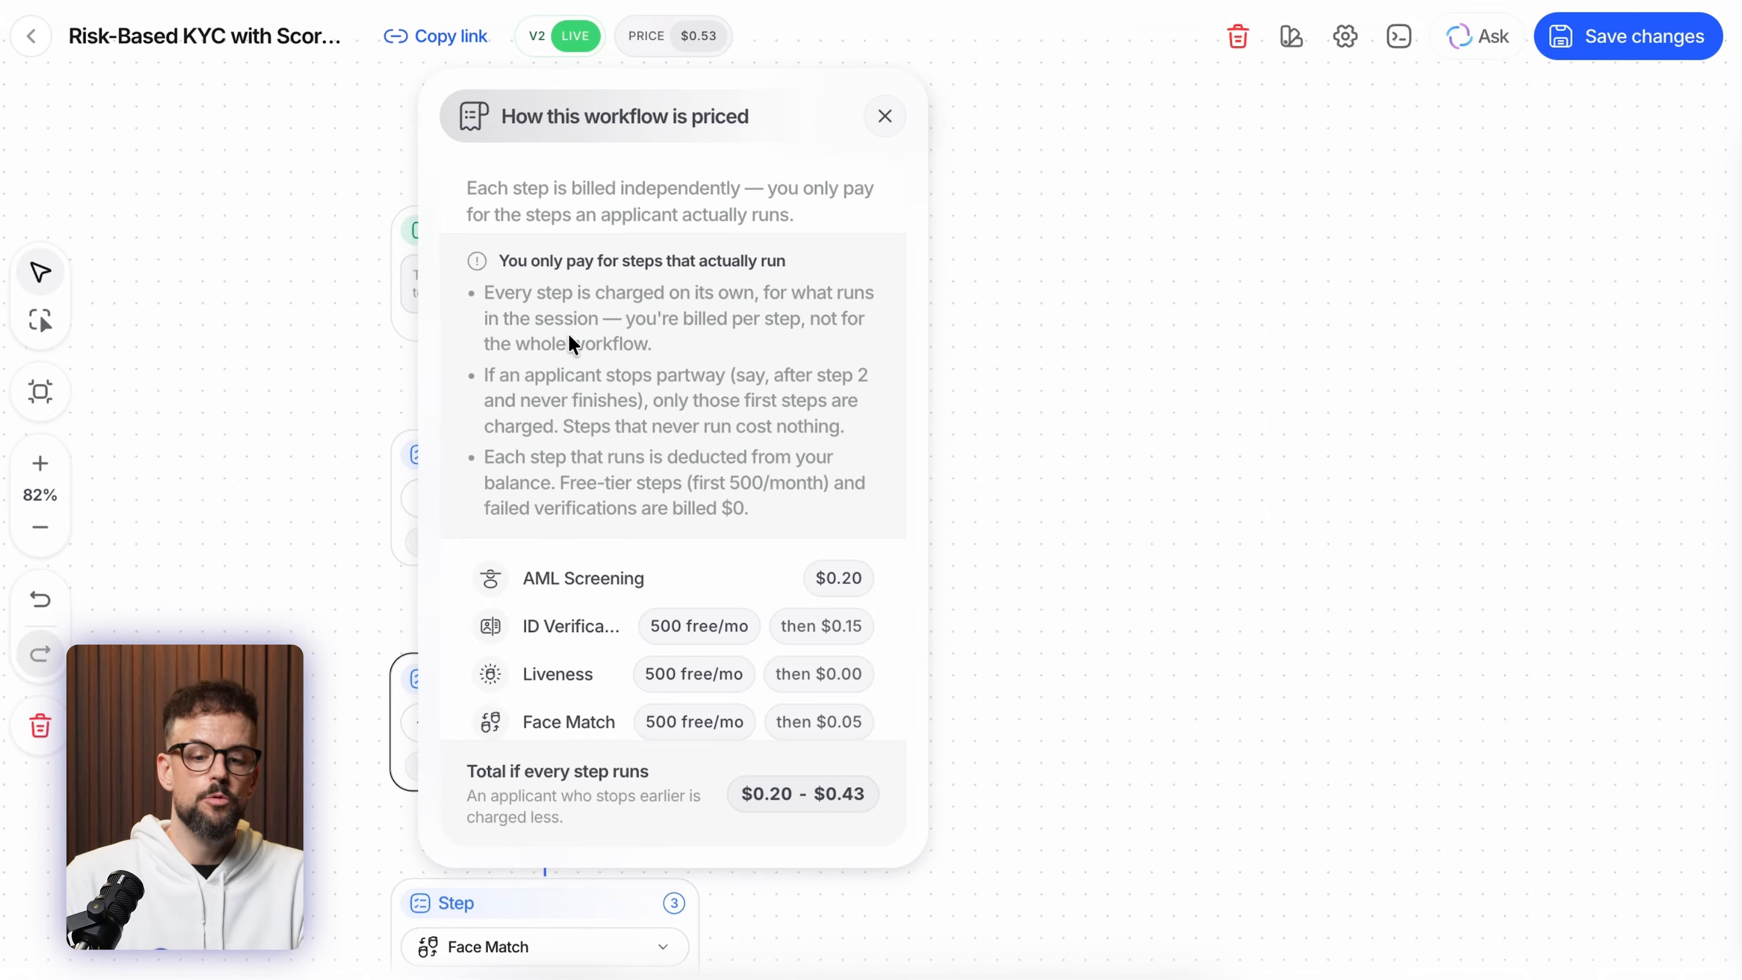
{"action": "scroll", "coordinate": [572, 343], "scroll_direction": "down", "scroll_amount": 2}
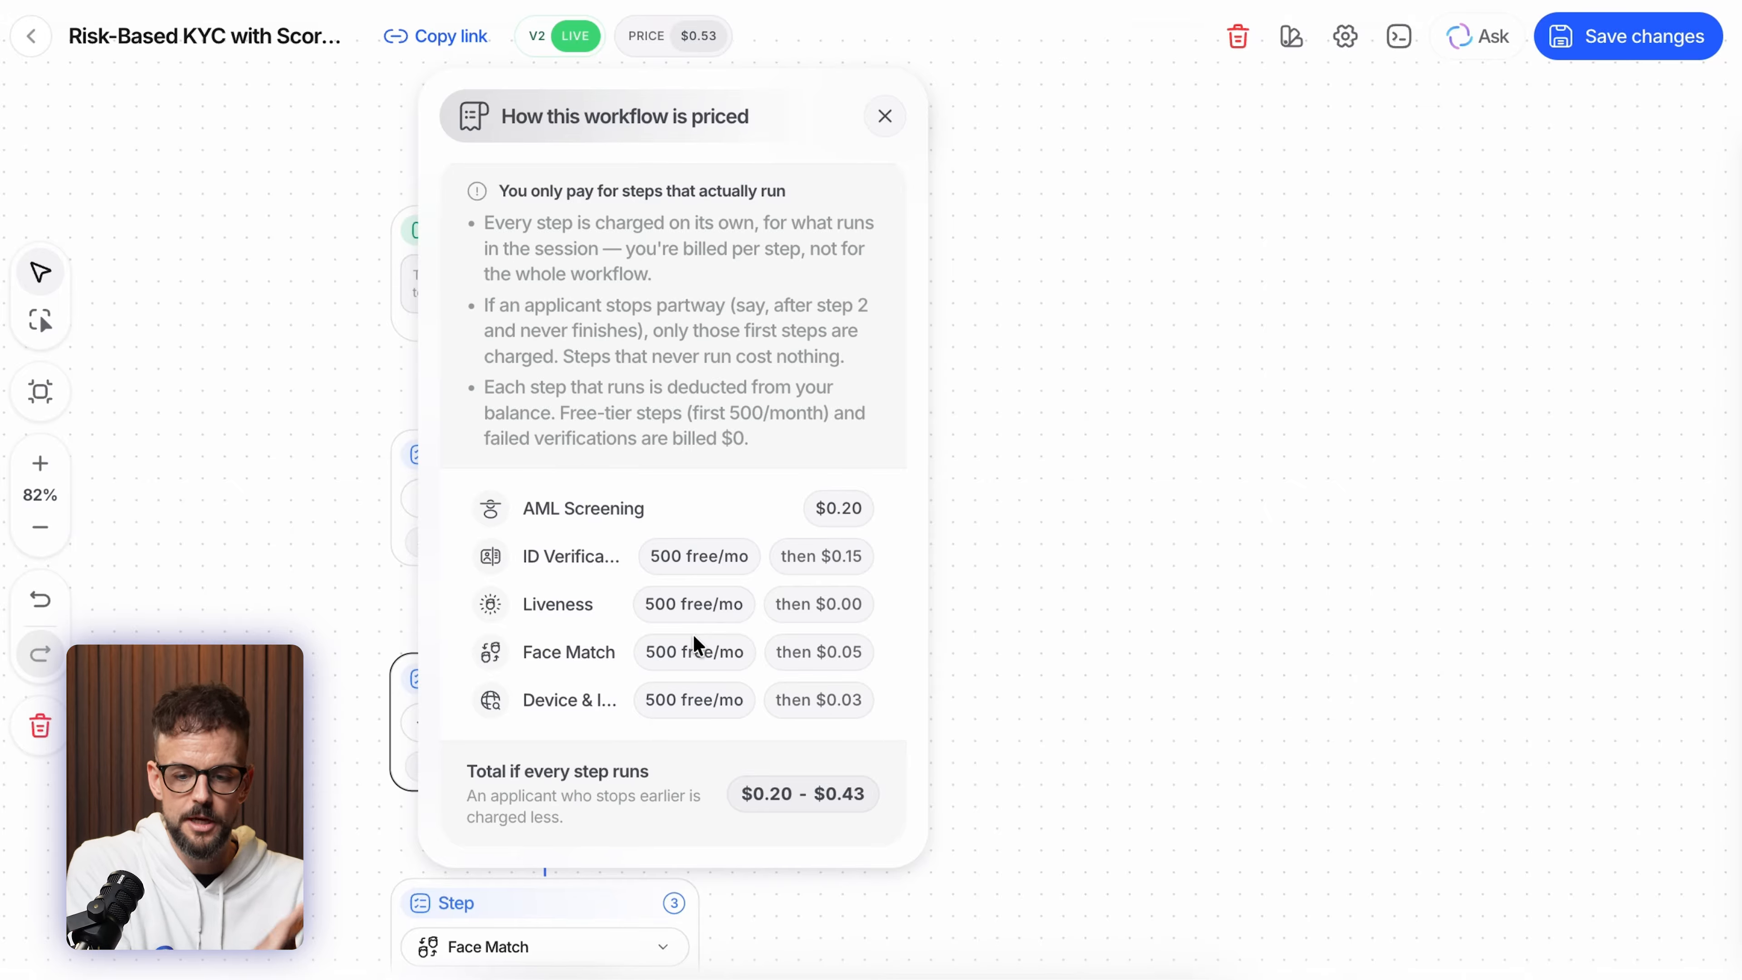
{"action": "left_click", "coordinate": [1383, 581]}
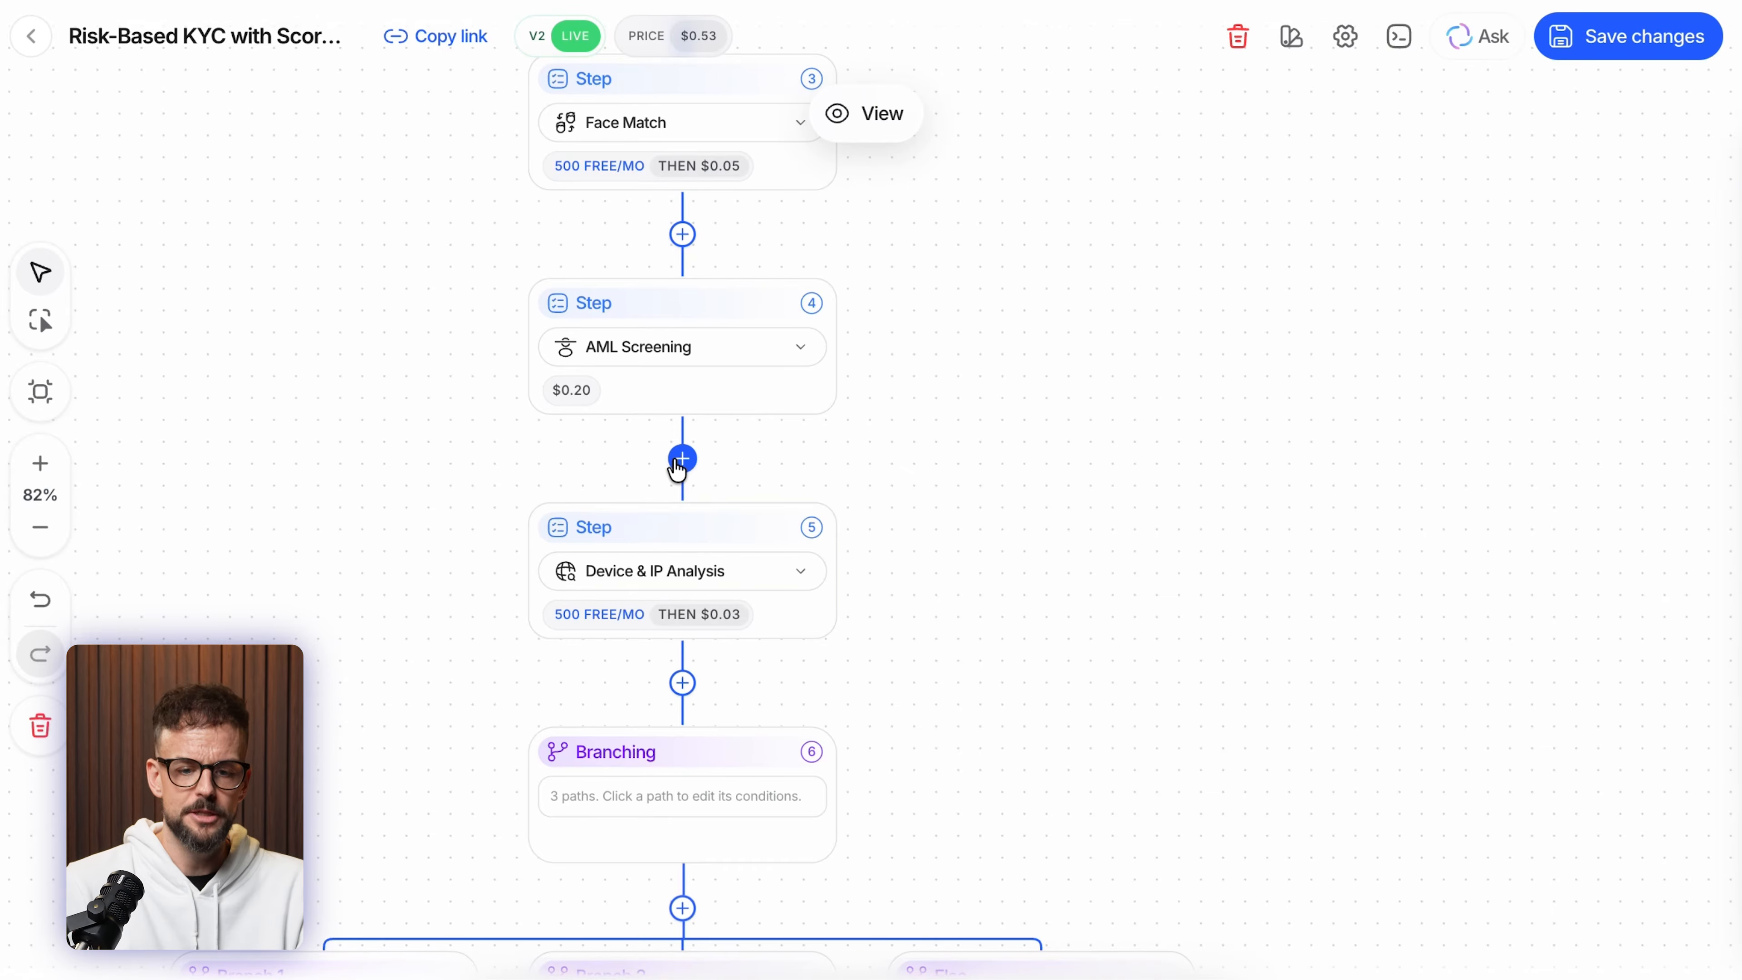
- Insert a Database Validation step between AML Screening and Device & IP Analysis
{"action": "left_click", "coordinate": [680, 460]}
{"action": "left_click", "coordinate": [801, 490]}
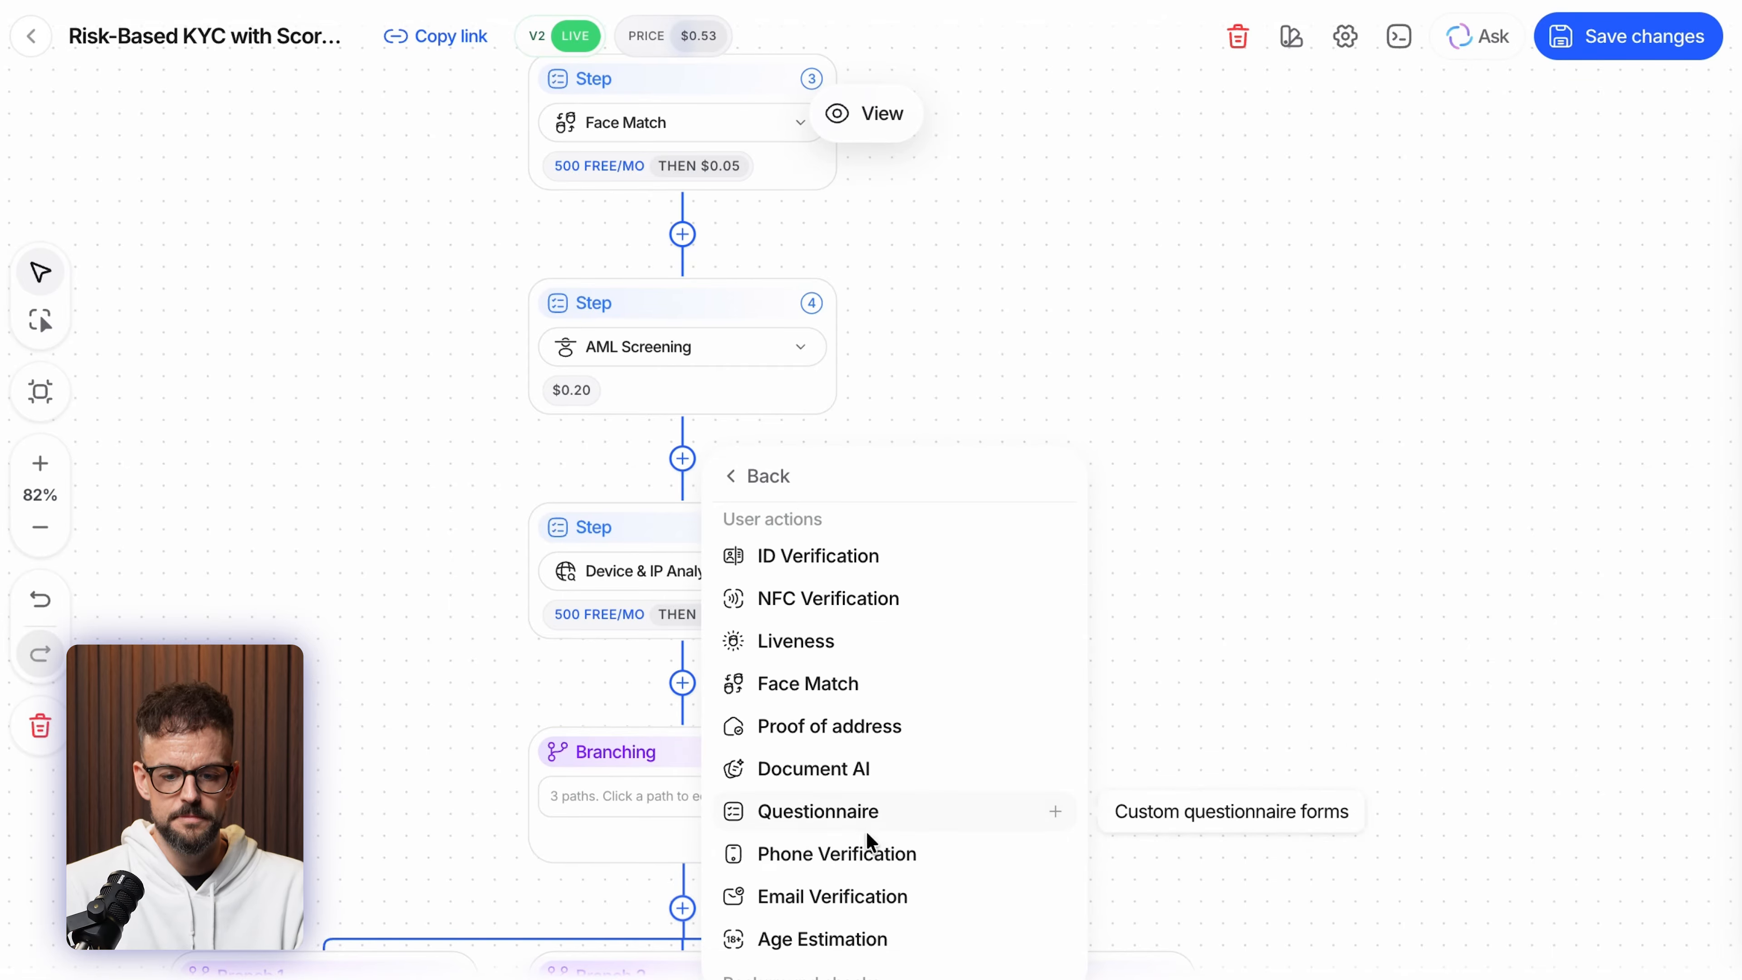
{"action": "scroll", "coordinate": [870, 841], "scroll_direction": "down", "scroll_amount": 2}
{"action": "left_click", "coordinate": [875, 896]}
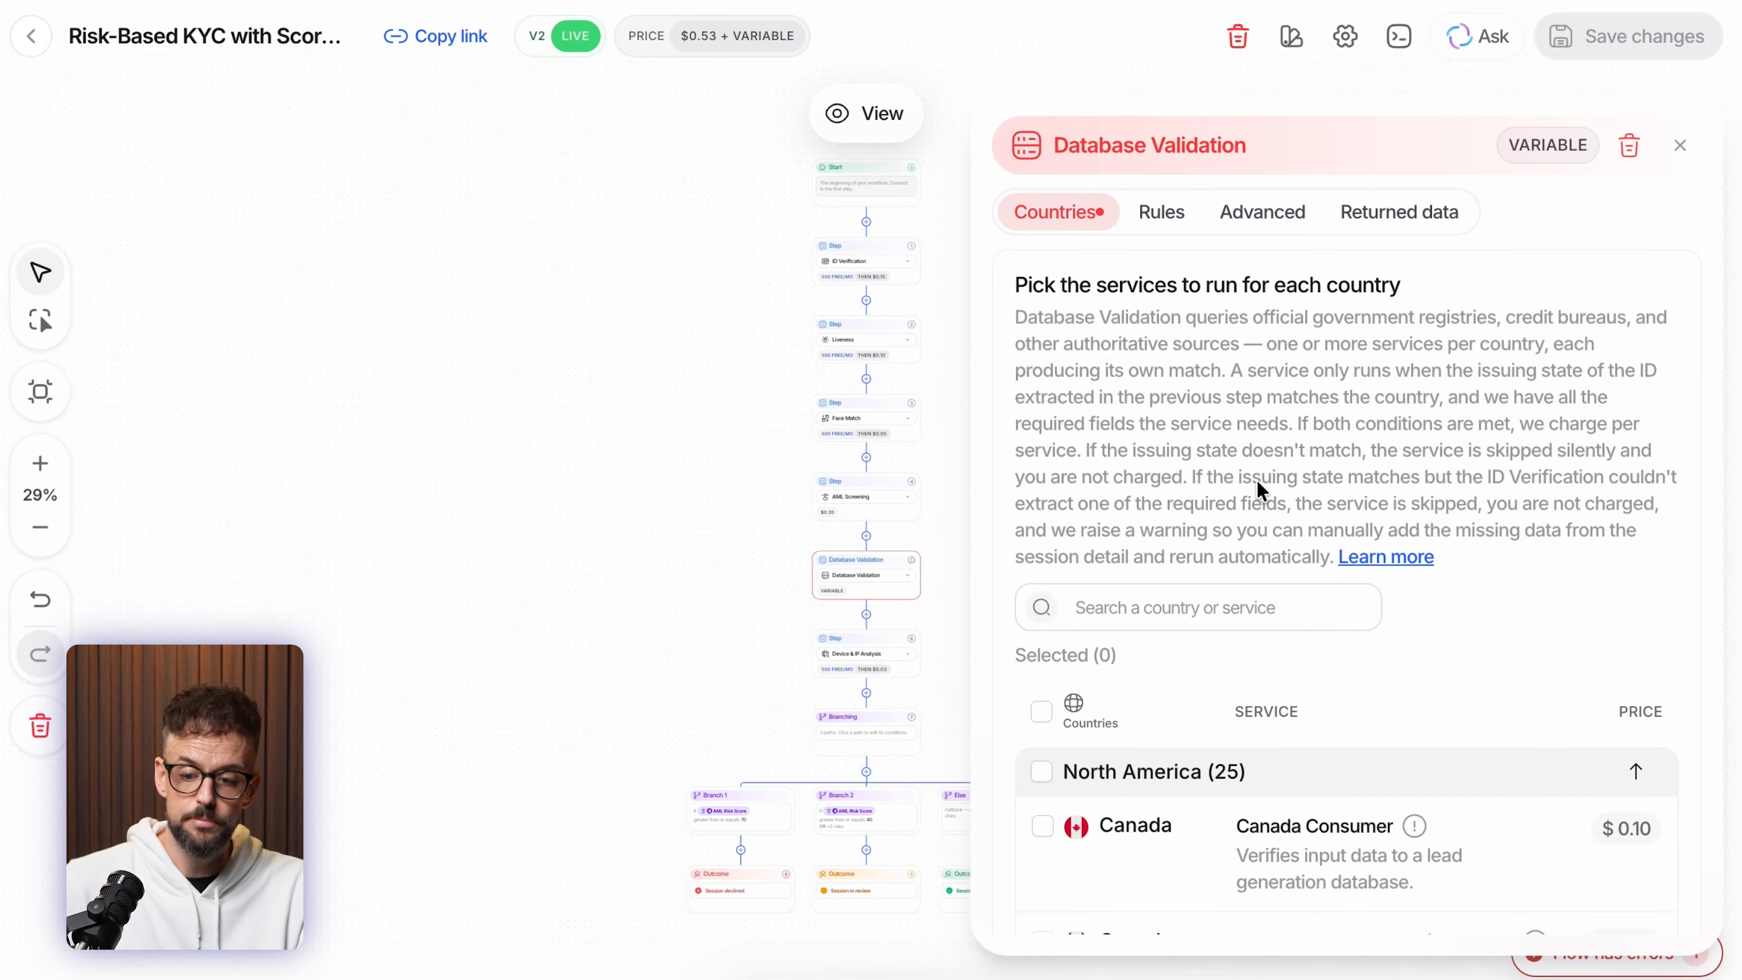
- Browse the Database Validation services and their prices by country, from North America through to South America
{"action": "scroll", "coordinate": [1269, 494], "scroll_direction": "down", "scroll_amount": 5}
{"action": "scroll", "coordinate": [1296, 582], "scroll_direction": "down", "scroll_amount": 3}
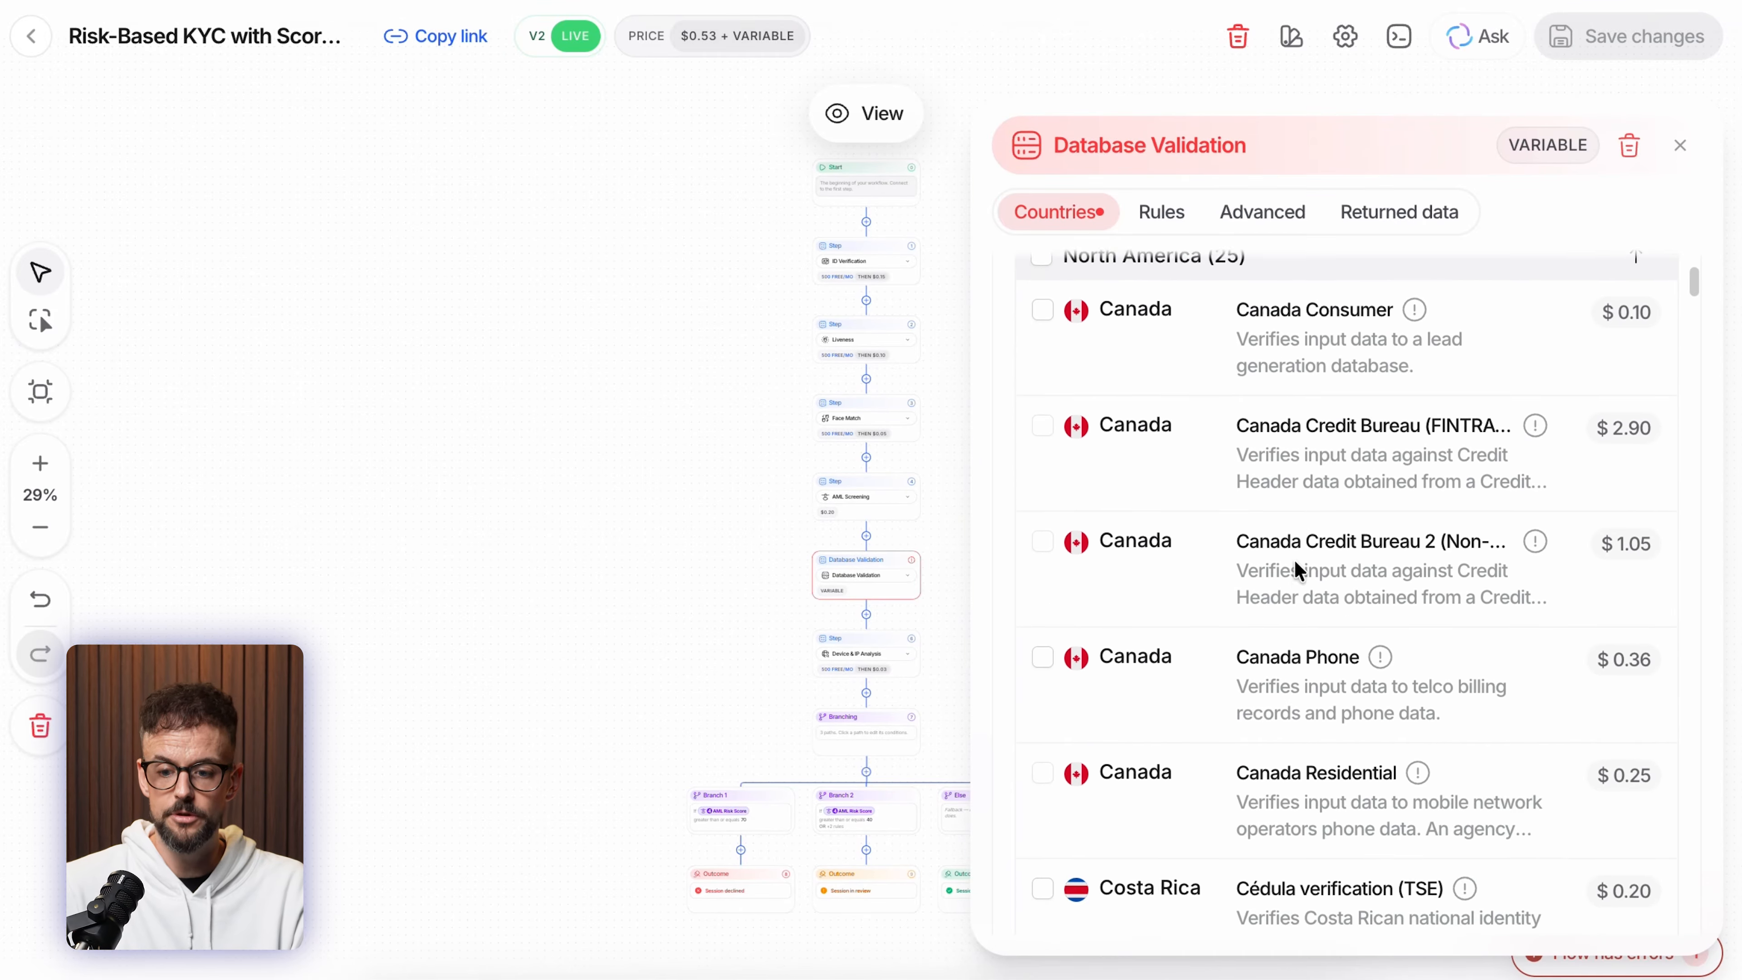
{"action": "scroll", "coordinate": [1306, 584], "scroll_direction": "up", "scroll_amount": 5}
{"action": "scroll", "coordinate": [1300, 550], "scroll_direction": "up", "scroll_amount": 3}
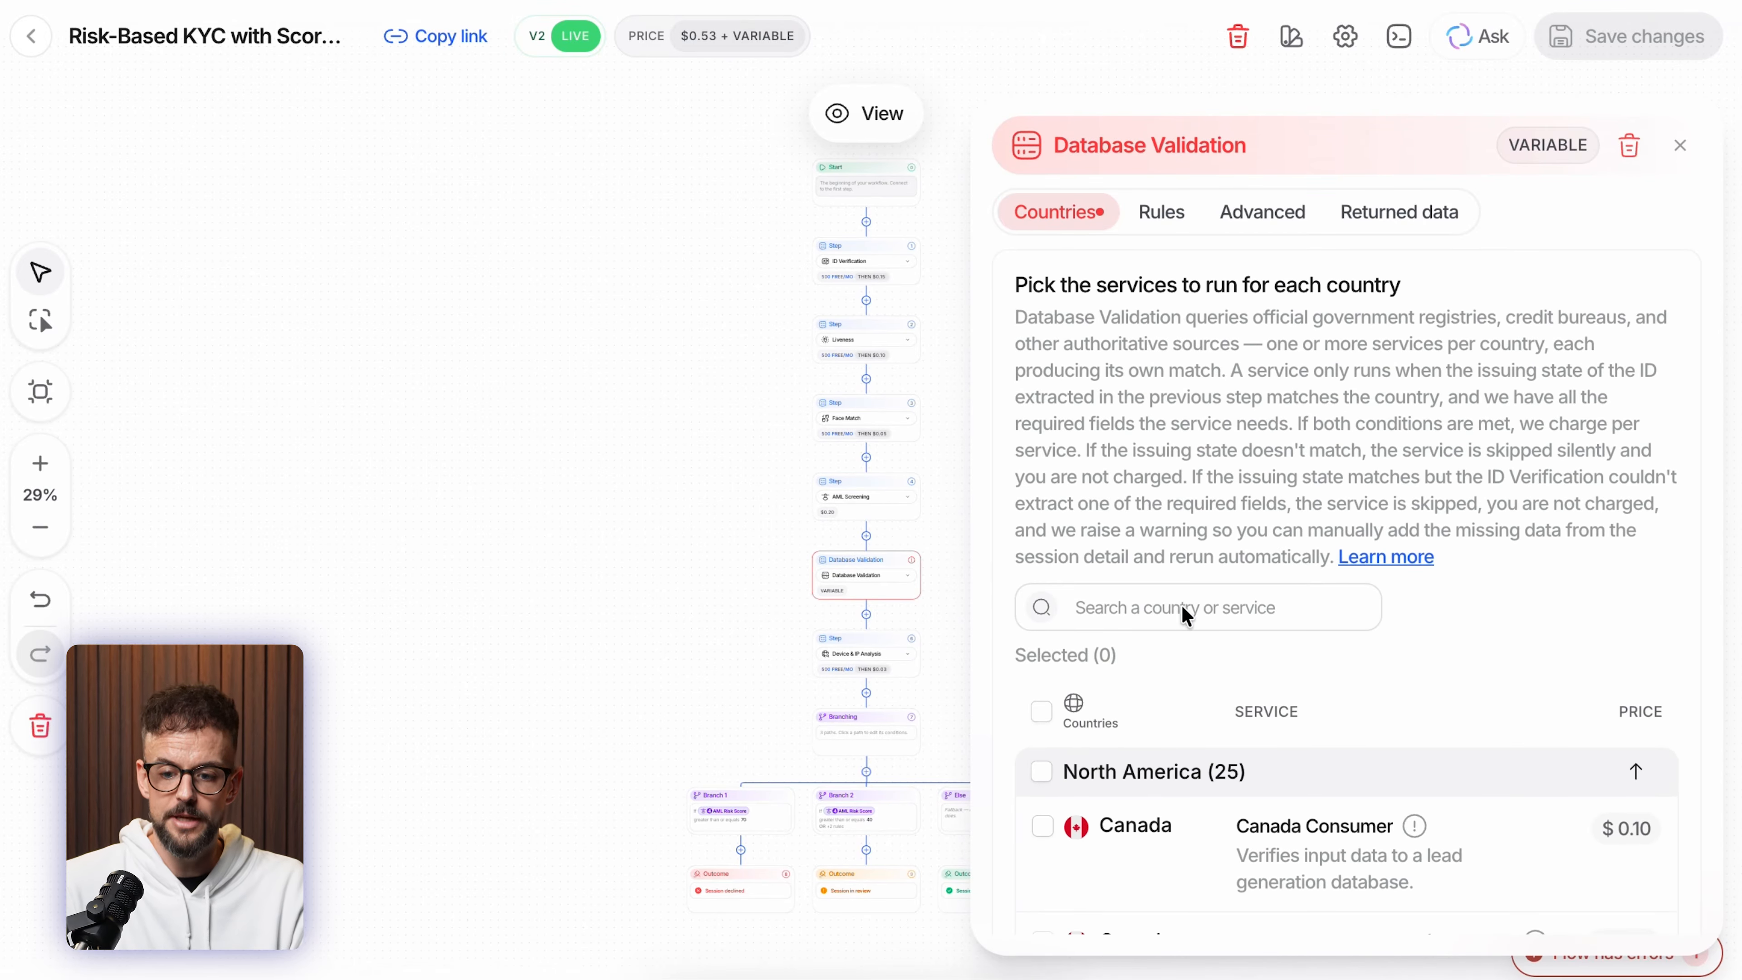
{"action": "scroll", "coordinate": [1367, 645], "scroll_direction": "down", "scroll_amount": 12}
{"action": "scroll", "coordinate": [1368, 645], "scroll_direction": "down", "scroll_amount": 15}
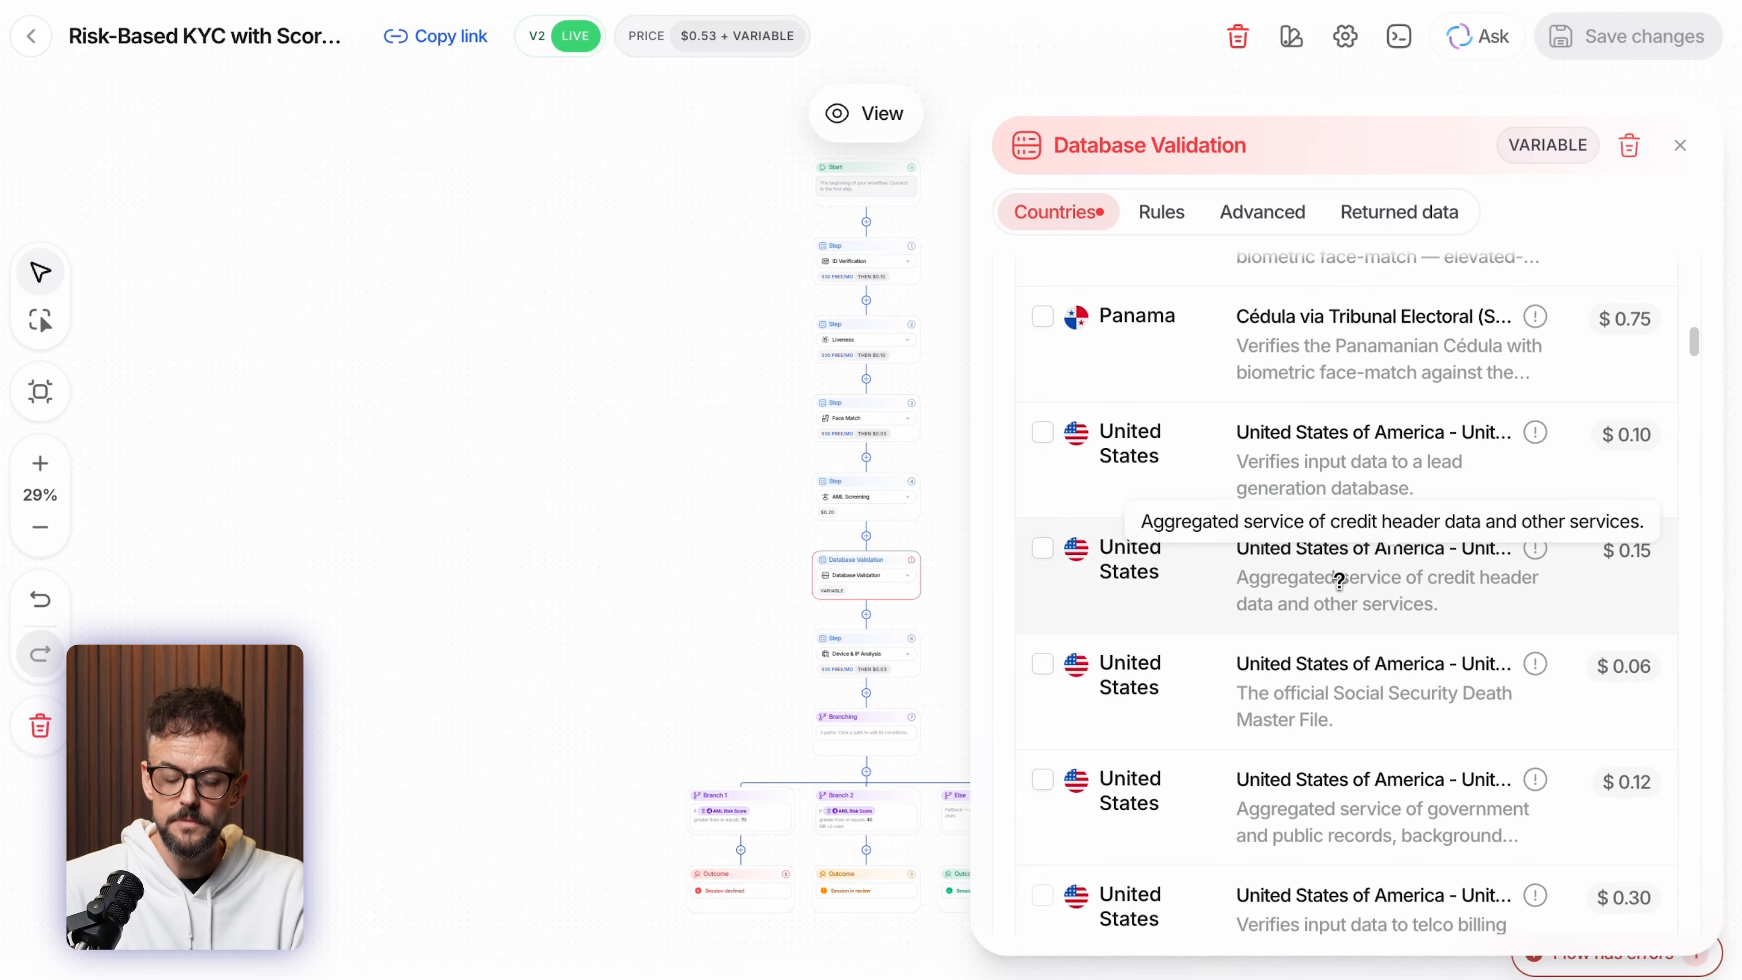
{"action": "scroll", "coordinate": [1337, 604], "scroll_direction": "down", "scroll_amount": 7}
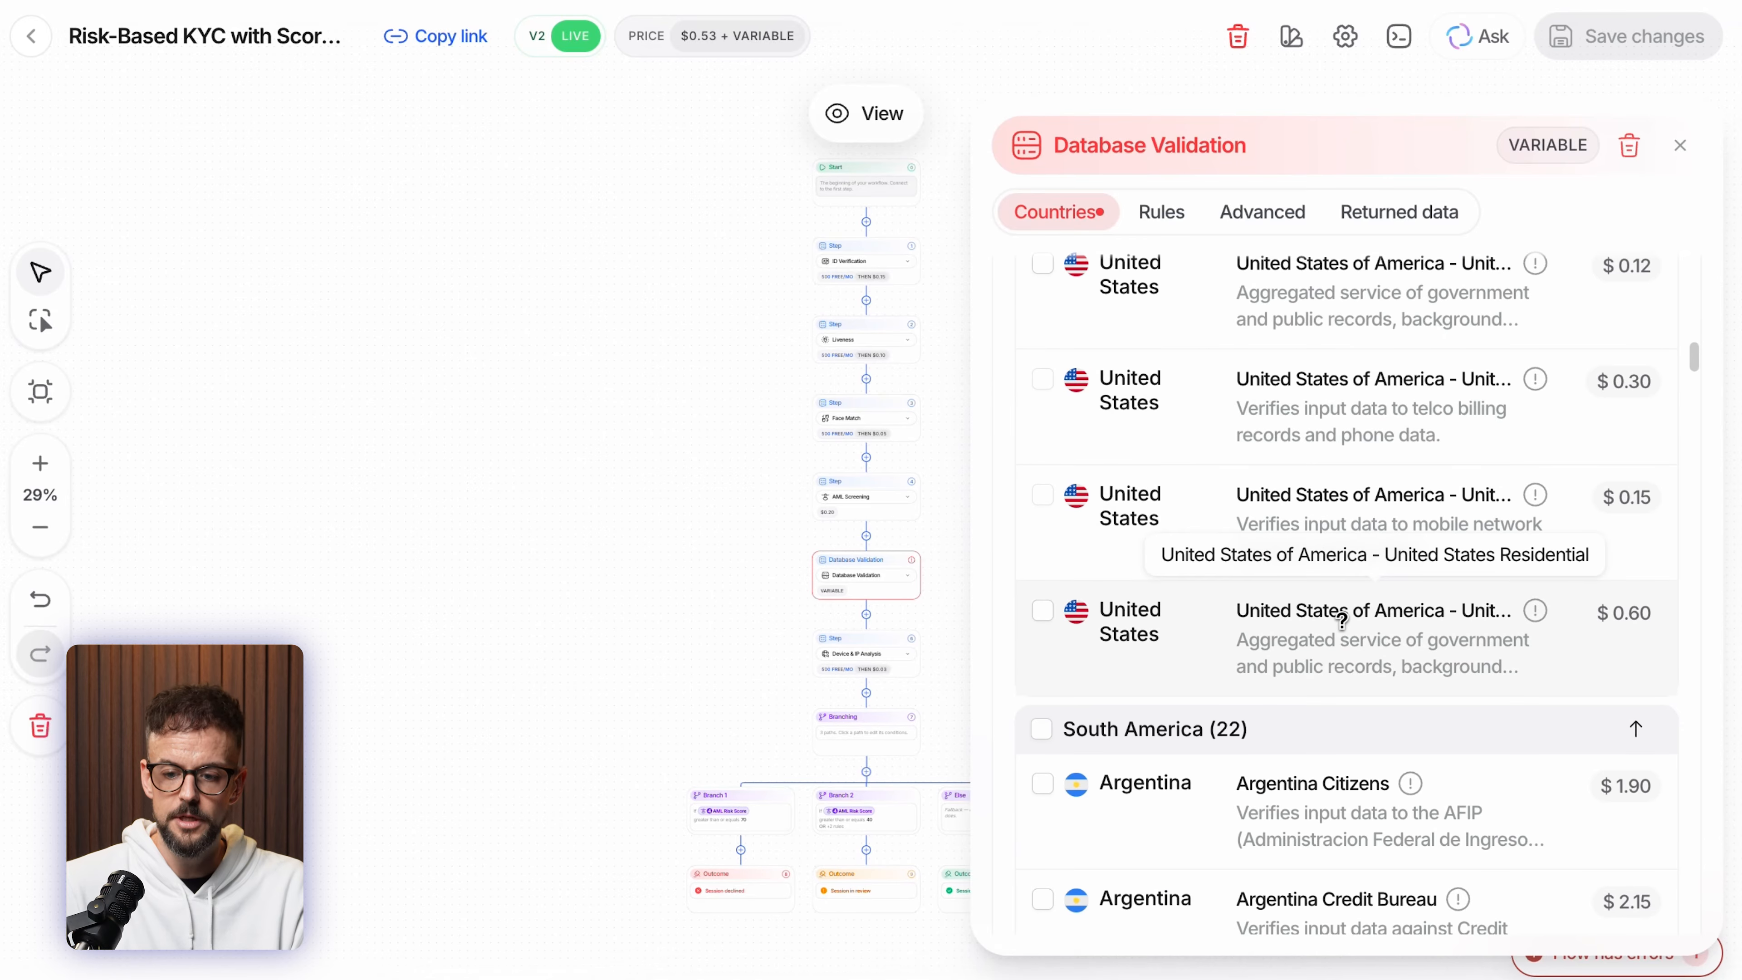
{"action": "scroll", "coordinate": [1341, 628], "scroll_direction": "down", "scroll_amount": 6}
{"action": "scroll", "coordinate": [1341, 625], "scroll_direction": "up", "scroll_amount": 20}
- Search the Database Validation services for "germany" and examine the services offered for that country
{"action": "left_click", "coordinate": [1155, 567]}
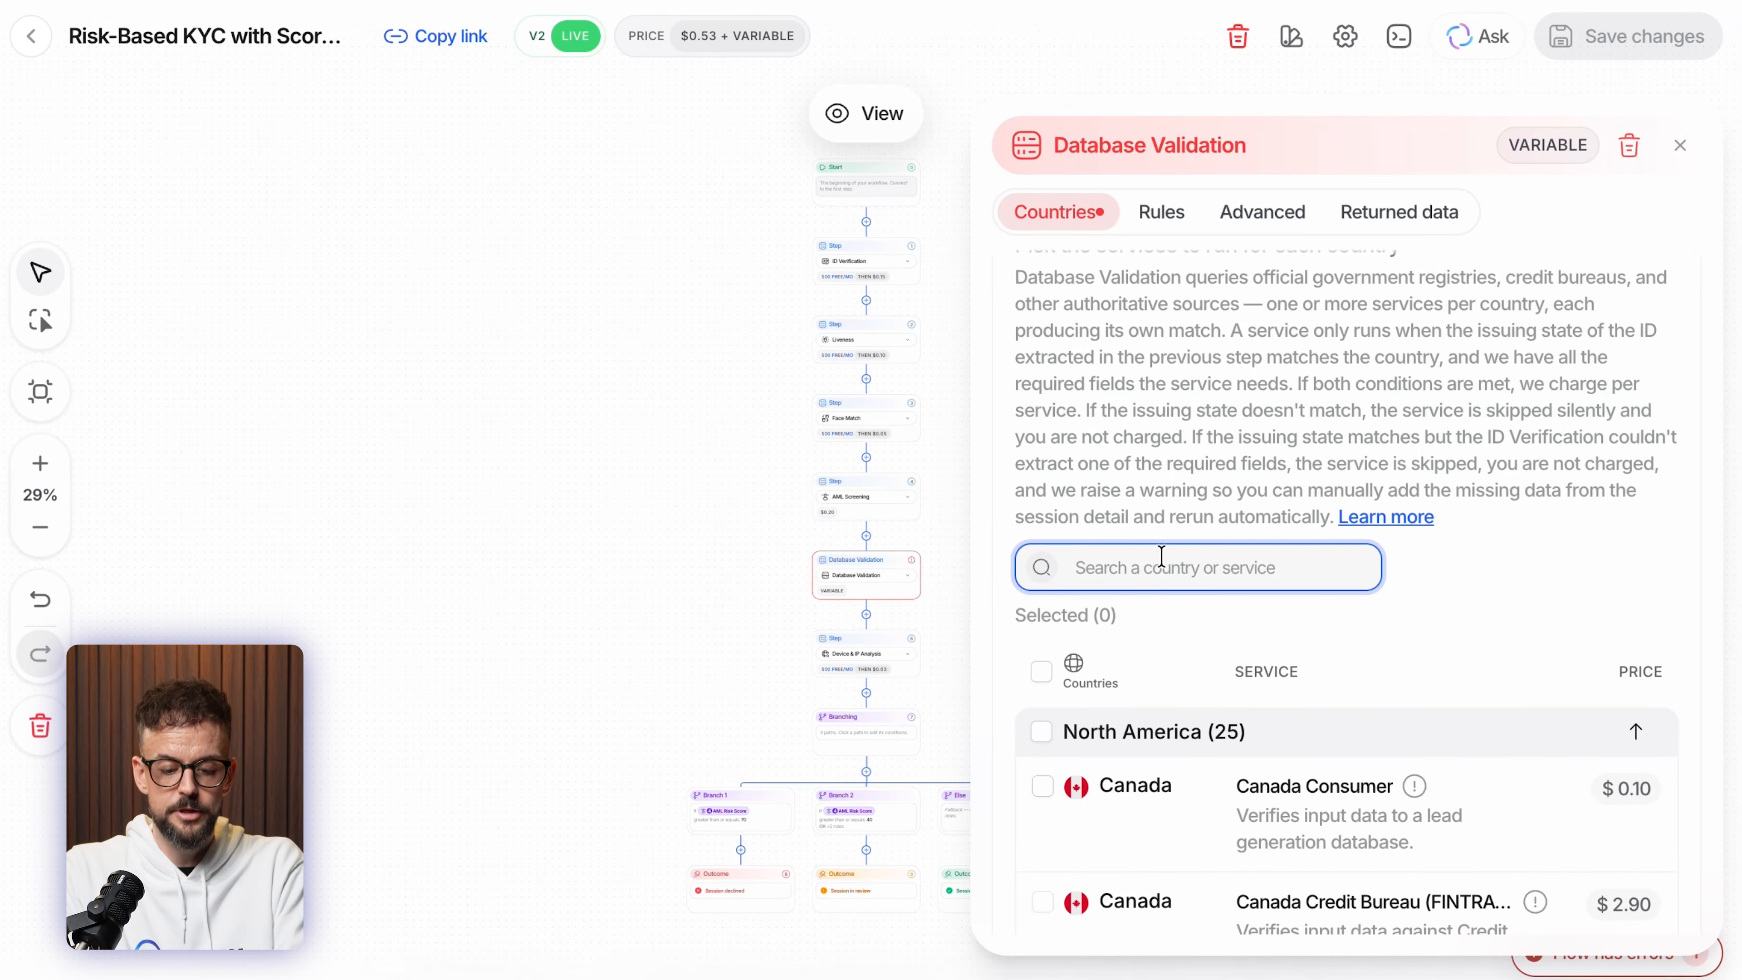
{"action": "type", "text": "germany"}
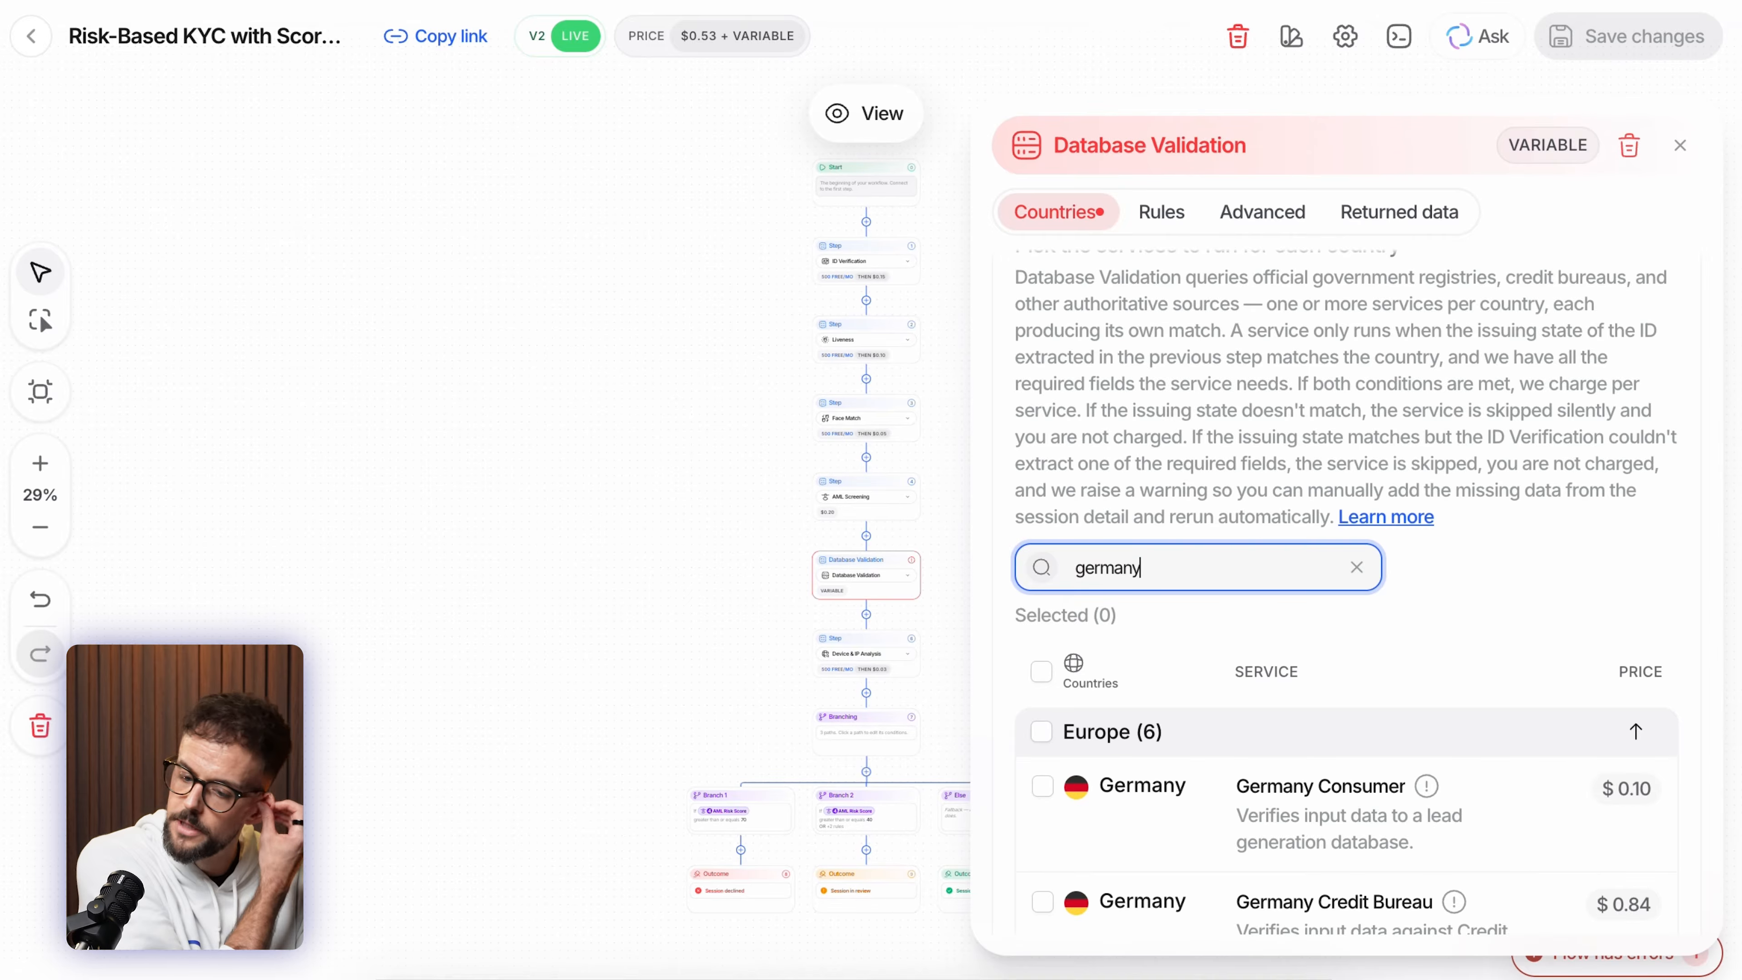
{"action": "left_click", "coordinate": [1361, 570]}
{"action": "scroll", "coordinate": [1109, 809], "scroll_direction": "down", "scroll_amount": 5}
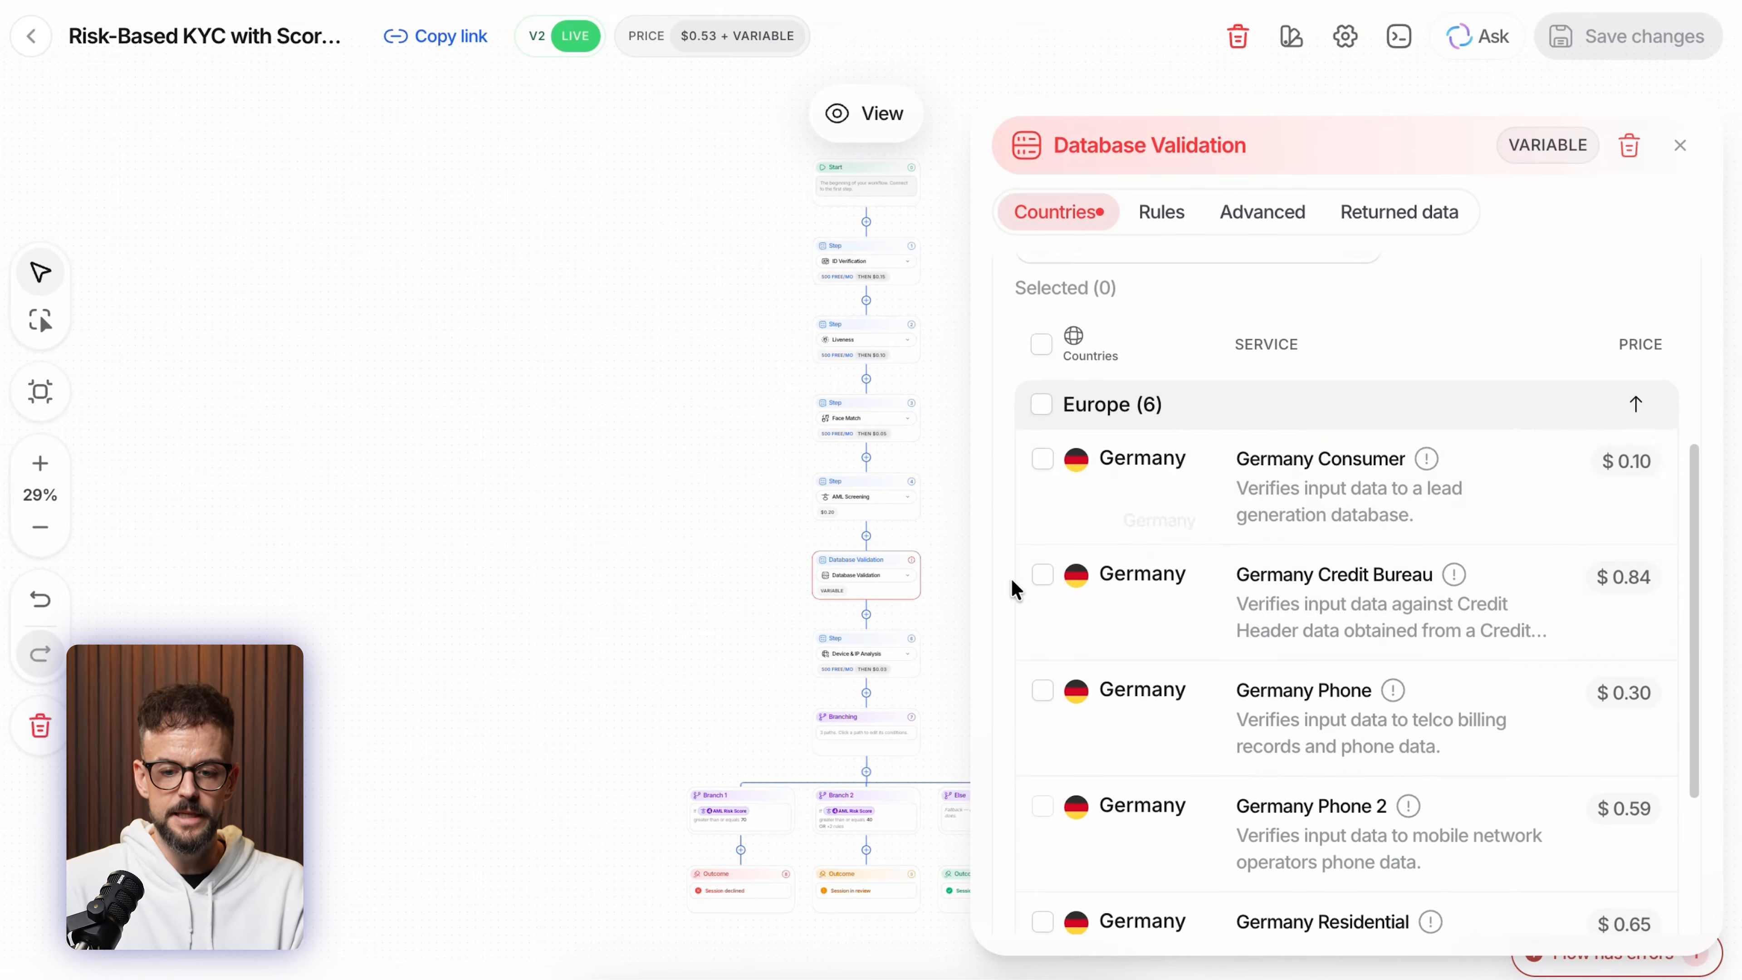
{"action": "left_click", "coordinate": [1042, 458]}
{"action": "left_click", "coordinate": [1042, 577]}
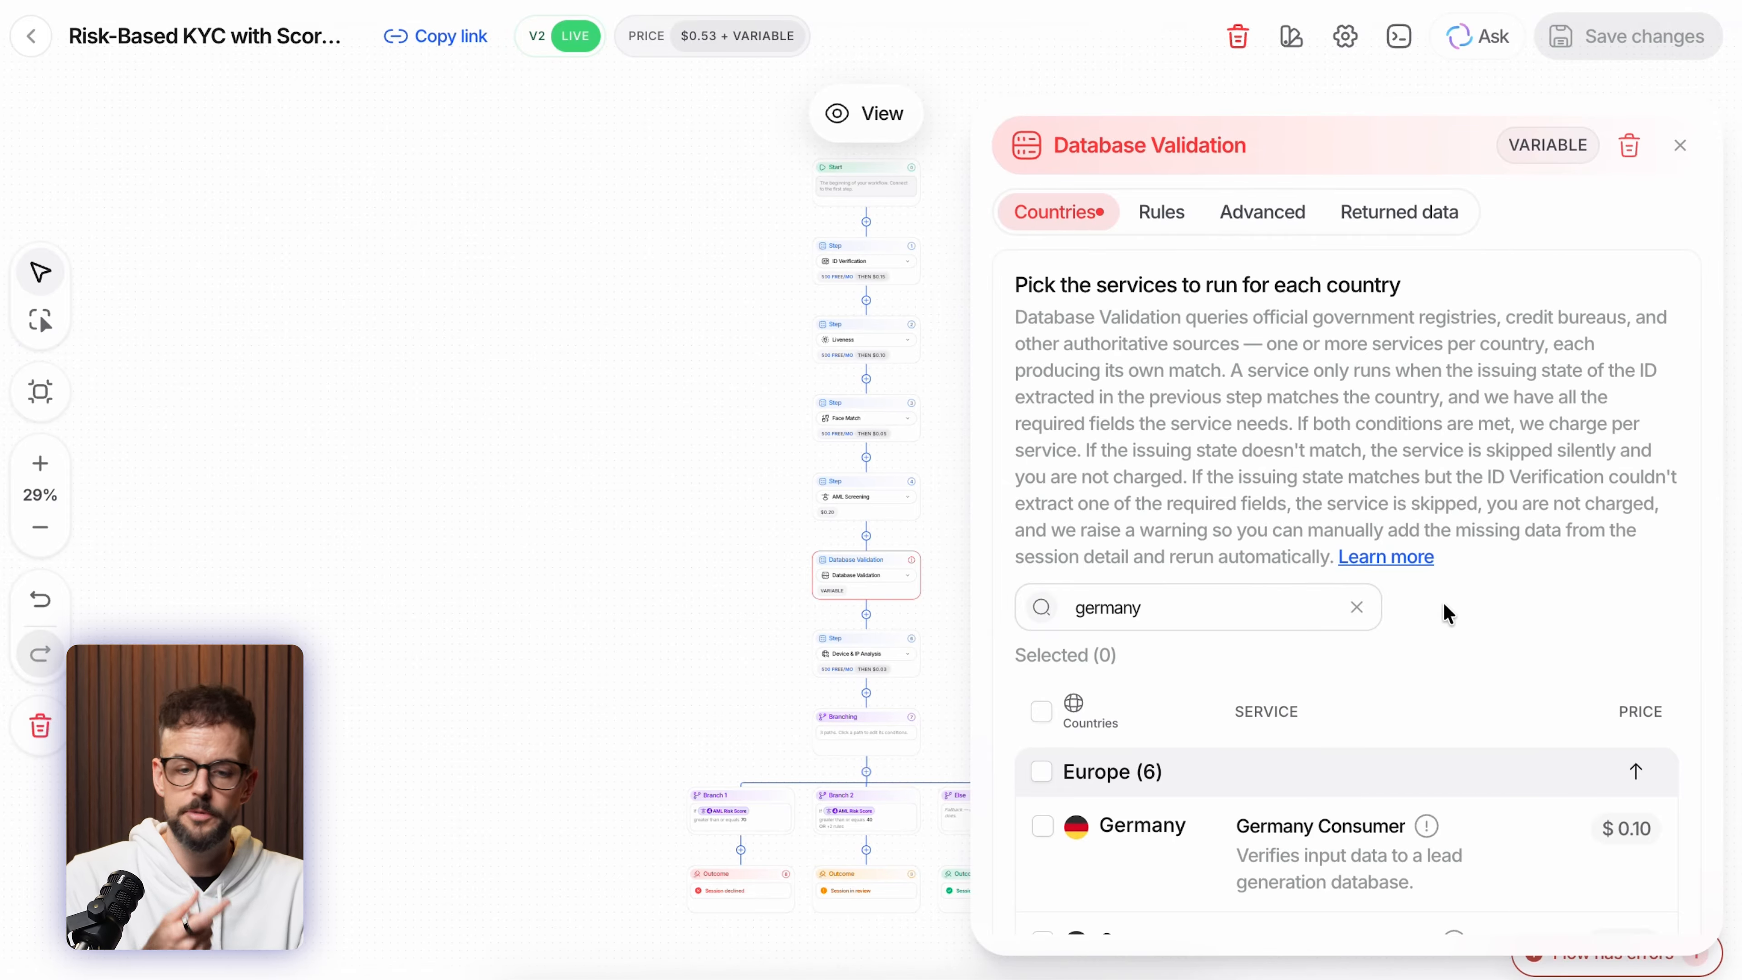
- Review the Database Validation rules, advanced settings and returned data, then view the explanation of partial matching and close it
{"action": "left_click", "coordinate": [1158, 220]}
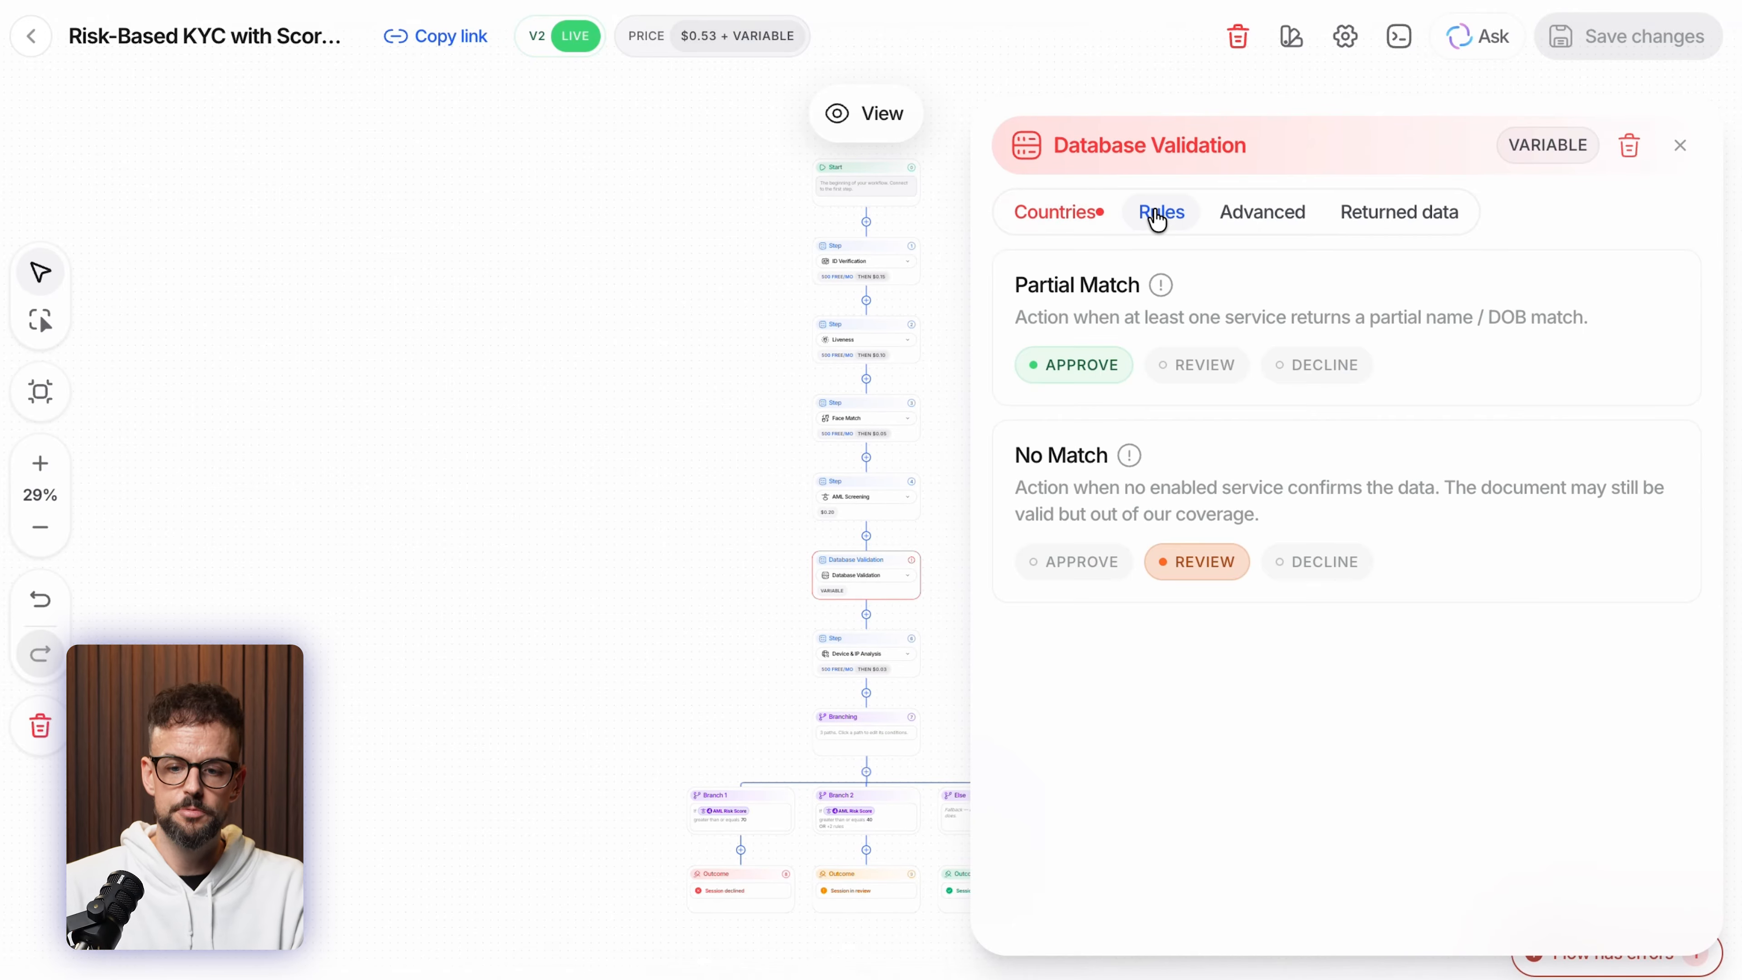
{"action": "left_click", "coordinate": [1269, 218]}
{"action": "left_click", "coordinate": [1449, 216]}
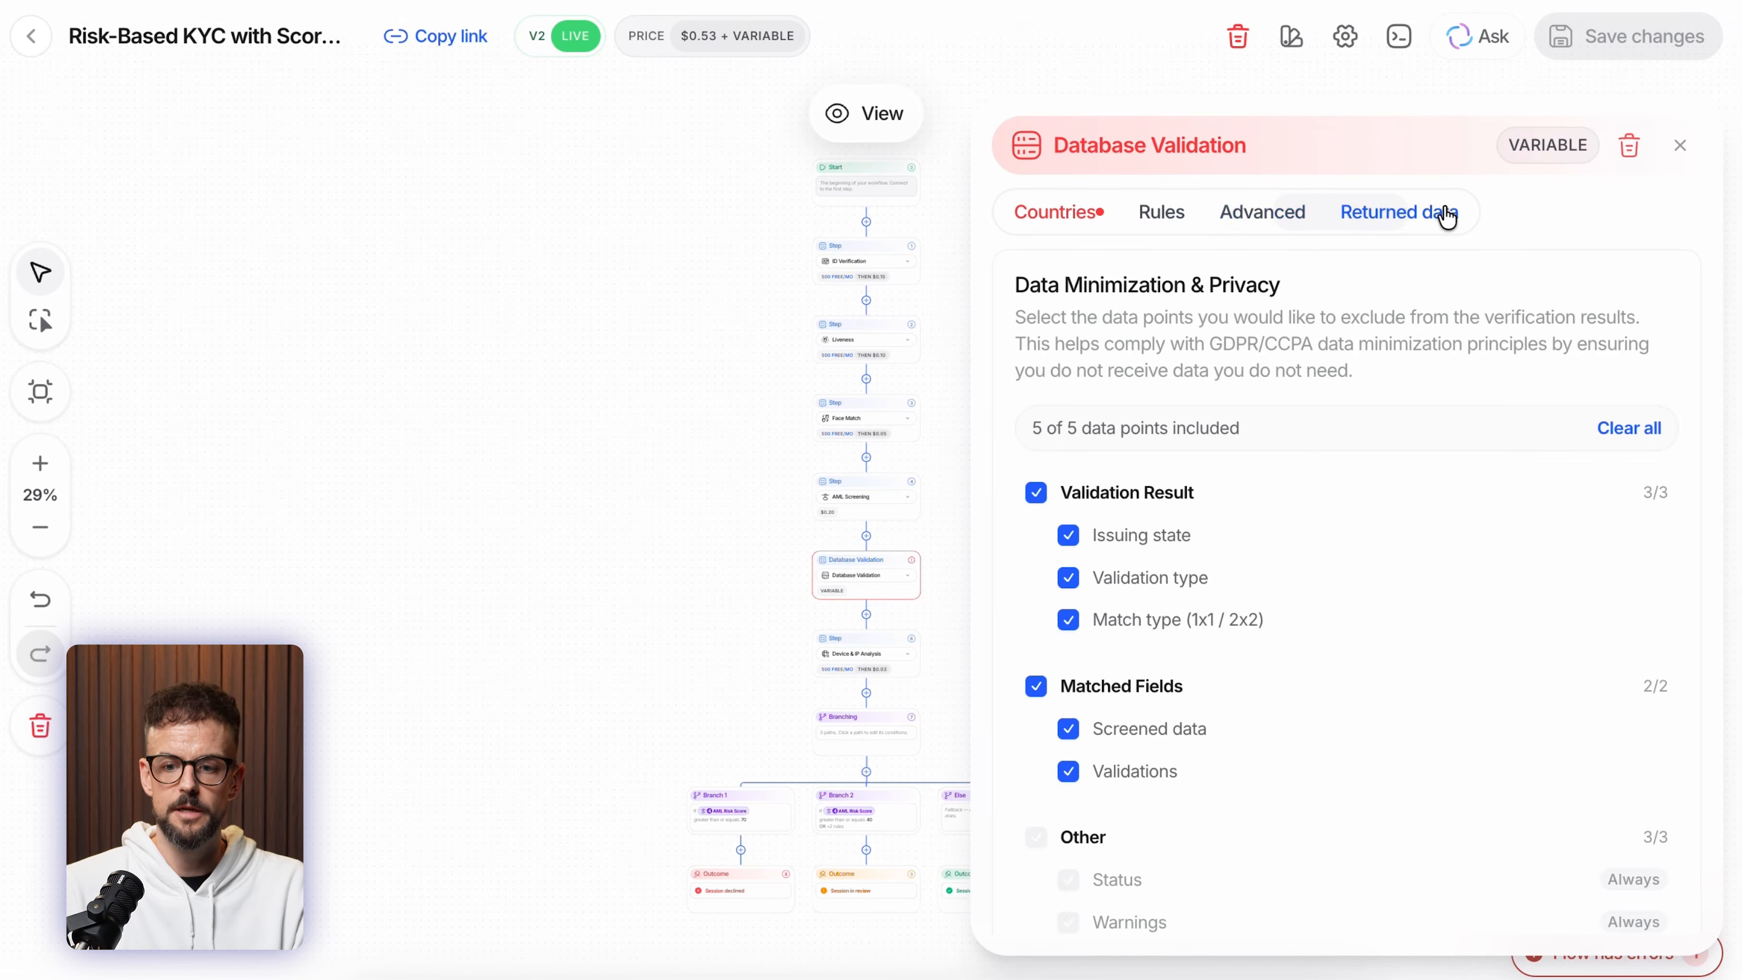
{"action": "left_click", "coordinate": [1177, 233]}
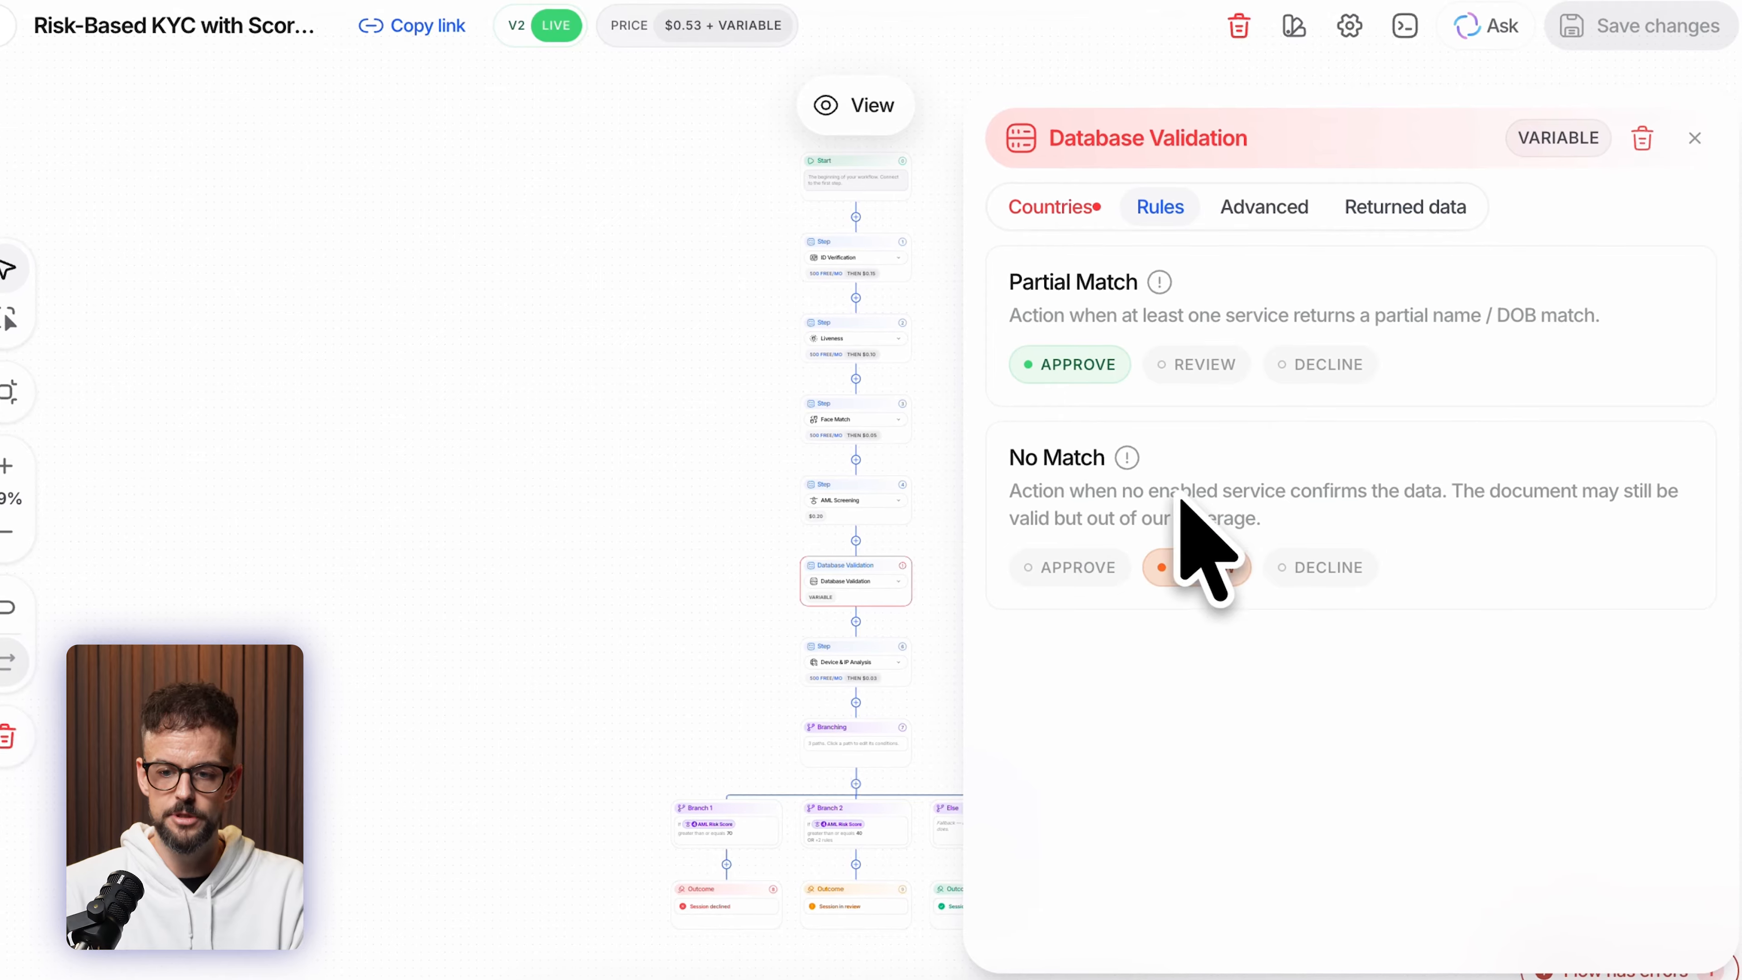
{"action": "left_click", "coordinate": [1159, 282]}
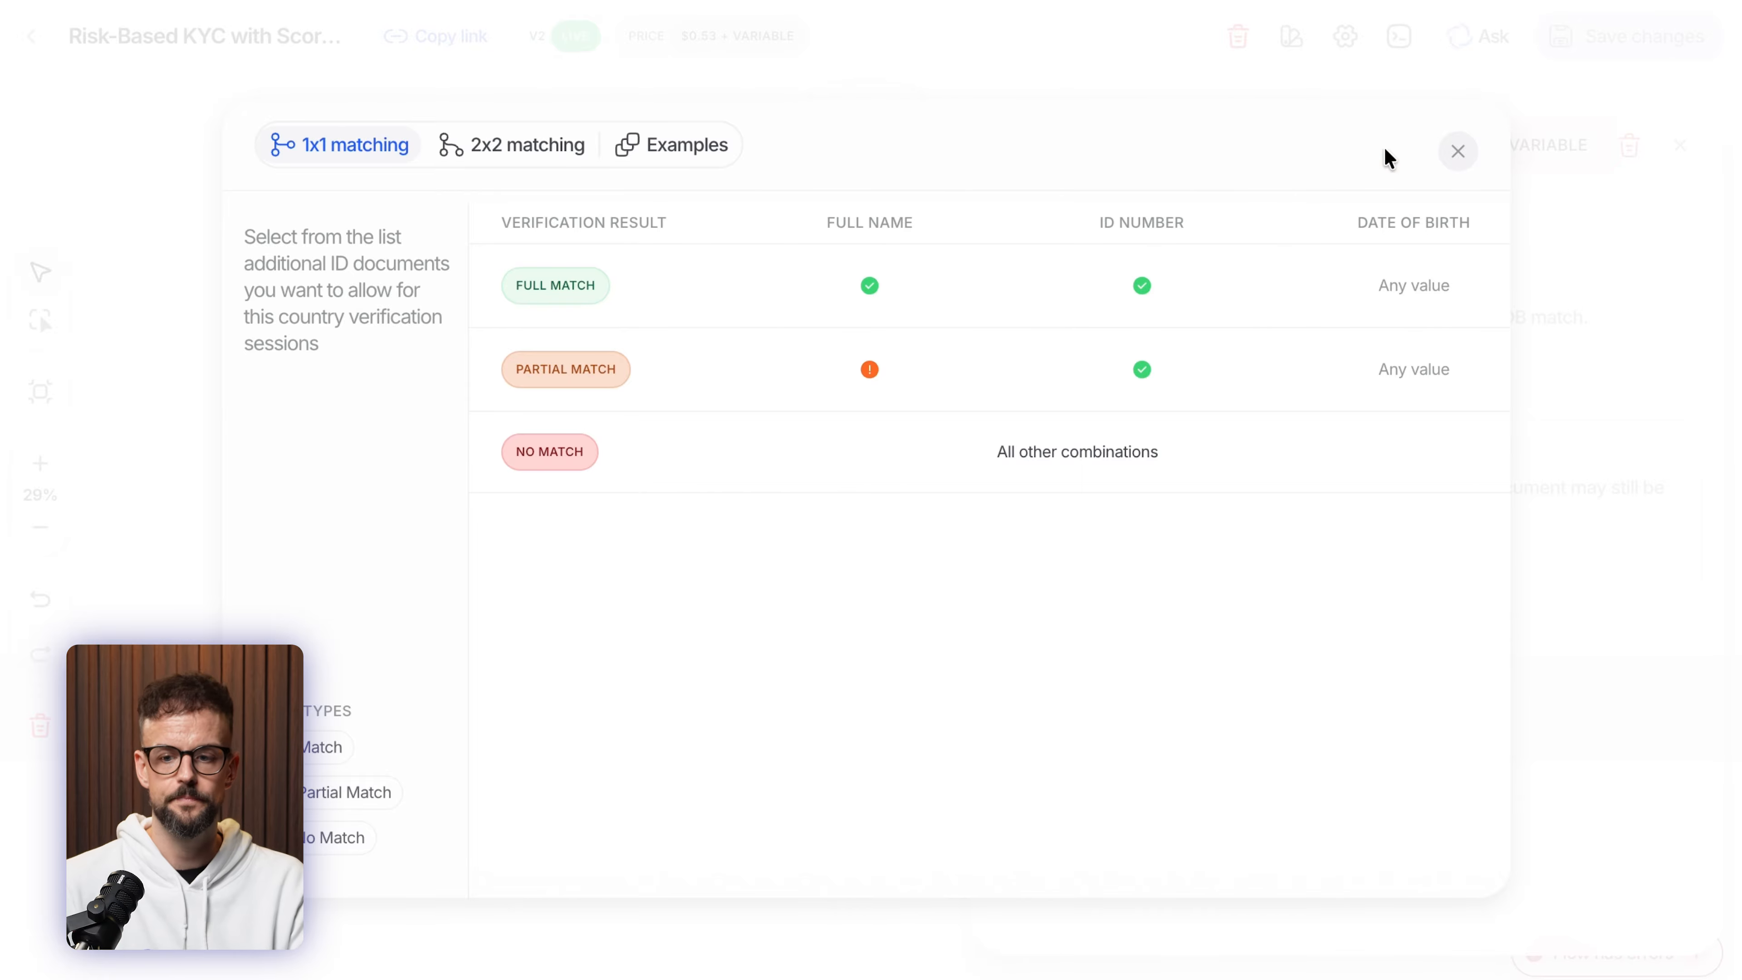
{"action": "left_click", "coordinate": [1458, 151]}
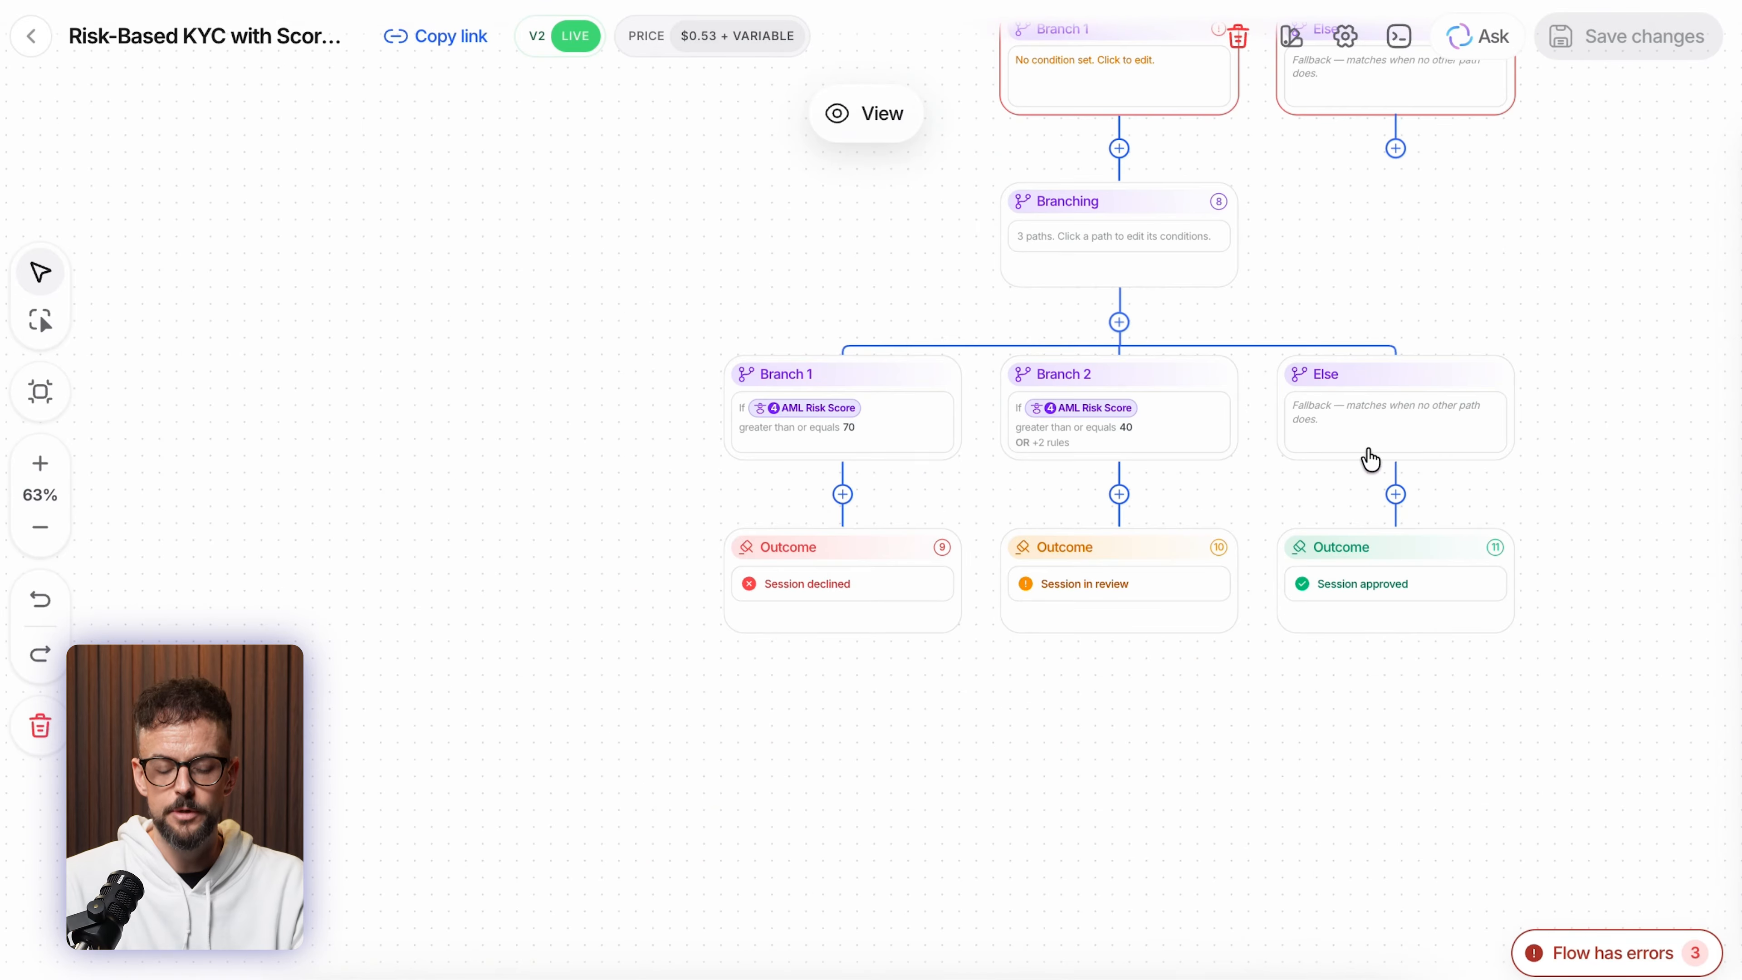
- Examine the AML risk score, VPN and Tor conditions of the three-path branching block, then close its settings
{"action": "left_click_drag", "start_coordinate": [1415, 262], "coordinate": [1407, 360]}
{"action": "scroll", "coordinate": [1411, 368], "scroll_direction": "up", "scroll_amount": 3}
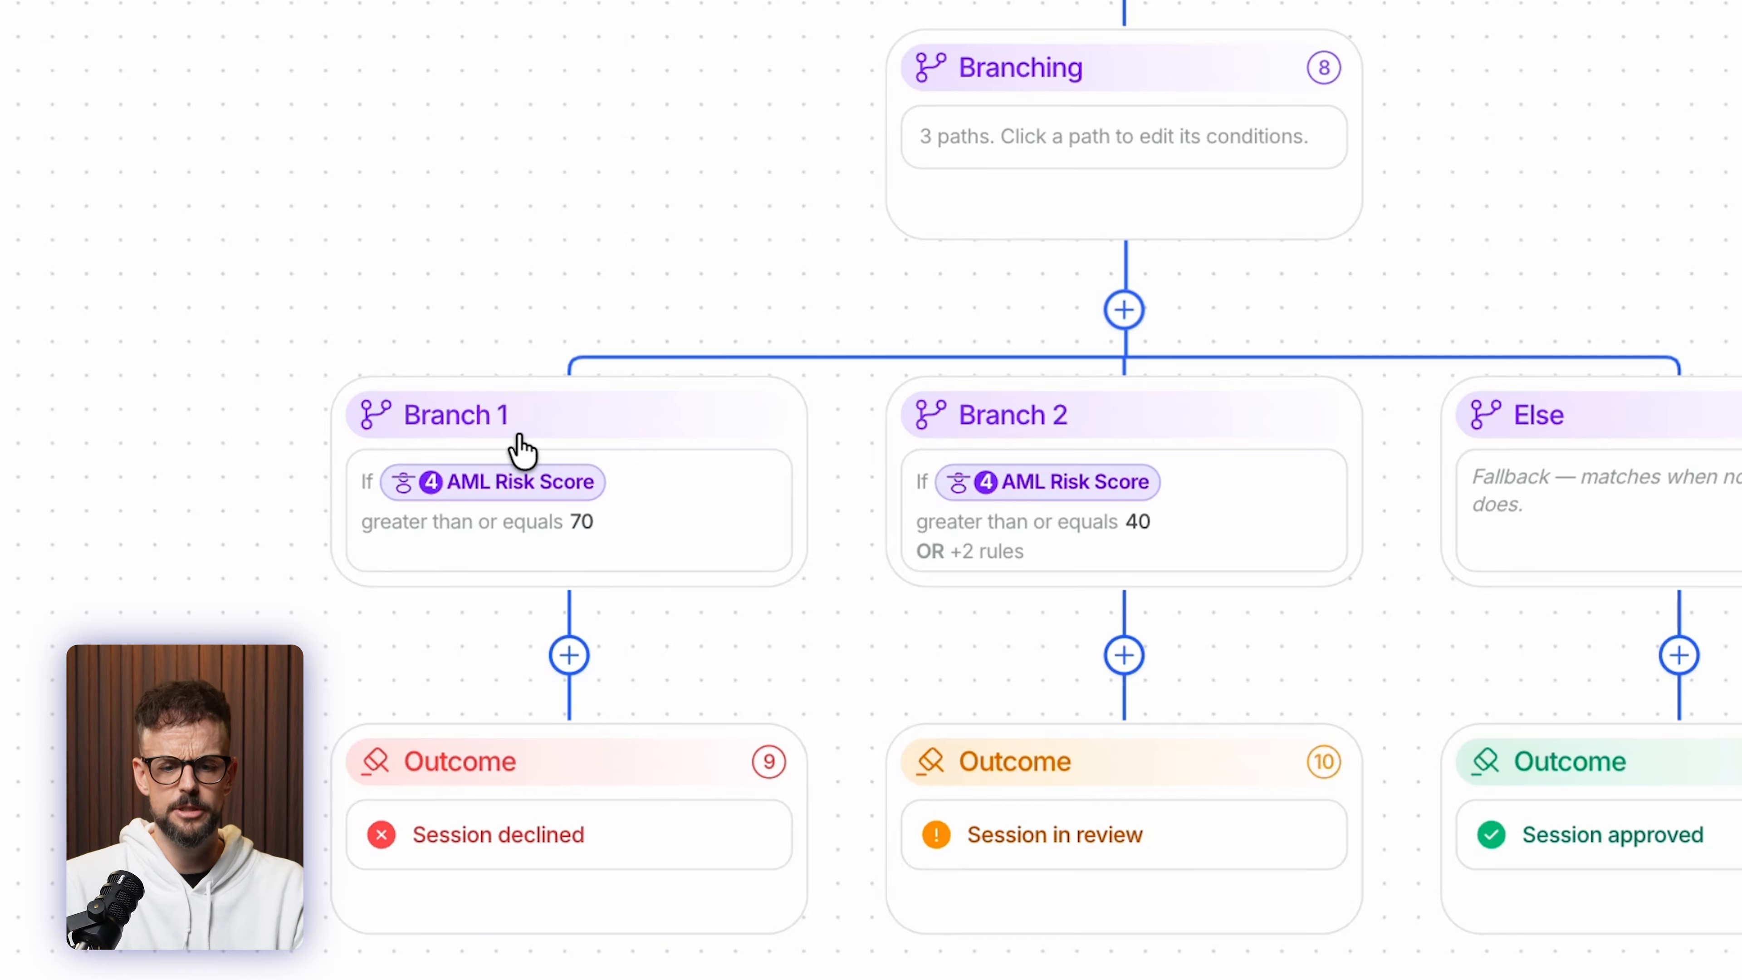
{"action": "left_click", "coordinate": [914, 467]}
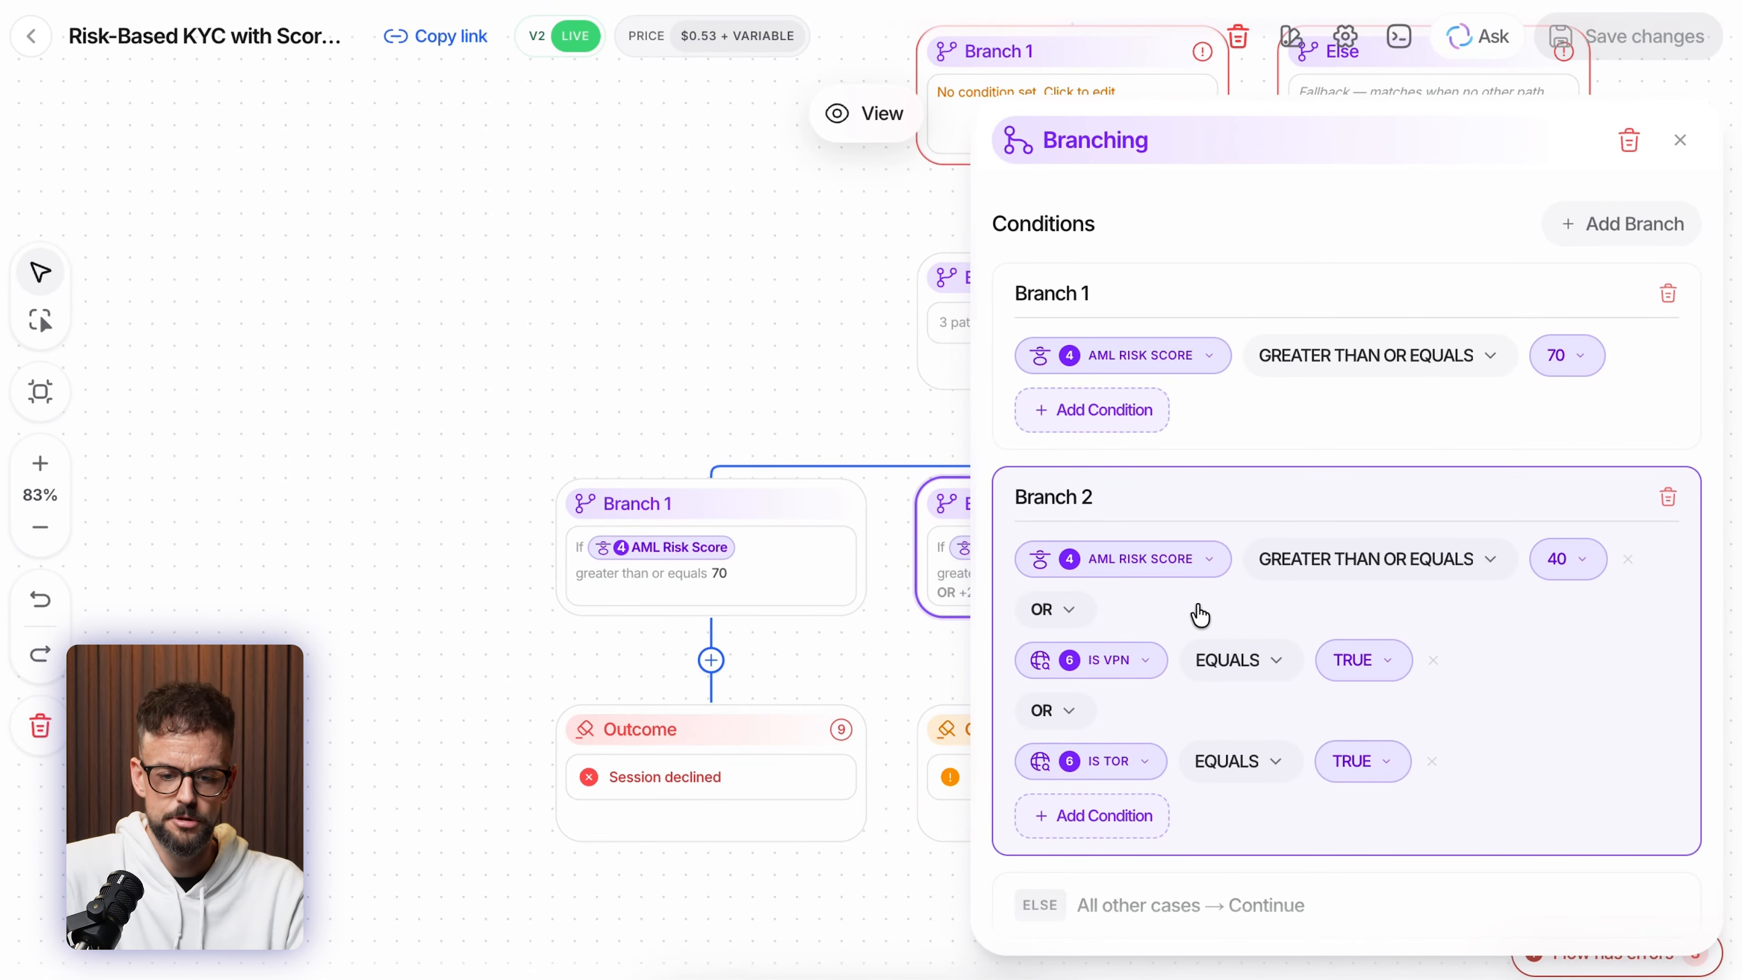
{"action": "scroll", "coordinate": [1197, 703], "scroll_direction": "down", "scroll_amount": 1}
{"action": "scroll", "coordinate": [1194, 707], "scroll_direction": "up", "scroll_amount": 1}
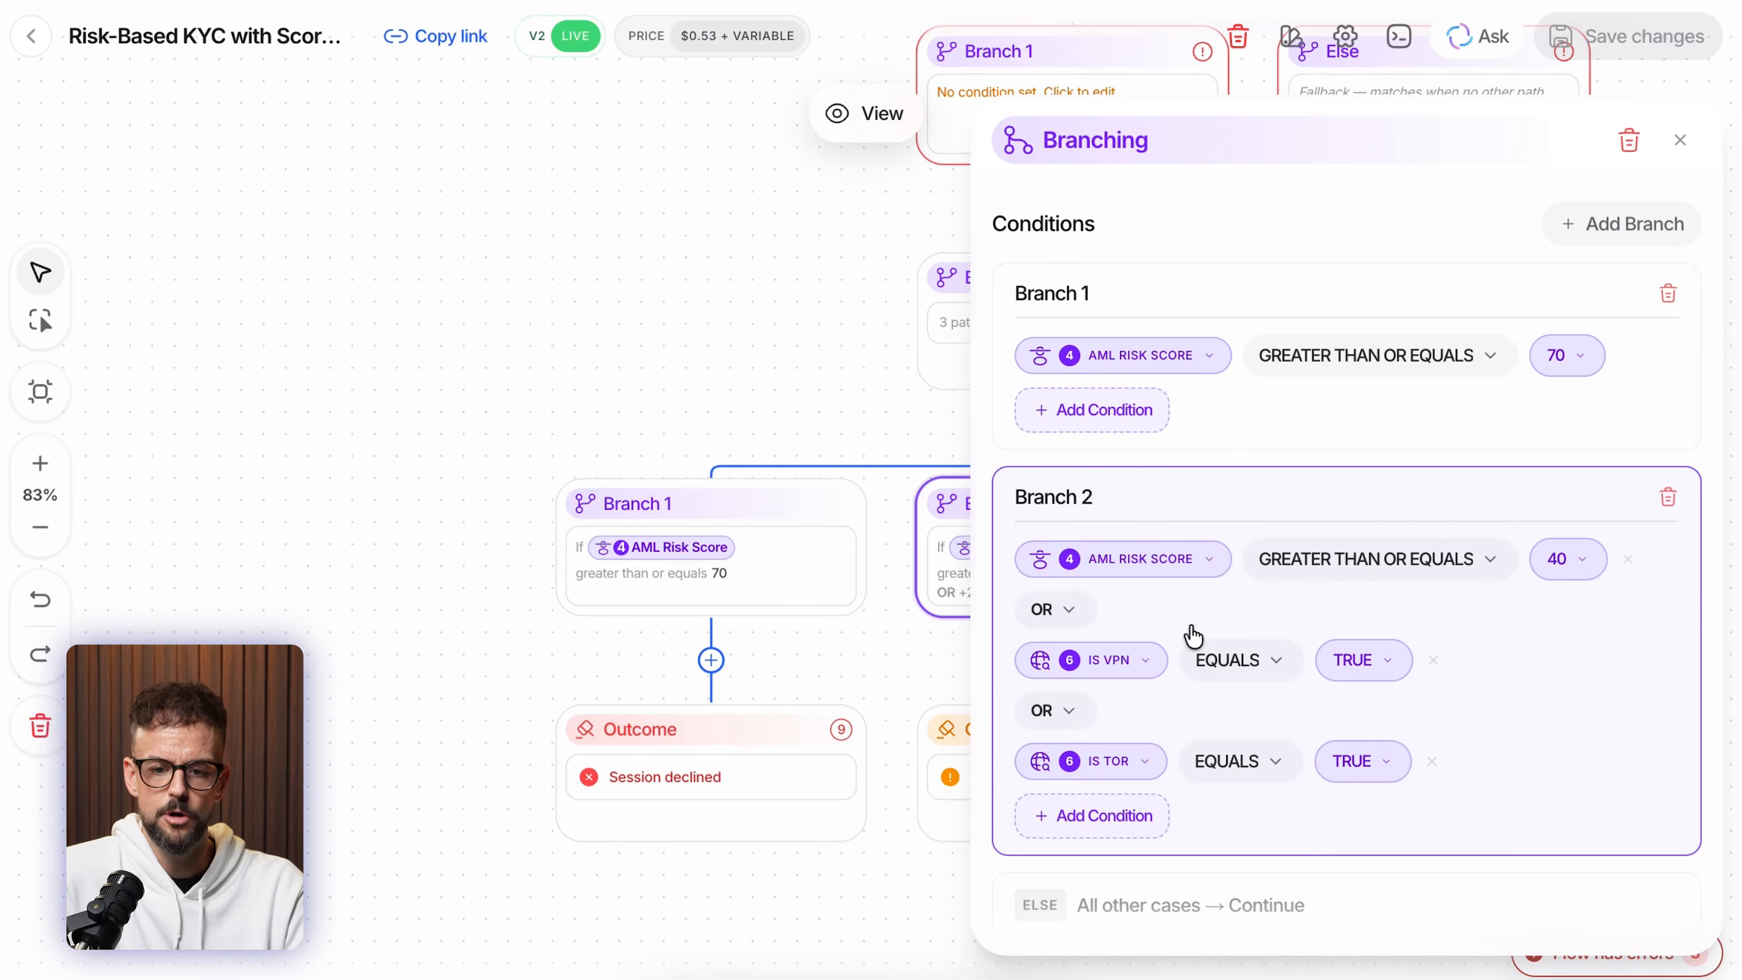
{"action": "scroll", "coordinate": [1230, 534], "scroll_direction": "down", "scroll_amount": 1}
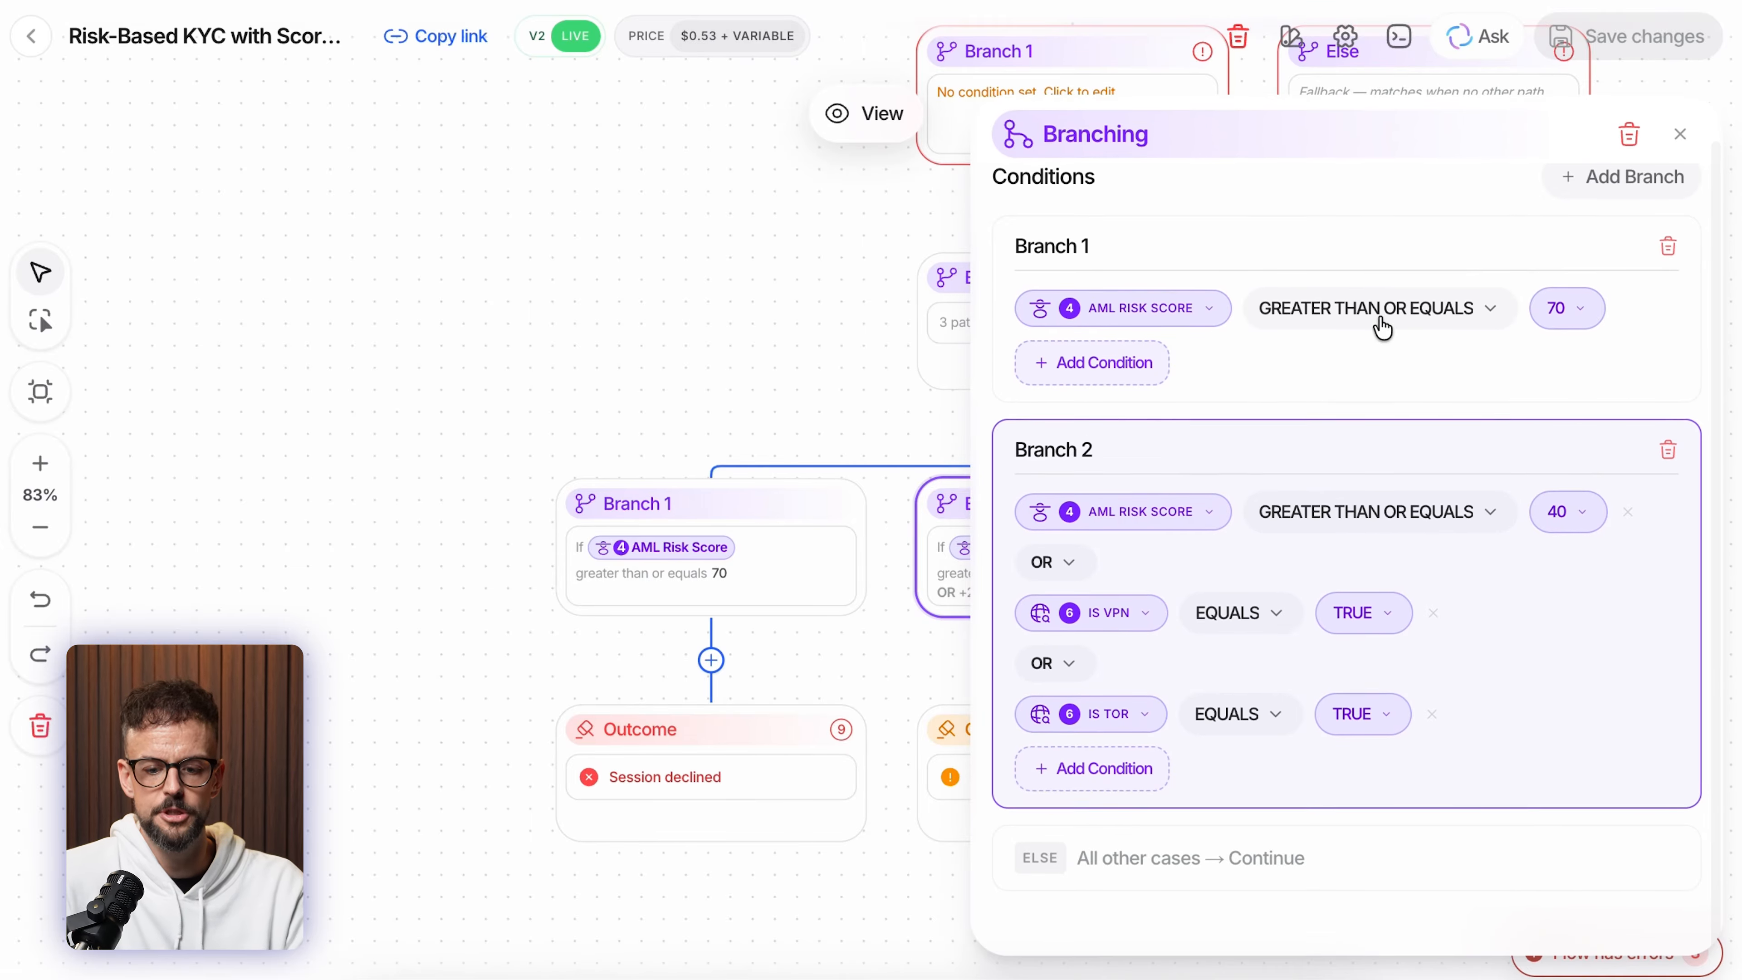
{"action": "left_click", "coordinate": [1679, 136]}
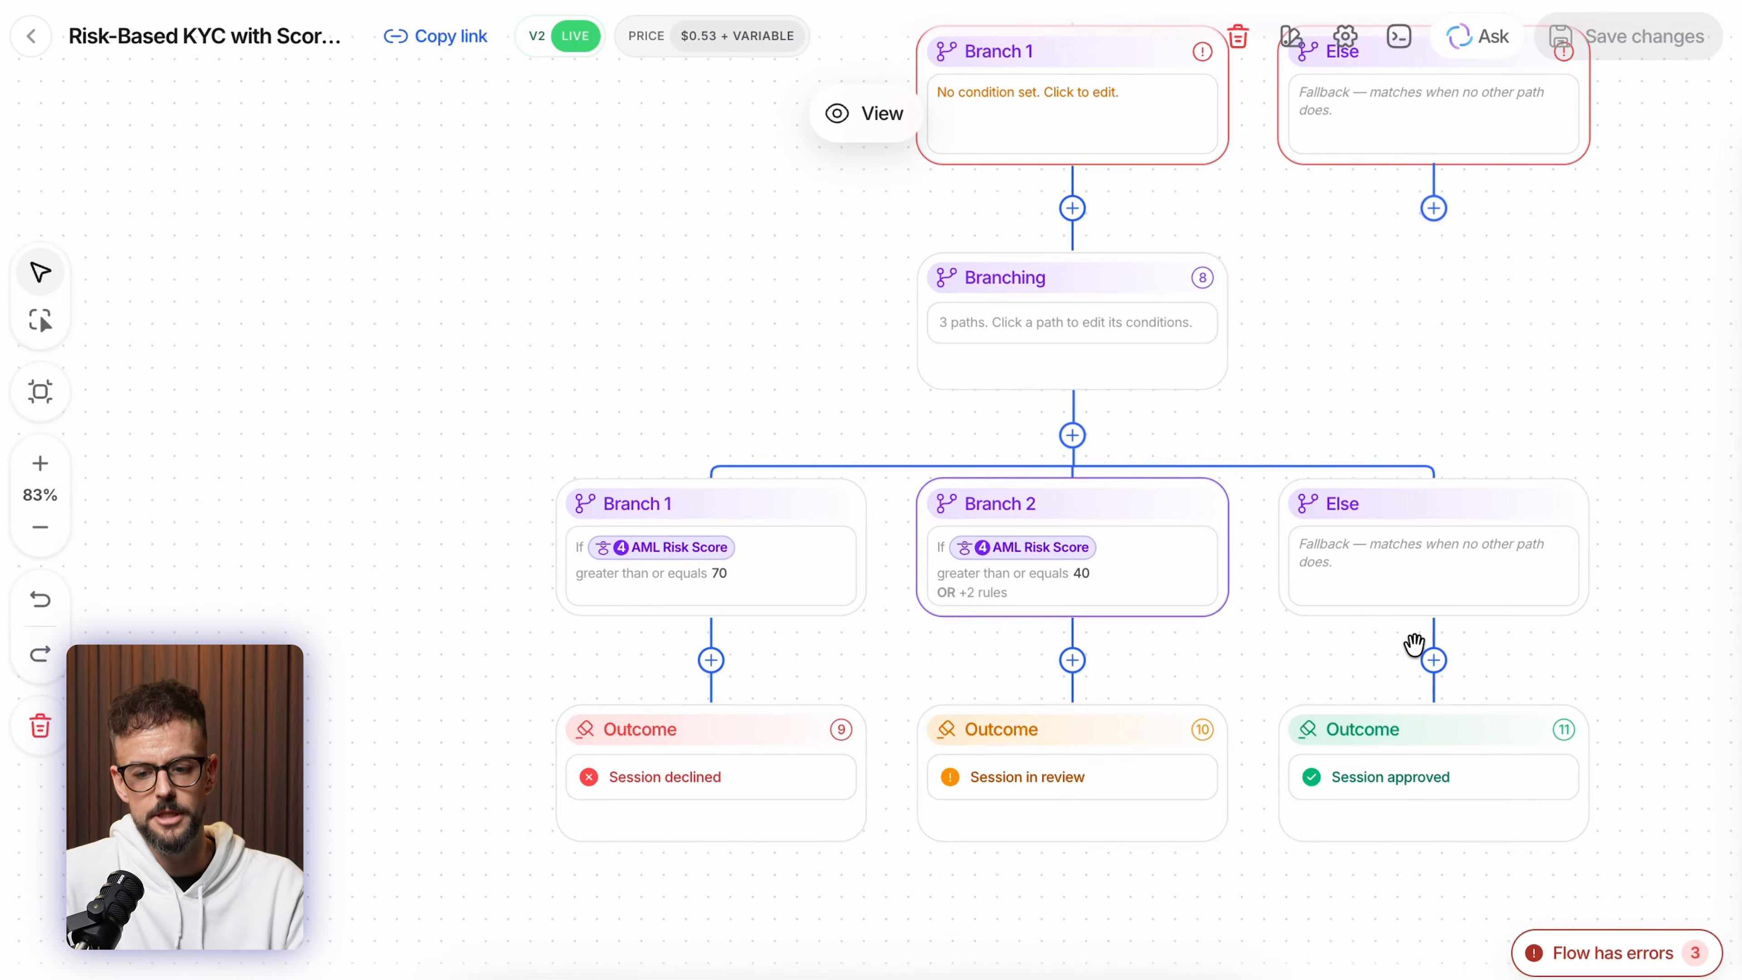
- Insert a Proof of address step between Branch 2 and its Session in review outcome, then close its settings
{"action": "scroll", "coordinate": [860, 273], "scroll_direction": "down", "scroll_amount": 2}
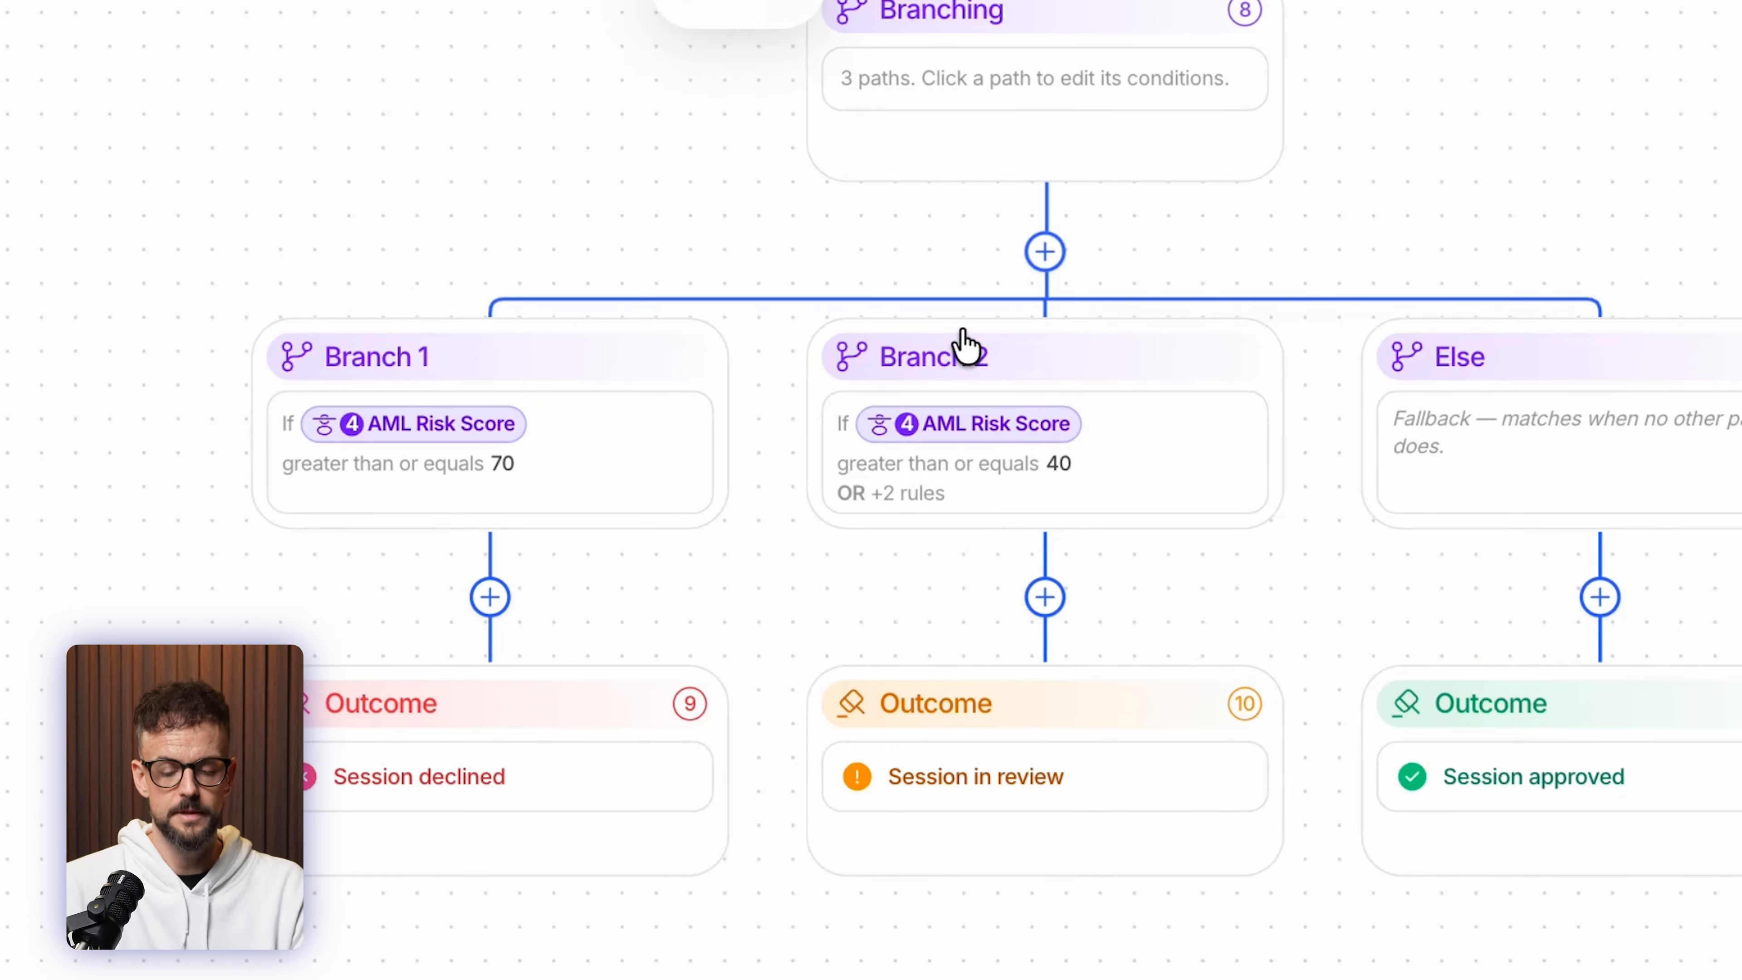
{"action": "left_click", "coordinate": [1045, 596]}
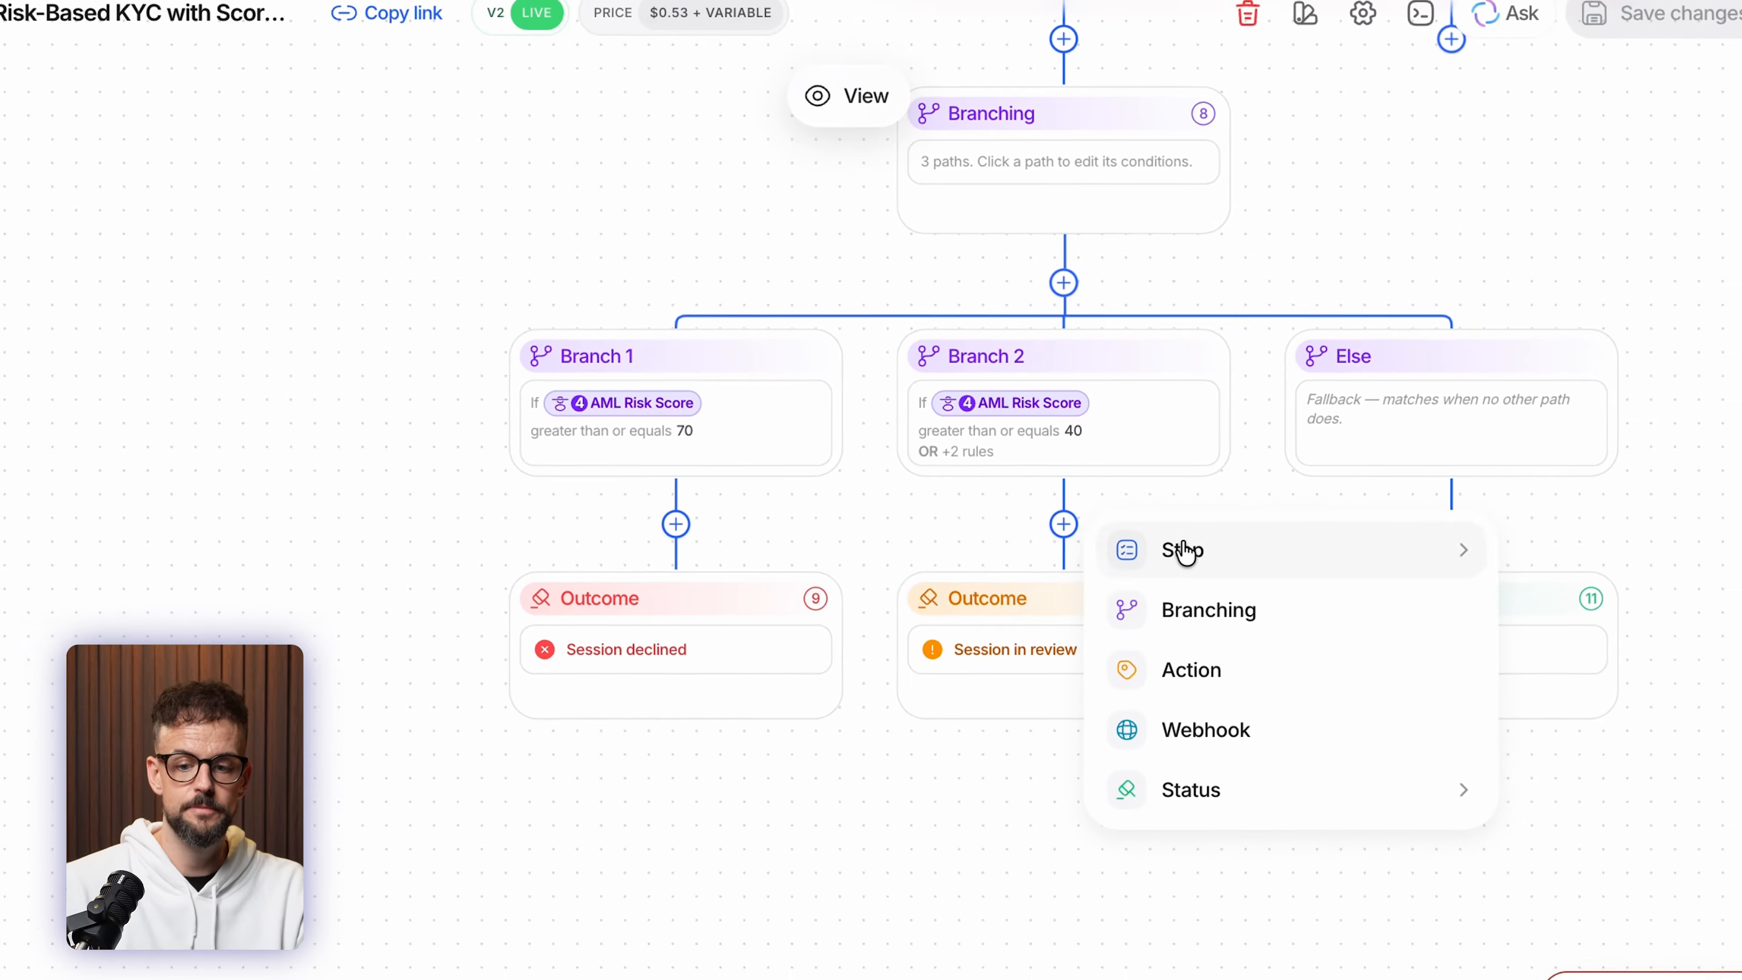
{"action": "left_click", "coordinate": [1185, 550]}
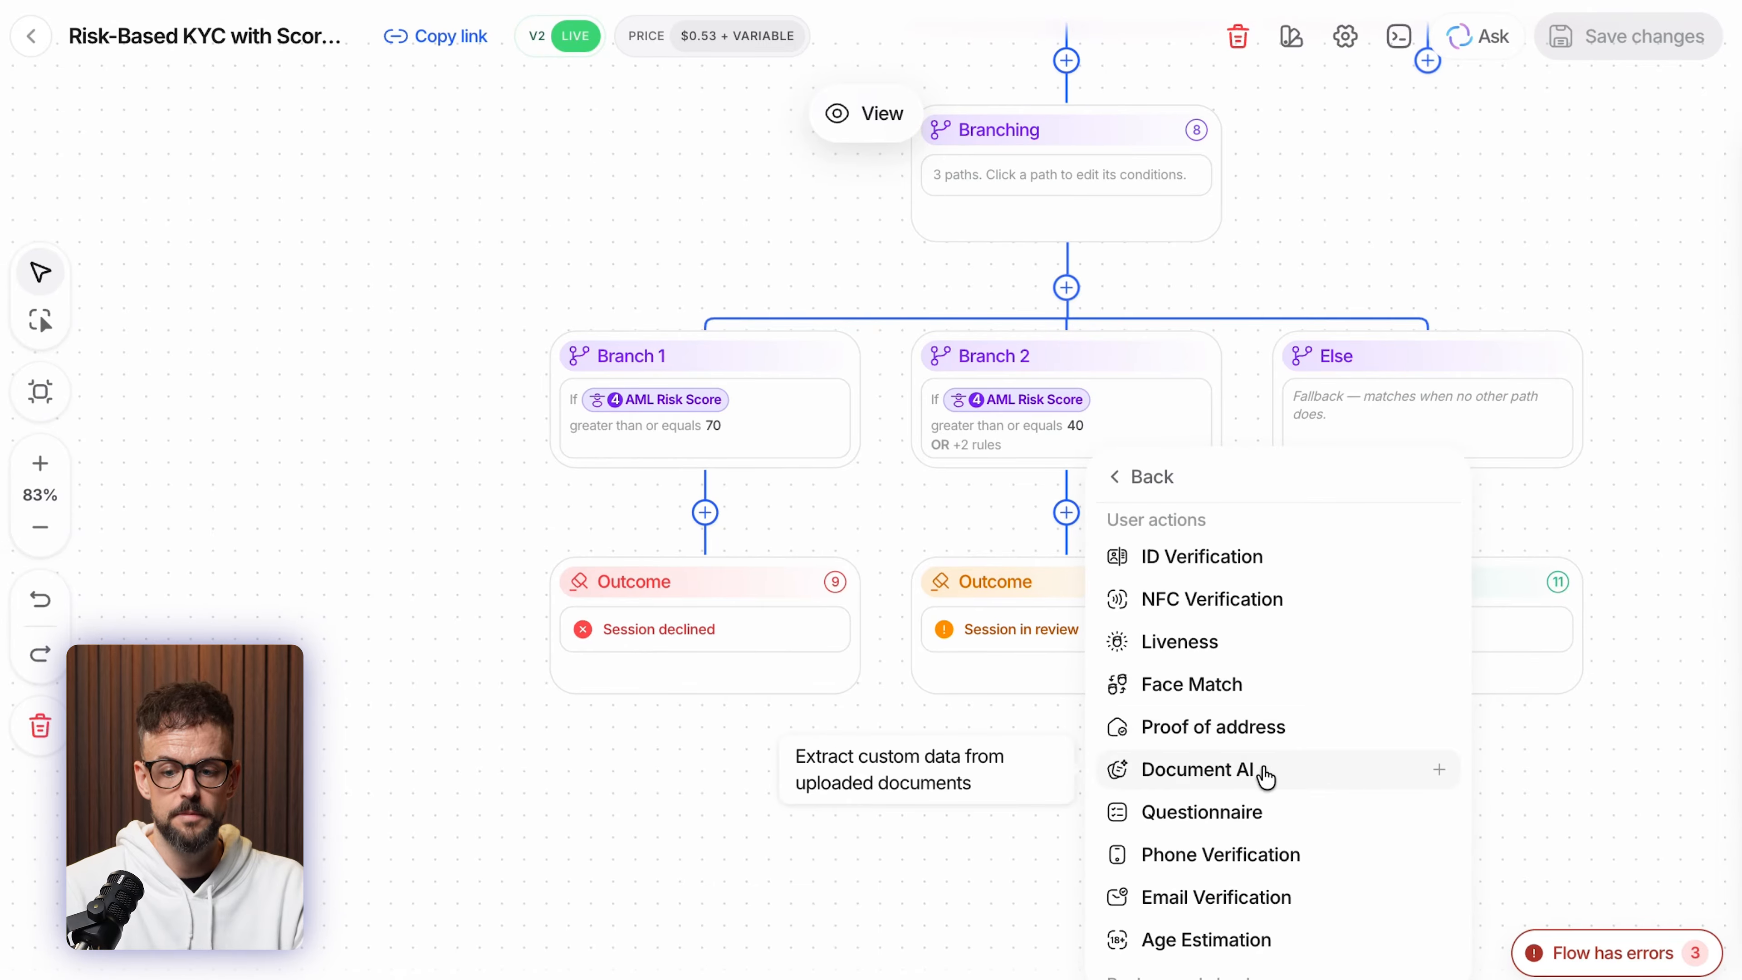
{"action": "left_click", "coordinate": [1209, 726]}
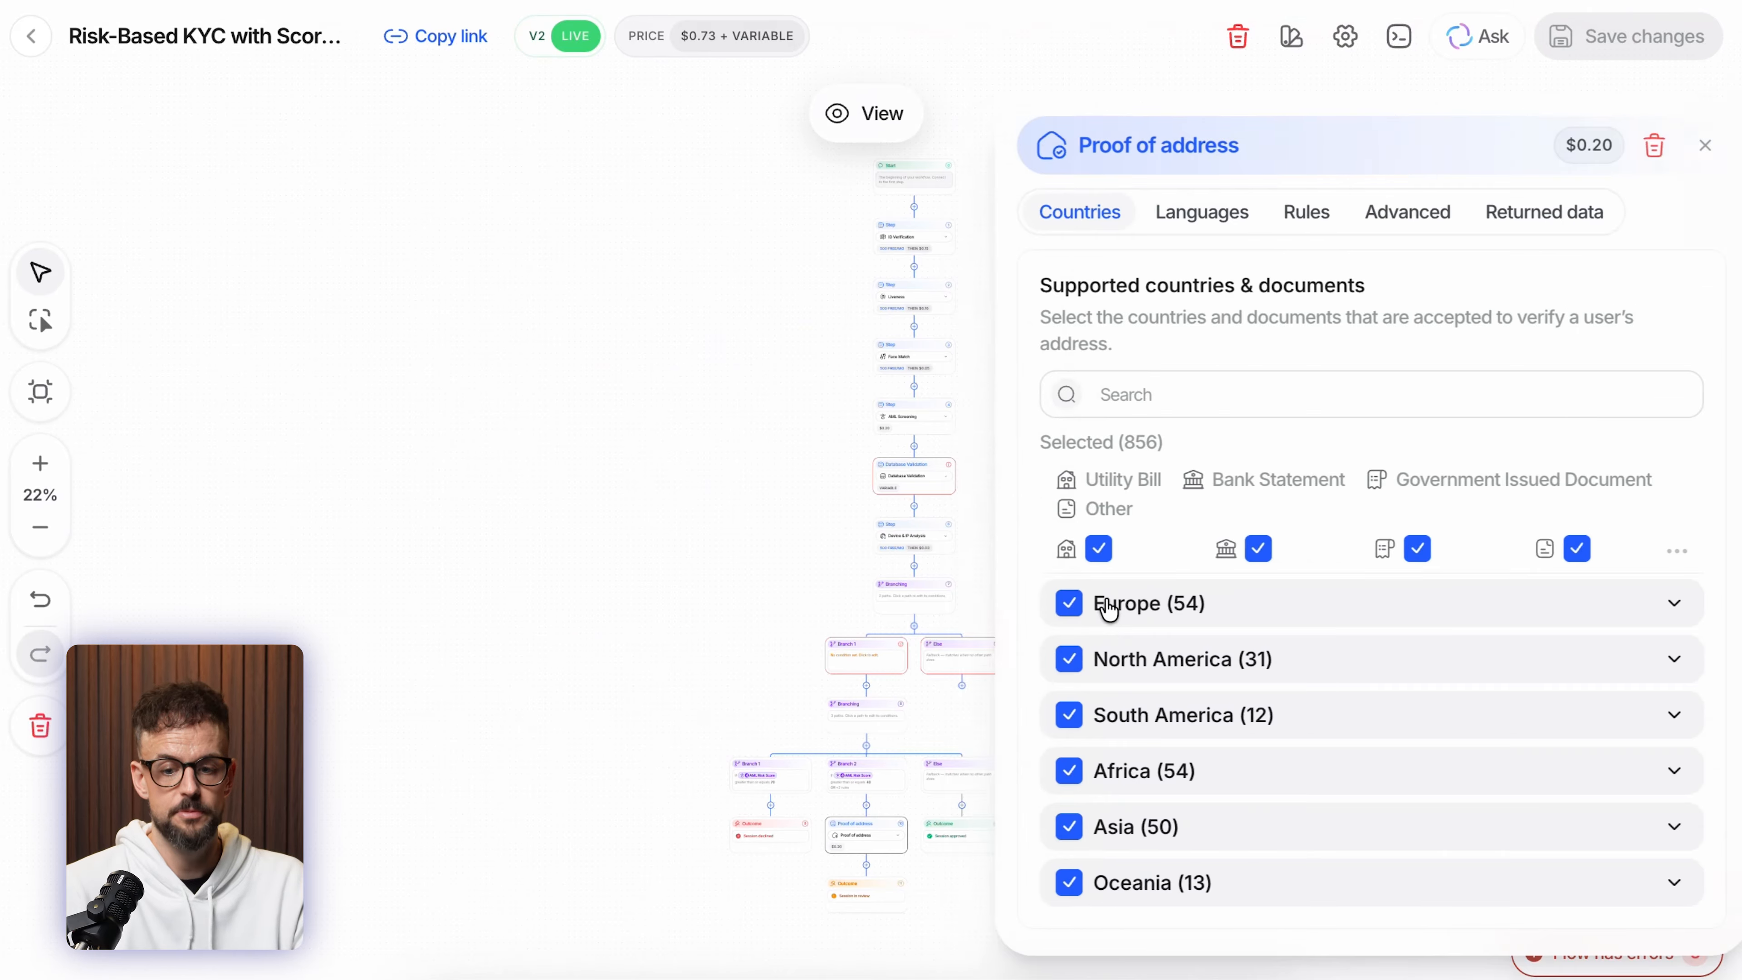
{"action": "left_click", "coordinate": [1680, 146]}
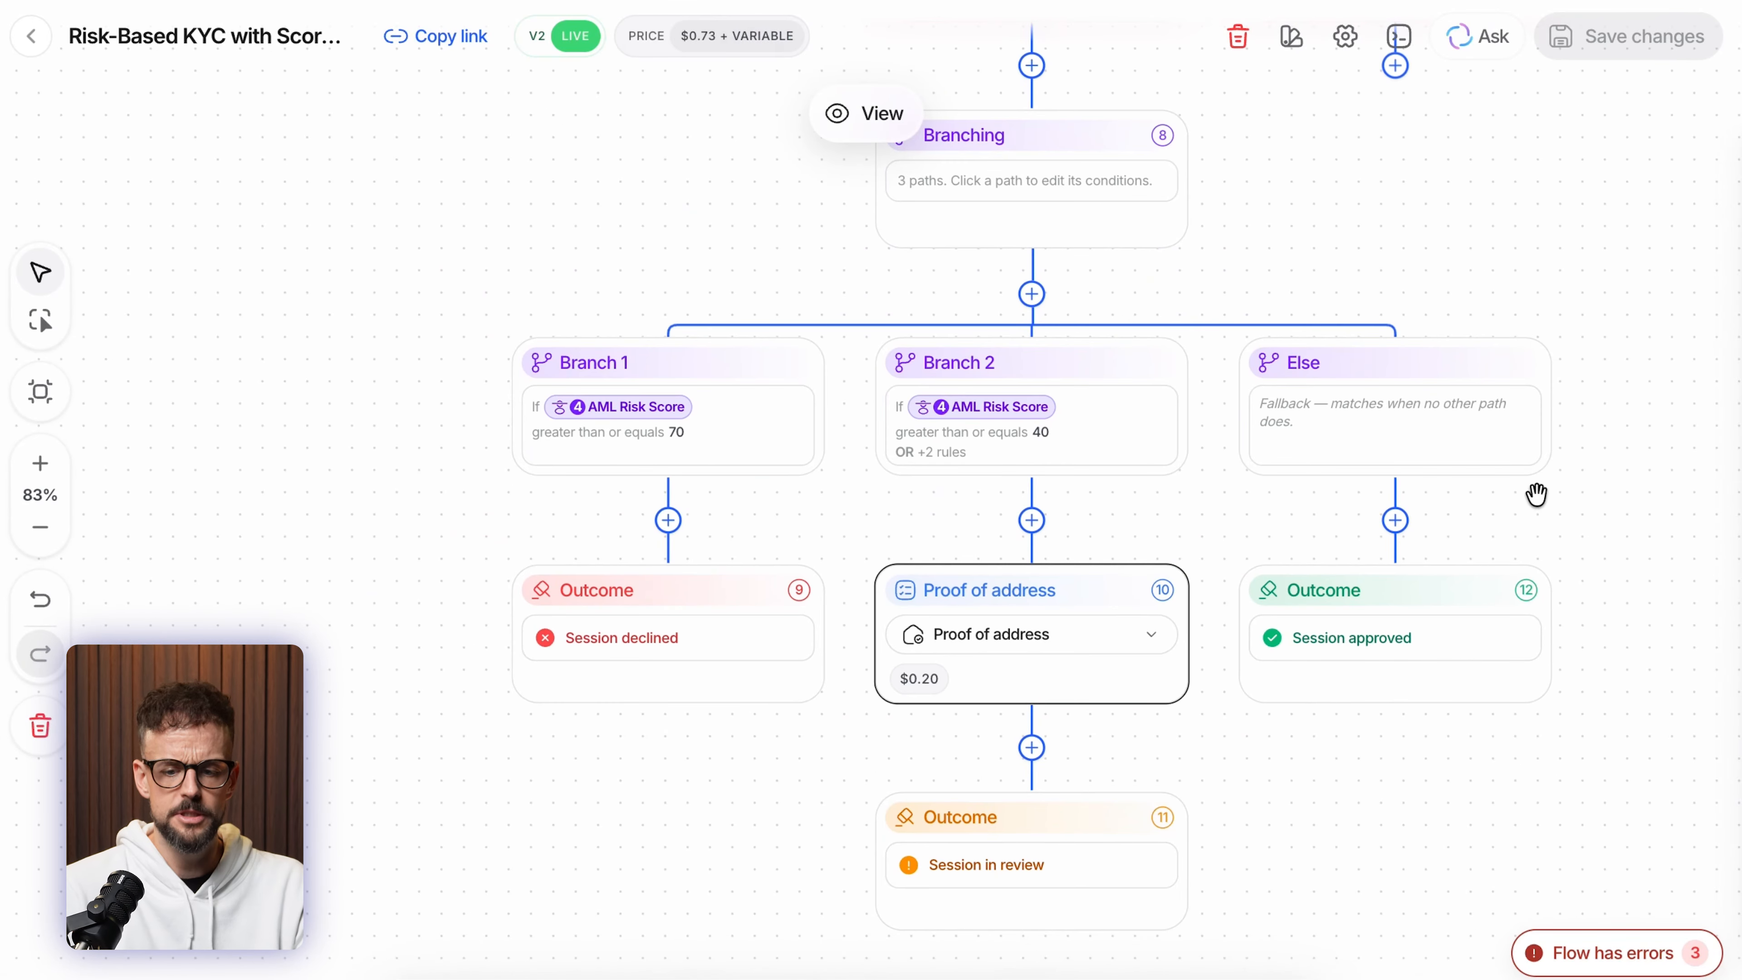
{"action": "left_click", "coordinate": [1263, 725]}
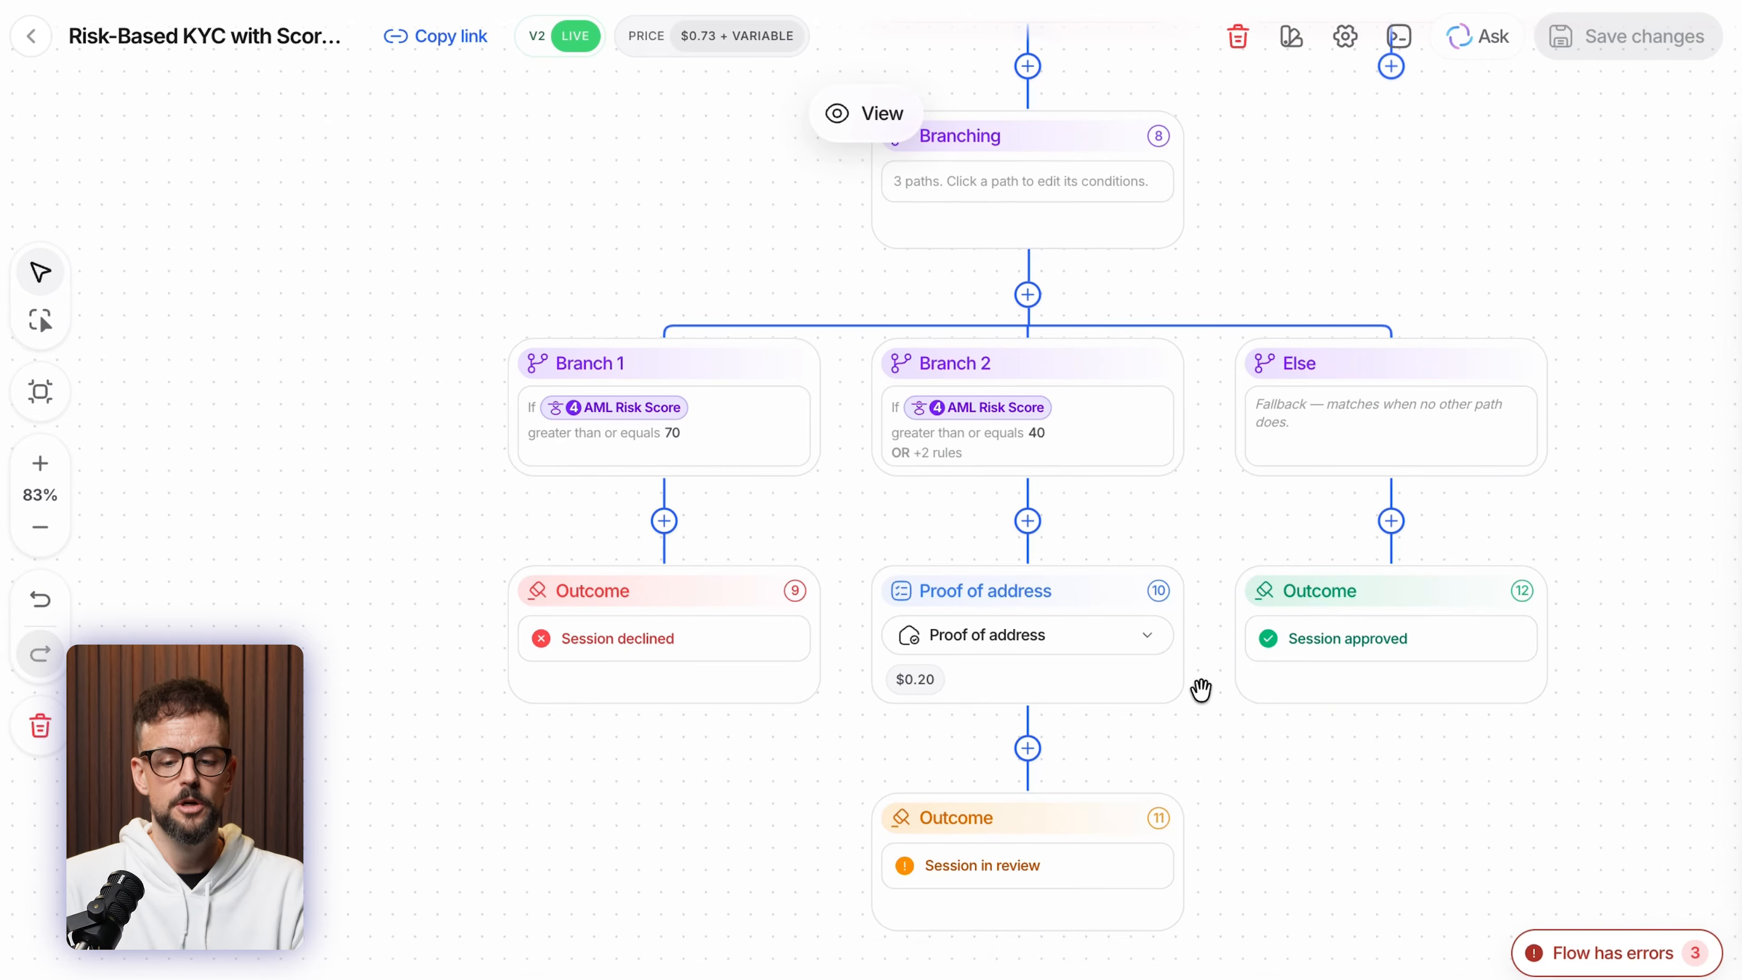
- View the status options available for insertion before the Else path's approved outcome, then dismiss them
{"action": "left_click", "coordinate": [1392, 522]}
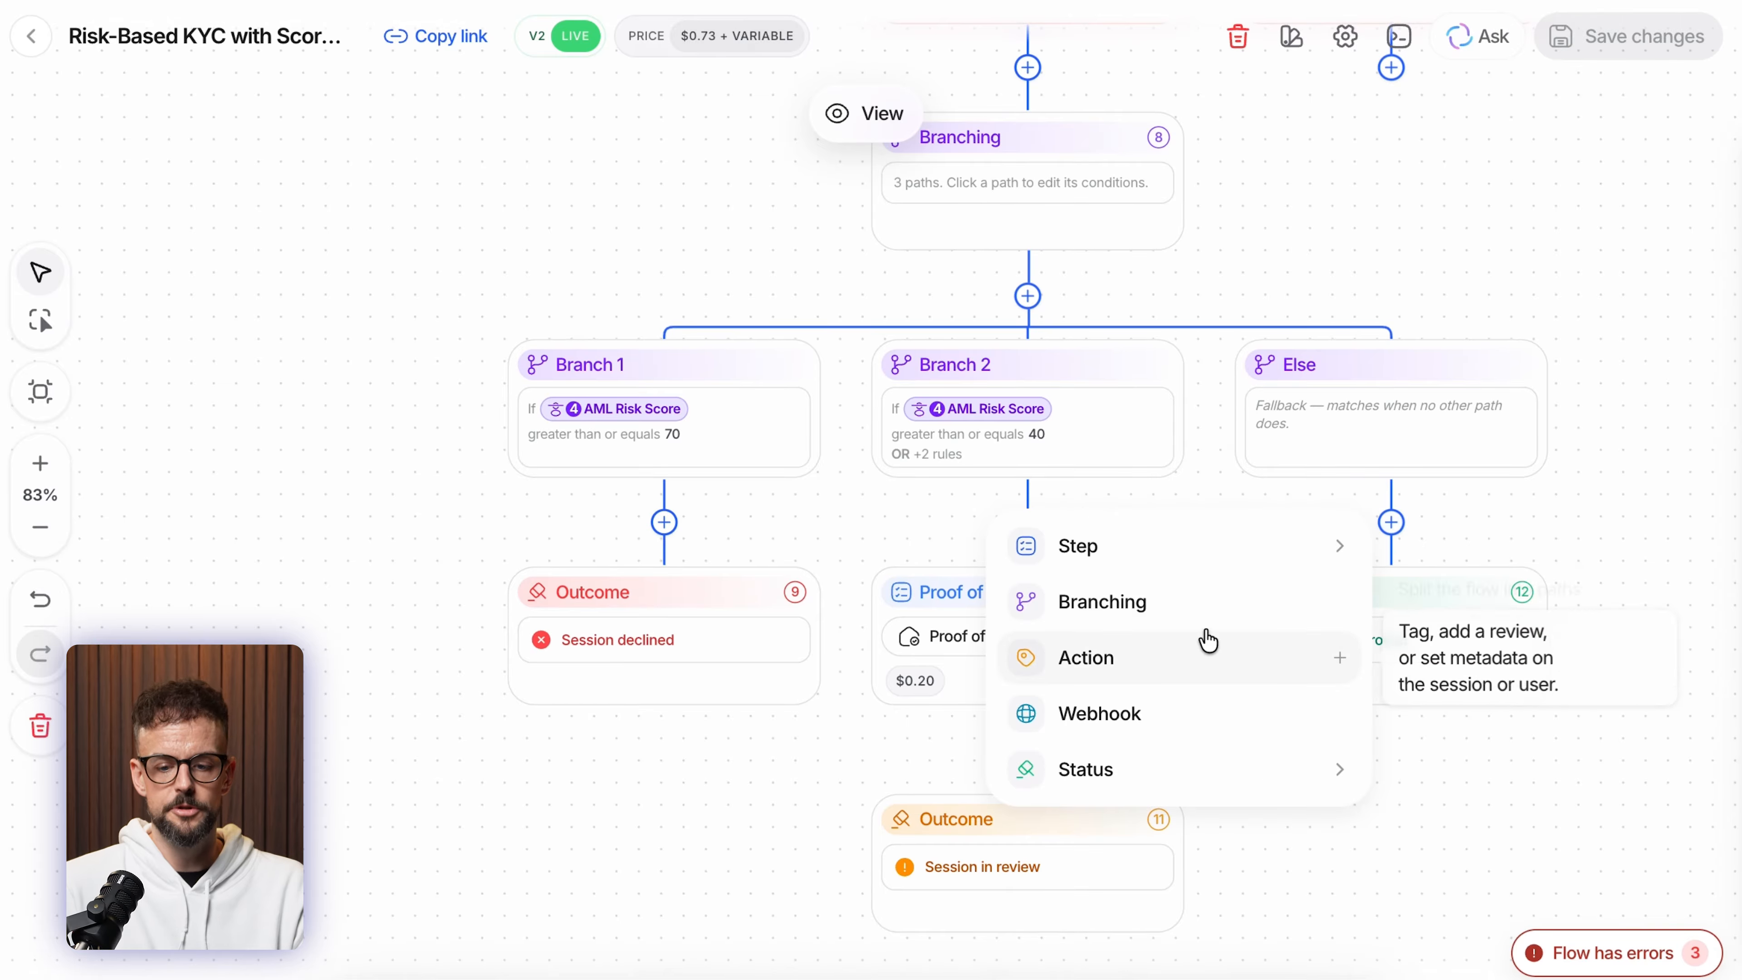
{"action": "left_click", "coordinate": [1113, 776]}
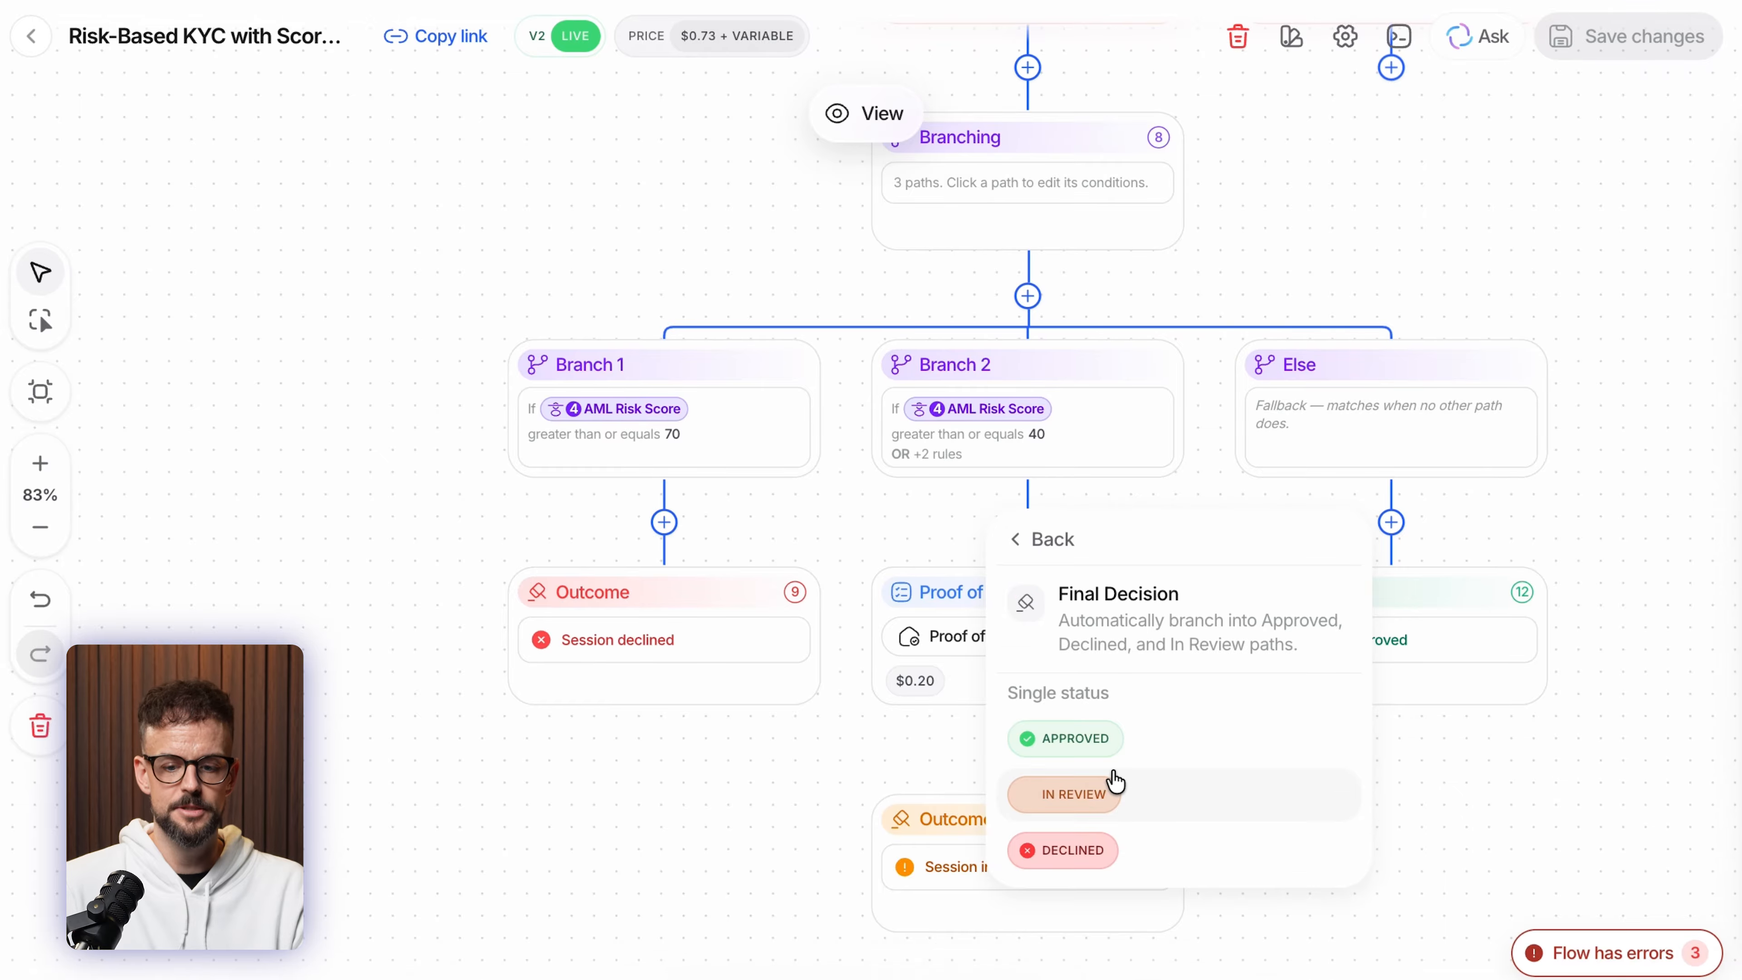
{"action": "left_click", "coordinate": [1493, 489]}
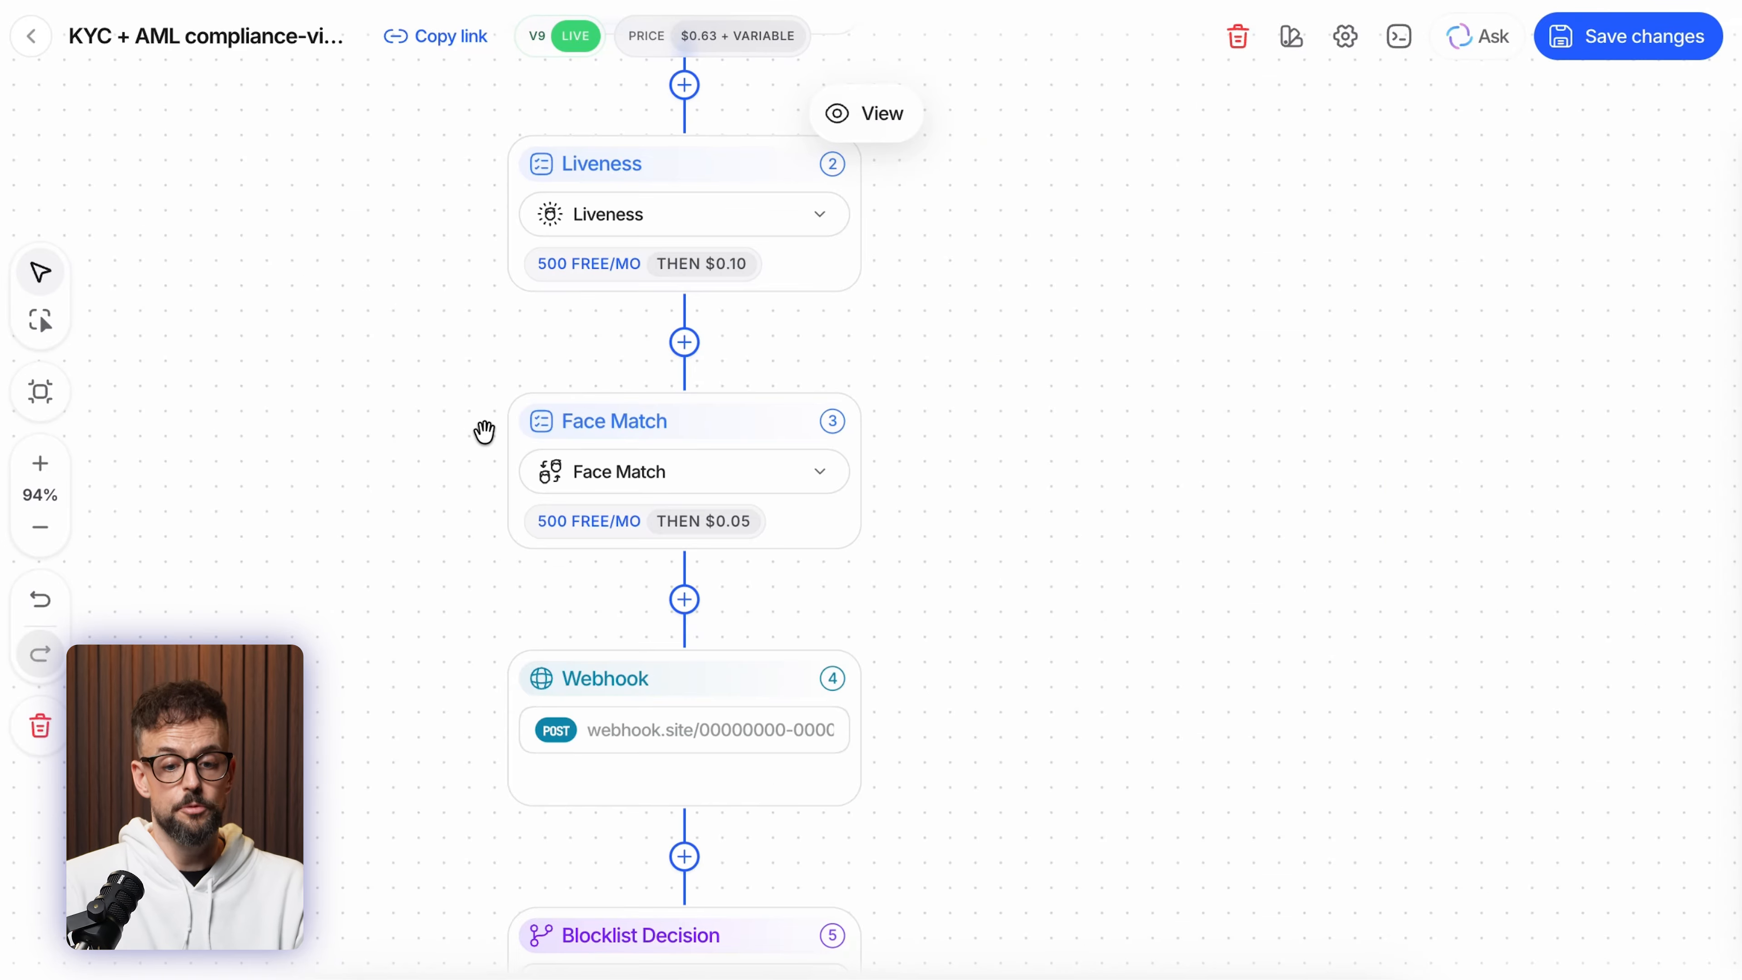
- Open the Webhook step of the KYC + AML compliance workflow and view its available payload types without changing the selection
{"action": "scroll", "coordinate": [411, 385], "scroll_direction": "down", "scroll_amount": 3}
{"action": "scroll", "coordinate": [410, 461], "scroll_direction": "up", "scroll_amount": 2}
{"action": "scroll", "coordinate": [410, 461], "scroll_direction": "up", "scroll_amount": 2}
{"action": "left_click_drag", "start_coordinate": [411, 461], "coordinate": [265, 483]}
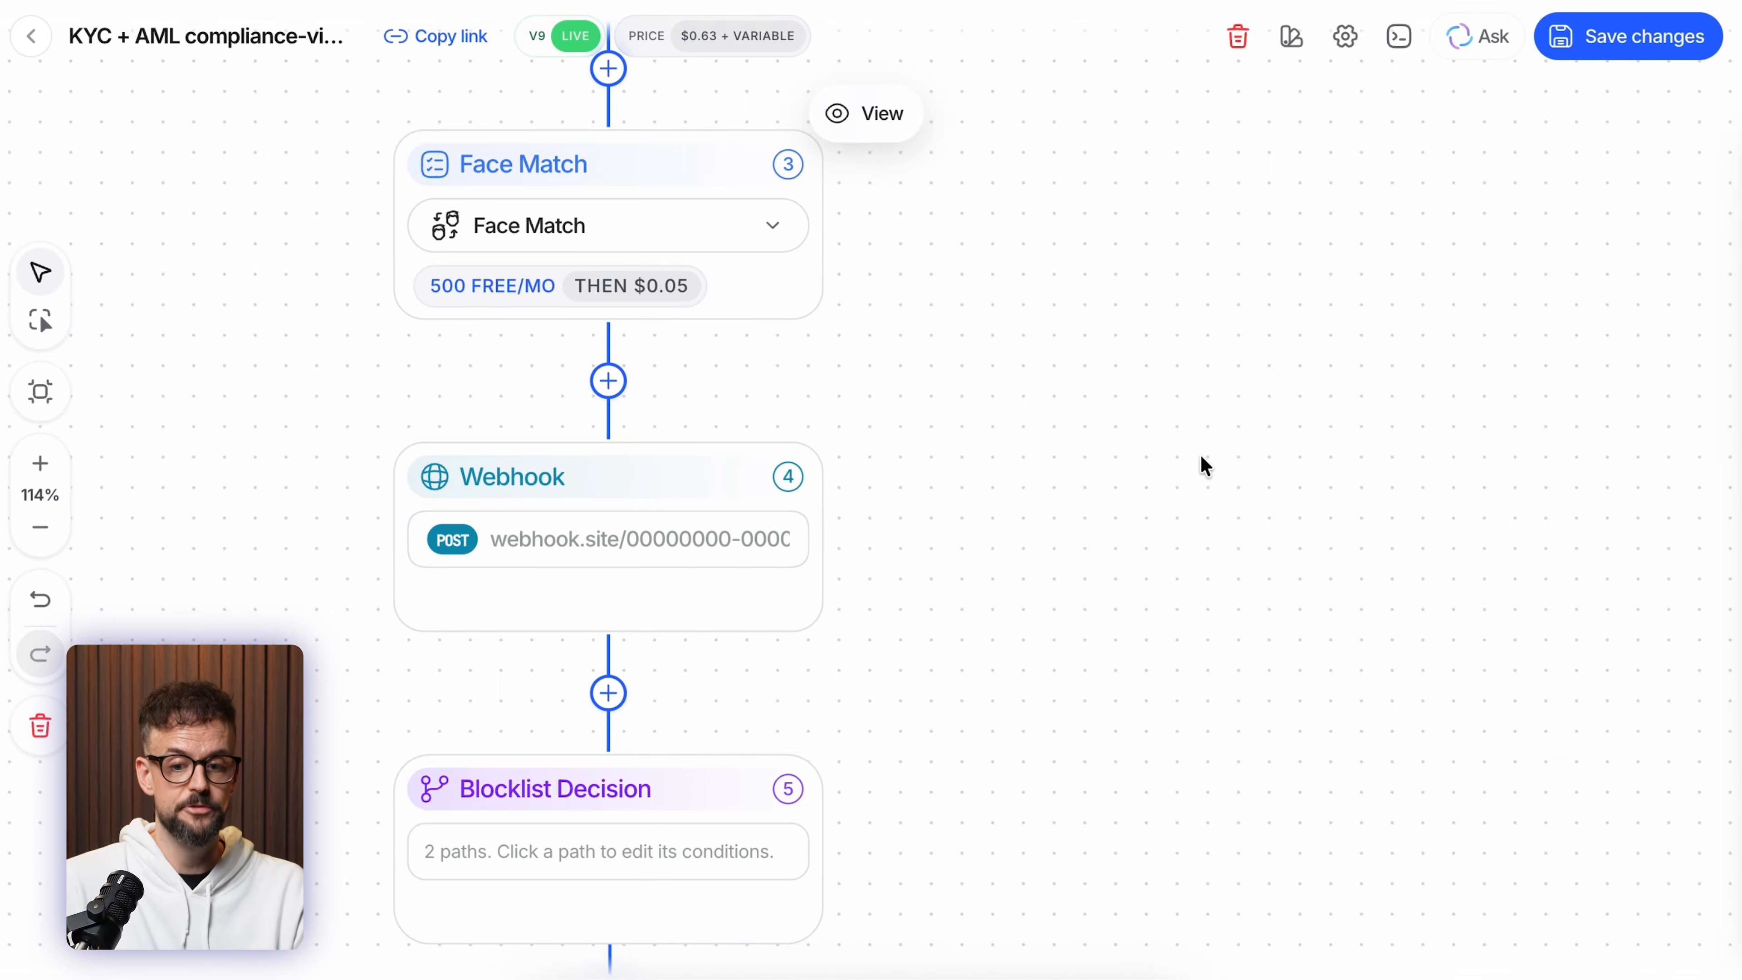
{"action": "left_click", "coordinate": [547, 596]}
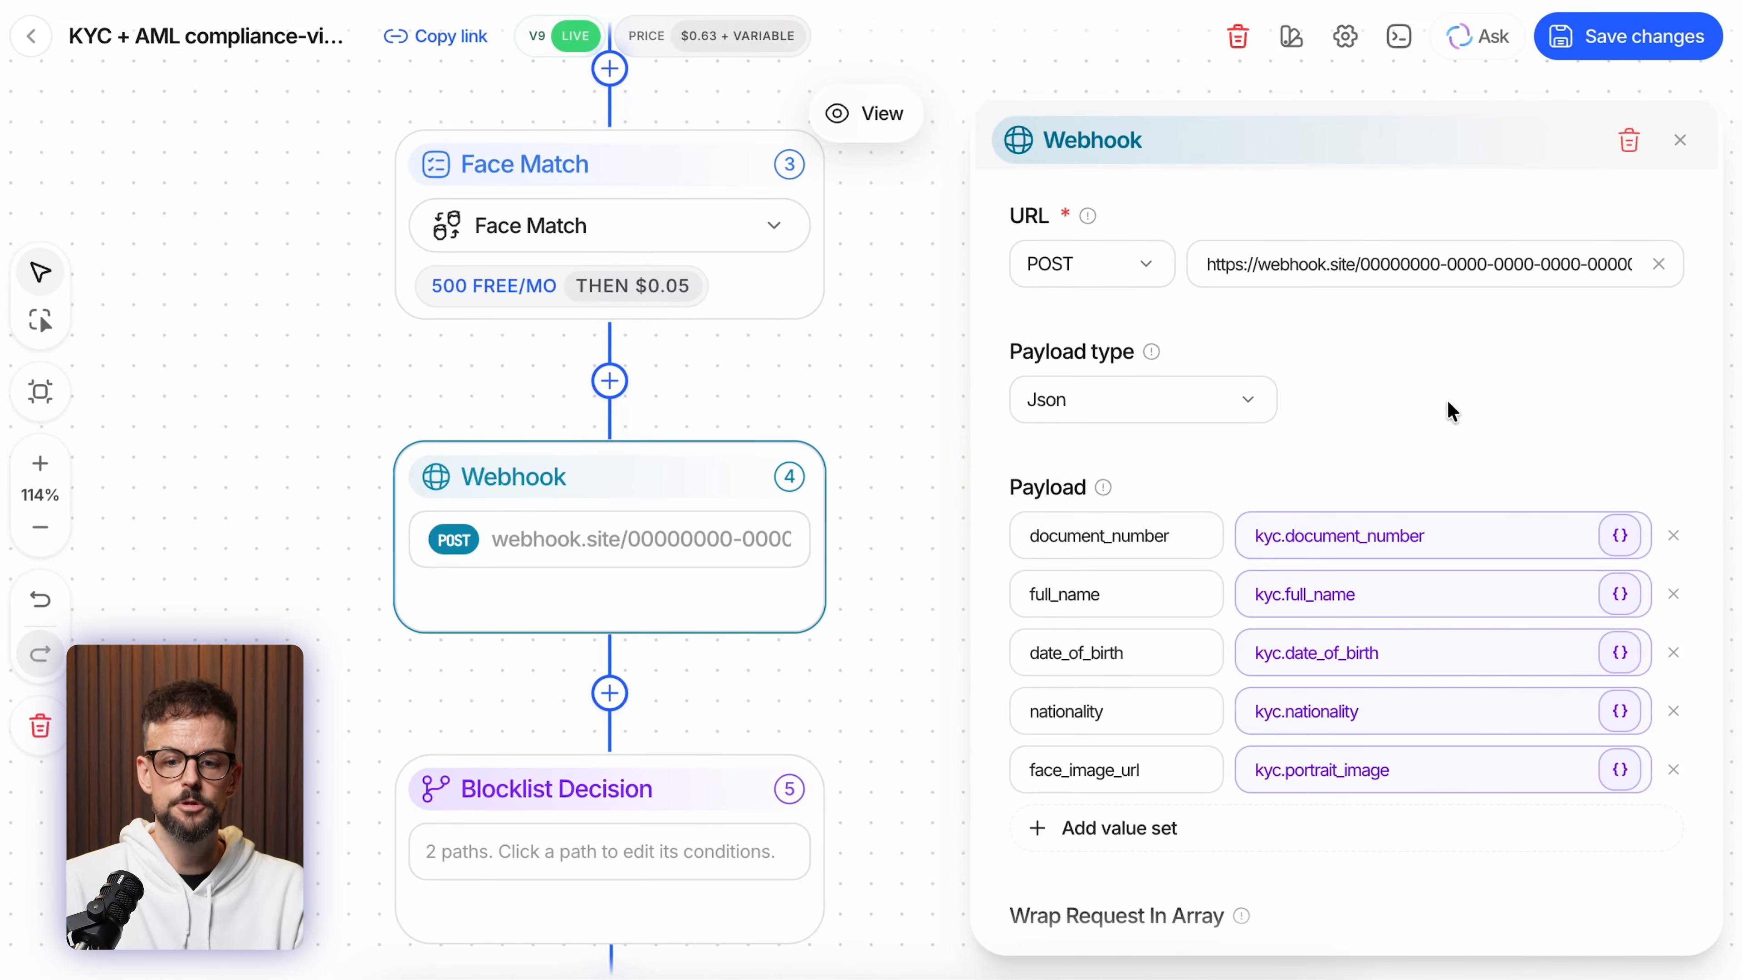
{"action": "left_click", "coordinate": [1181, 401]}
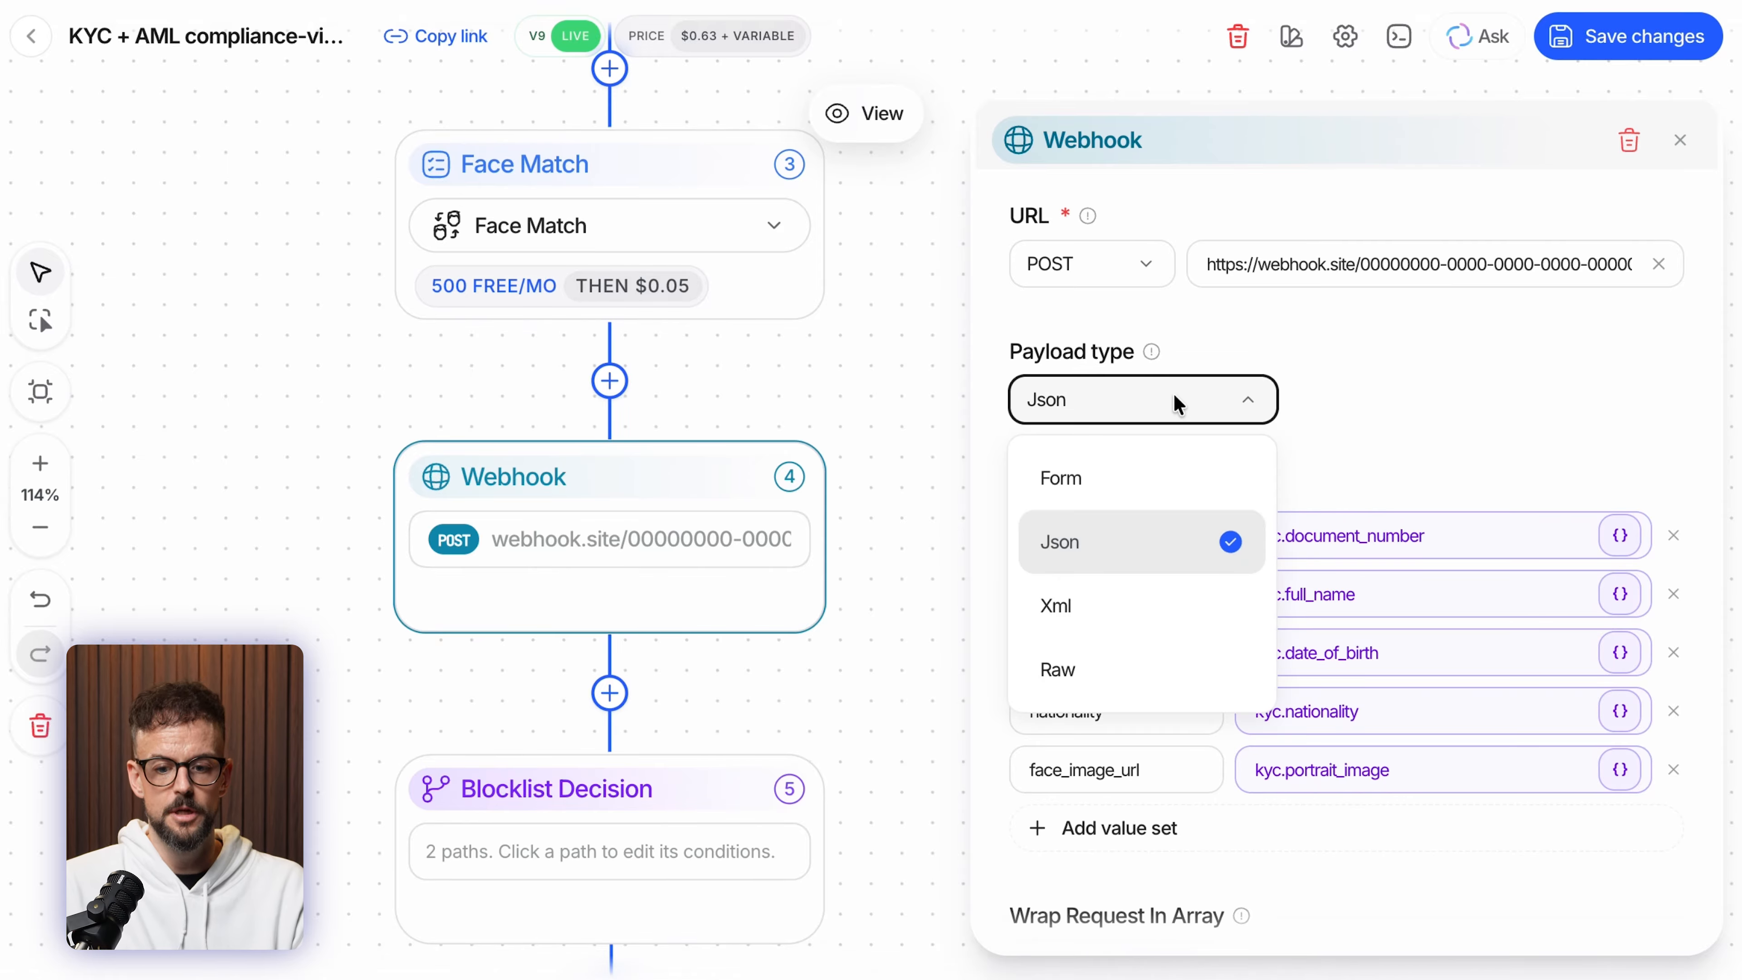
{"action": "left_click", "coordinate": [1404, 385]}
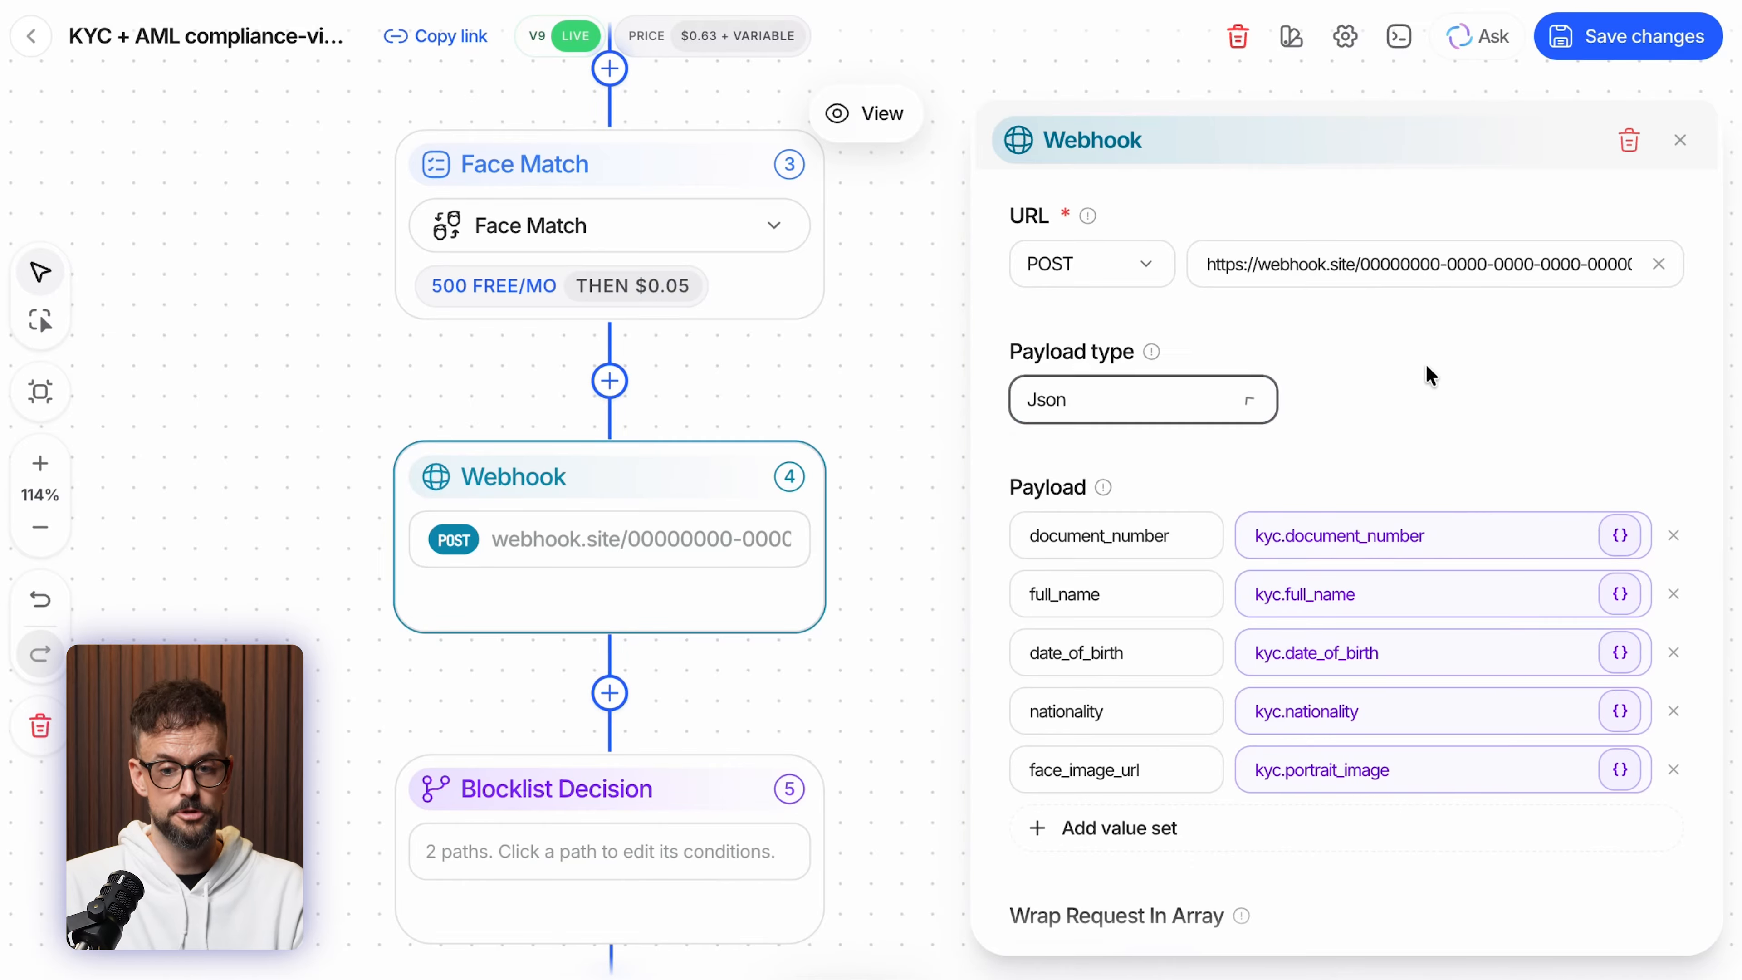
- Review the webhook's payload fields, request options, Basic Auth and headers, then close its settings
{"action": "mouse_move", "coordinate": [1104, 489]}
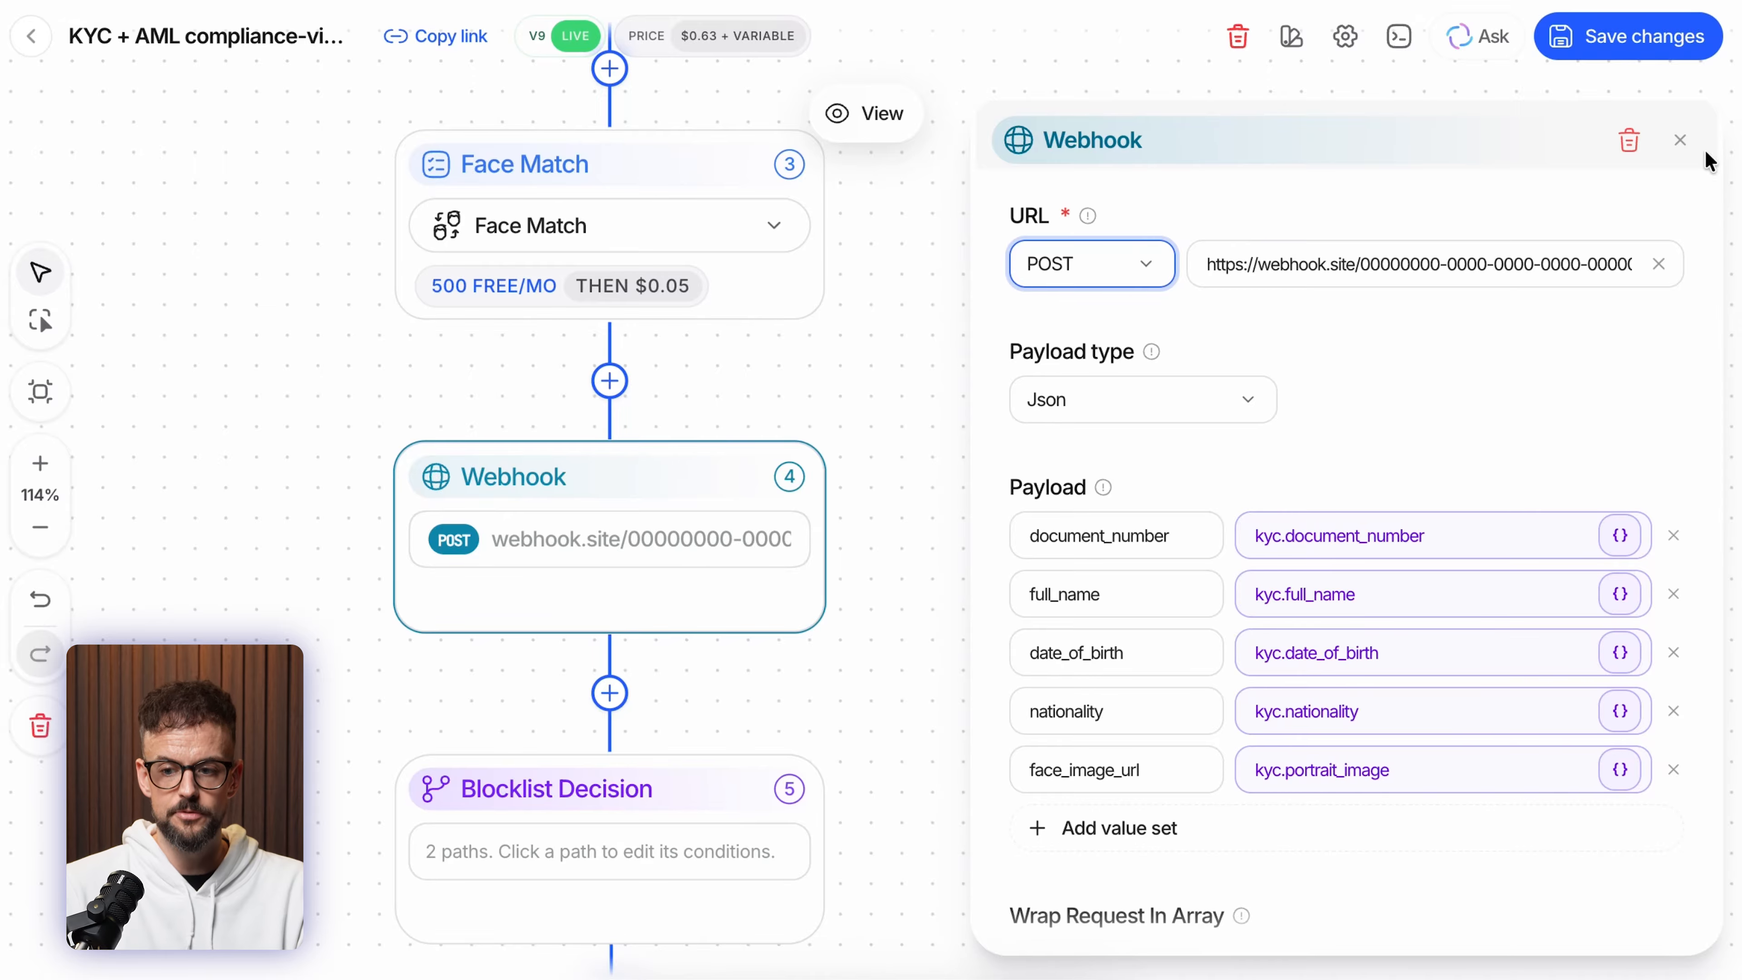
{"action": "scroll", "coordinate": [1194, 536], "scroll_direction": "down", "scroll_amount": 8}
{"action": "mouse_move", "coordinate": [1107, 688]}
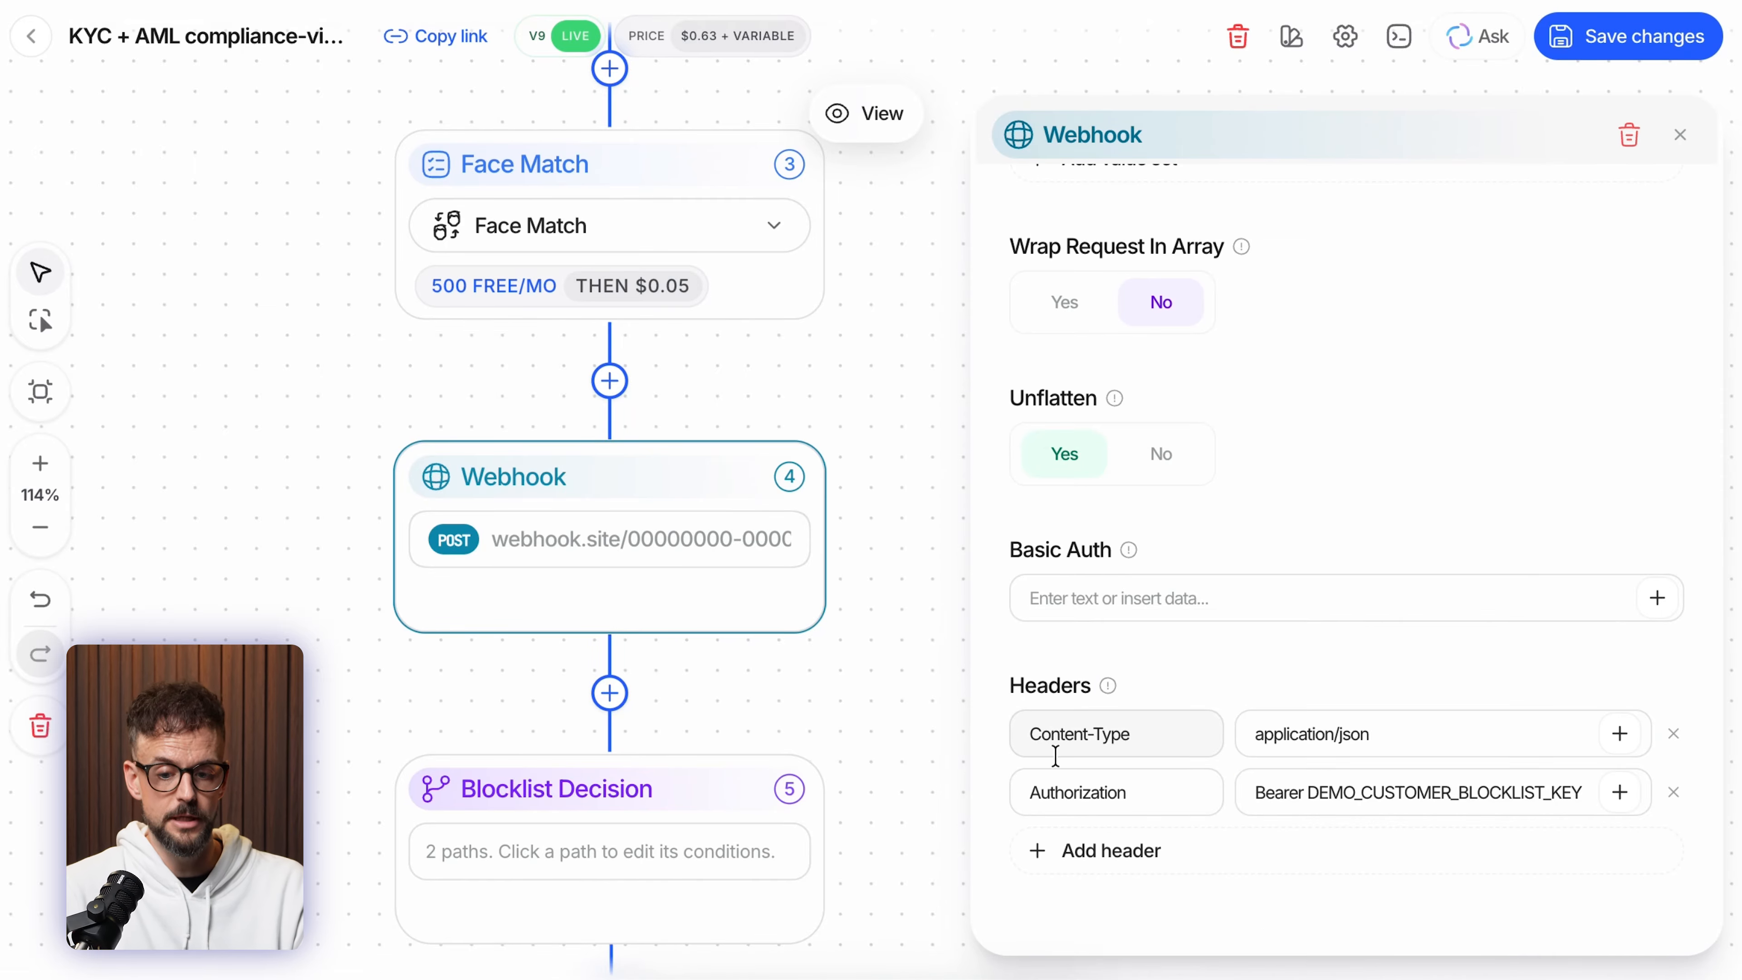
{"action": "scroll", "coordinate": [1382, 457], "scroll_direction": "up", "scroll_amount": 8}
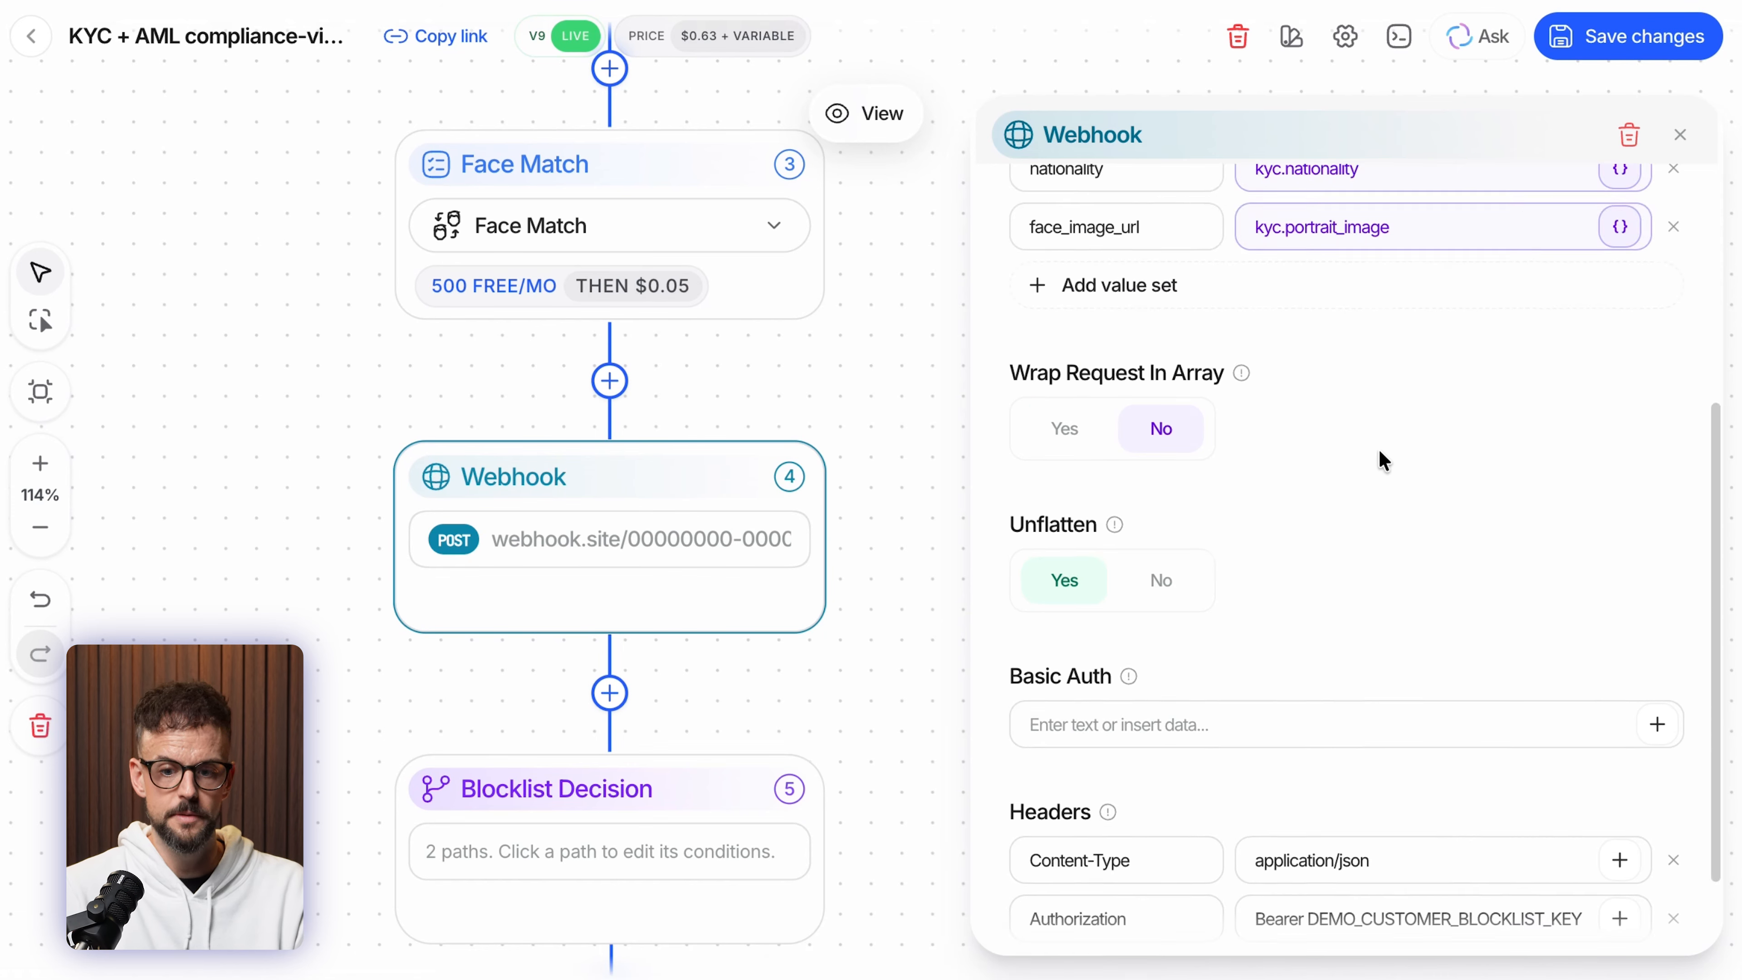
{"action": "left_click", "coordinate": [1681, 136]}
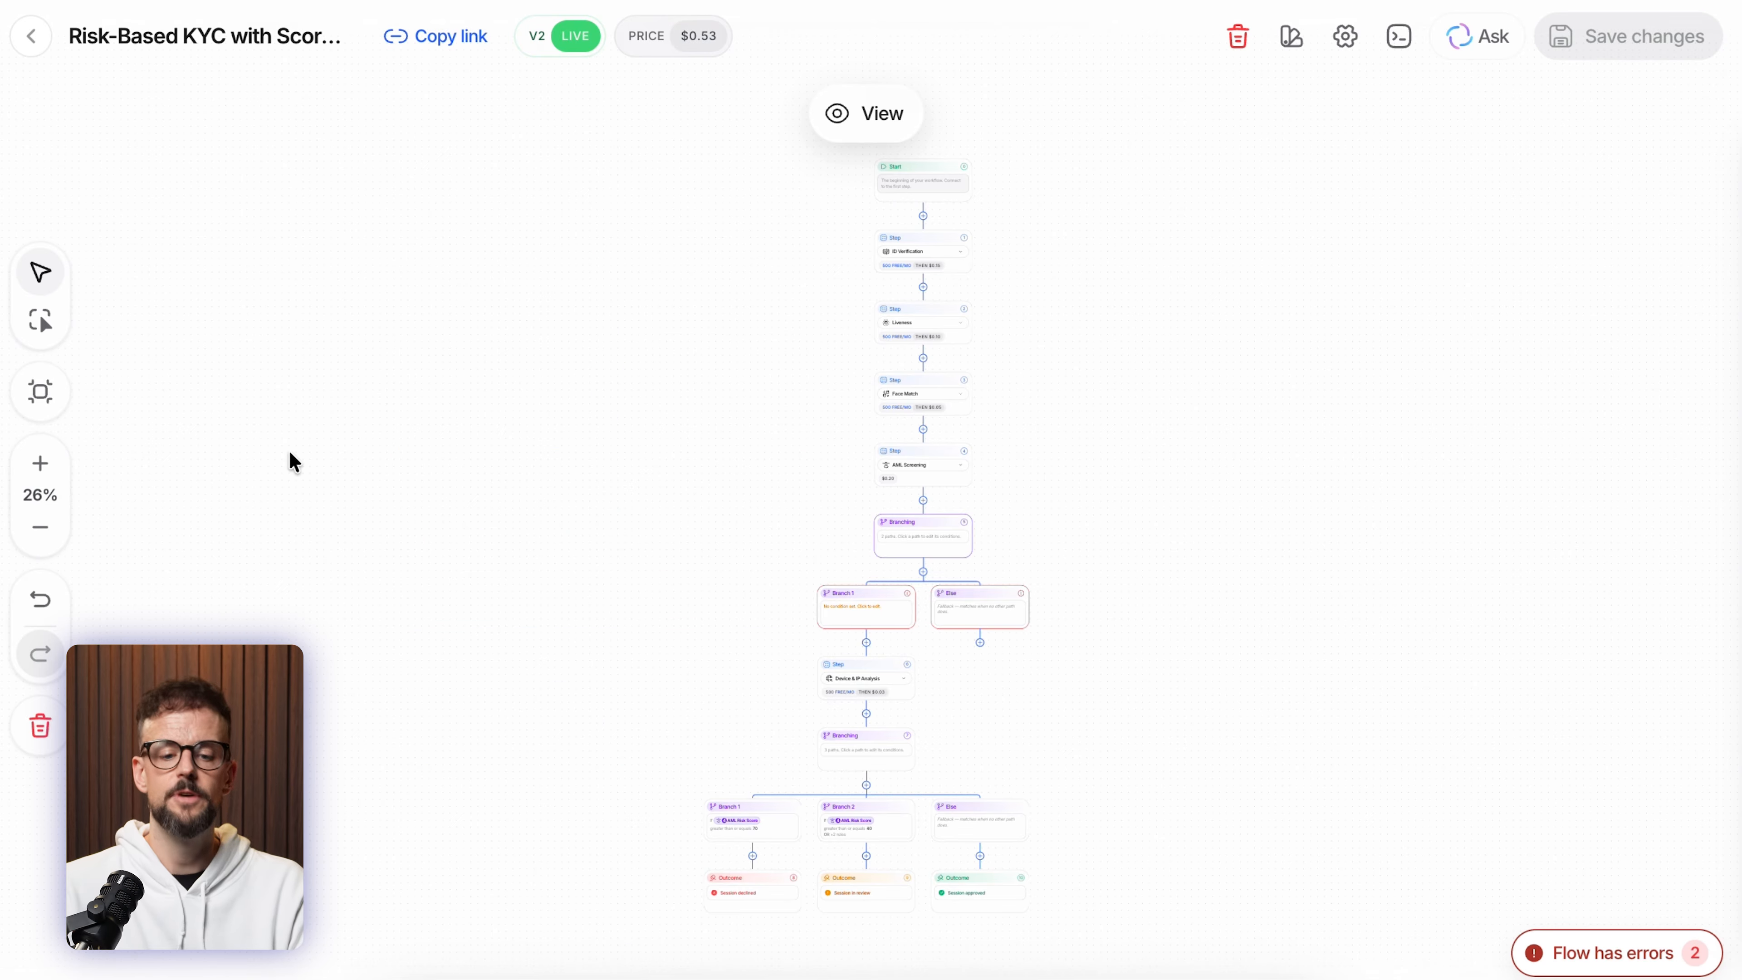
- Inspect the Risk-Based KYC workflow around its two-path branching block and examine its list of flow errors
{"action": "left_click_drag", "start_coordinate": [1153, 347], "coordinate": [1252, 364]}
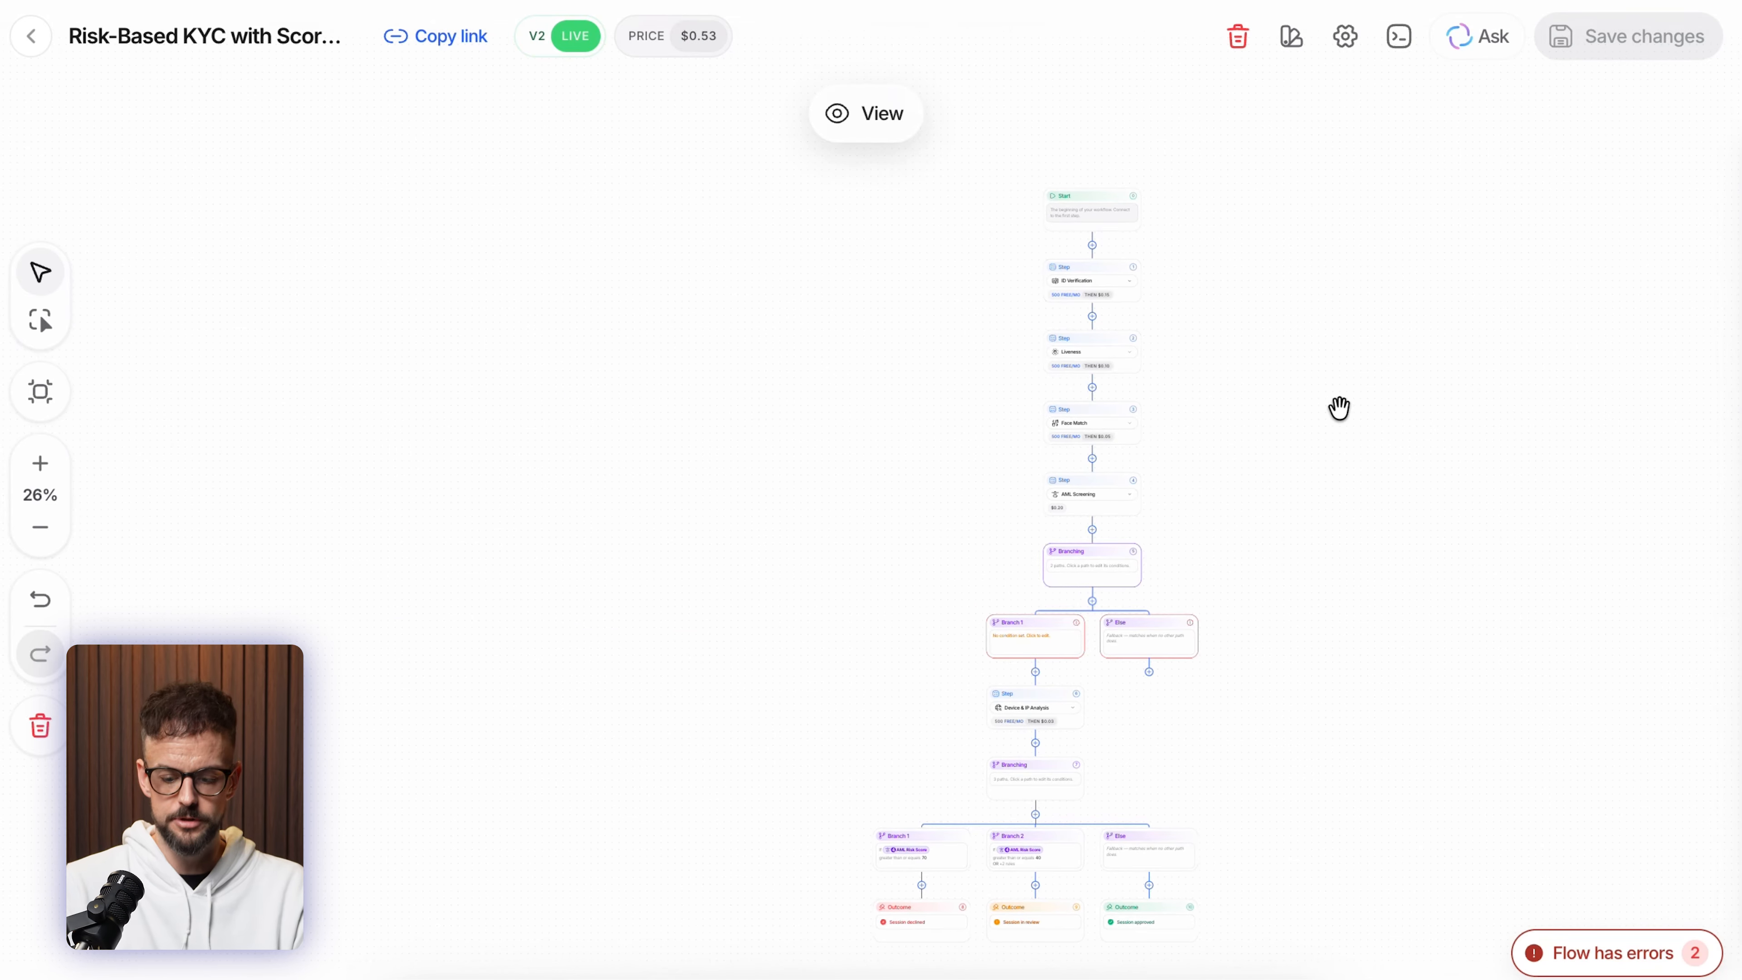
{"action": "scroll", "coordinate": [1361, 408], "scroll_direction": "up", "scroll_amount": 5}
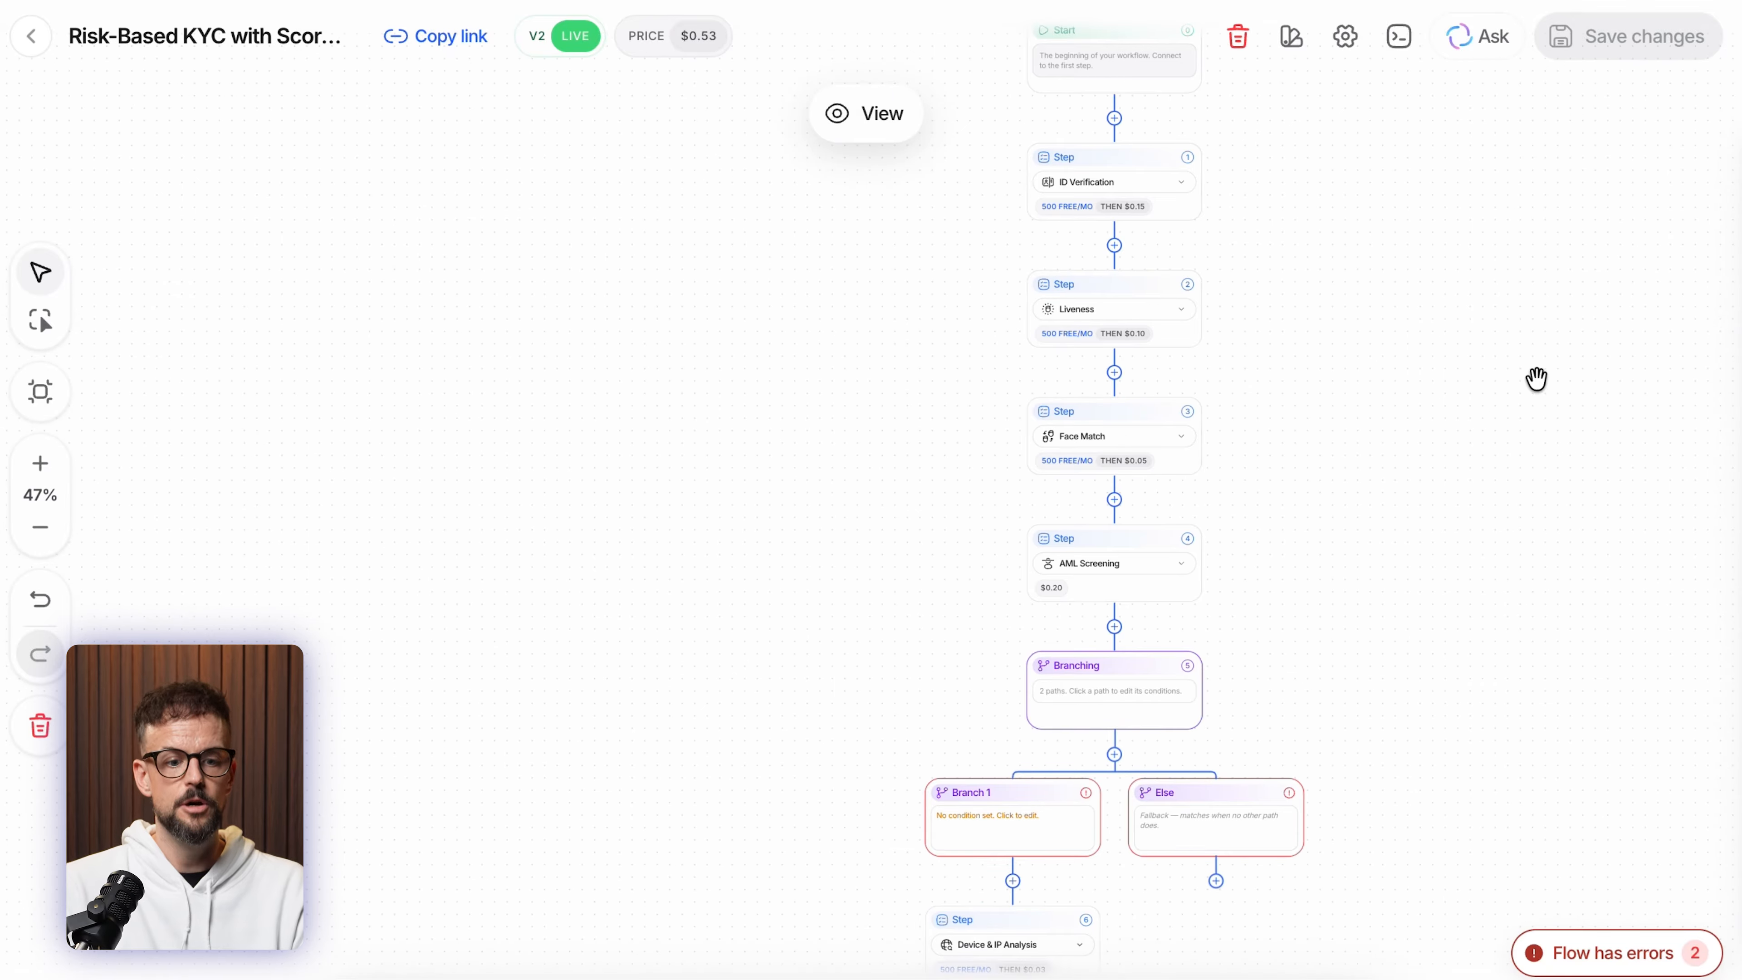
{"action": "left_click_drag", "start_coordinate": [1519, 446], "coordinate": [1367, 359]}
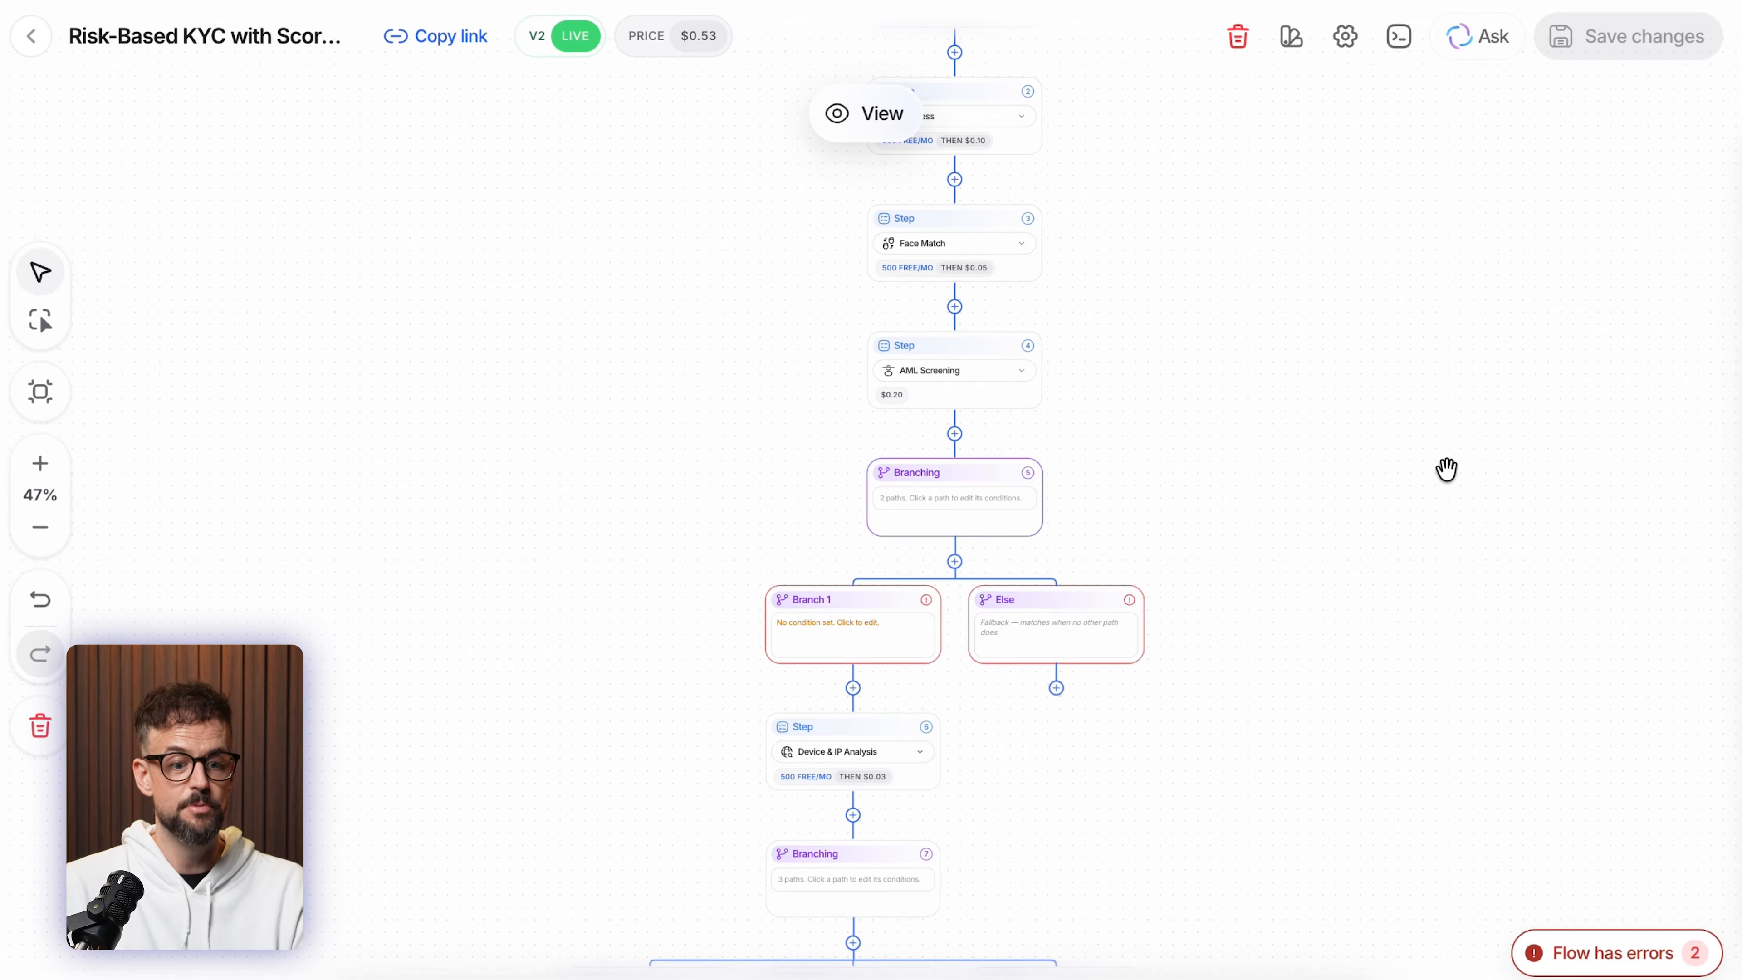
{"action": "left_click_drag", "start_coordinate": [1326, 509], "coordinate": [1369, 553]}
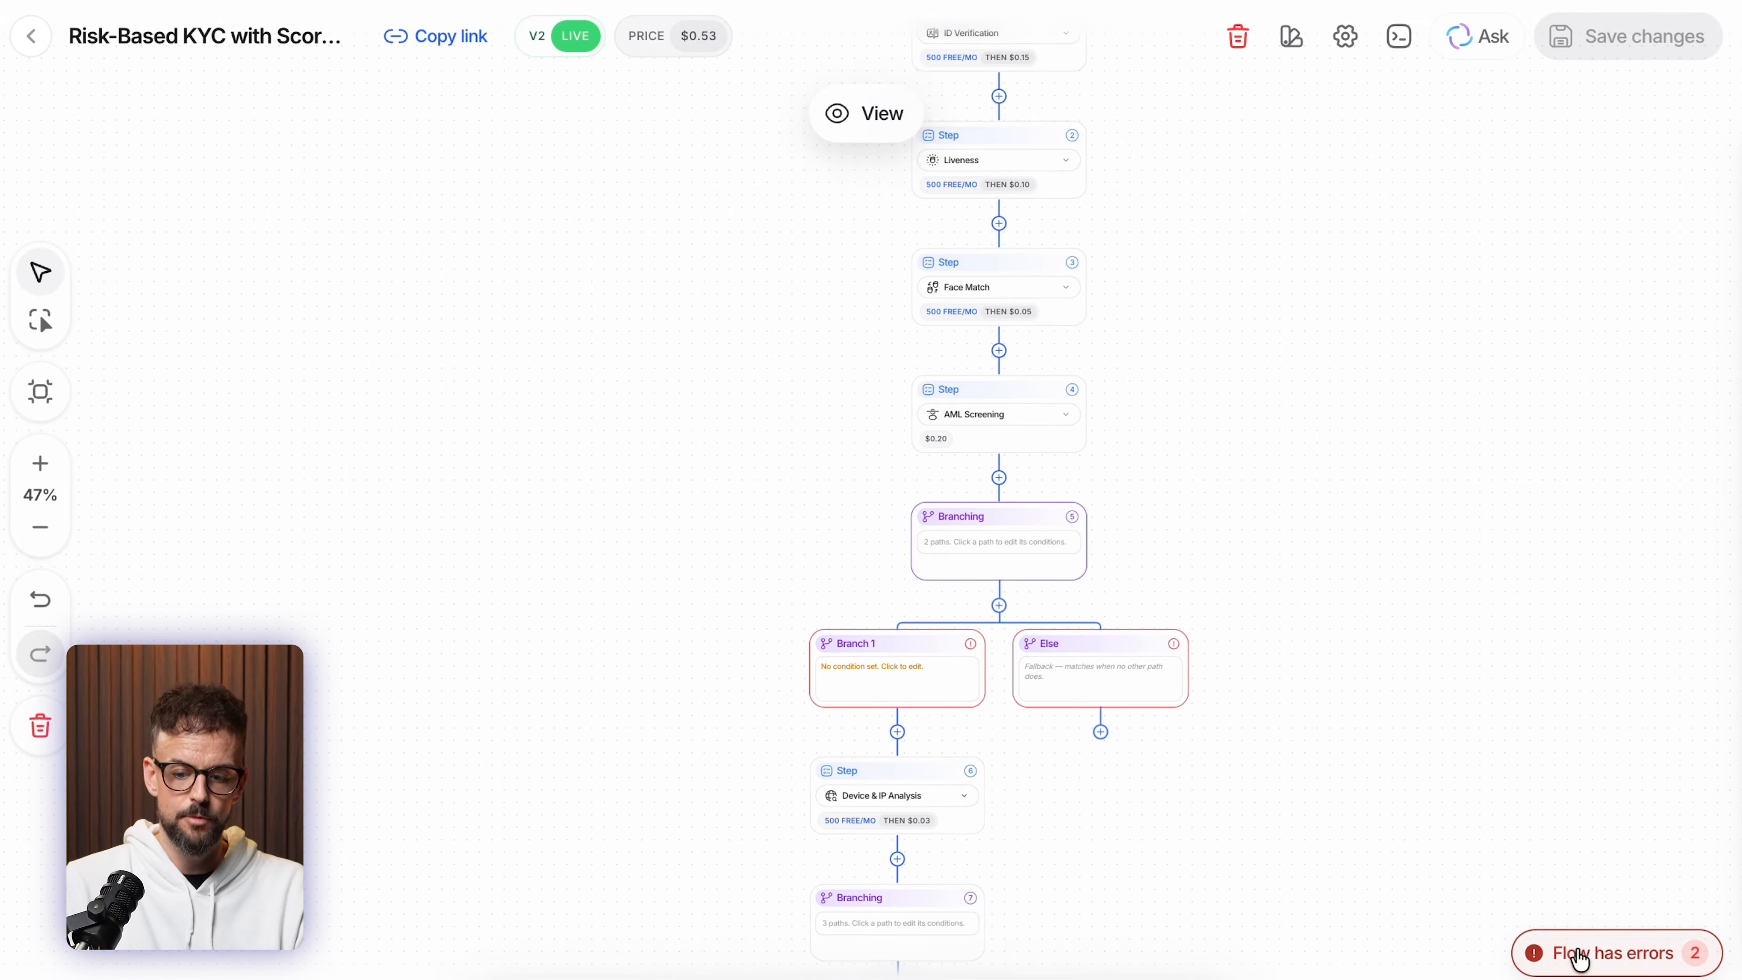
{"action": "left_click", "coordinate": [1629, 955]}
{"action": "left_click", "coordinate": [1565, 951]}
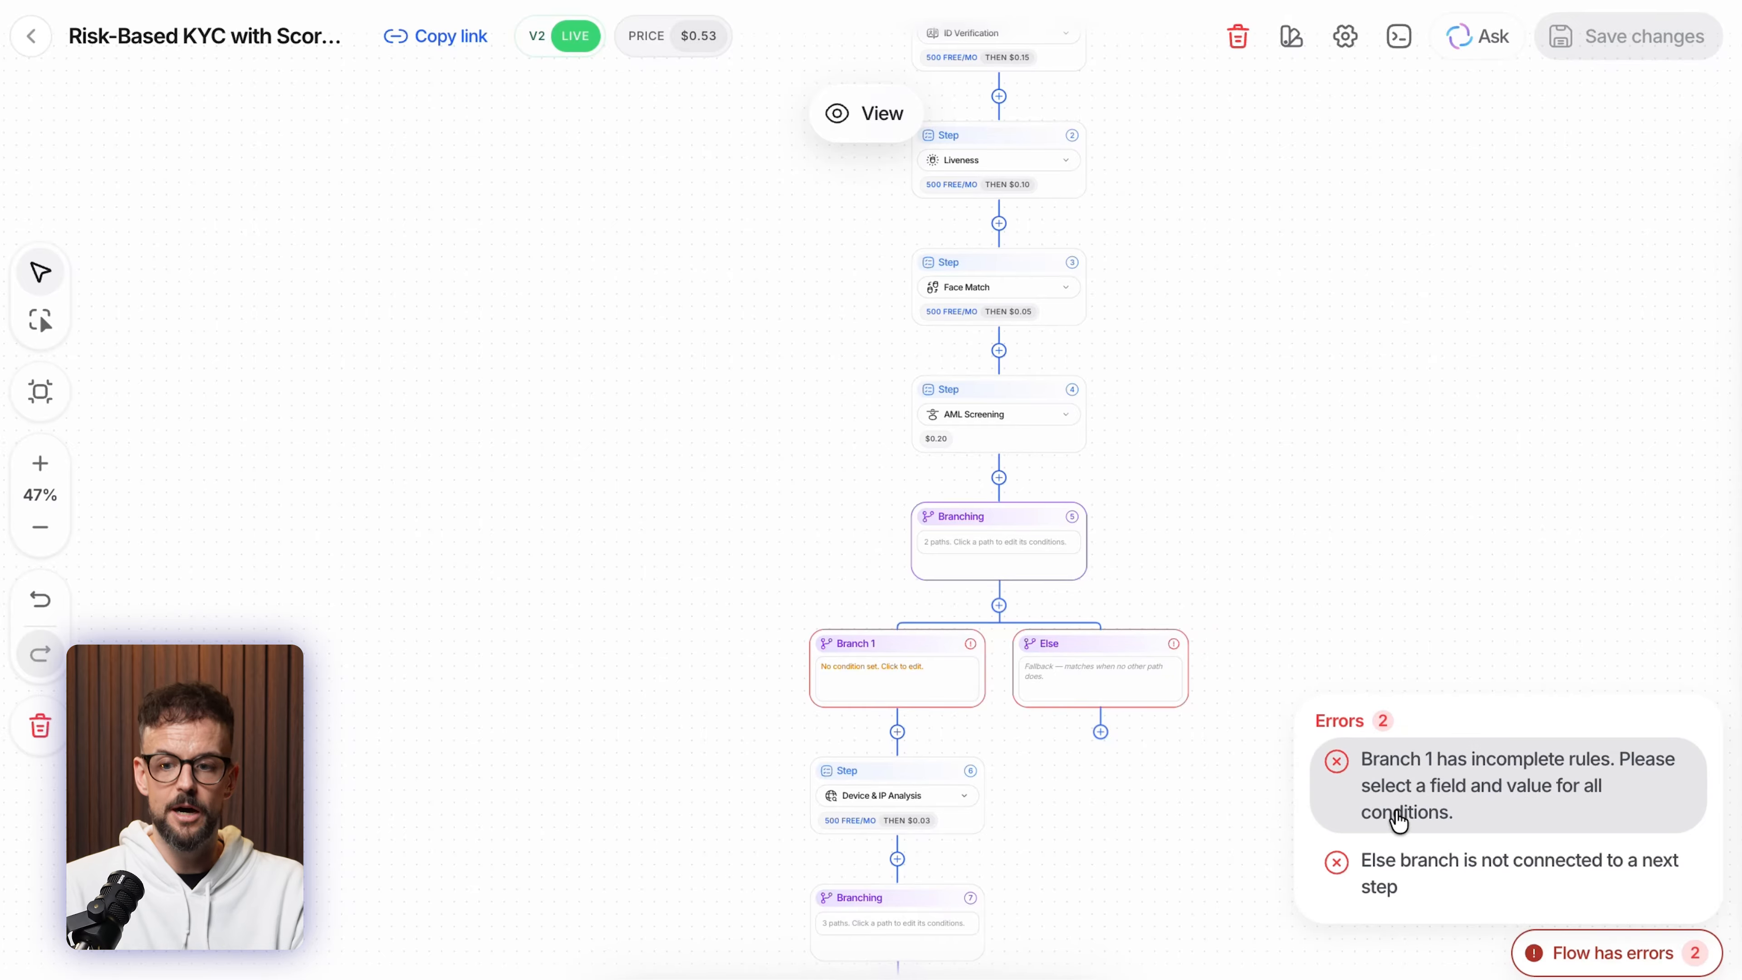
- Return to the Workflows list and look through the existing workflows
{"action": "left_click", "coordinate": [31, 36]}
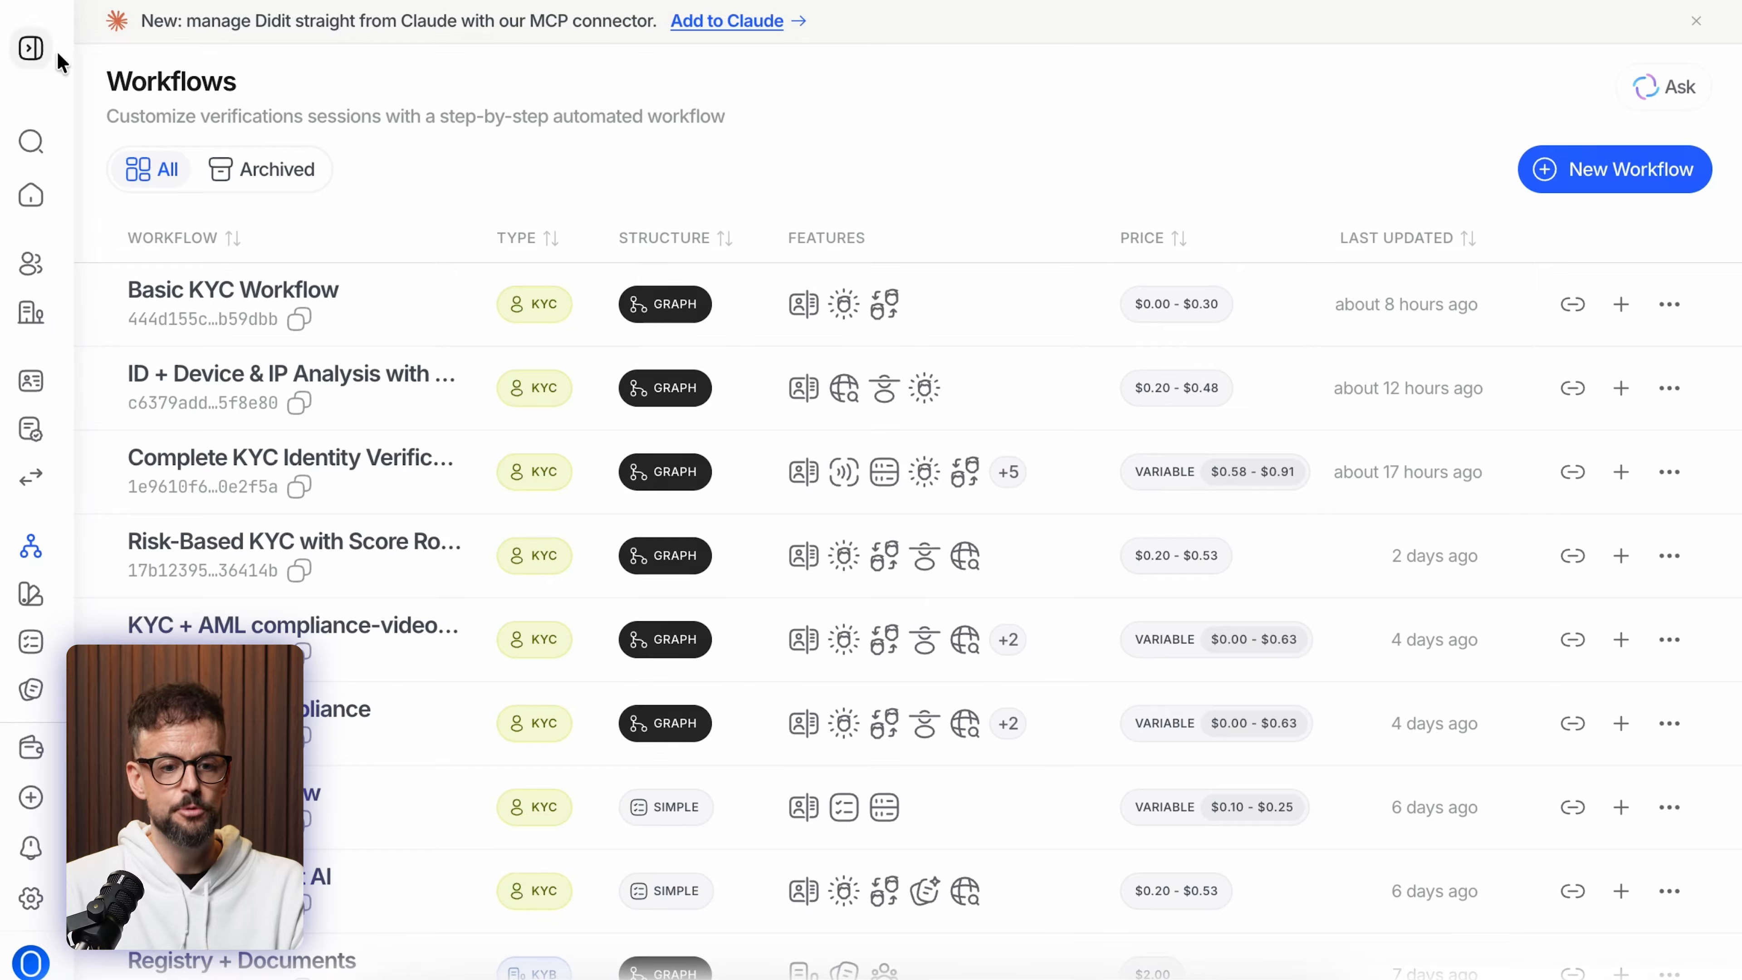
{"action": "scroll", "coordinate": [303, 603], "scroll_direction": "down", "scroll_amount": 3}
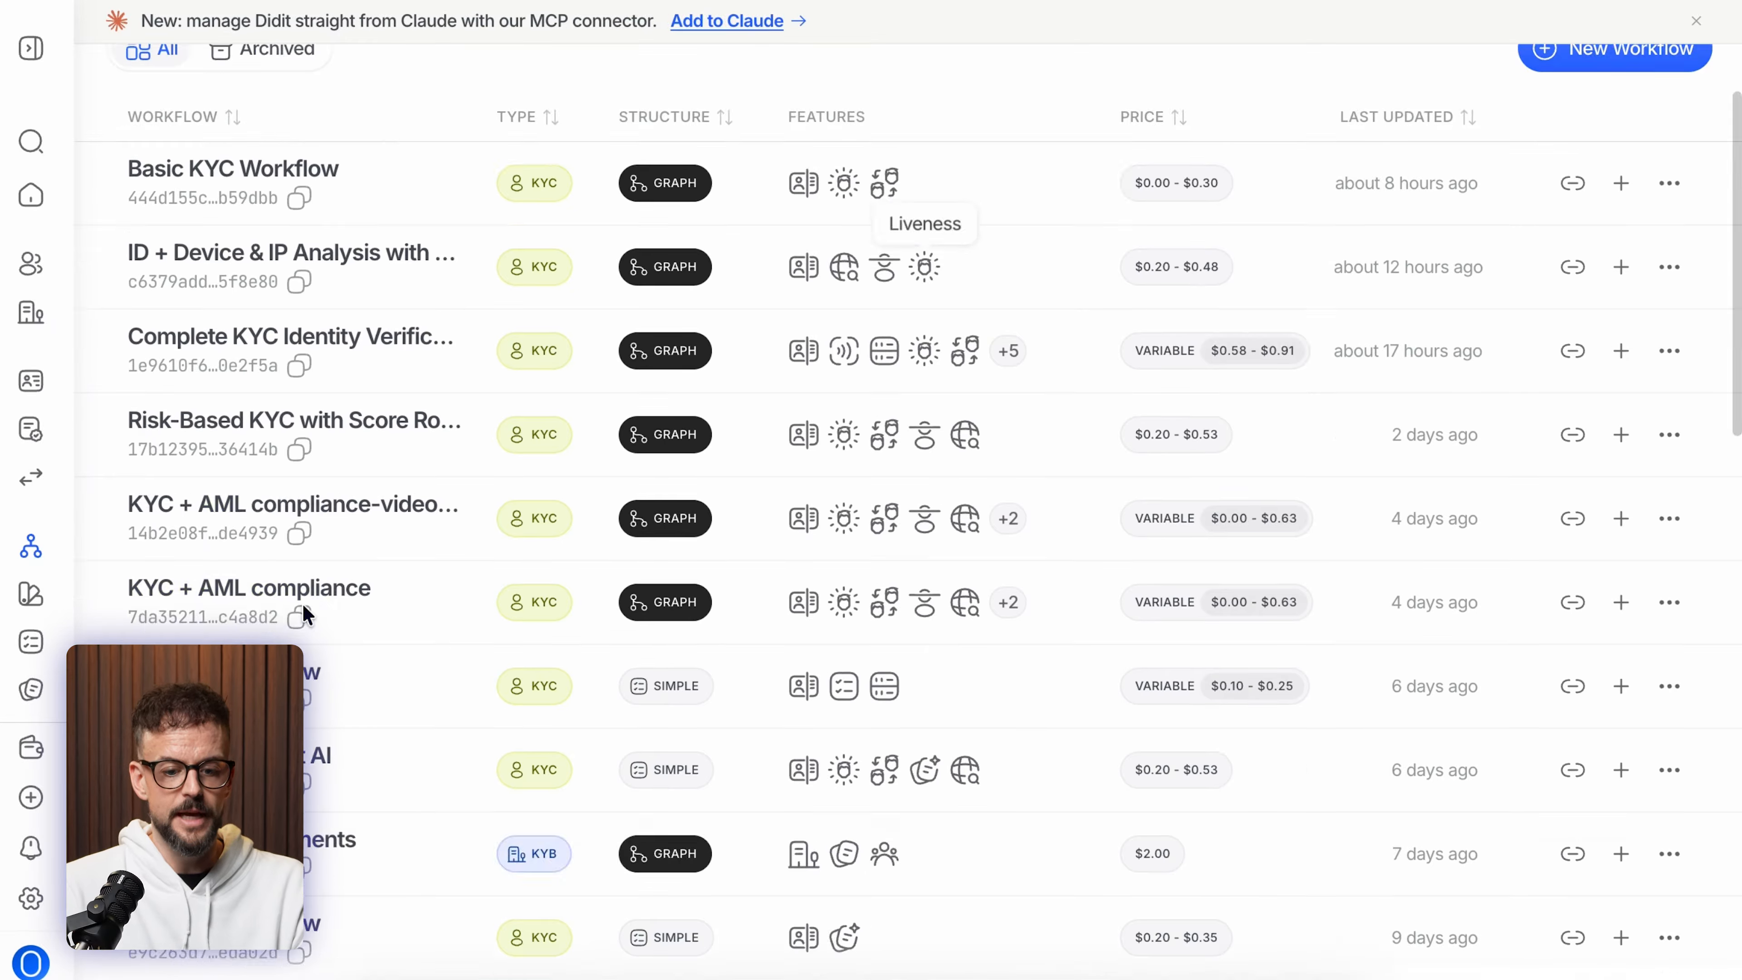
{"action": "scroll", "coordinate": [301, 599], "scroll_direction": "up", "scroll_amount": 2}
{"action": "scroll", "coordinate": [302, 601], "scroll_direction": "down", "scroll_amount": 1}
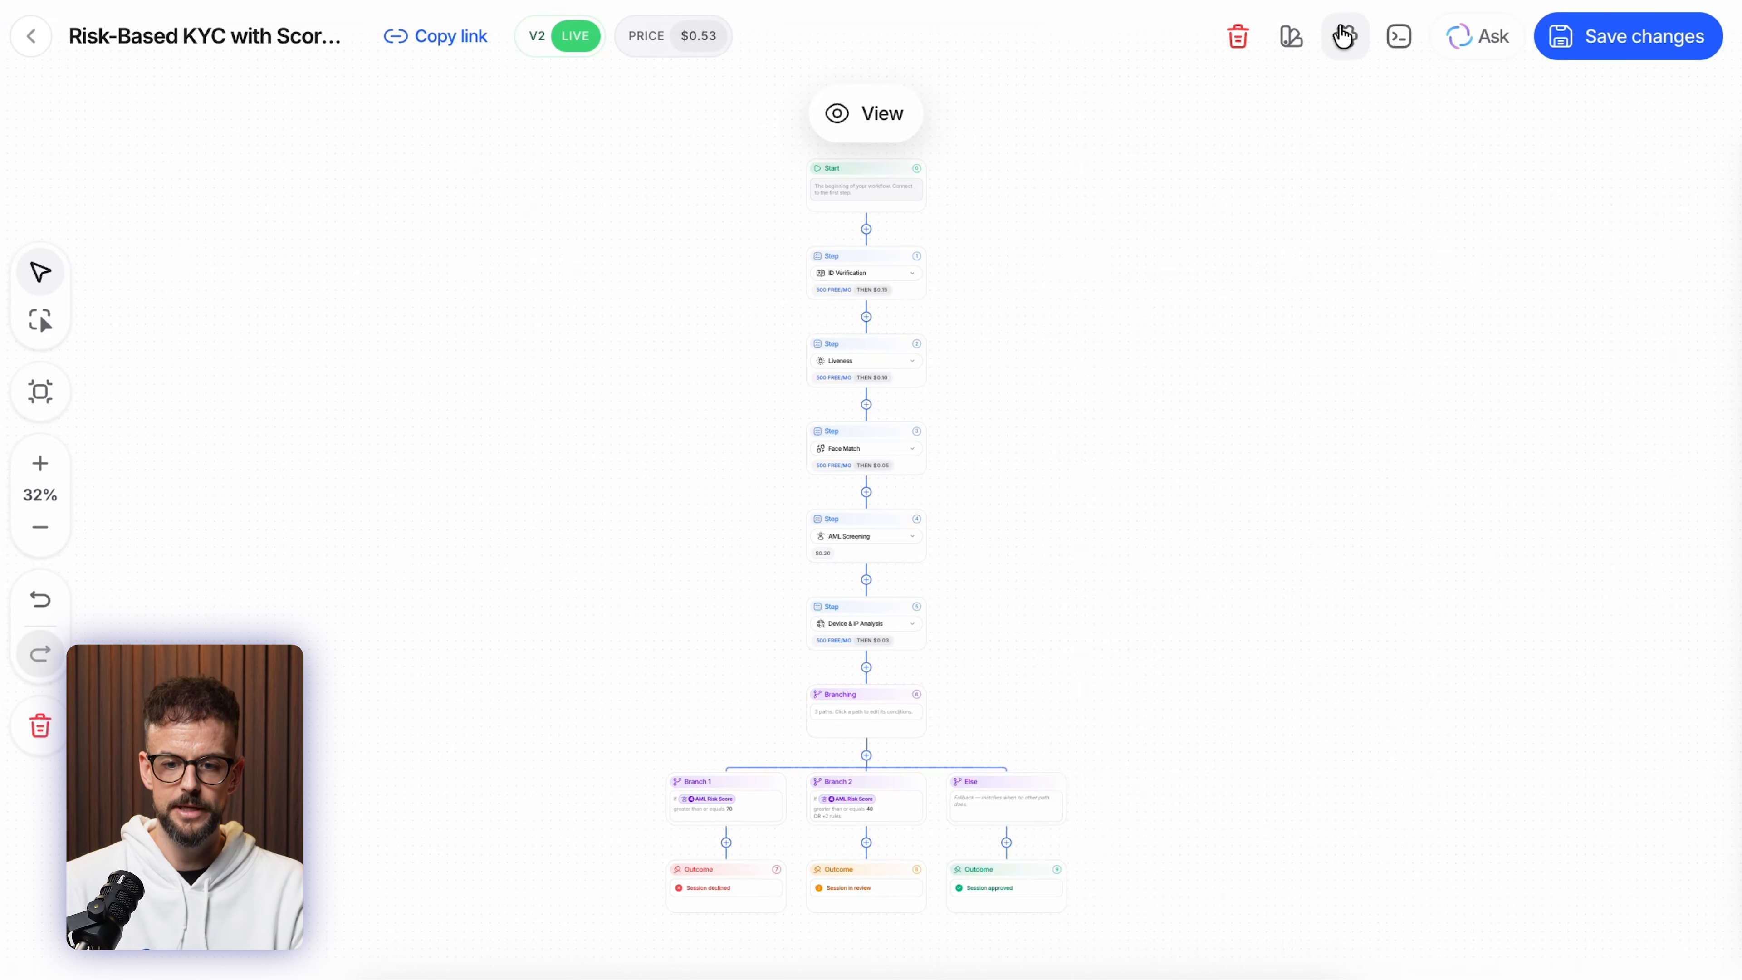
- Open the Risk-Based KYC workflow's general settings and review its callback URL, options, retry settings and session expiration
{"action": "left_click", "coordinate": [1345, 36]}
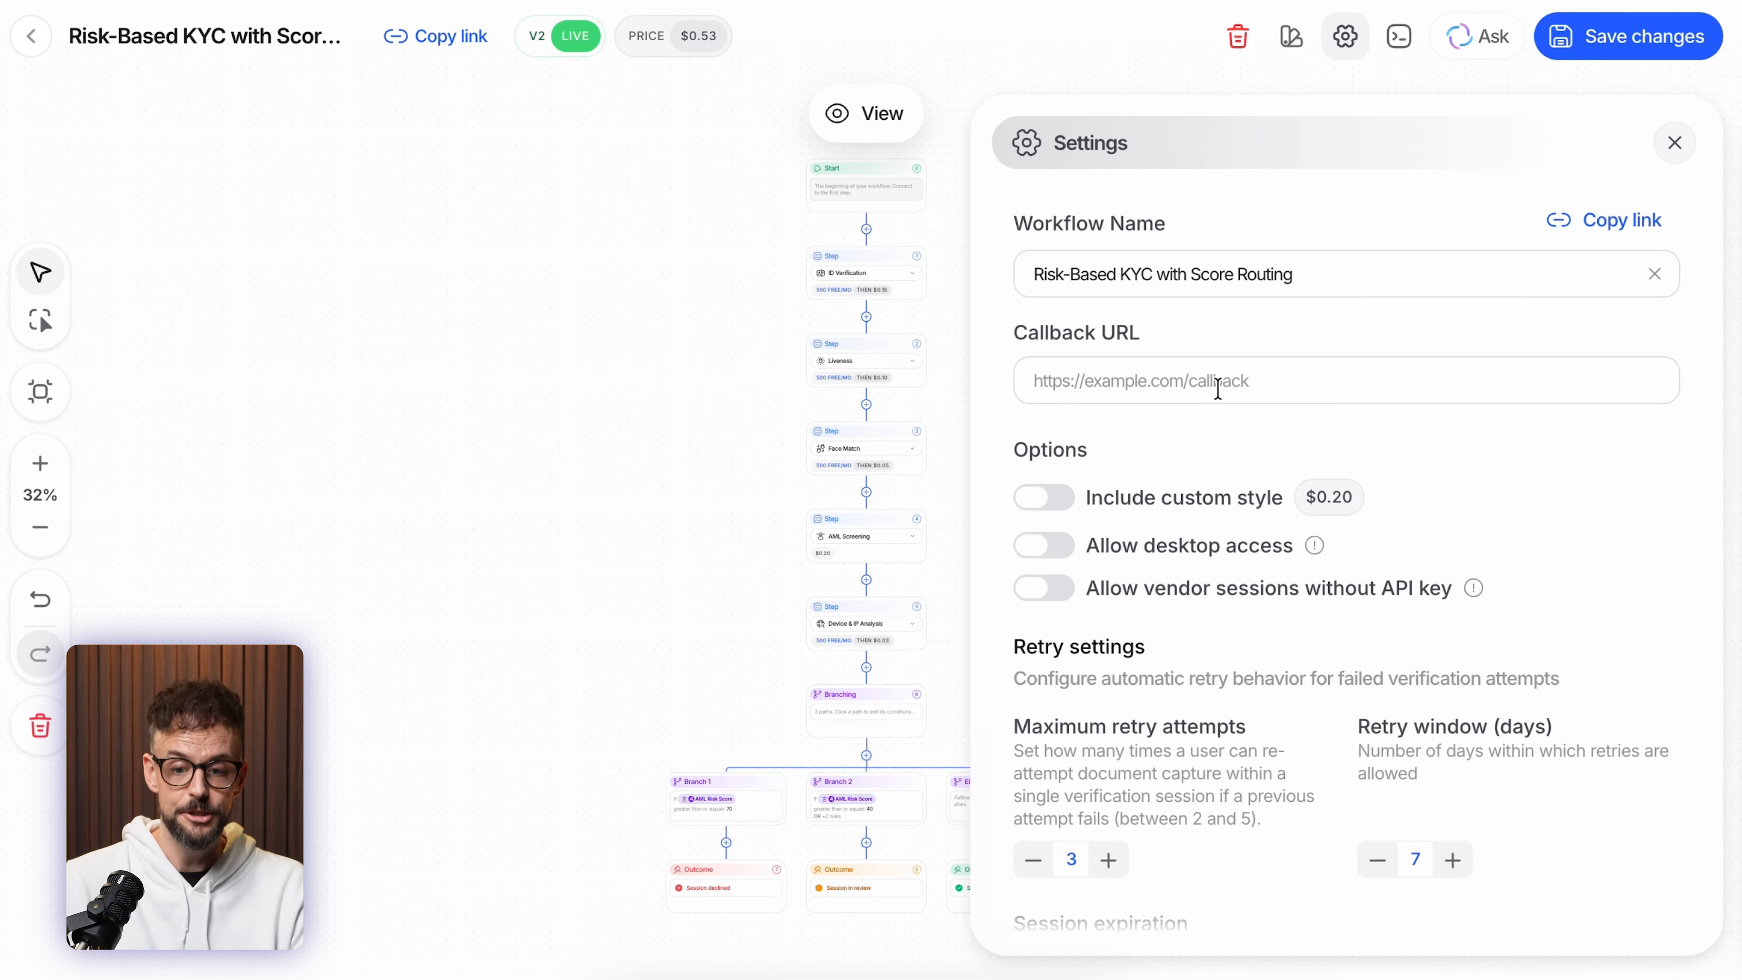
{"action": "scroll", "coordinate": [1433, 443], "scroll_direction": "down", "scroll_amount": 1}
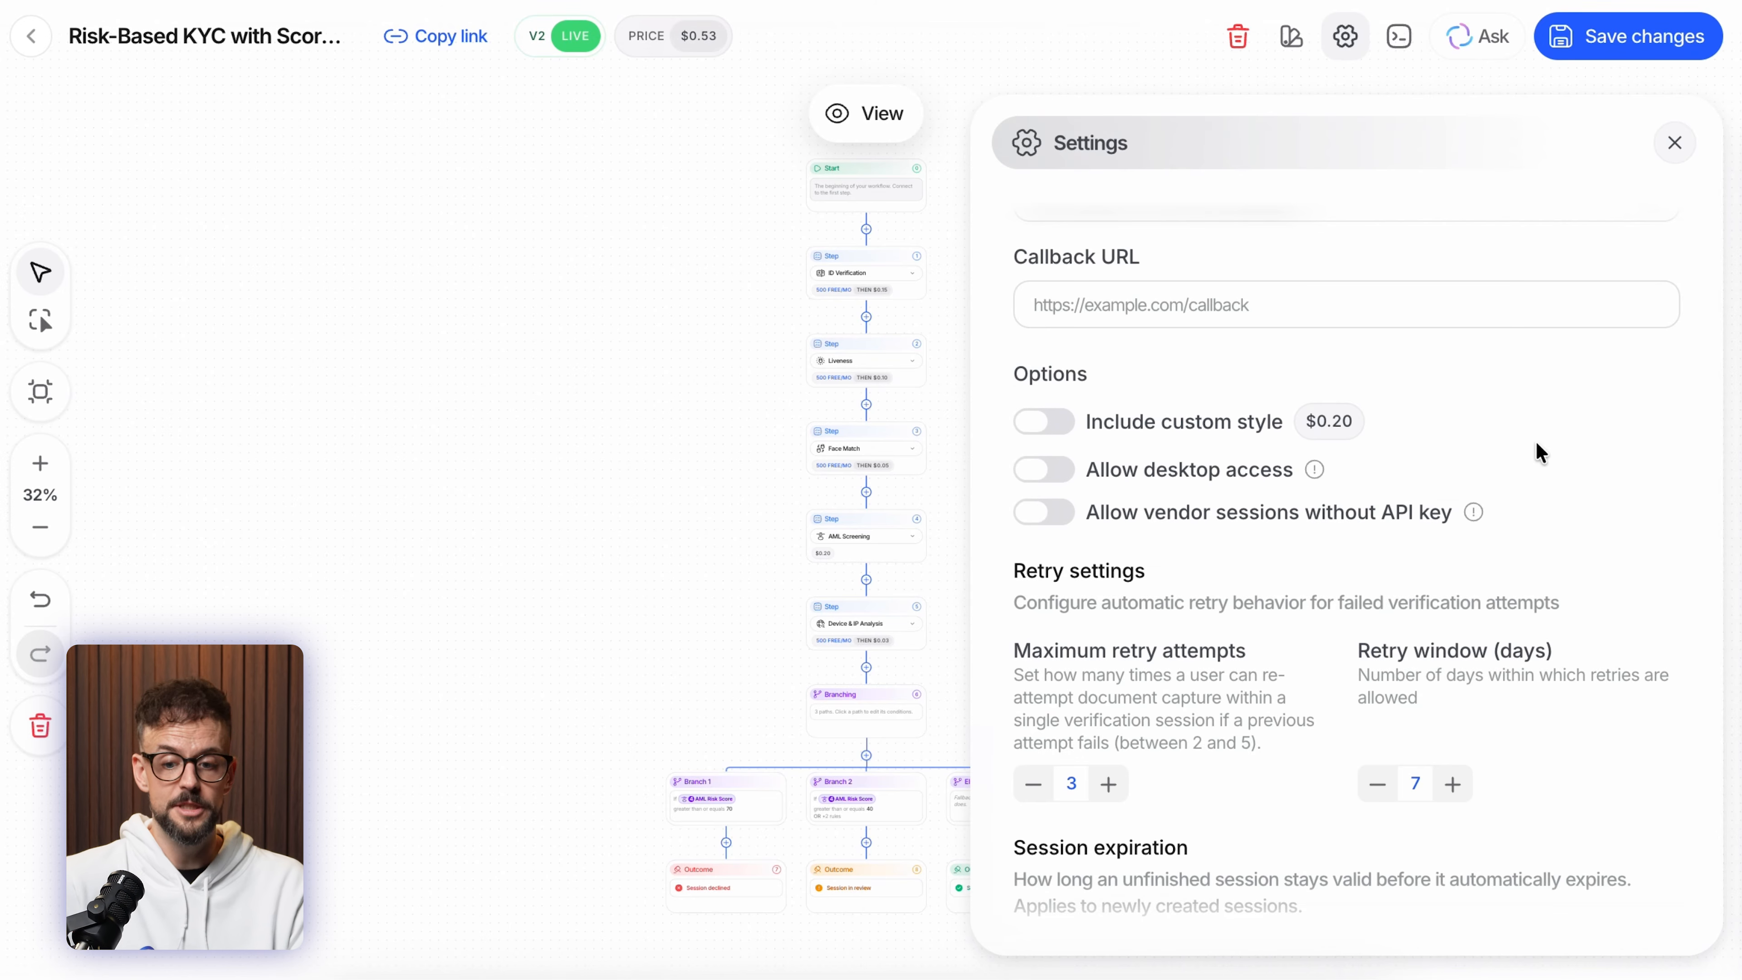
{"action": "scroll", "coordinate": [1556, 475], "scroll_direction": "down", "scroll_amount": 1}
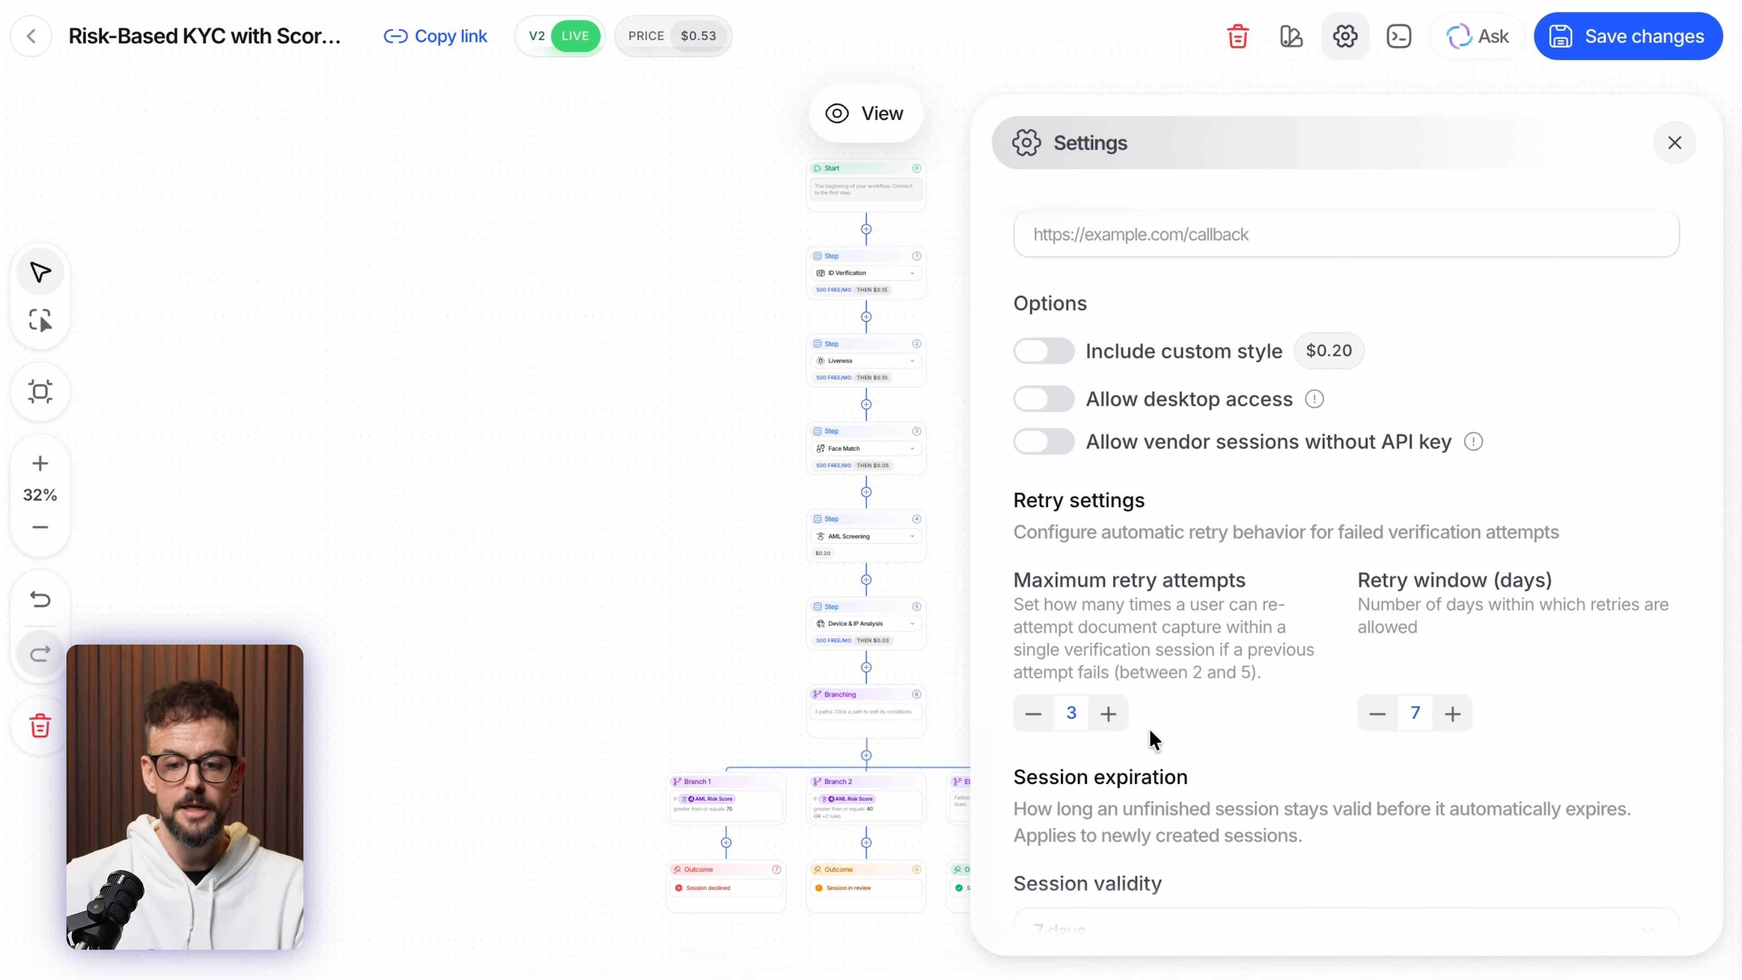
{"action": "scroll", "coordinate": [1210, 711], "scroll_direction": "down", "scroll_amount": 1}
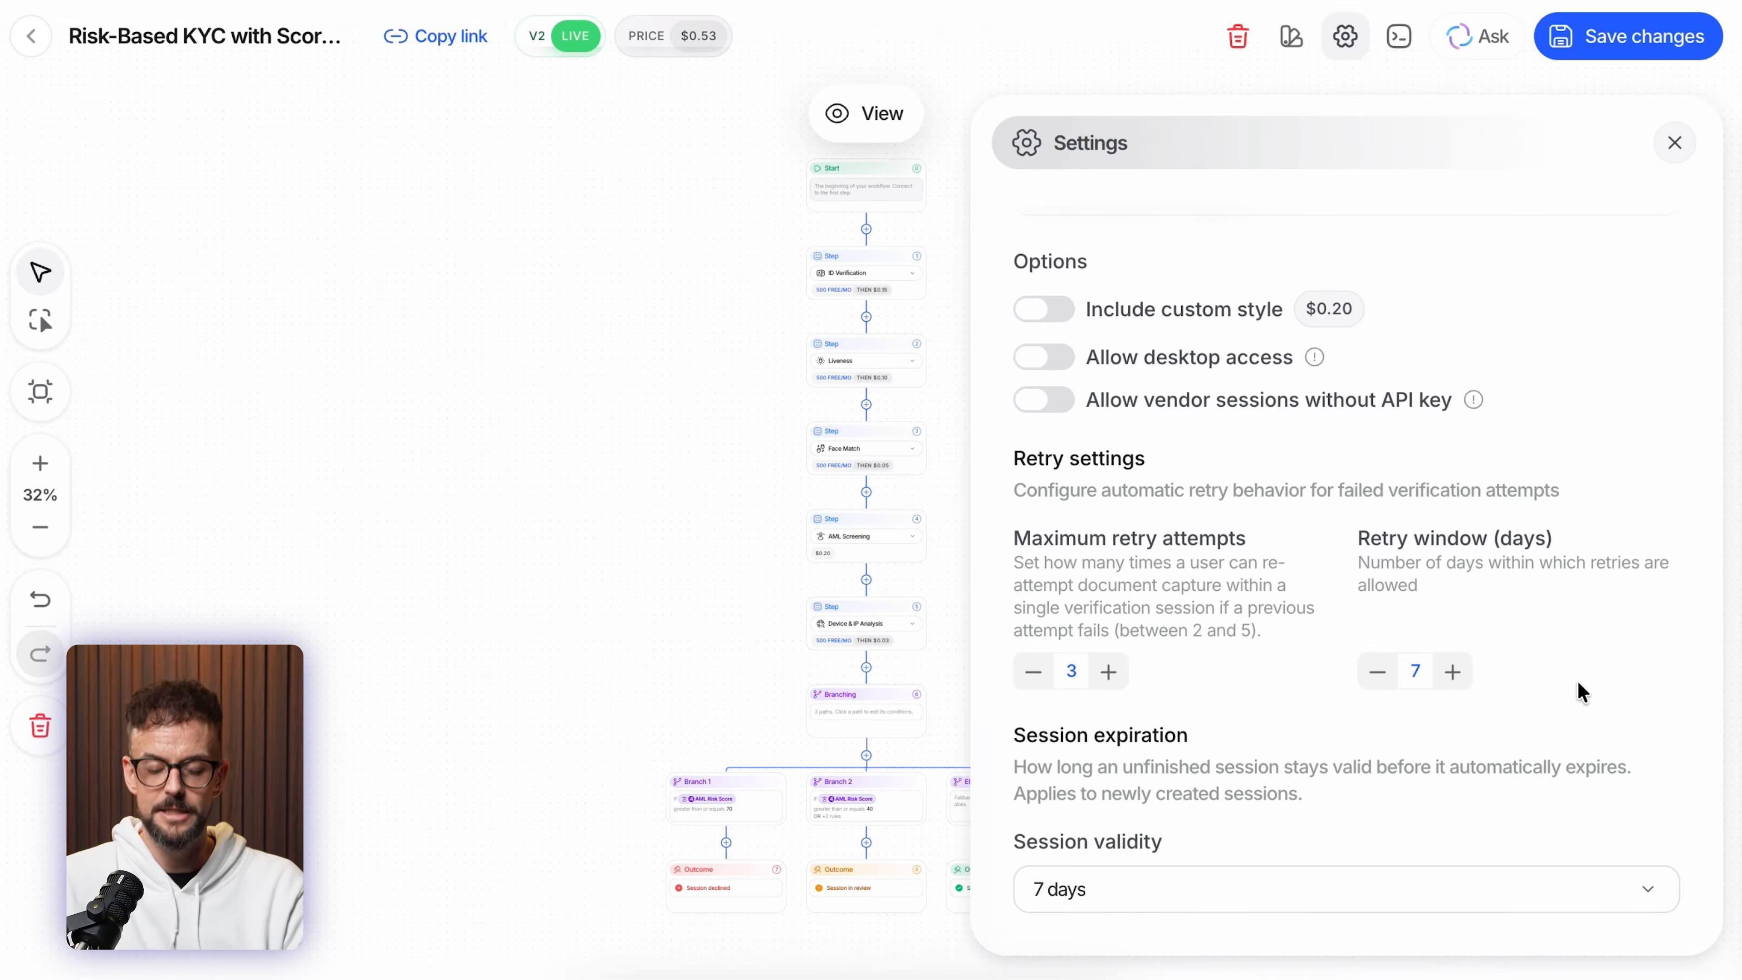
{"action": "scroll", "coordinate": [1571, 679], "scroll_direction": "up", "scroll_amount": 3}
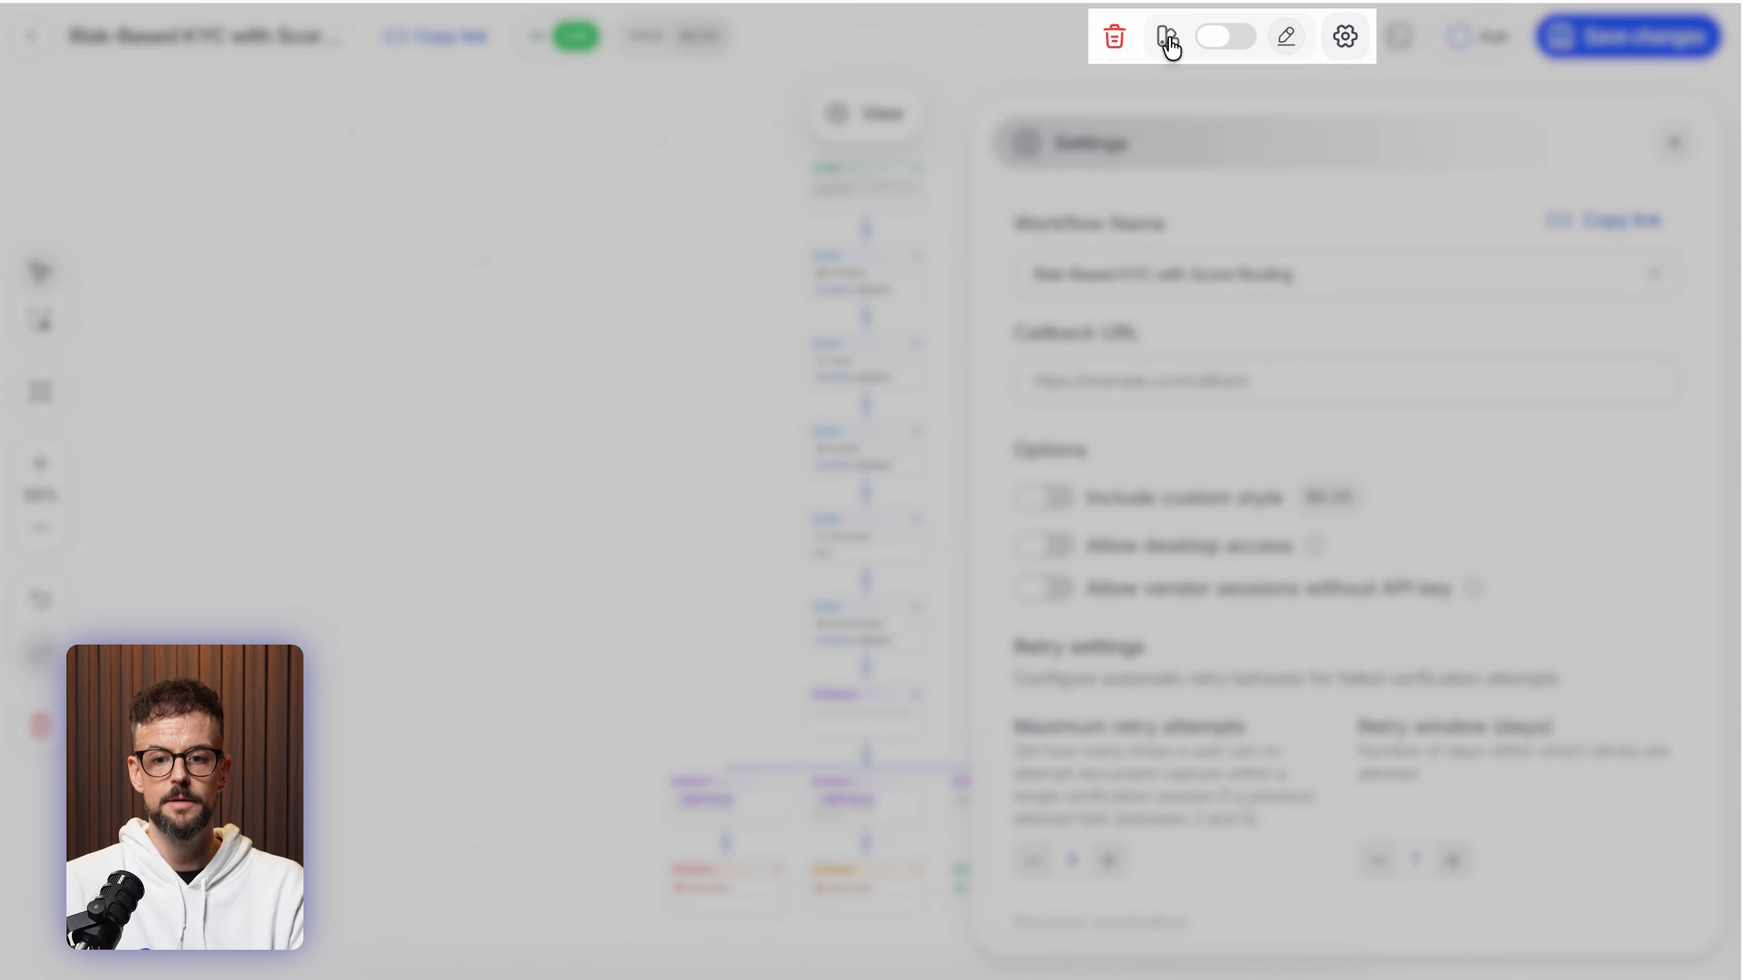
- Open the workflow's customization settings and review the General options alongside the verification screen preview
{"action": "left_click", "coordinate": [1168, 38]}
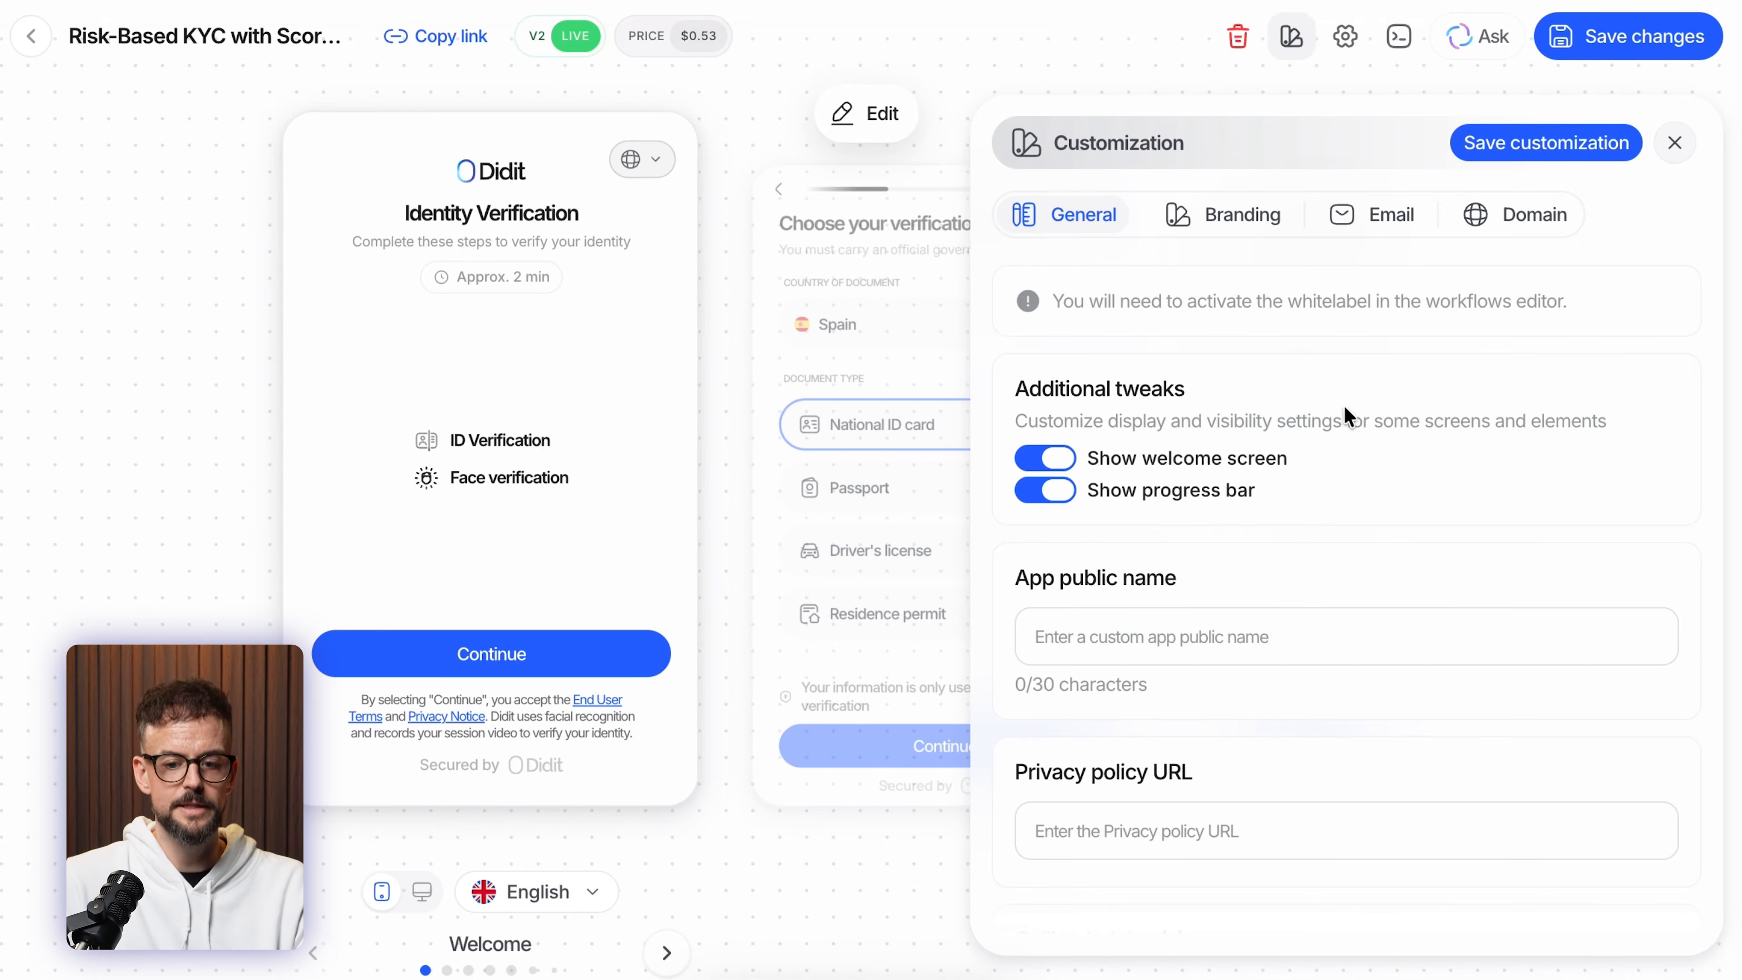
{"action": "scroll", "coordinate": [1434, 426], "scroll_direction": "down", "scroll_amount": 2}
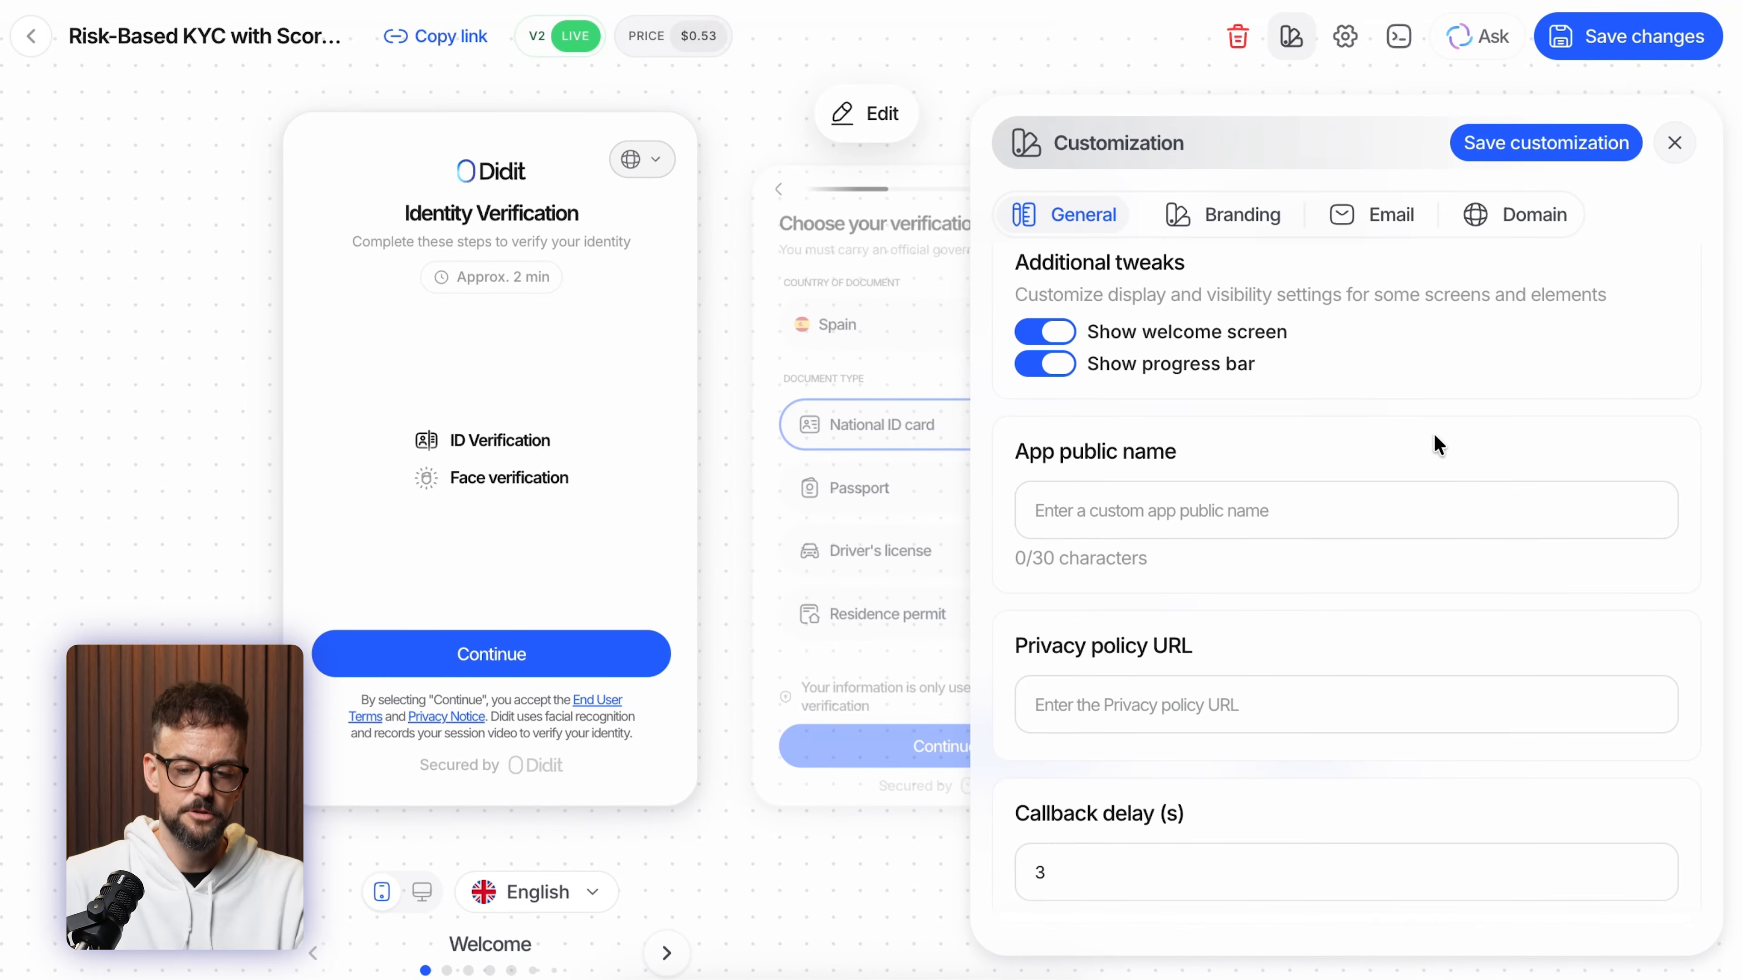
{"action": "scroll", "coordinate": [1450, 437], "scroll_direction": "up", "scroll_amount": 2}
{"action": "scroll", "coordinate": [787, 270], "scroll_direction": "right", "scroll_amount": 1}
{"action": "scroll", "coordinate": [479, 220], "scroll_direction": "right", "scroll_amount": 3}
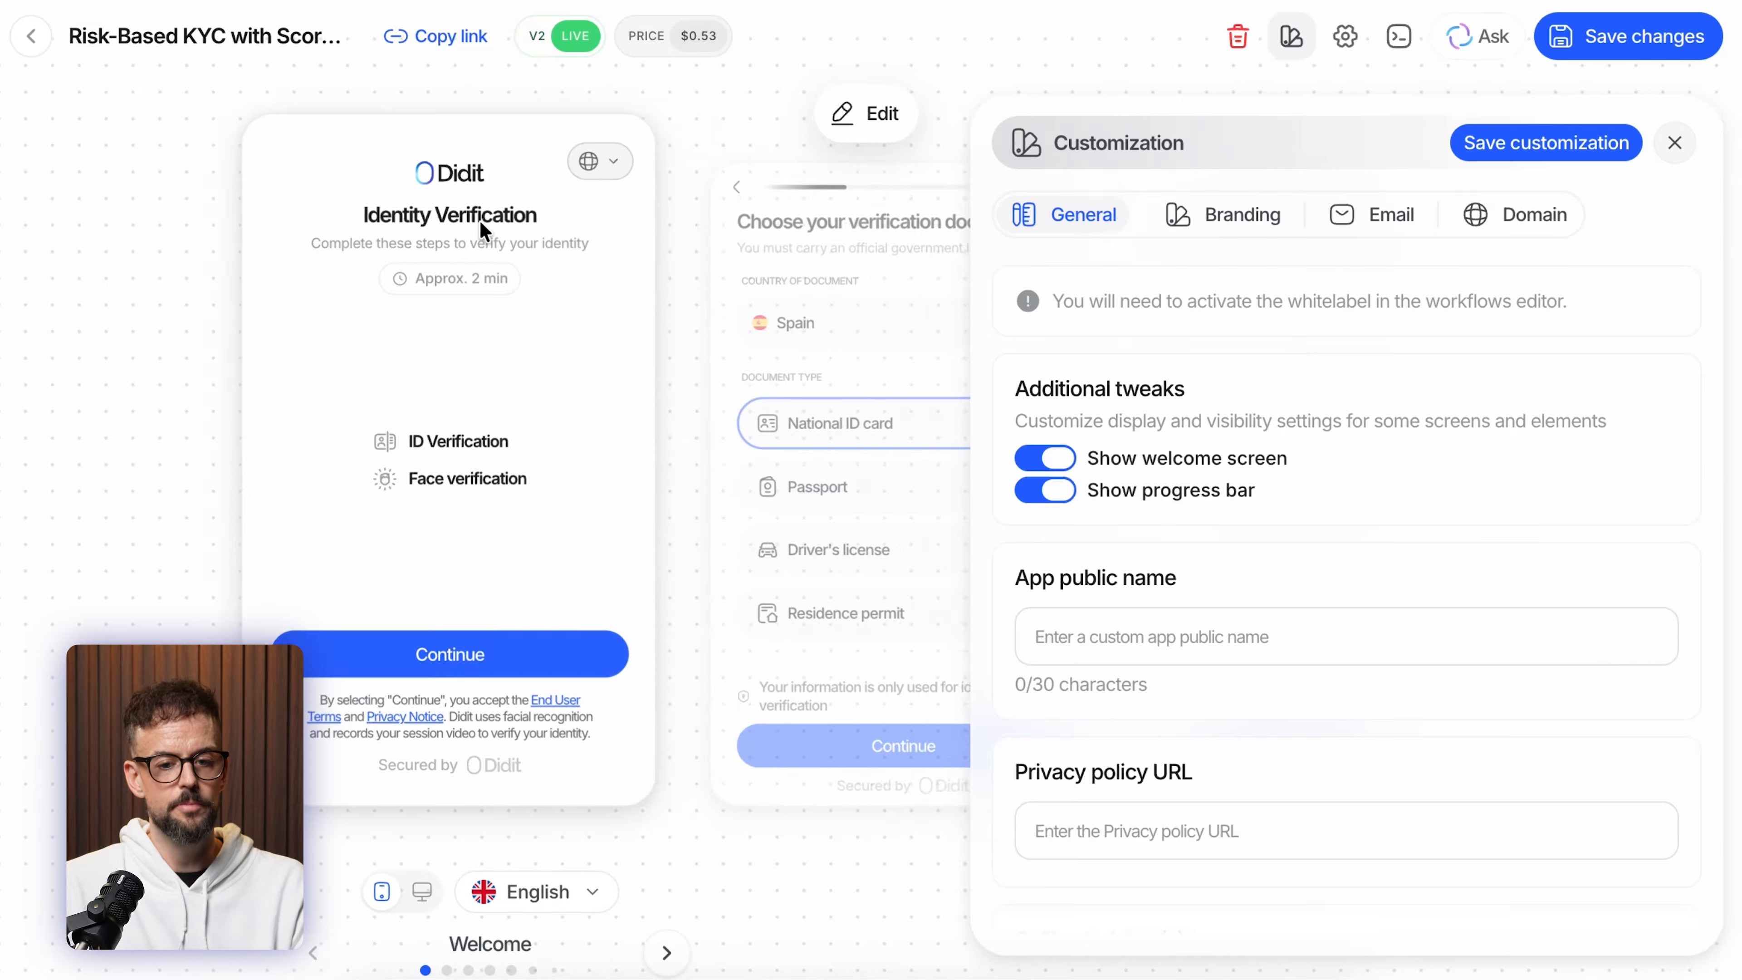
{"action": "scroll", "coordinate": [485, 233], "scroll_direction": "right", "scroll_amount": 1}
{"action": "scroll", "coordinate": [482, 224], "scroll_direction": "left", "scroll_amount": 3}
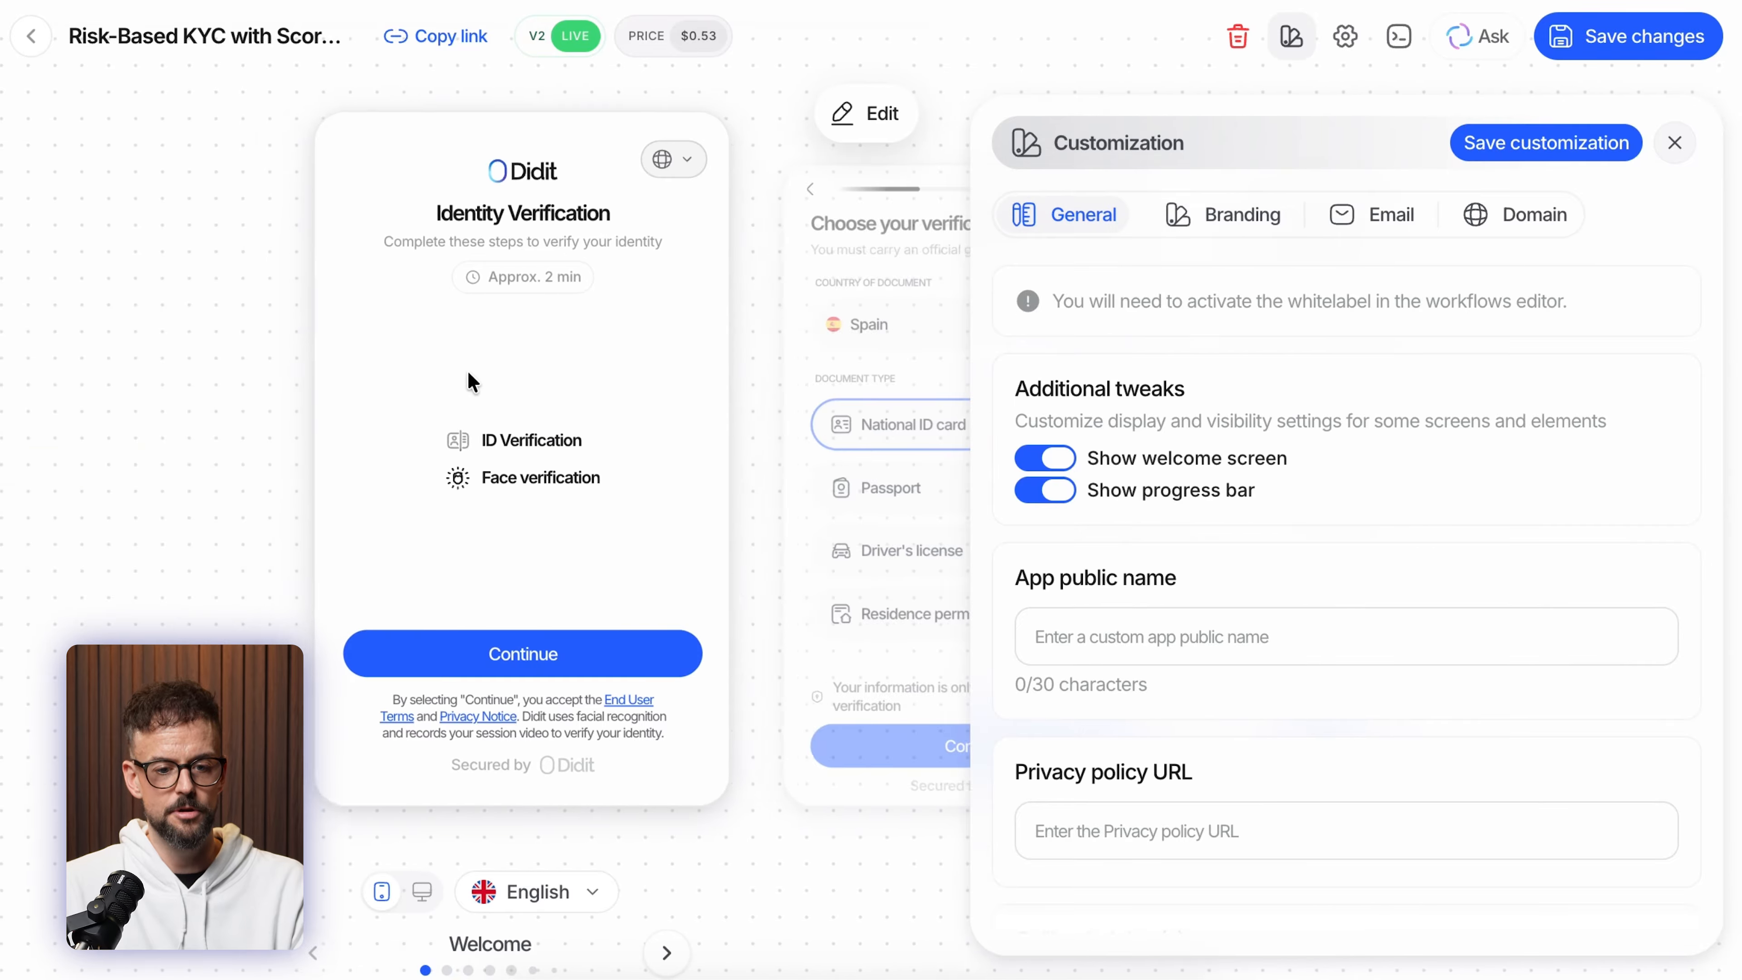
- Switch the verification preview to the desktop layout and browse its screens, returning to the Welcome screen
{"action": "left_click", "coordinate": [422, 890]}
{"action": "scroll", "coordinate": [504, 342], "scroll_direction": "right", "scroll_amount": 1}
{"action": "scroll", "coordinate": [564, 354], "scroll_direction": "right", "scroll_amount": 3}
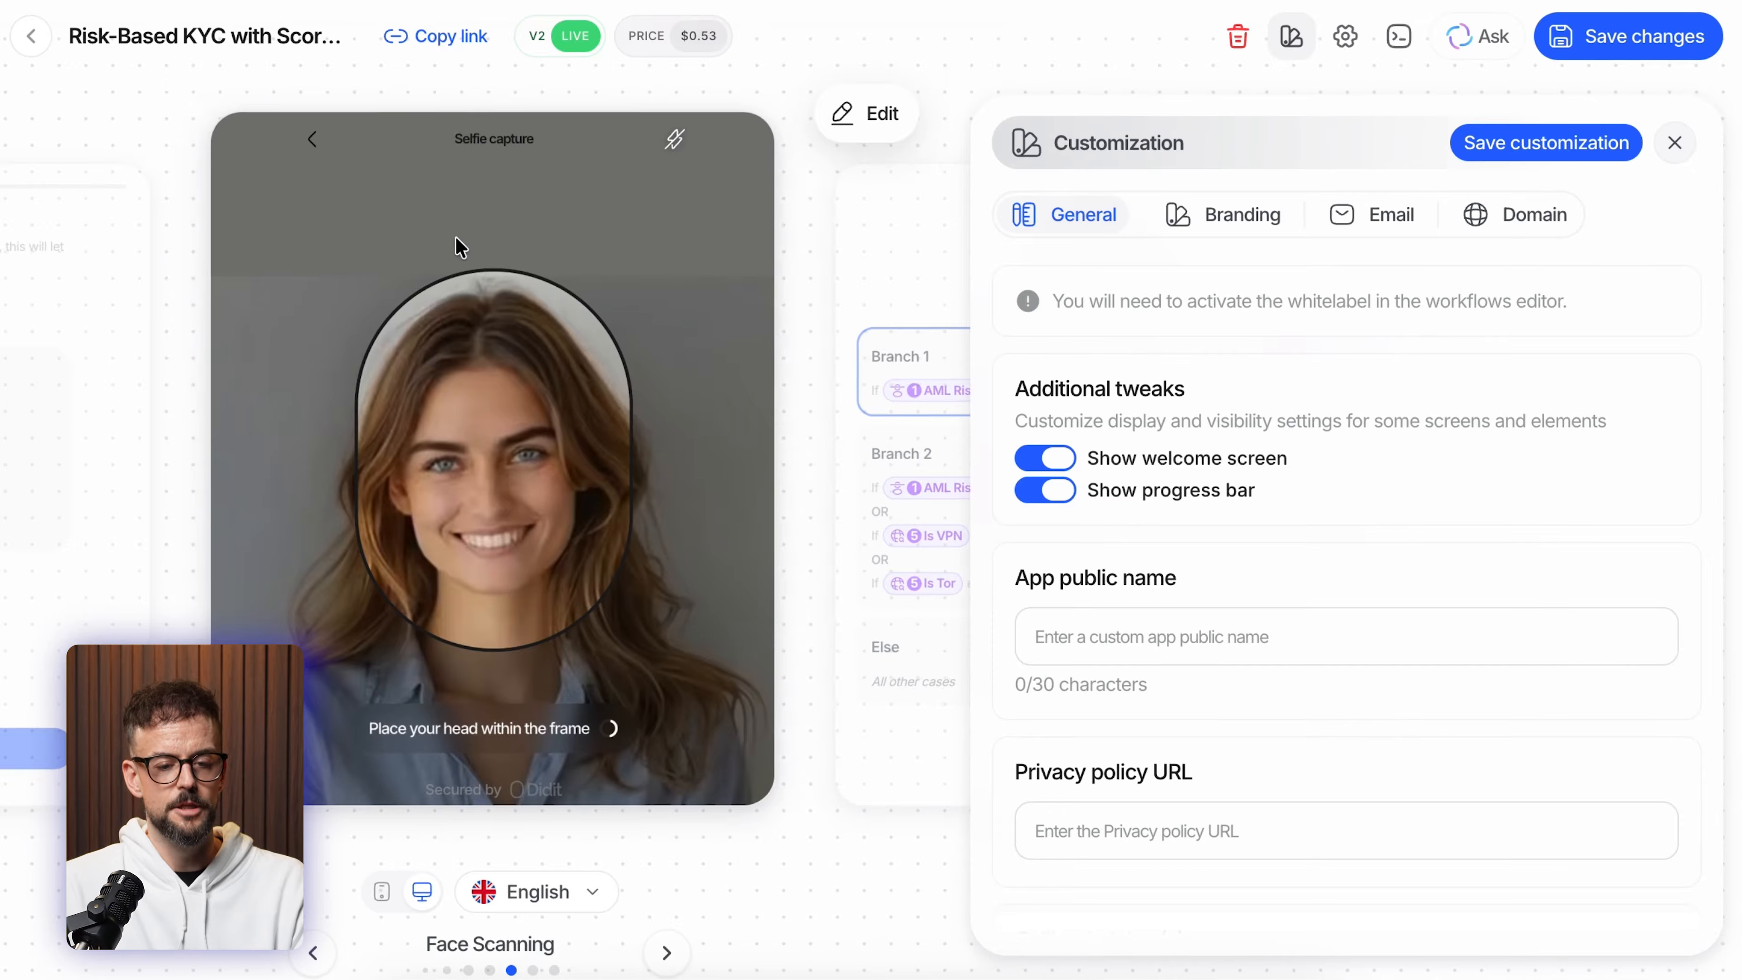
{"action": "scroll", "coordinate": [473, 247], "scroll_direction": "left", "scroll_amount": 4}
- Set the preview language to Français and browse the translated screens through document scanning and path selection
{"action": "left_click", "coordinate": [713, 157]}
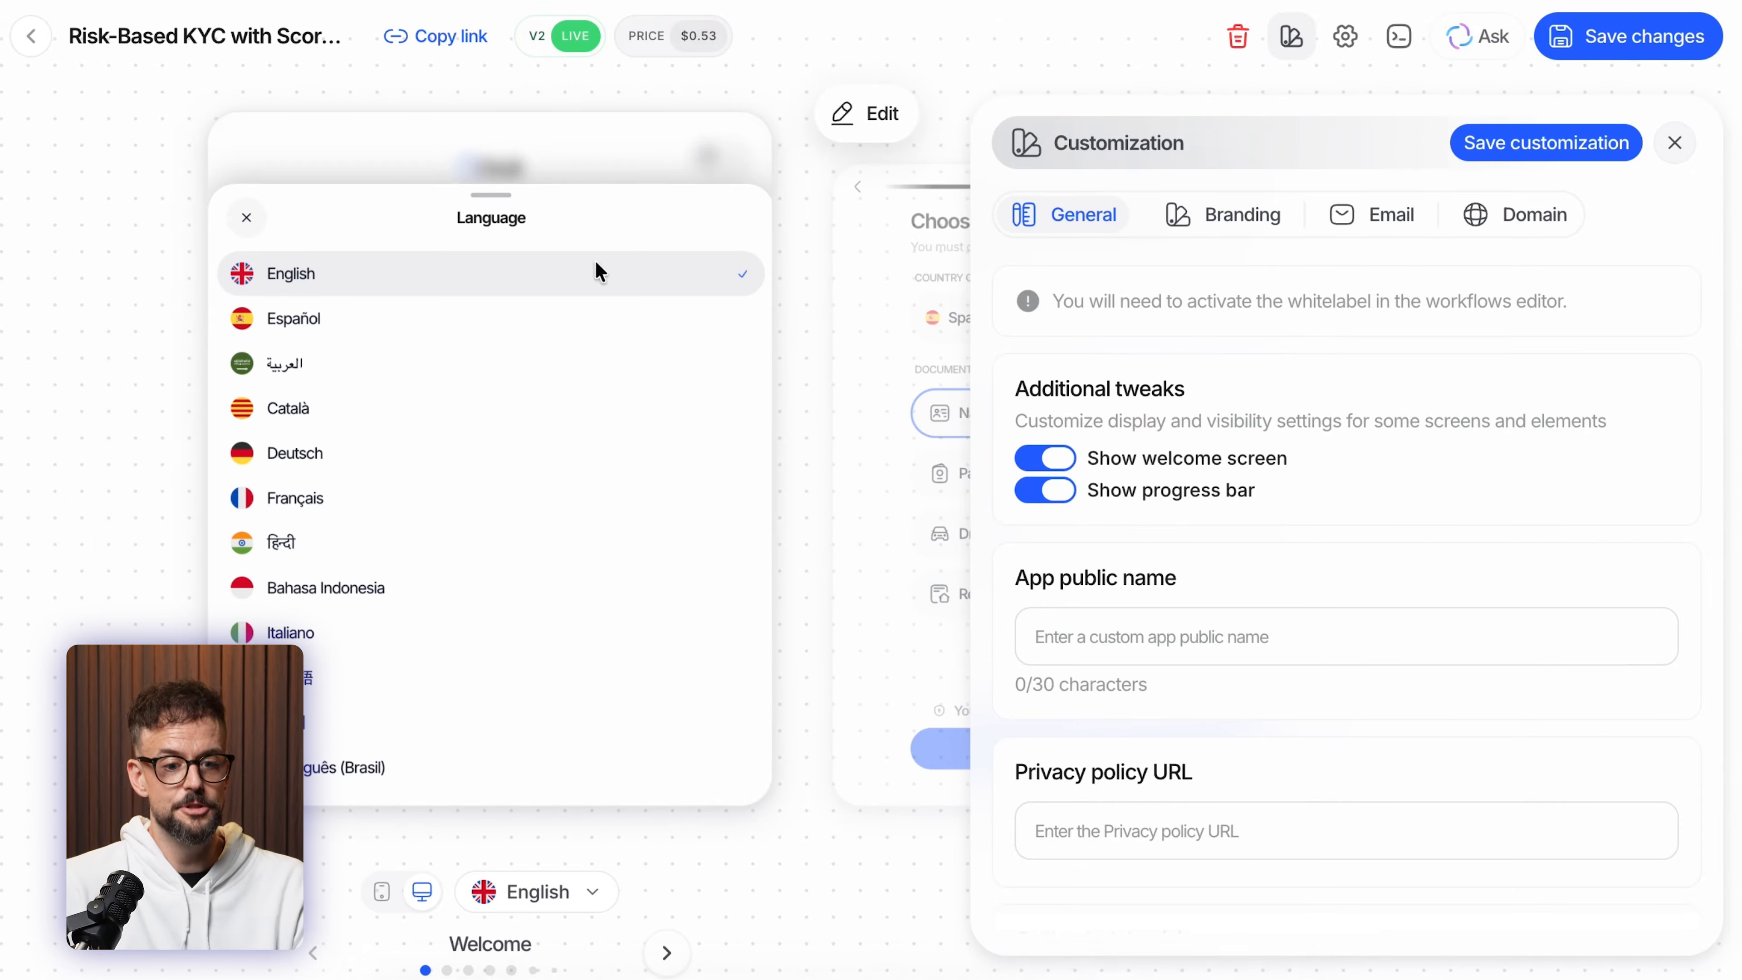
{"action": "left_click", "coordinate": [292, 499]}
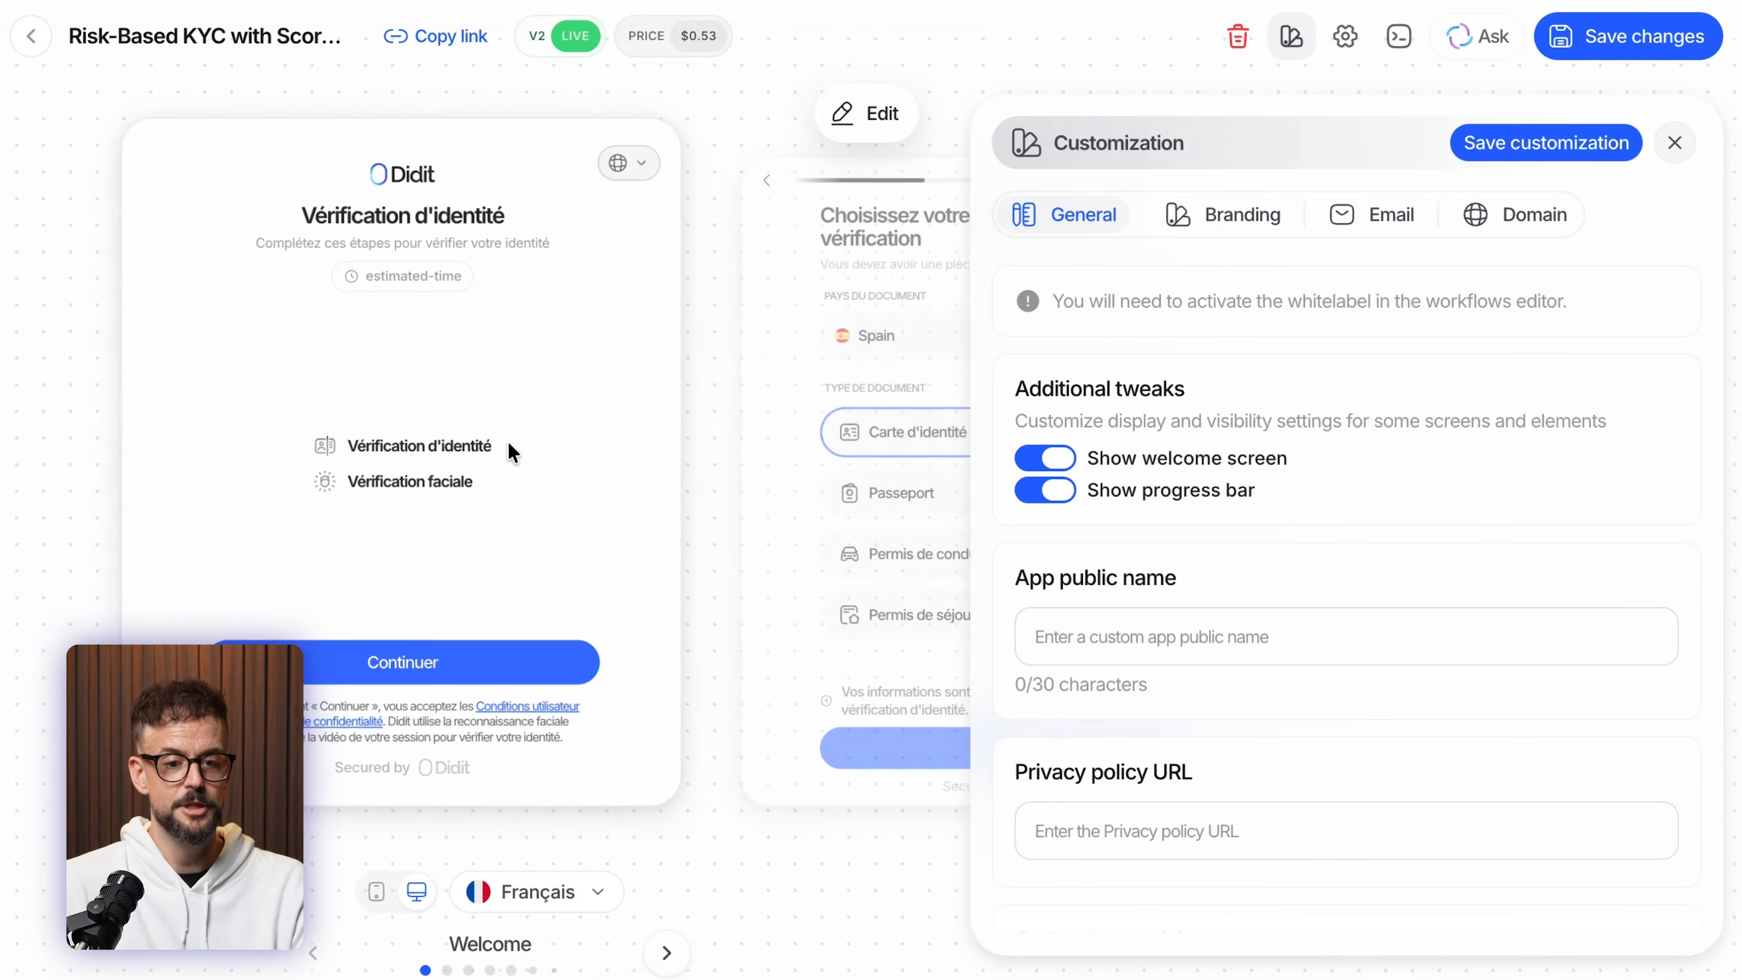
{"action": "scroll", "coordinate": [507, 442], "scroll_direction": "right", "scroll_amount": 2}
{"action": "scroll", "coordinate": [537, 454], "scroll_direction": "right", "scroll_amount": 4}
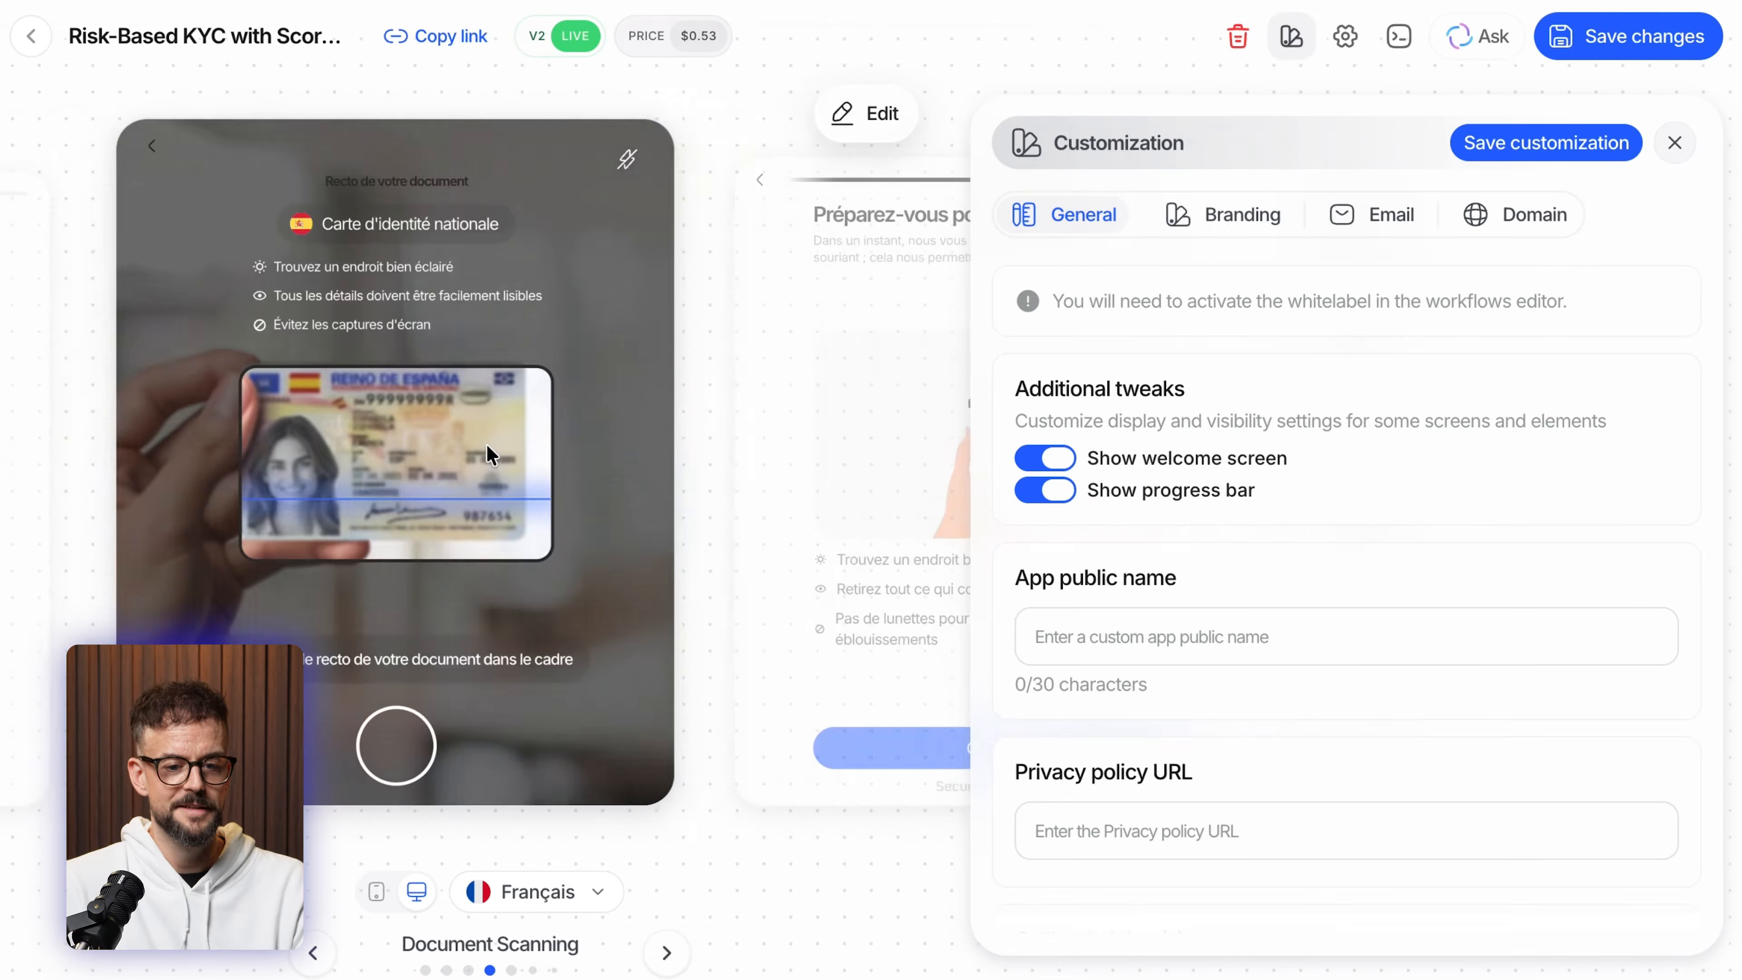
{"action": "scroll", "coordinate": [588, 377], "scroll_direction": "right", "scroll_amount": 3}
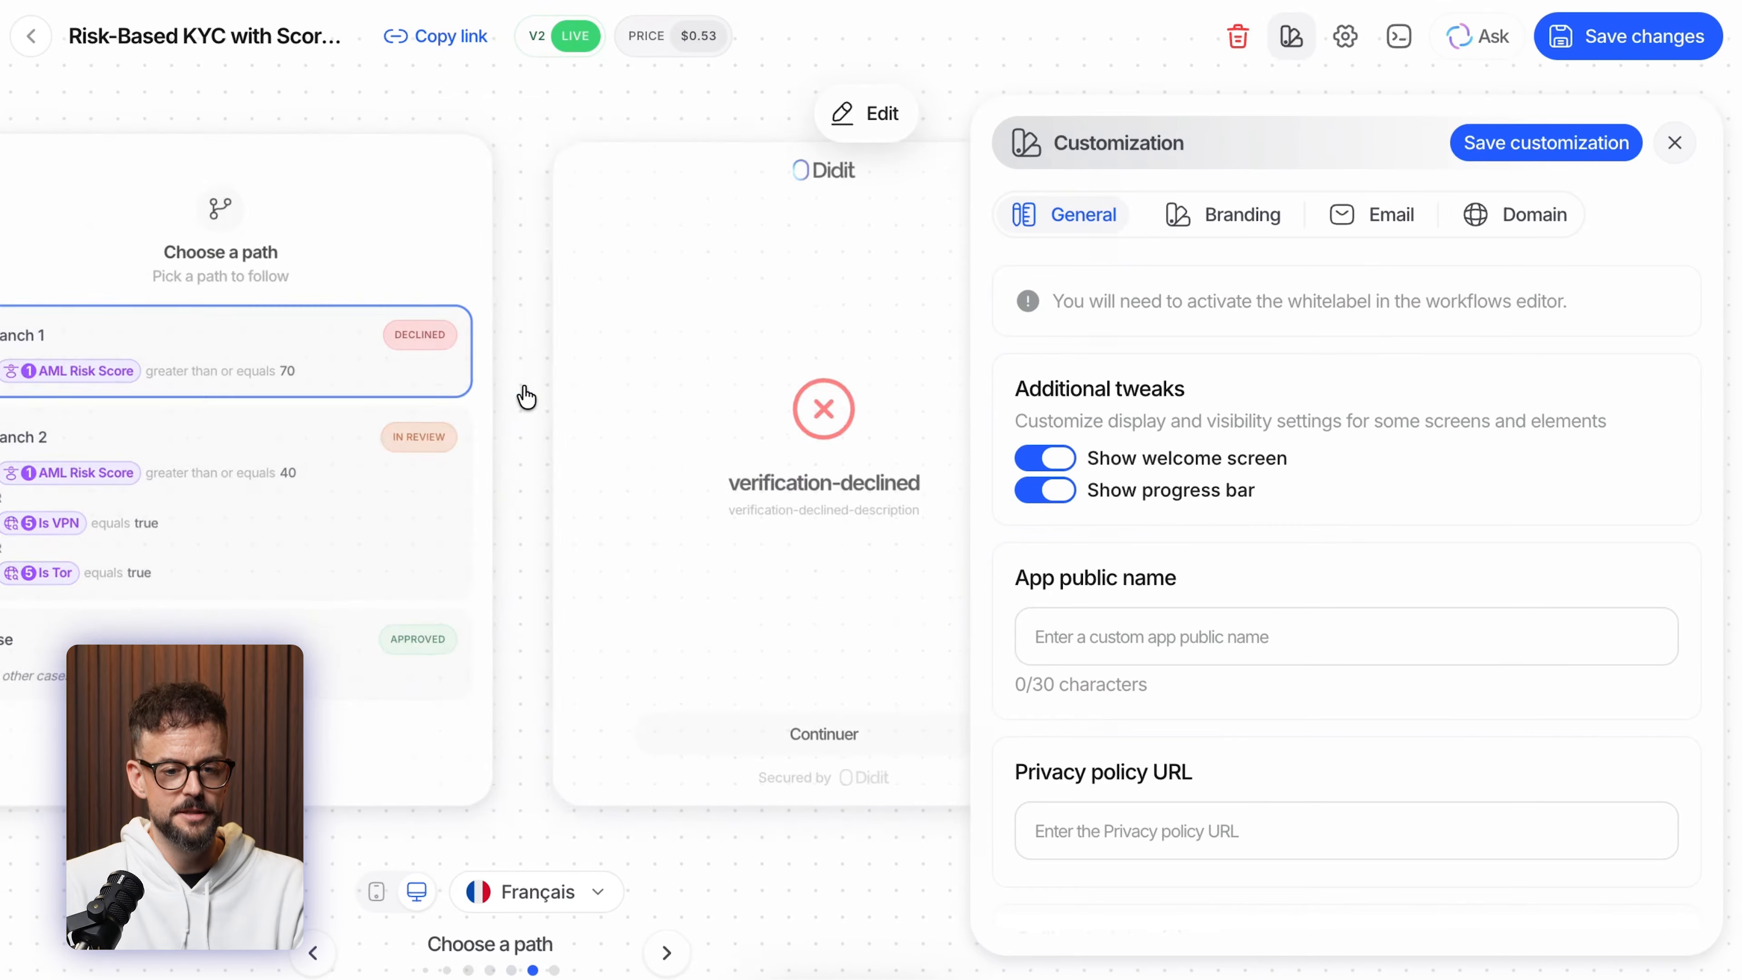
{"action": "scroll", "coordinate": [522, 383], "scroll_direction": "left", "scroll_amount": 1}
{"action": "scroll", "coordinate": [530, 383], "scroll_direction": "left", "scroll_amount": 1}
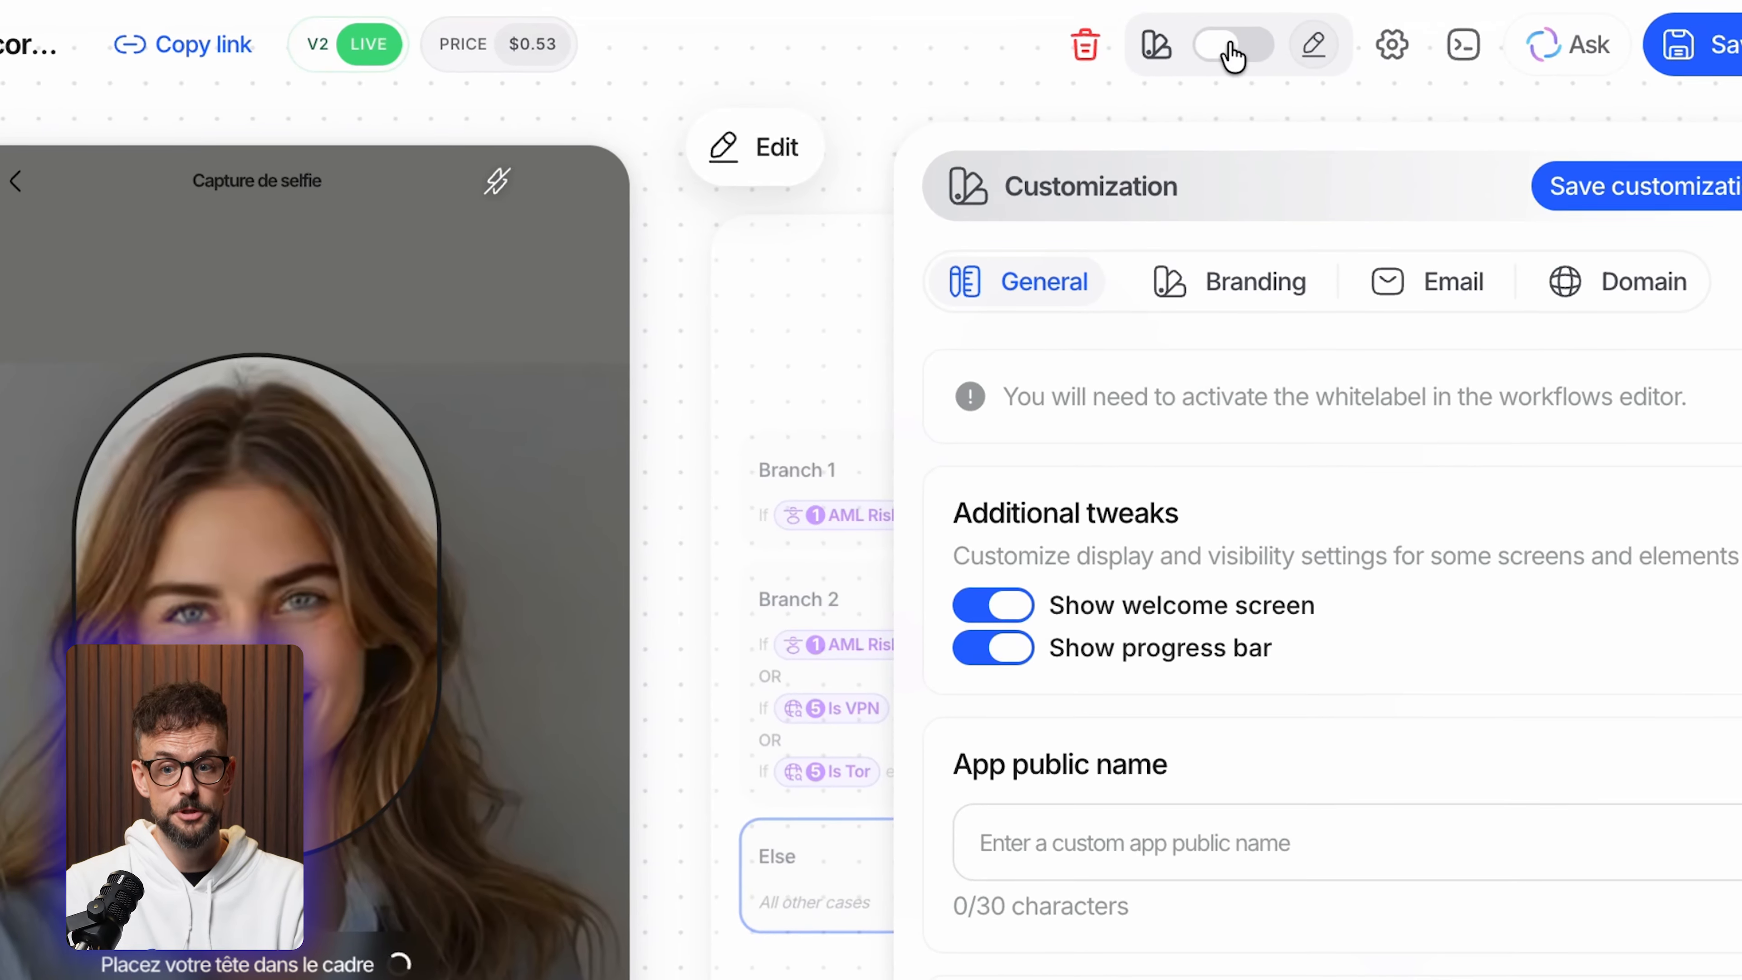
- Enable the custom style for the Risk-Based KYC workflow's verification screens
{"action": "left_click", "coordinate": [1229, 39]}
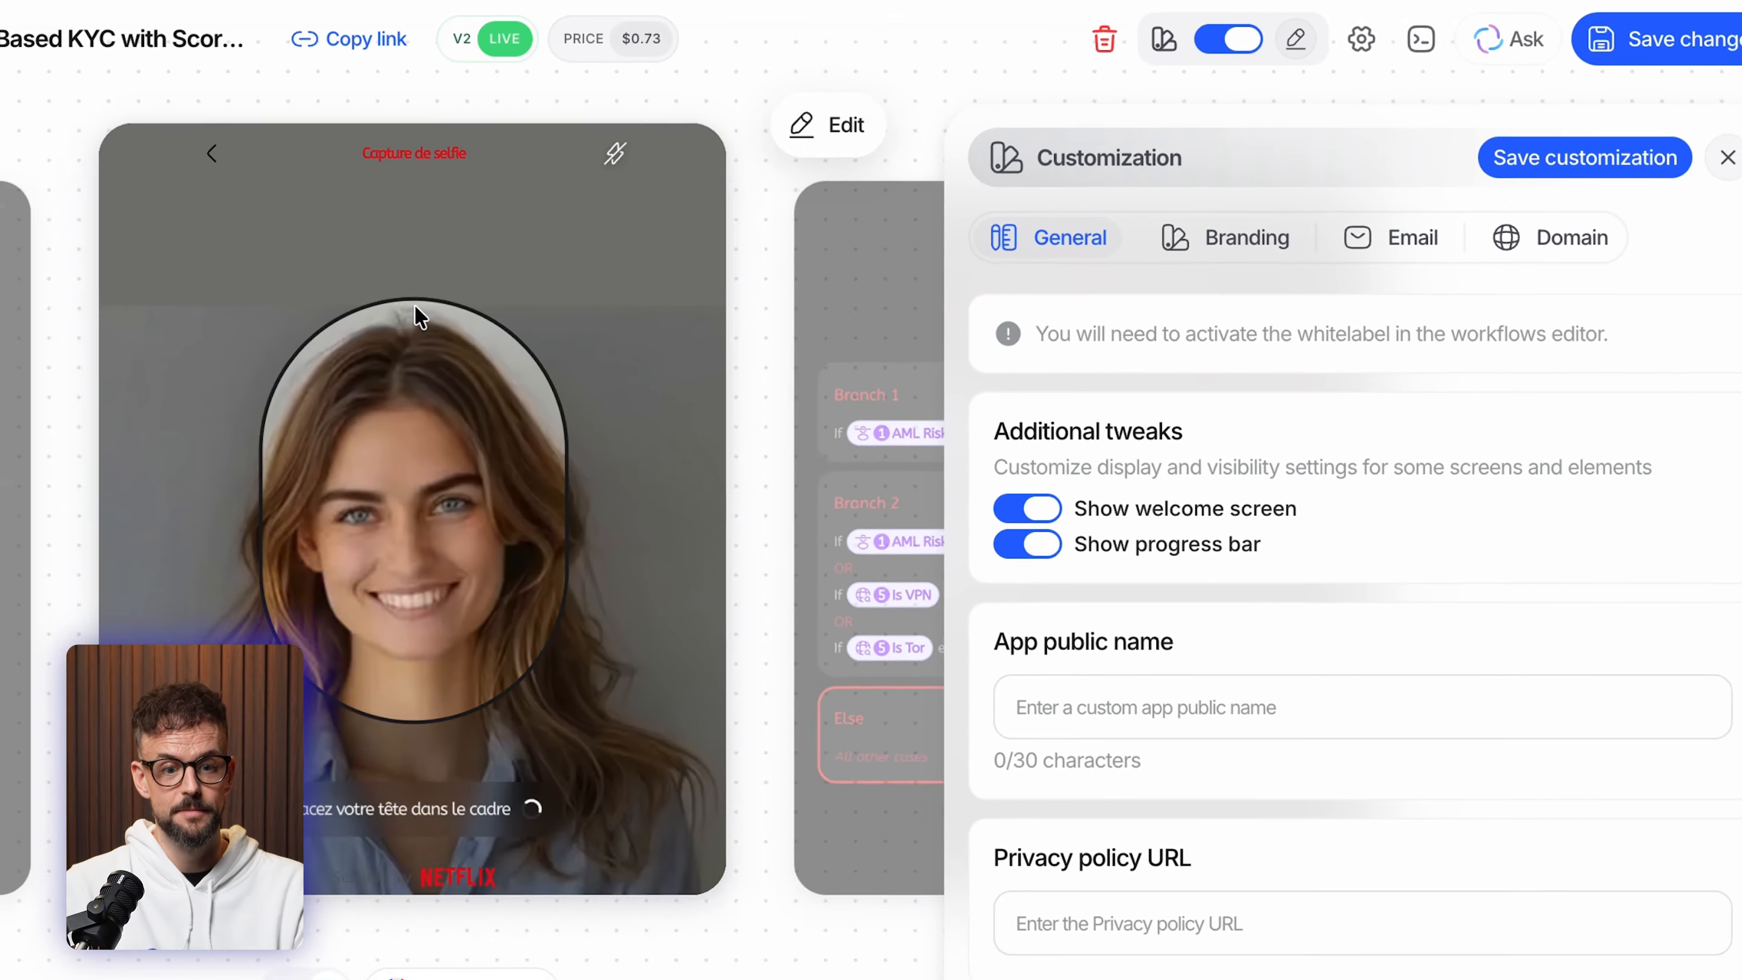
- Disable the custom style for the Risk-Based KYC workflow's verification screens
{"action": "scroll", "coordinate": [272, 369], "scroll_direction": "left", "scroll_amount": 4}
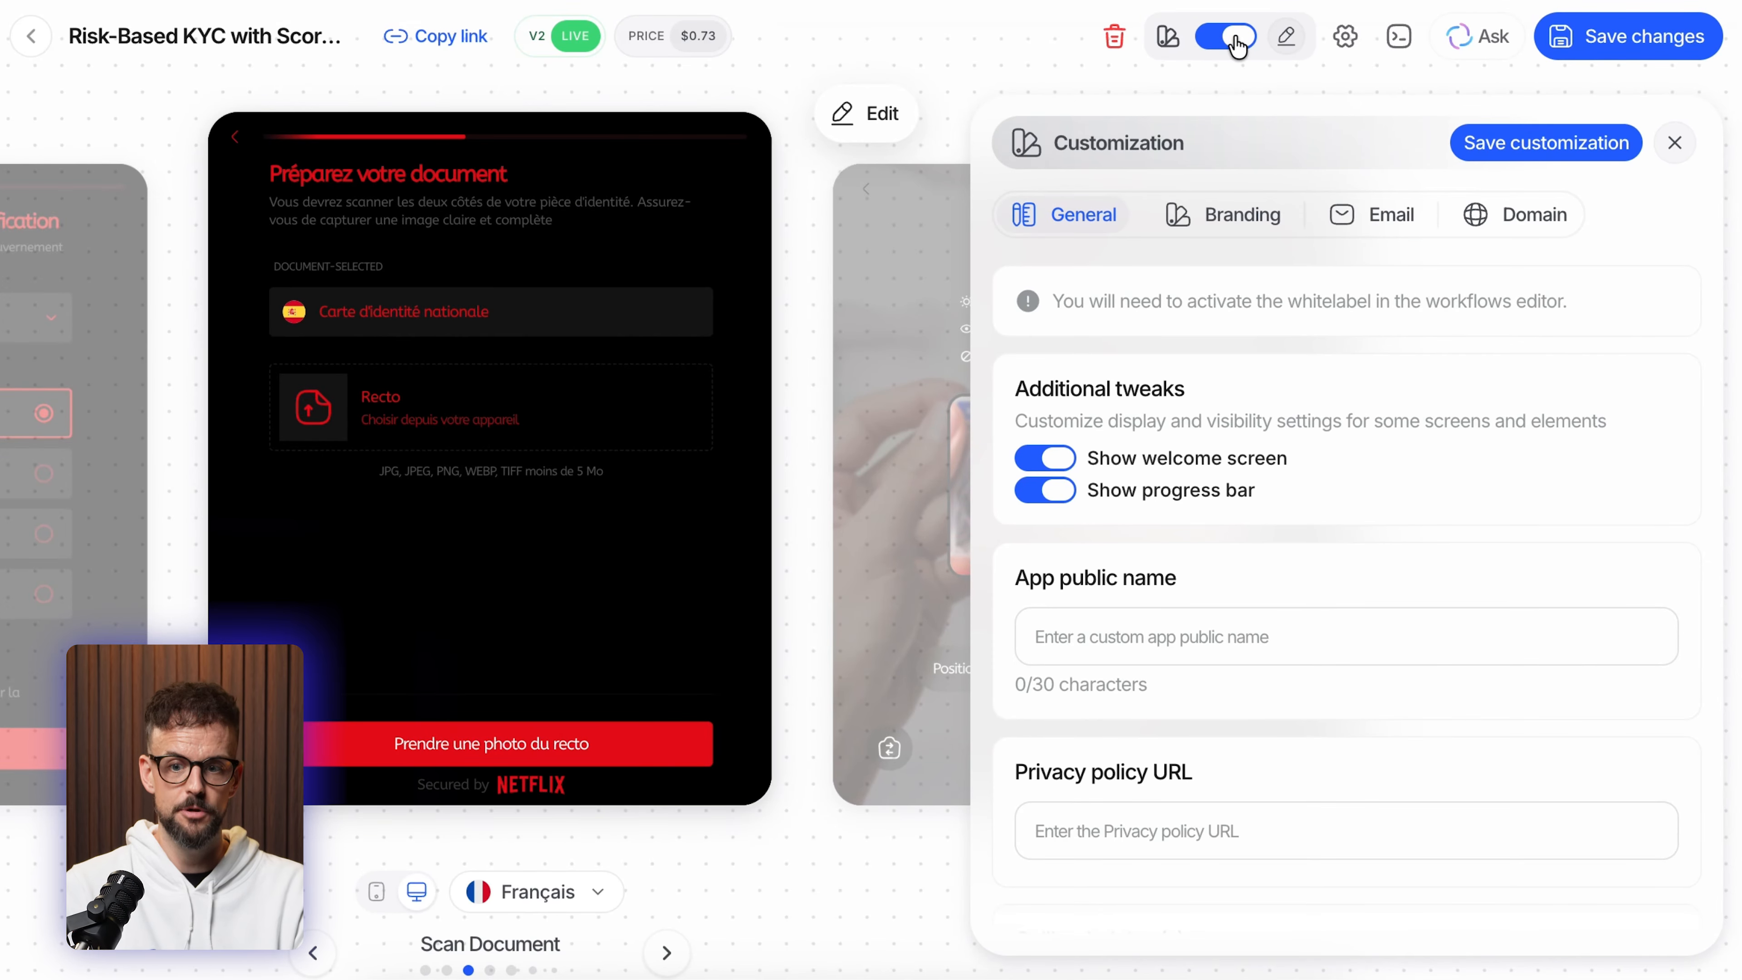
{"action": "left_click", "coordinate": [1237, 45]}
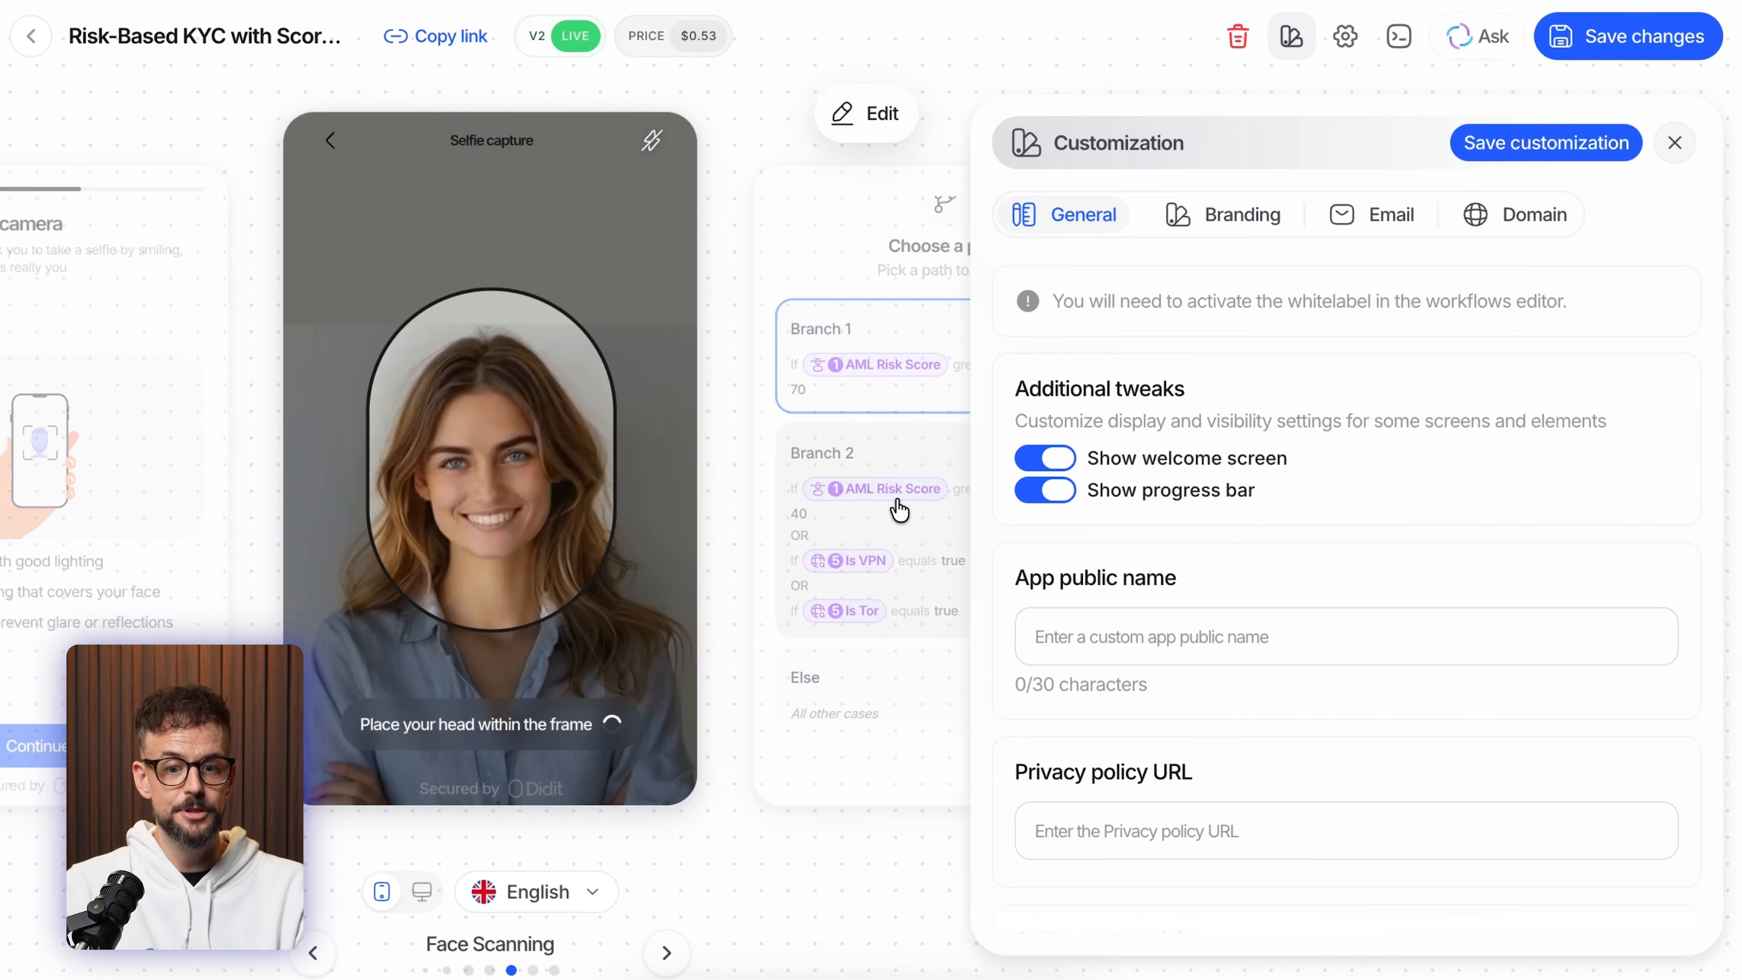
- Preview the outcome screens that follow Branch 2 and Else on the Choose a path screen
{"action": "left_click", "coordinate": [888, 564]}
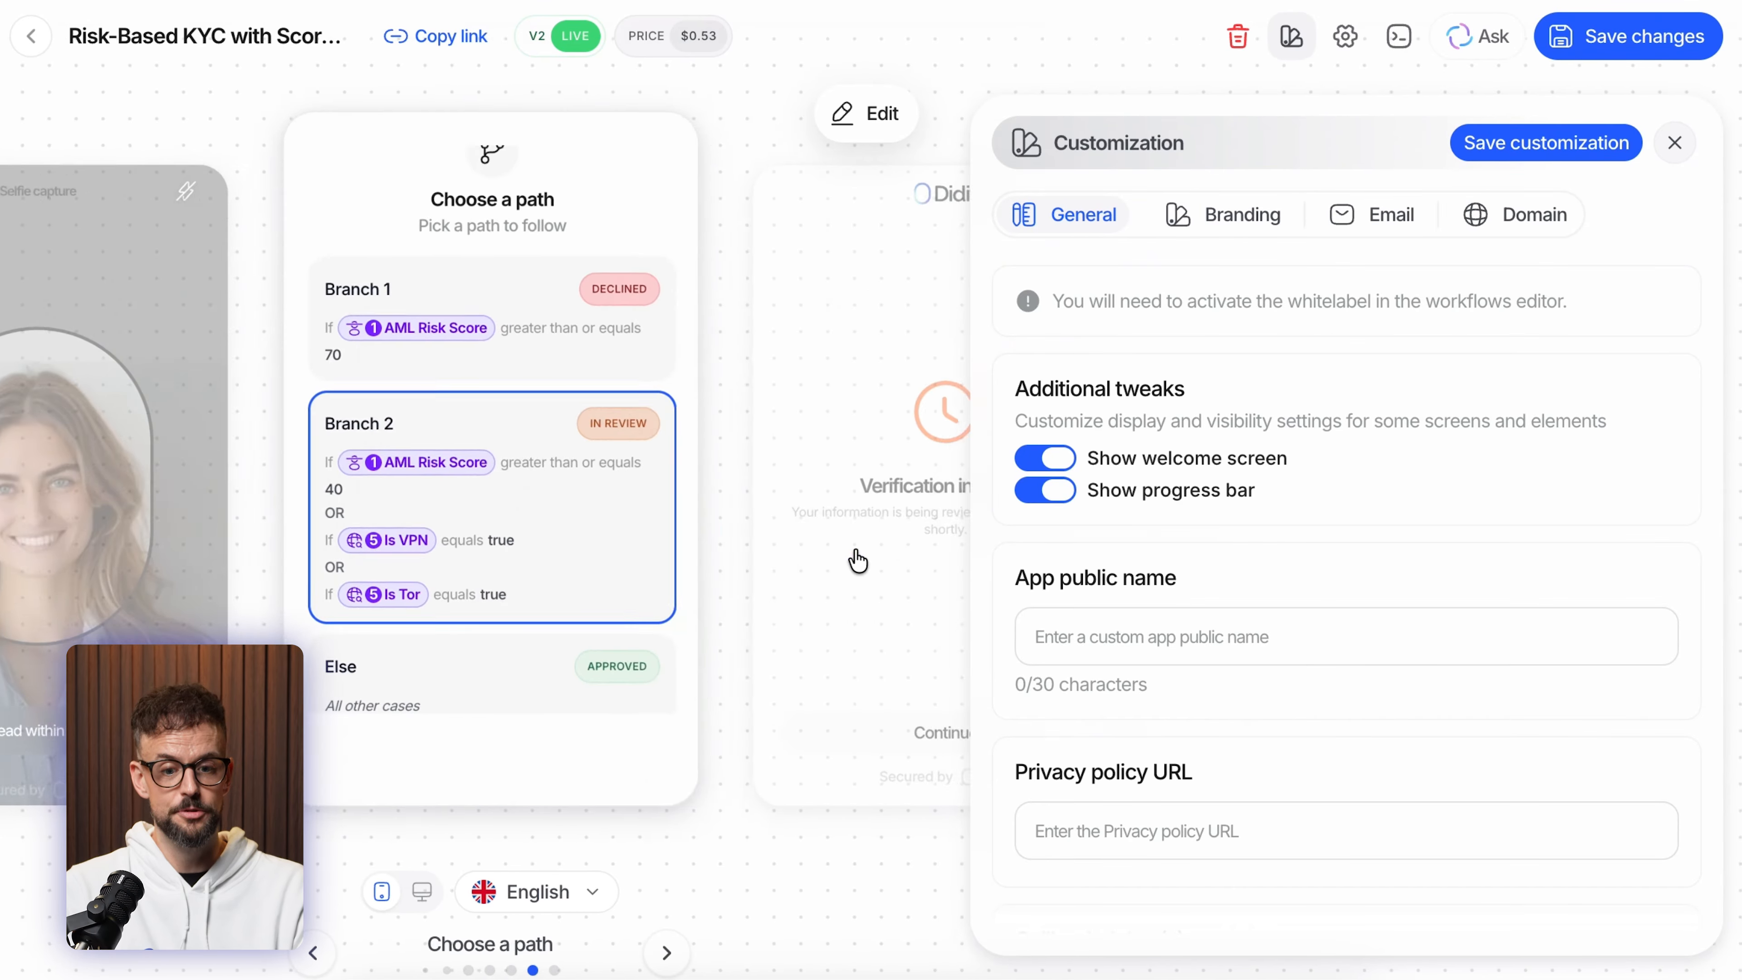
{"action": "left_click", "coordinate": [827, 462]}
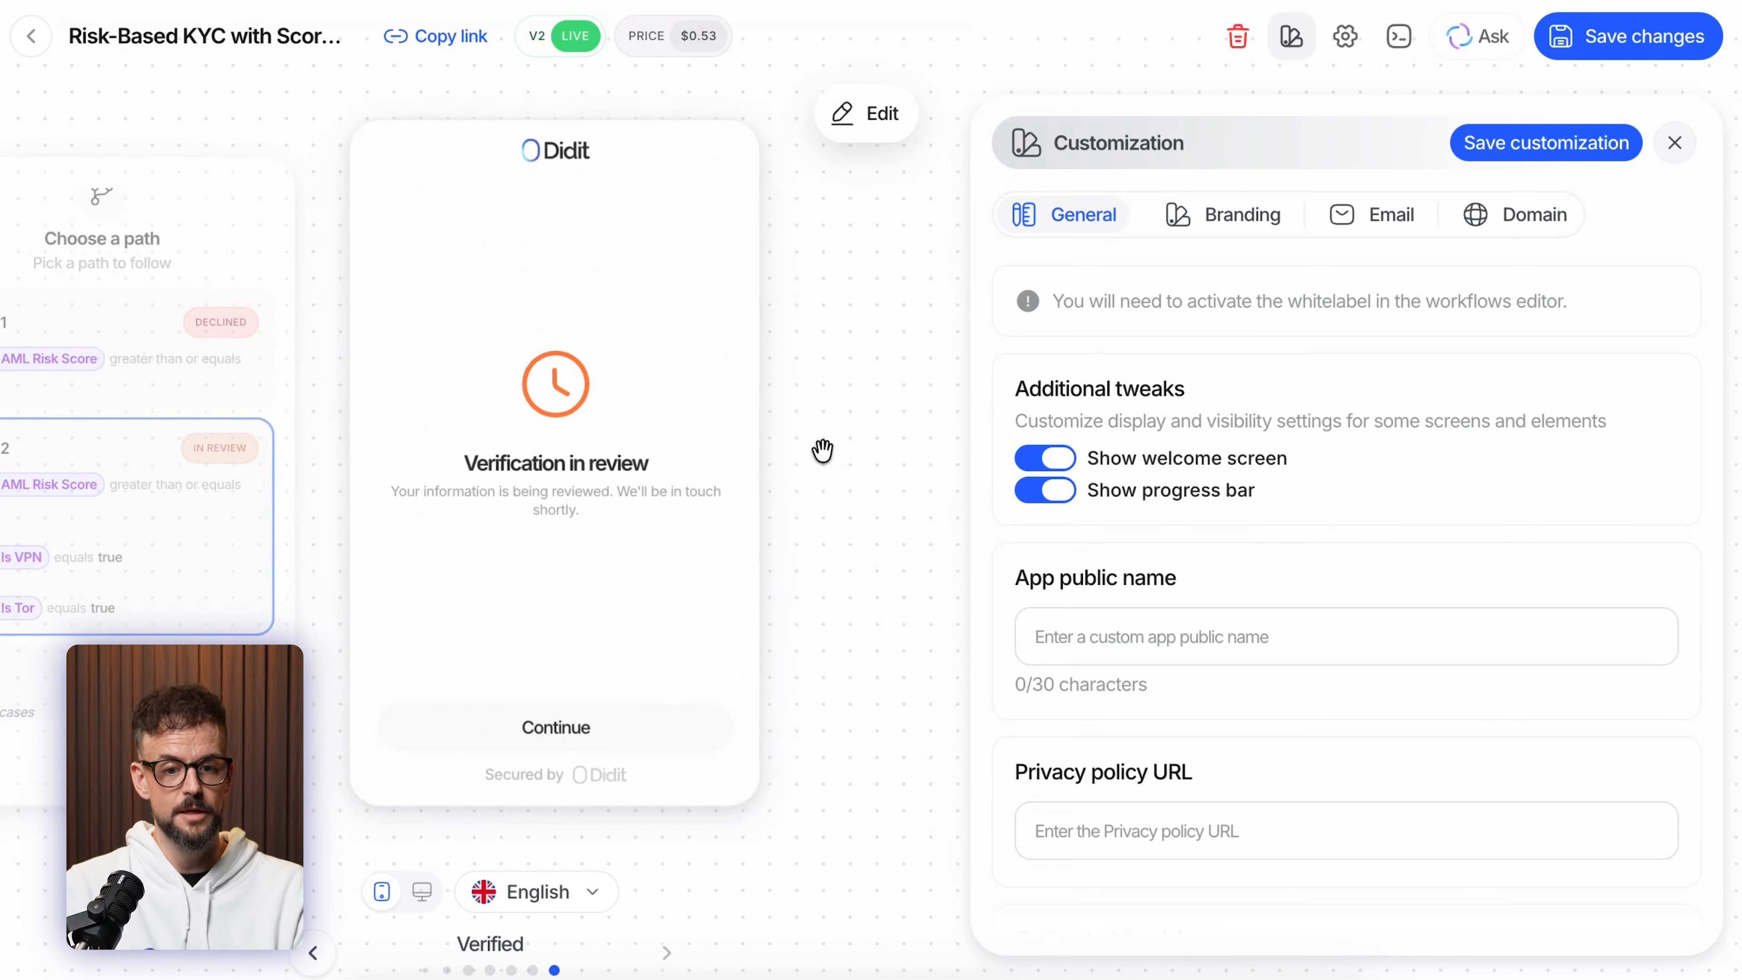
{"action": "scroll", "coordinate": [810, 432], "scroll_direction": "left", "scroll_amount": 10}
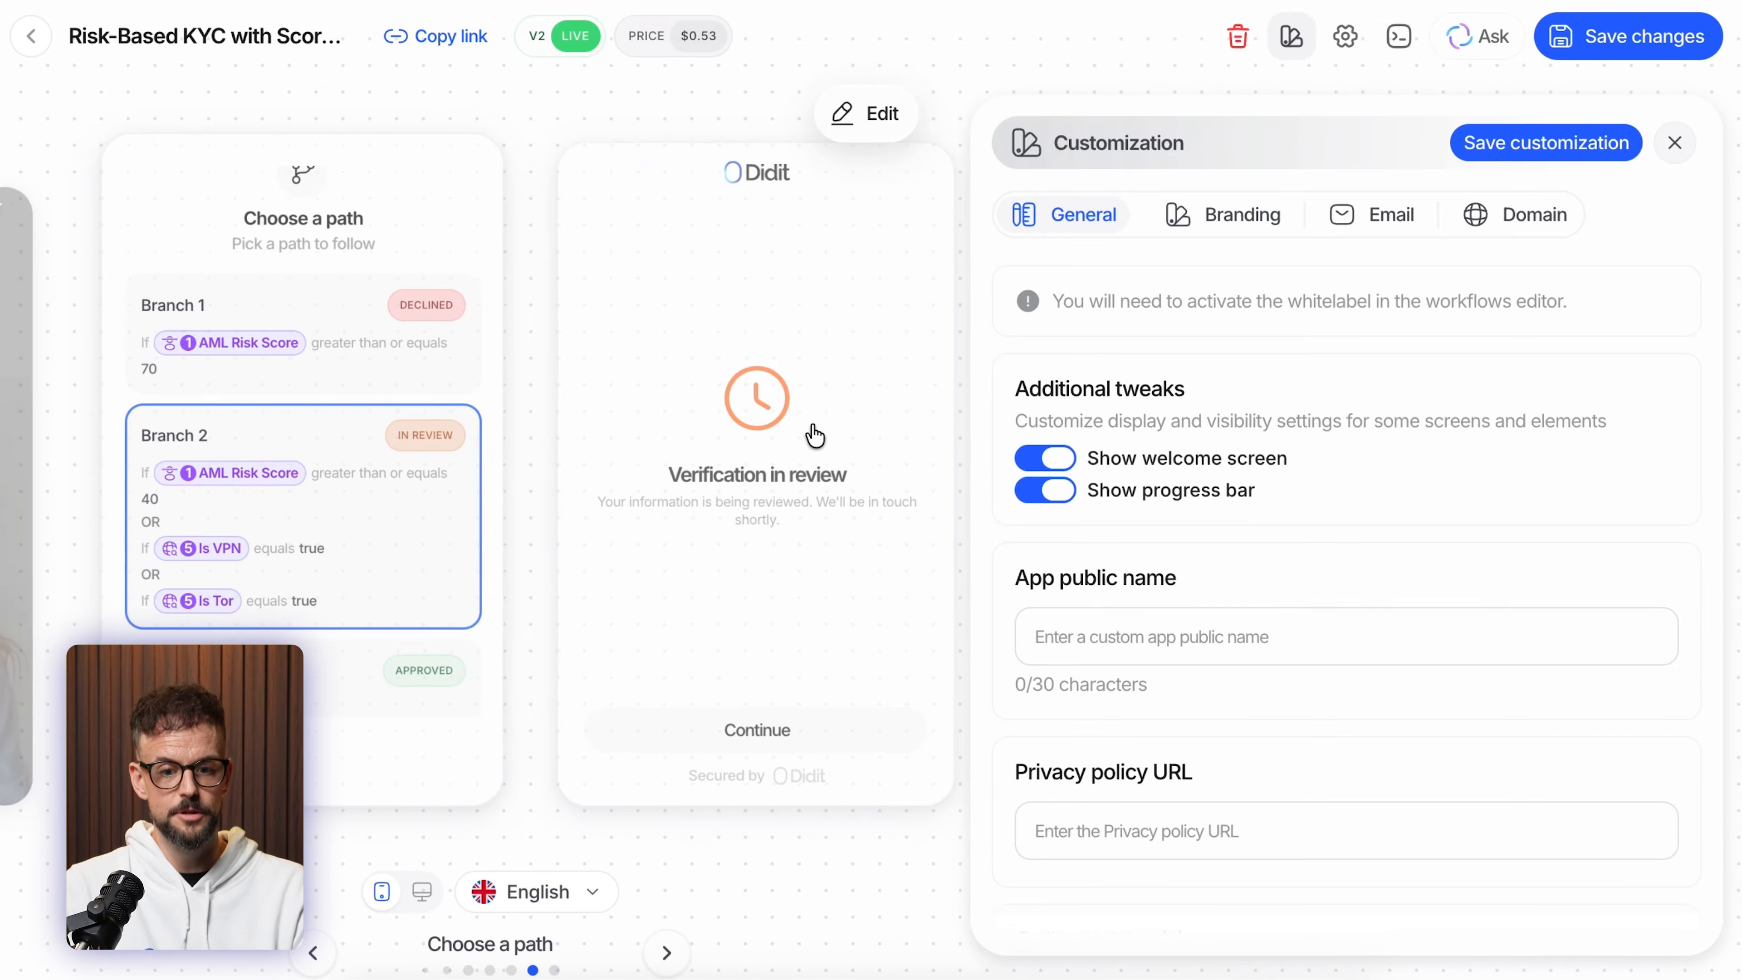
{"action": "left_click", "coordinate": [871, 326]}
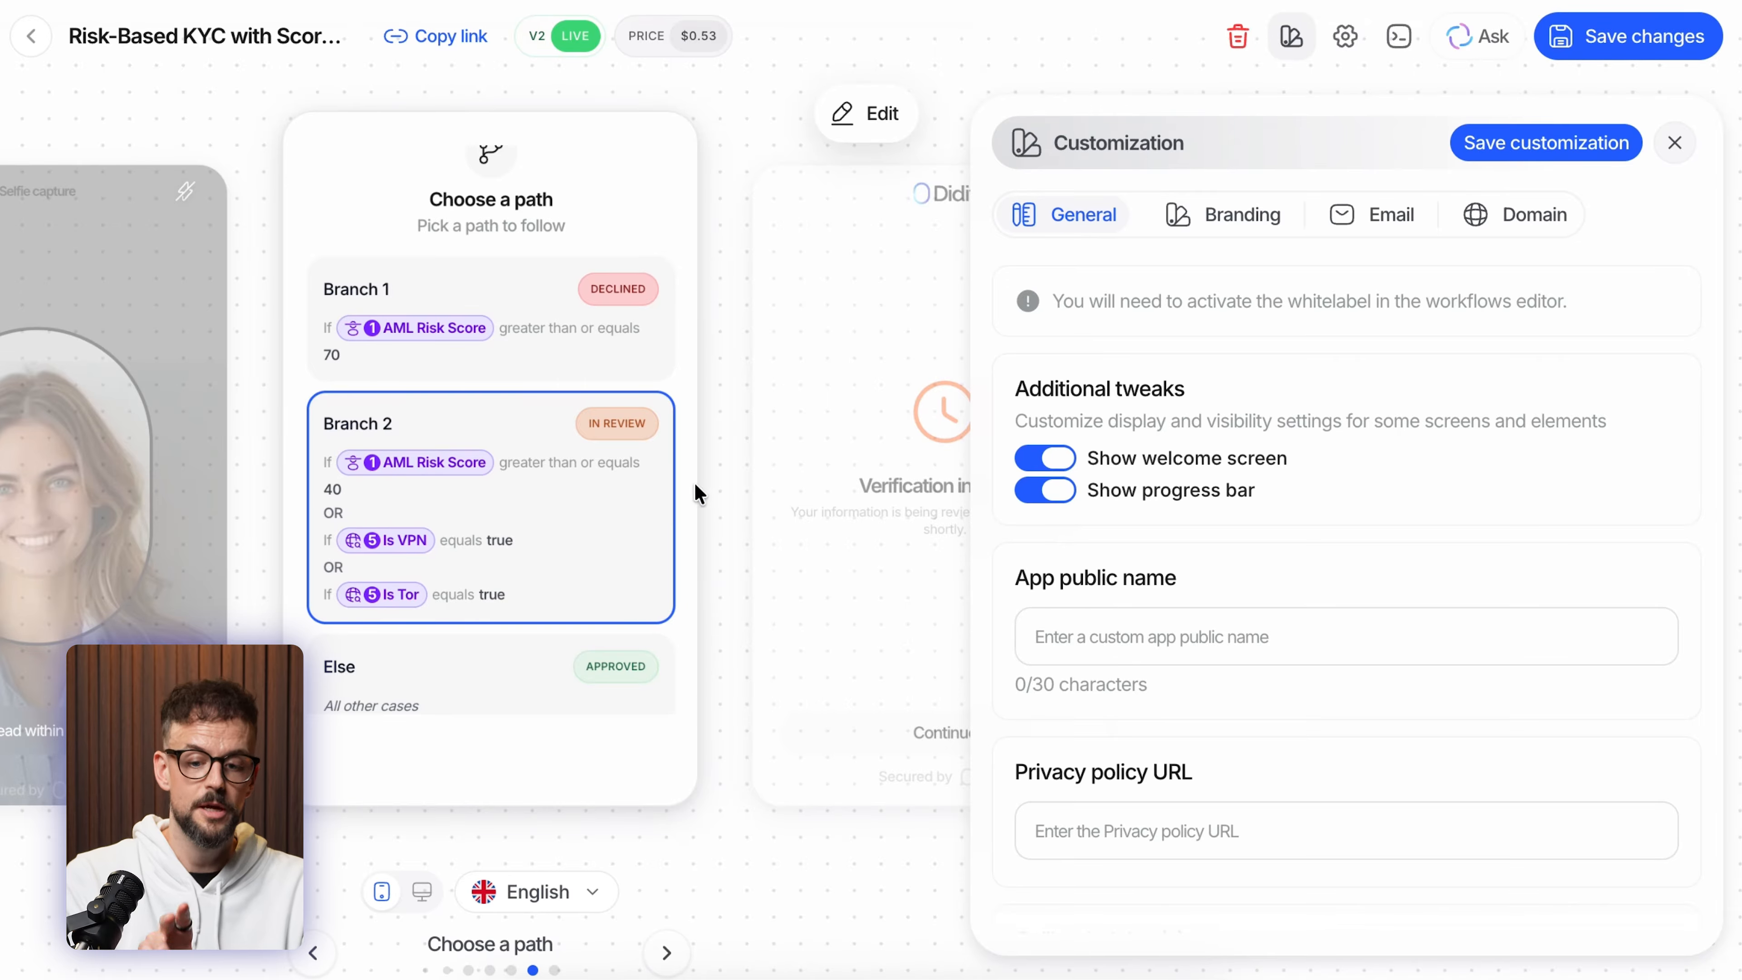
{"action": "left_click", "coordinate": [495, 690]}
{"action": "left_click", "coordinate": [750, 389]}
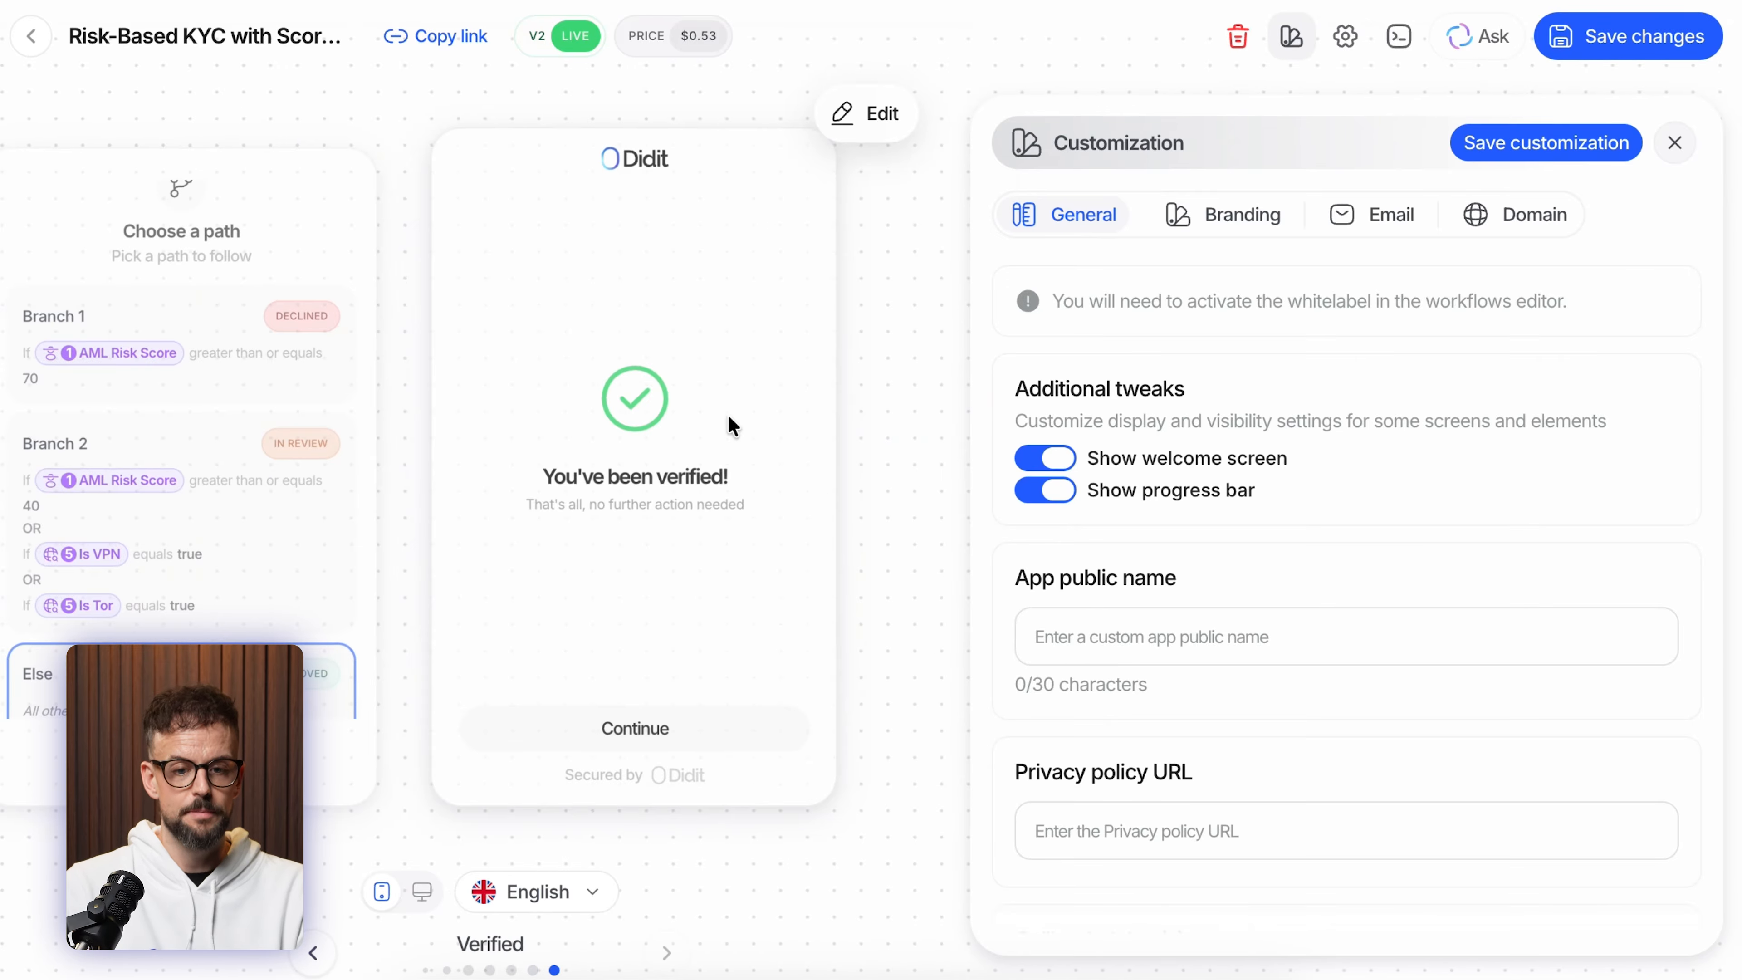
- Compare the final verification screens for Branch 1, Branch 2 and Else in the preview, ending on Else
{"action": "left_click", "coordinate": [525, 378]}
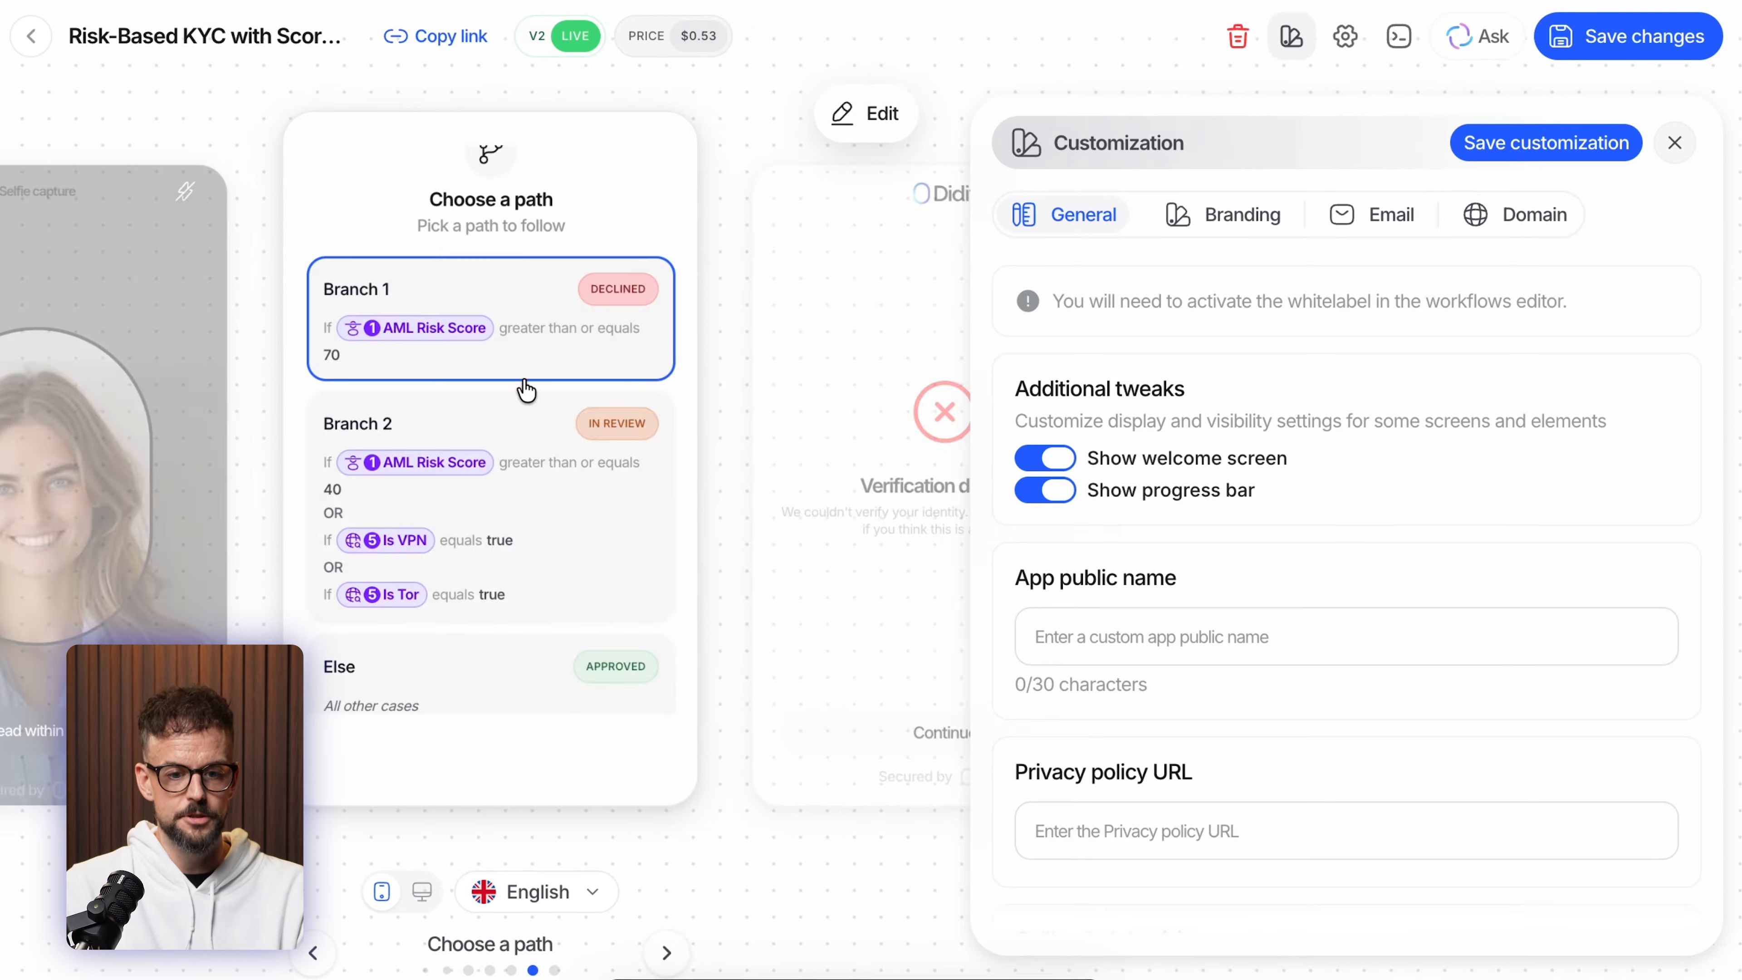
{"action": "scroll", "coordinate": [525, 378], "scroll_direction": "right", "scroll_amount": 5}
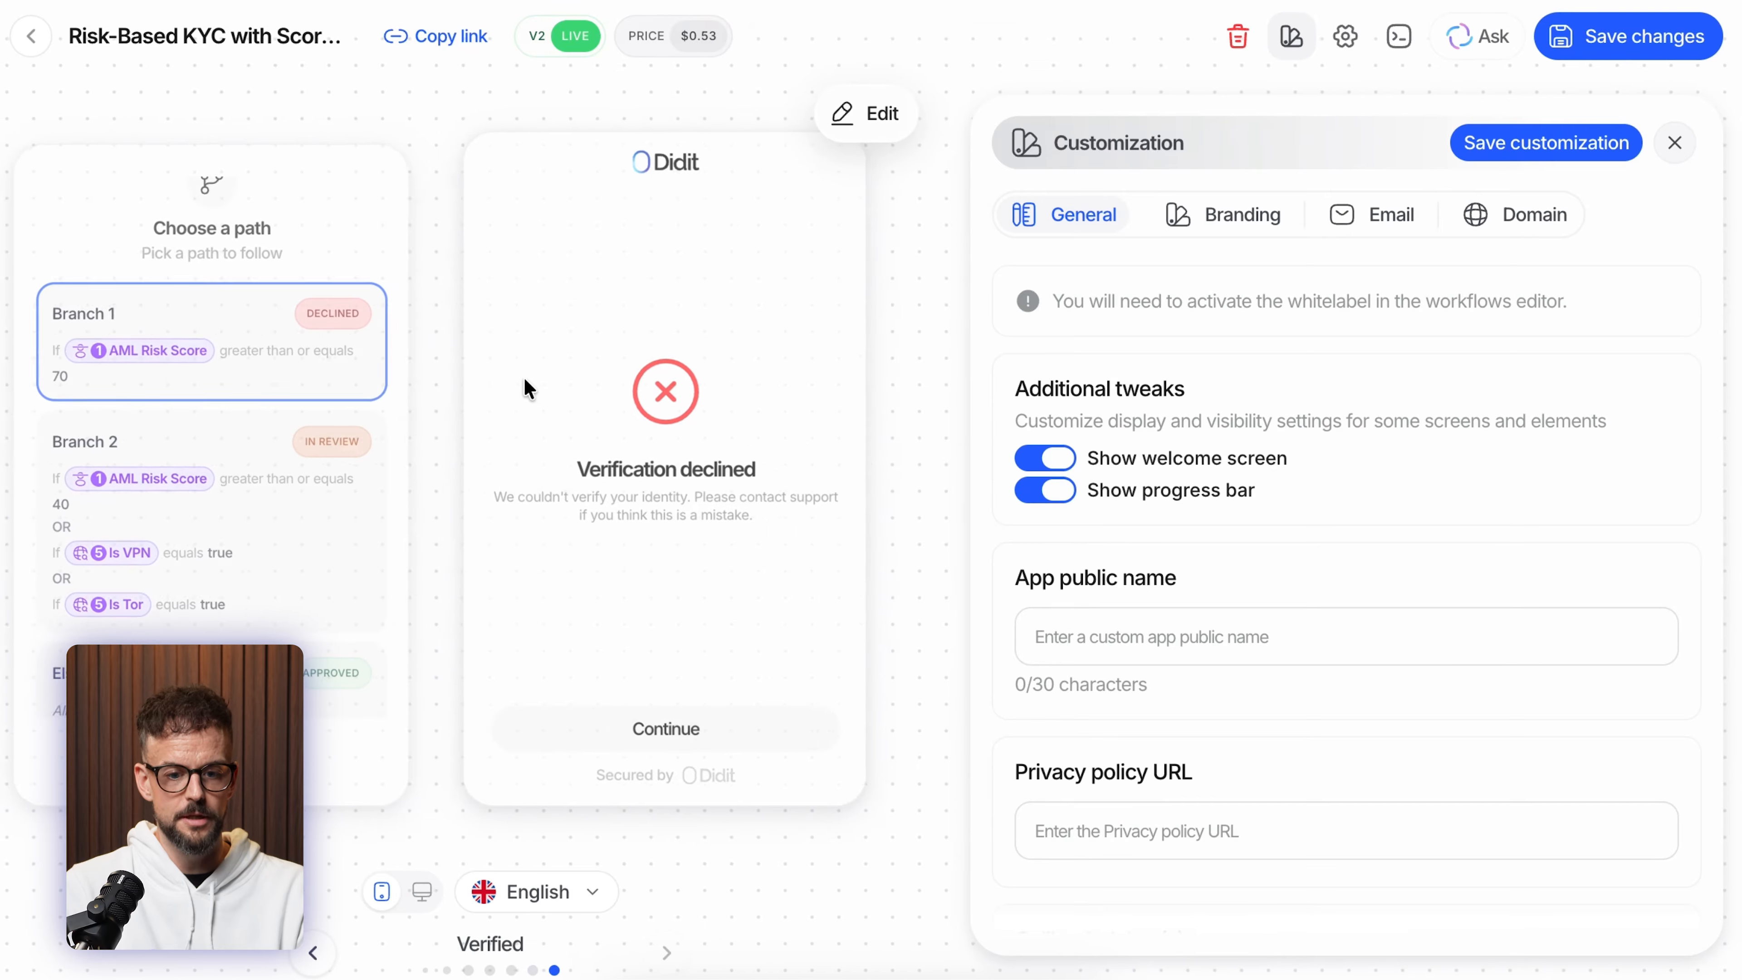
{"action": "scroll", "coordinate": [596, 488], "scroll_direction": "left", "scroll_amount": 5}
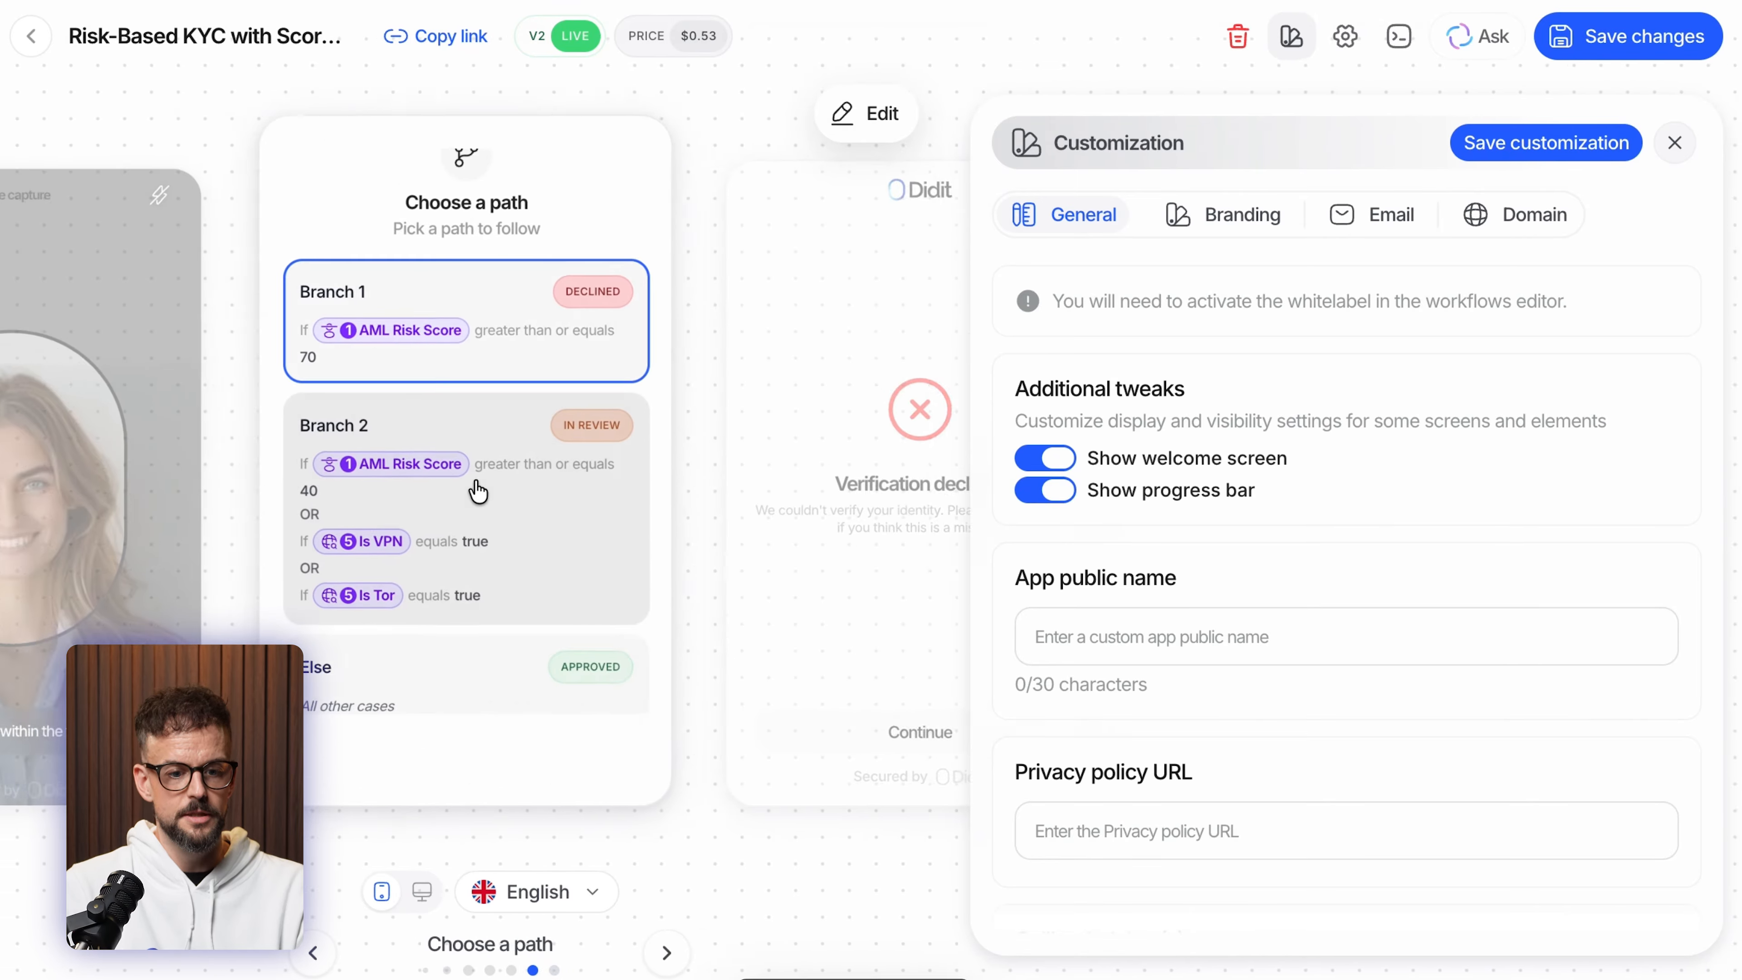
{"action": "left_click", "coordinate": [474, 492]}
{"action": "scroll", "coordinate": [533, 480], "scroll_direction": "right", "scroll_amount": 3}
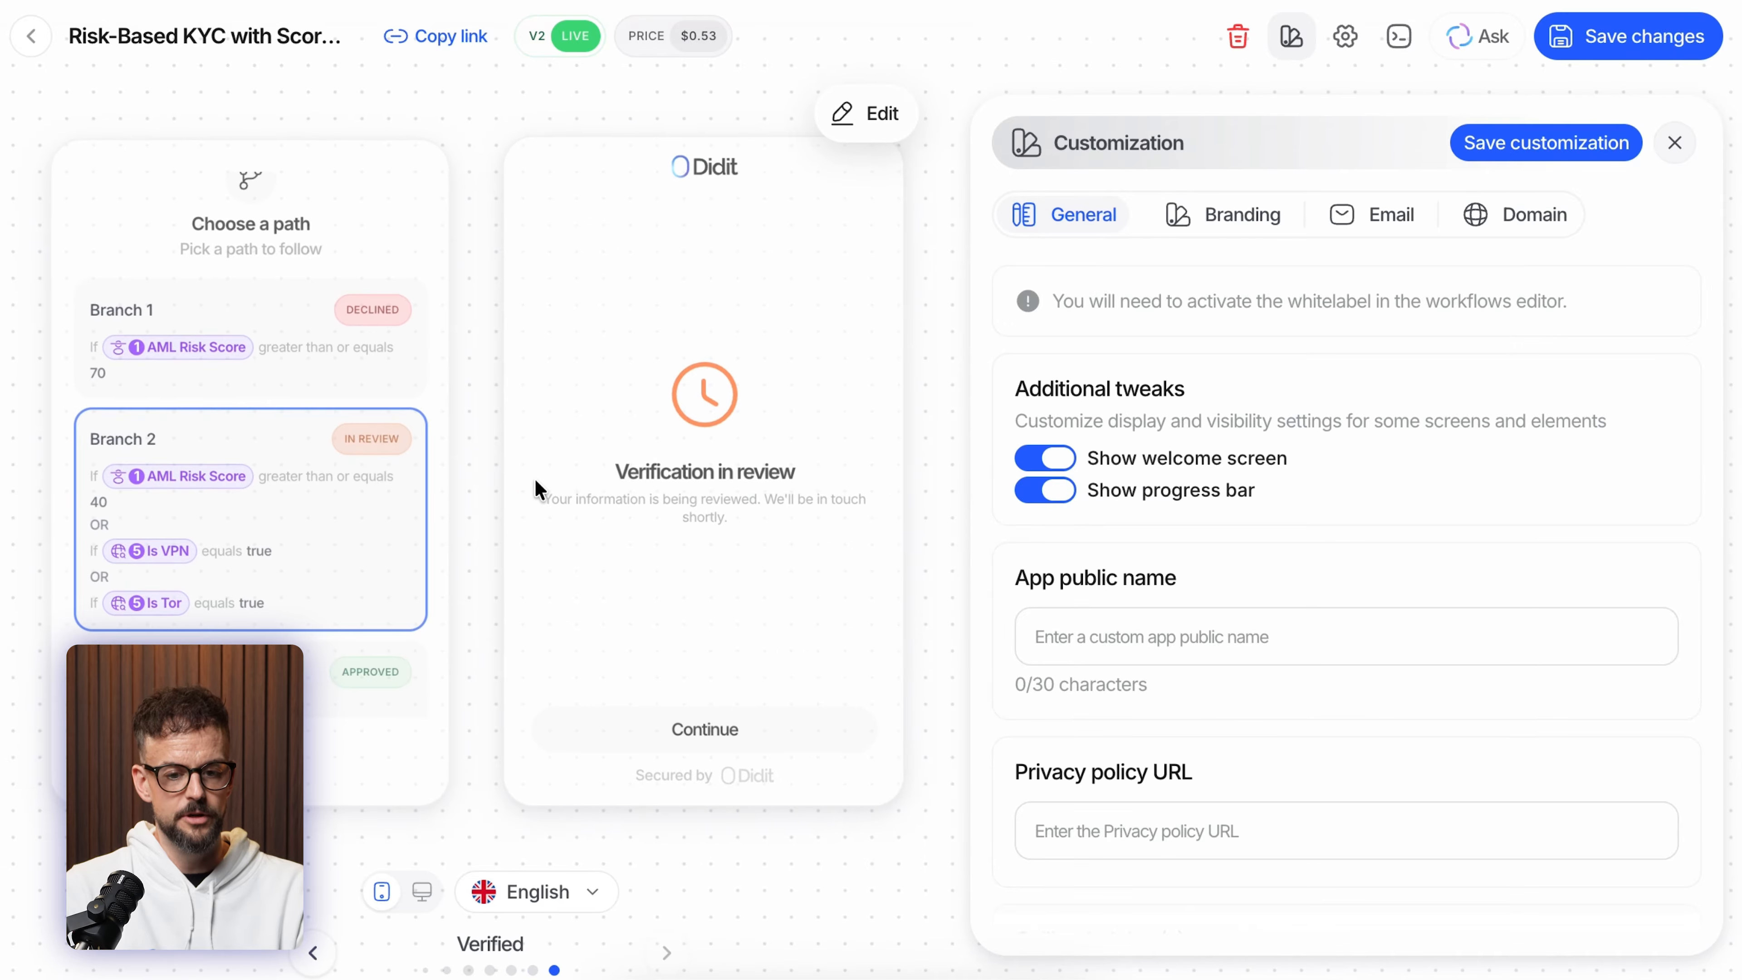
{"action": "scroll", "coordinate": [535, 480], "scroll_direction": "left", "scroll_amount": 5}
{"action": "left_click", "coordinate": [455, 695]}
{"action": "scroll", "coordinate": [739, 552], "scroll_direction": "right", "scroll_amount": 3}
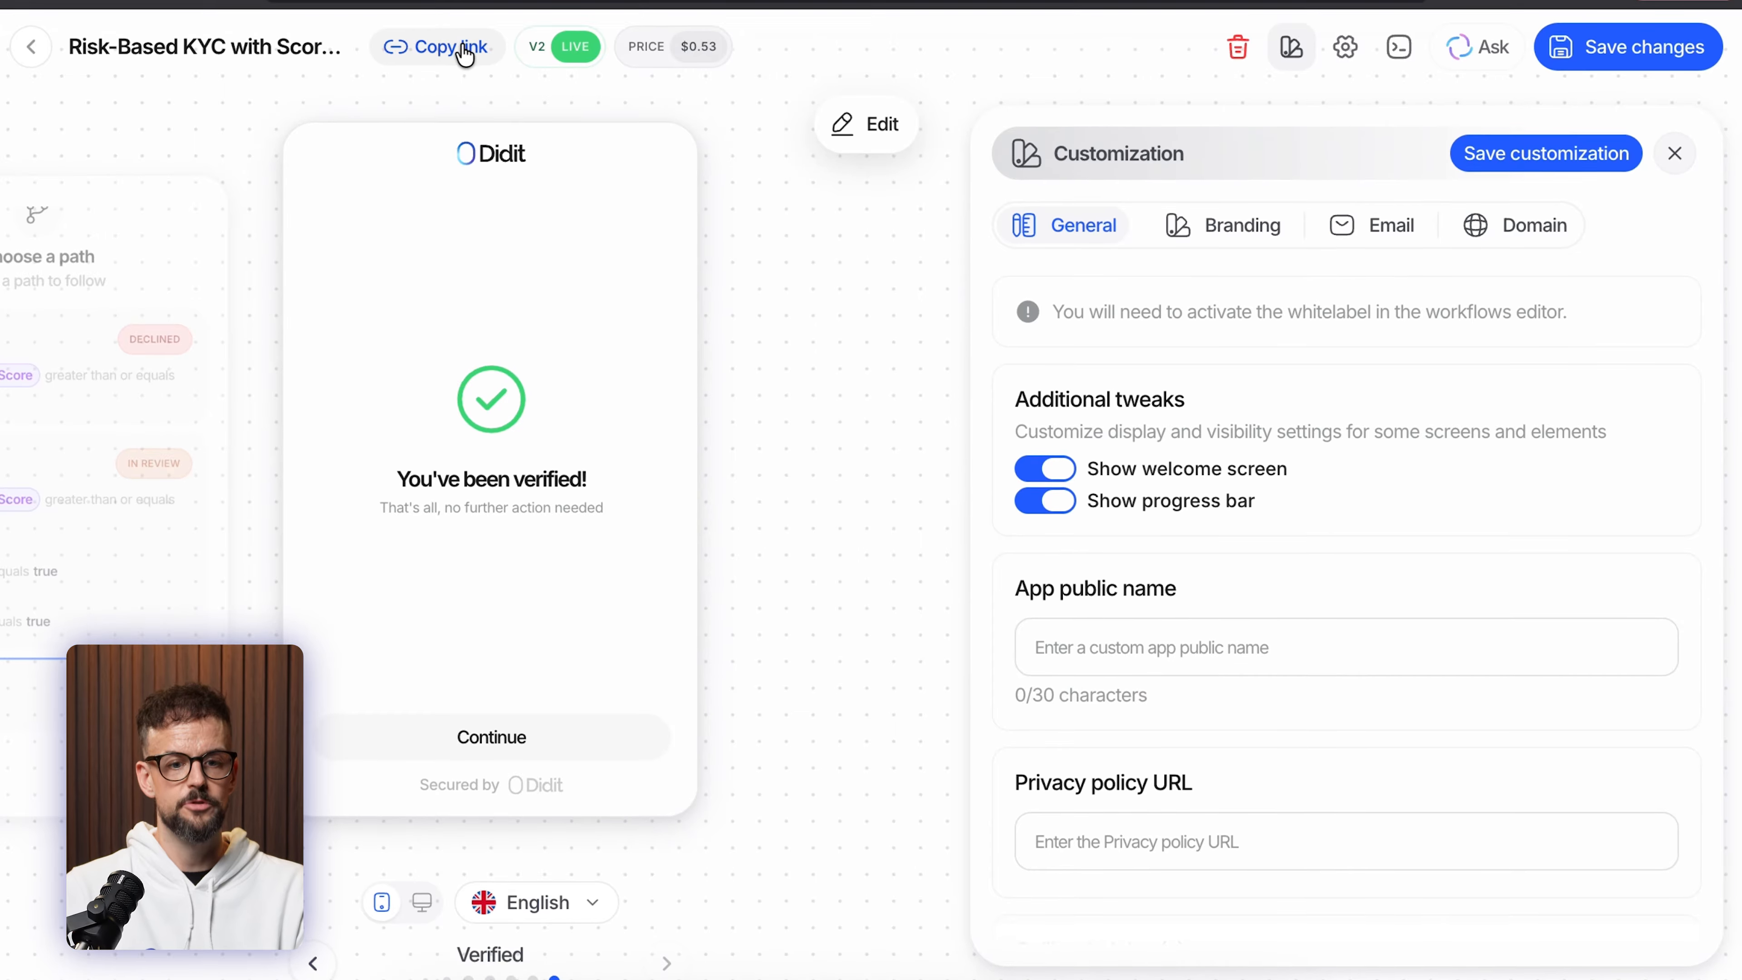
- Copy the Risk-Based KYC workflow's link and open it in a new browser tab
{"action": "left_click", "coordinate": [439, 36]}
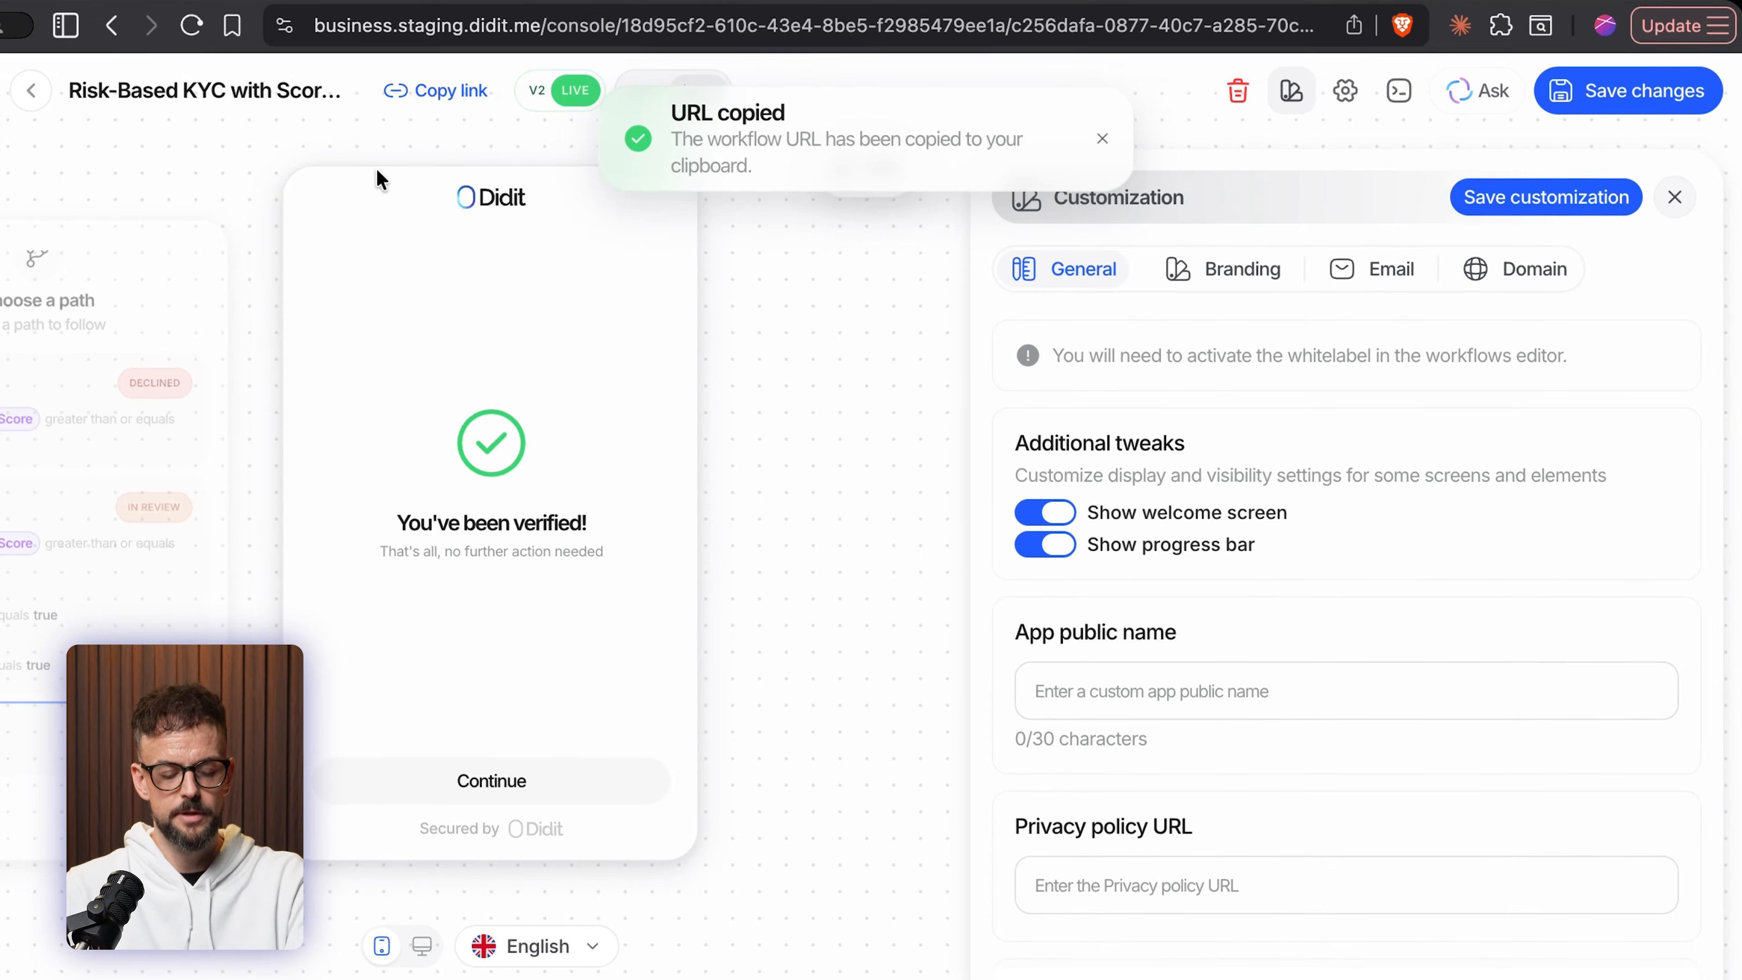
{"action": "key", "text": "ctrl+t"}
{"action": "key", "text": "ctrl+v"}
{"action": "key", "text": "Return"}
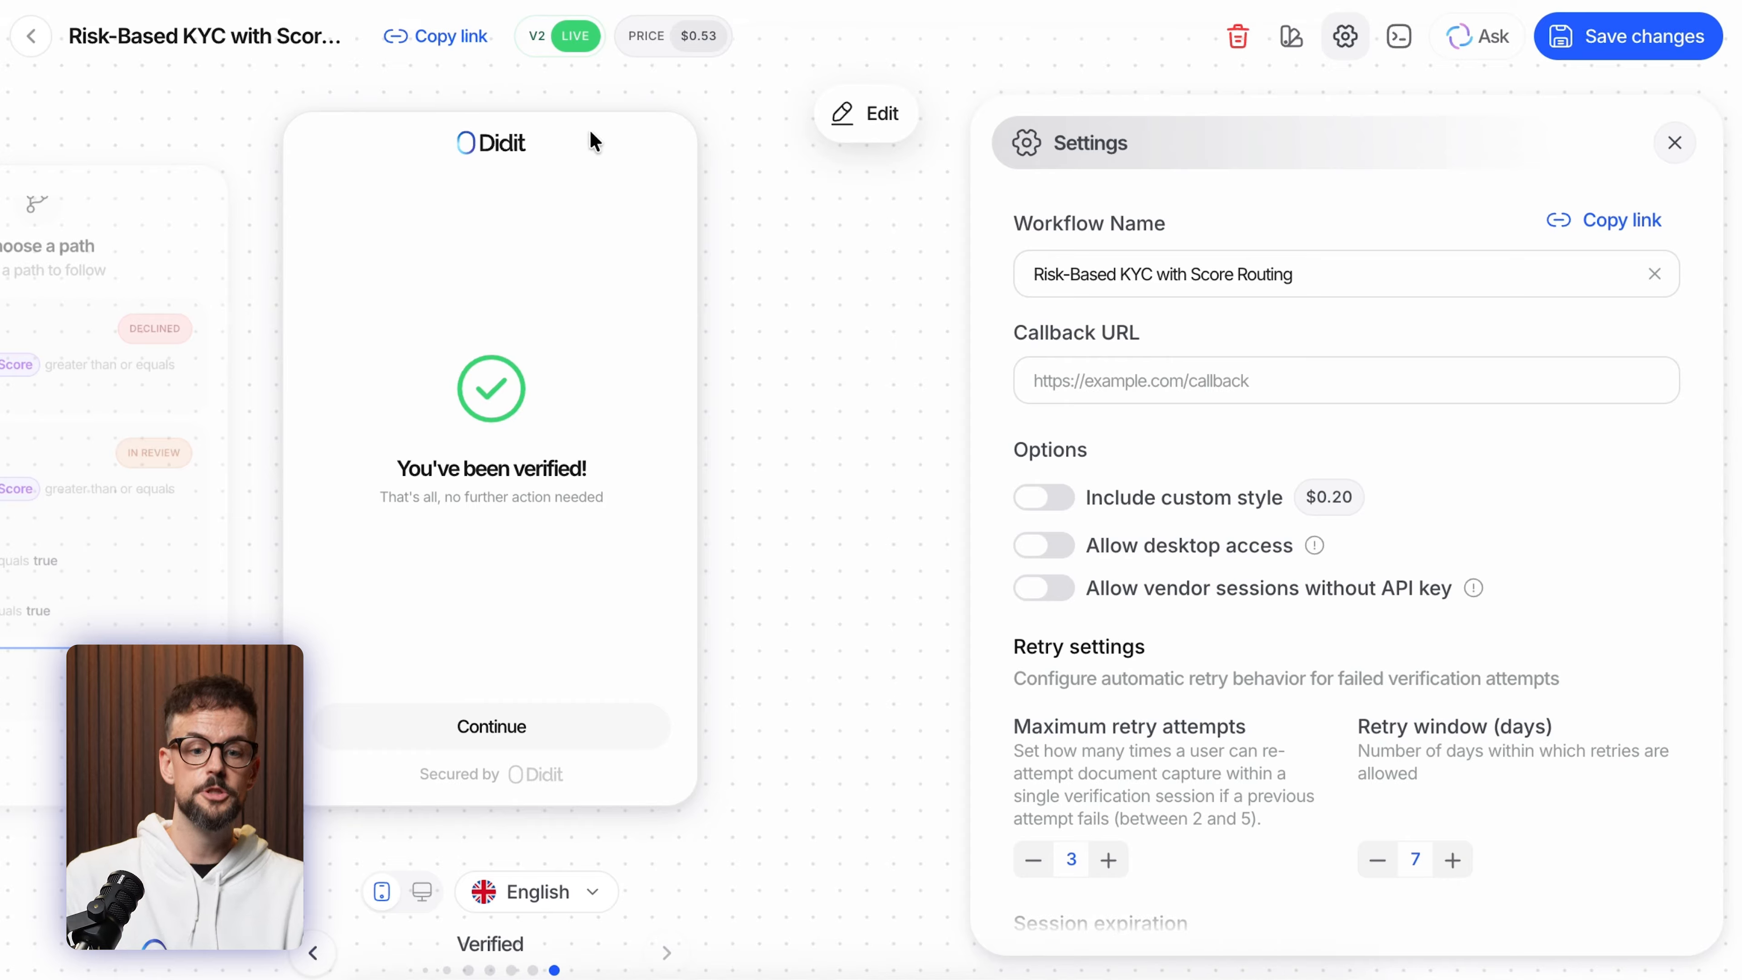
- Review the published versions in the Risk-Based KYC workflow's version history, then close it
{"action": "left_click", "coordinate": [541, 34]}
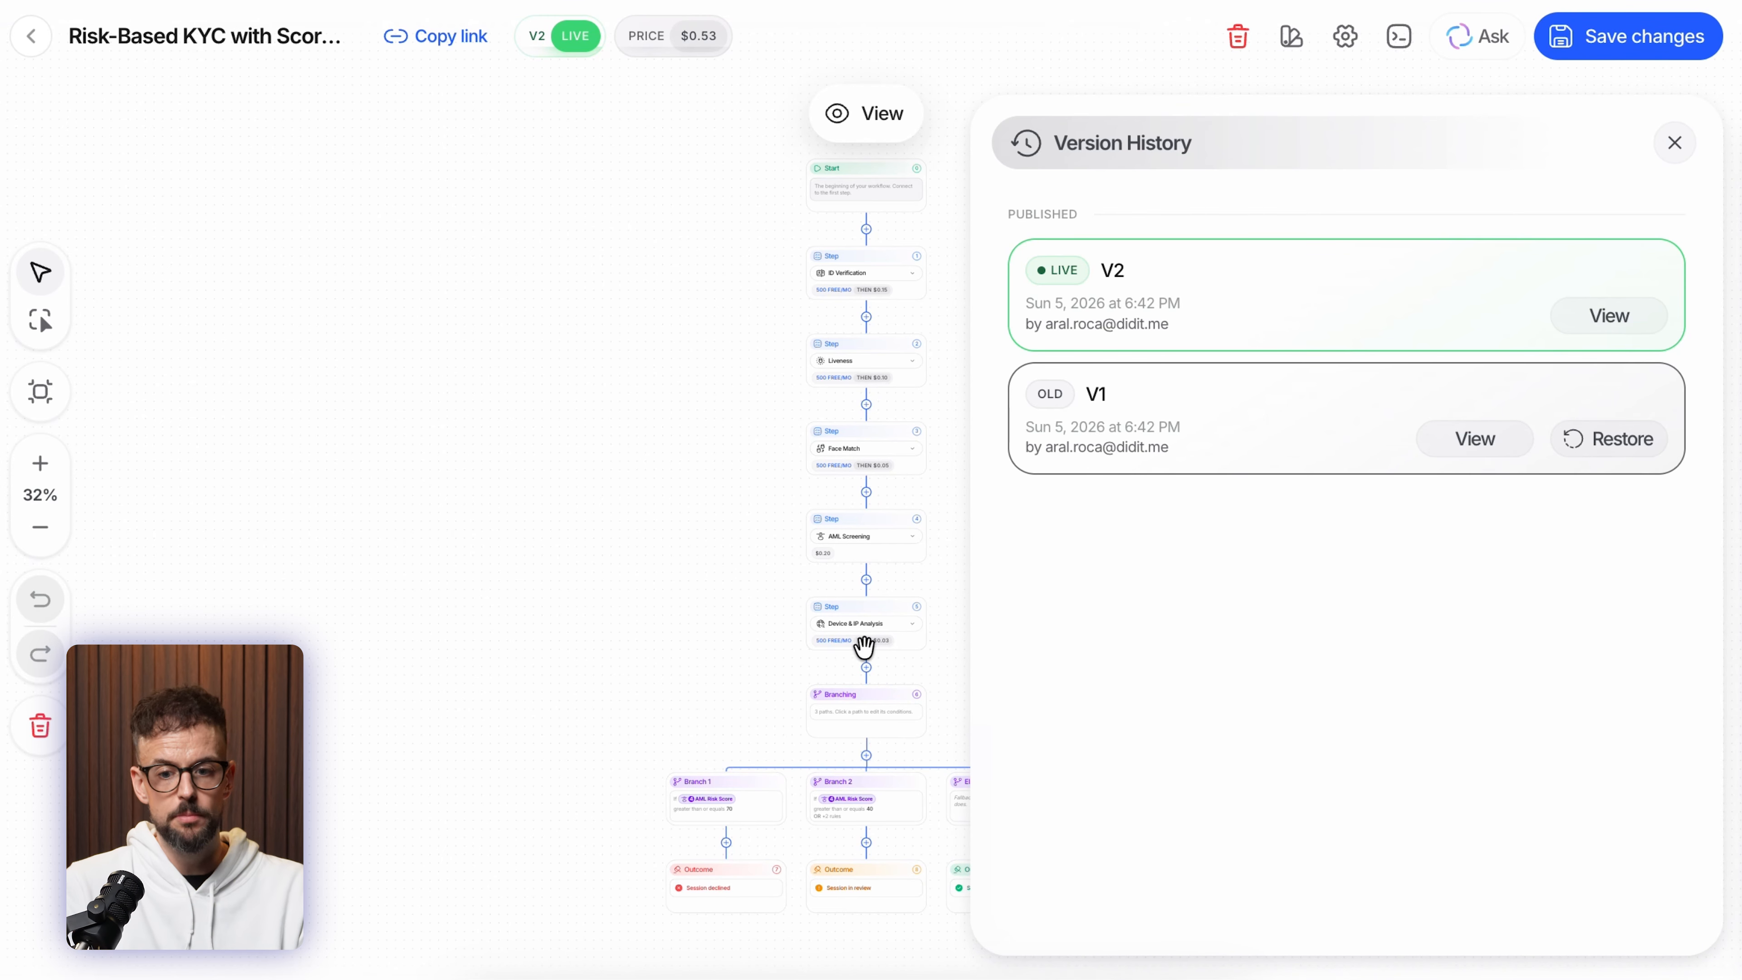
{"action": "left_click", "coordinate": [1675, 143]}
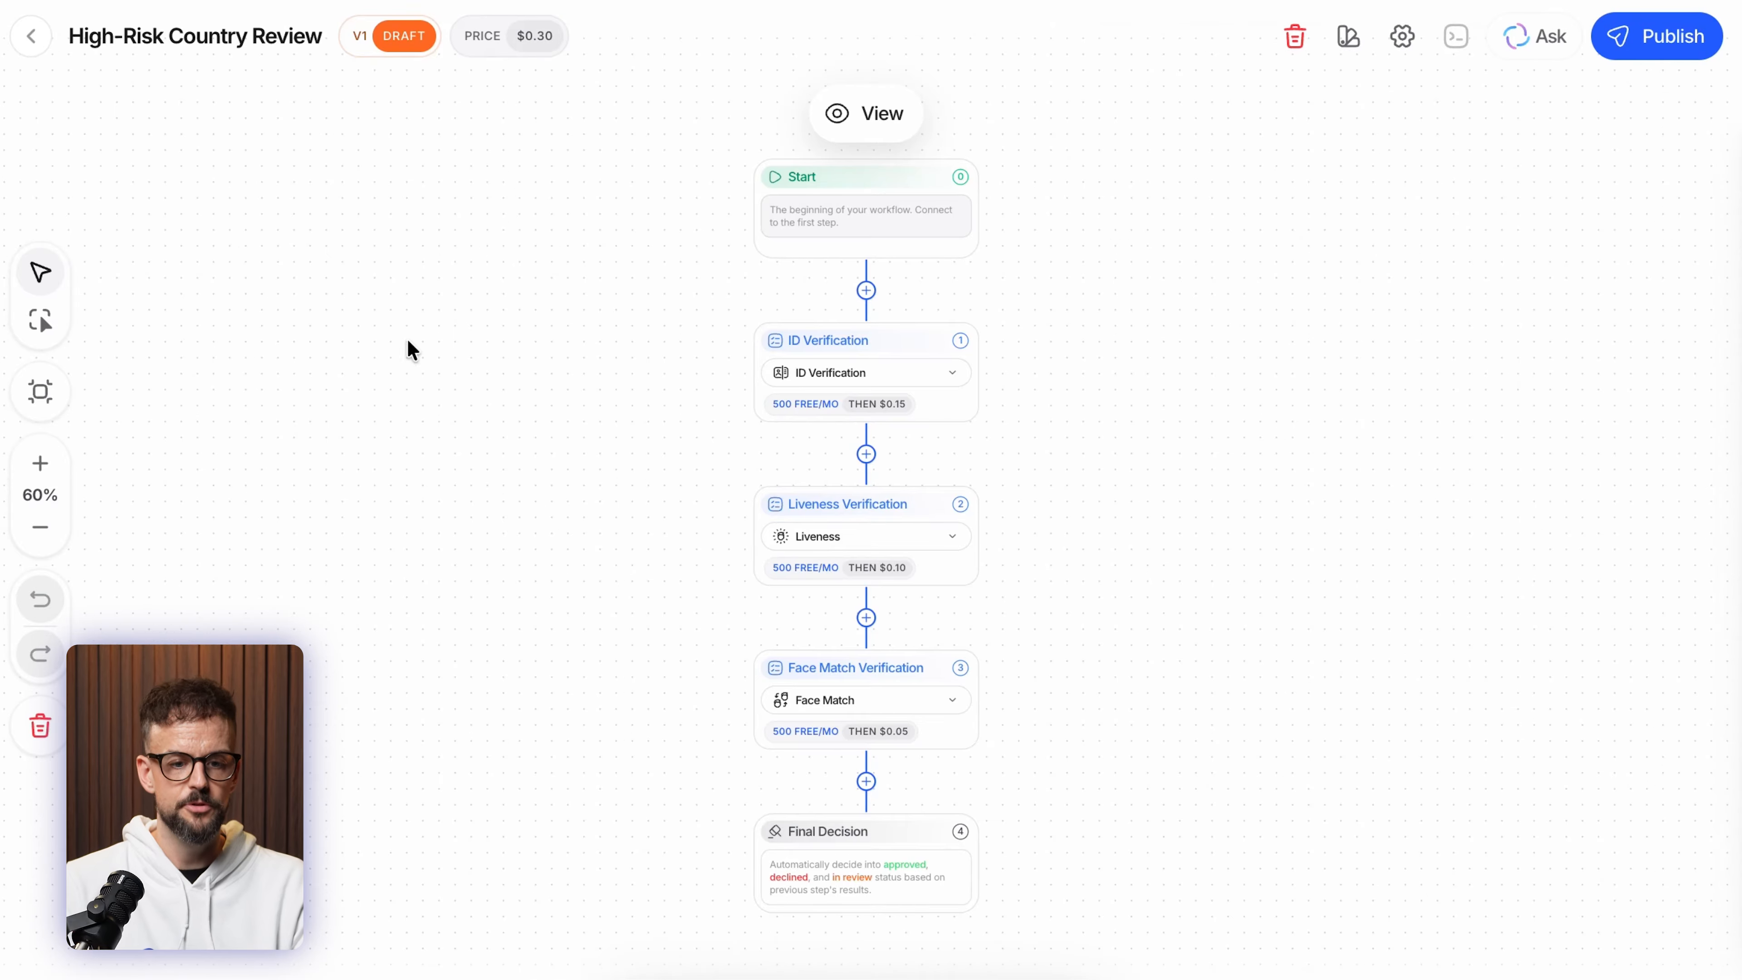
- Publish the V1 draft of the High-Risk Country Review workflow
{"action": "scroll", "coordinate": [316, 302], "scroll_direction": "up", "scroll_amount": 2}
{"action": "scroll", "coordinate": [351, 173], "scroll_direction": "down", "scroll_amount": 1}
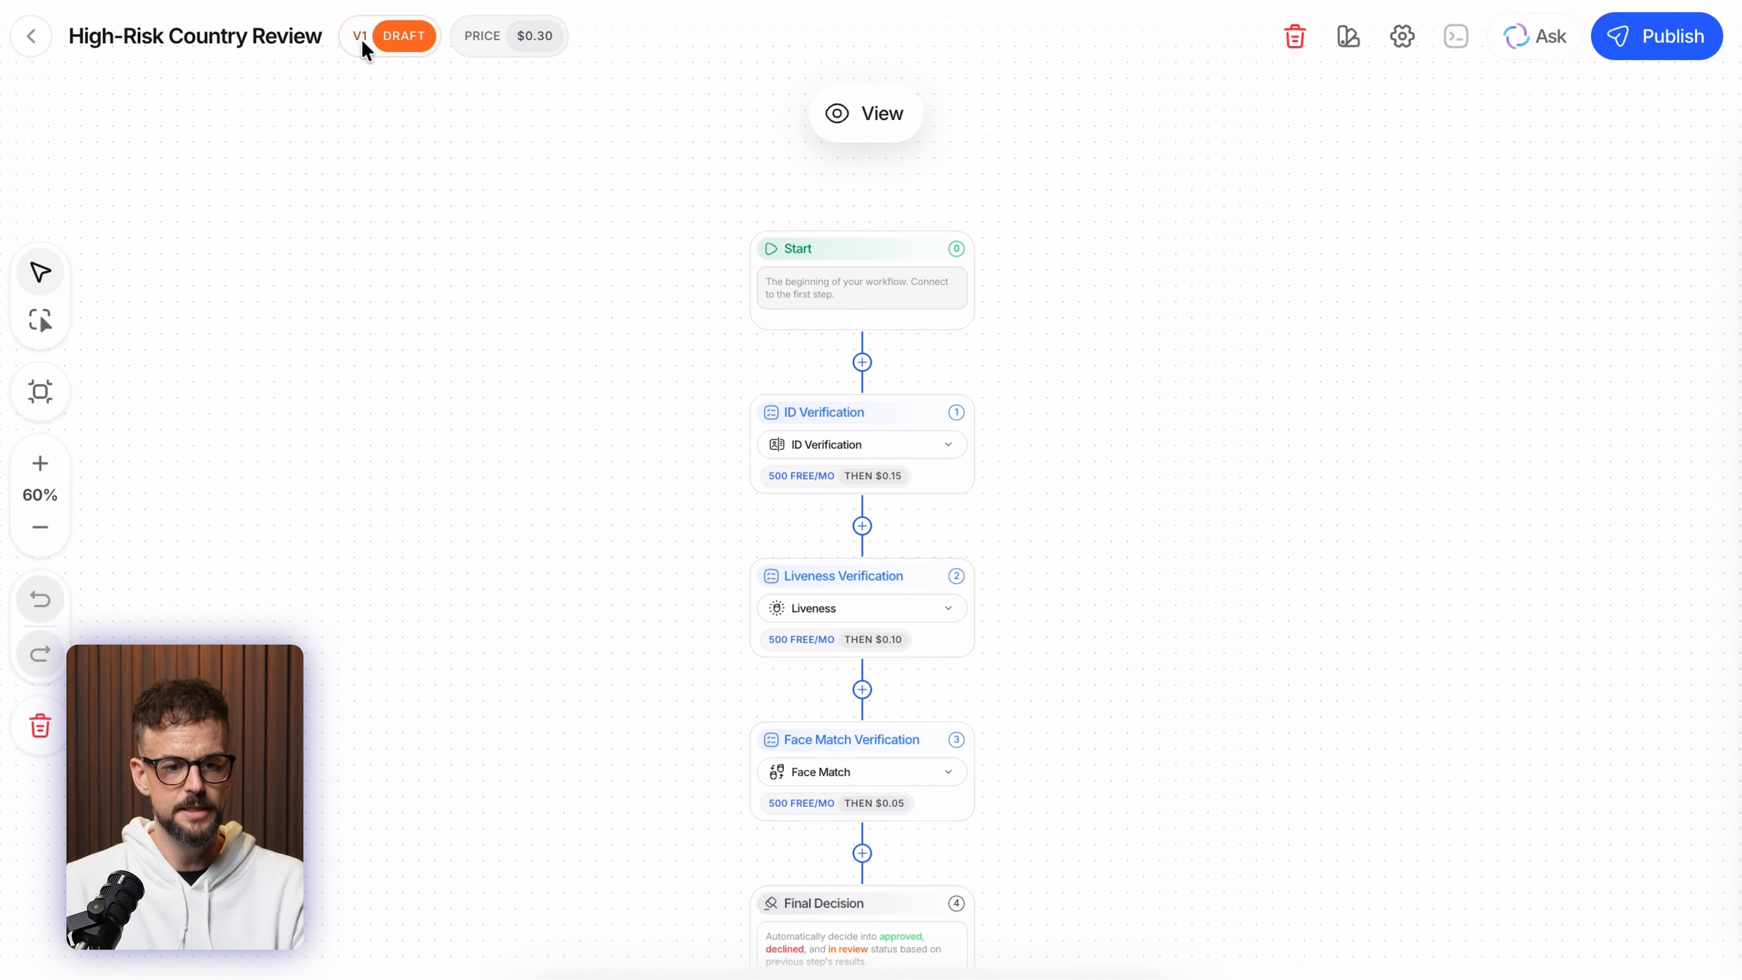
{"action": "scroll", "coordinate": [658, 360], "scroll_direction": "down", "scroll_amount": 1}
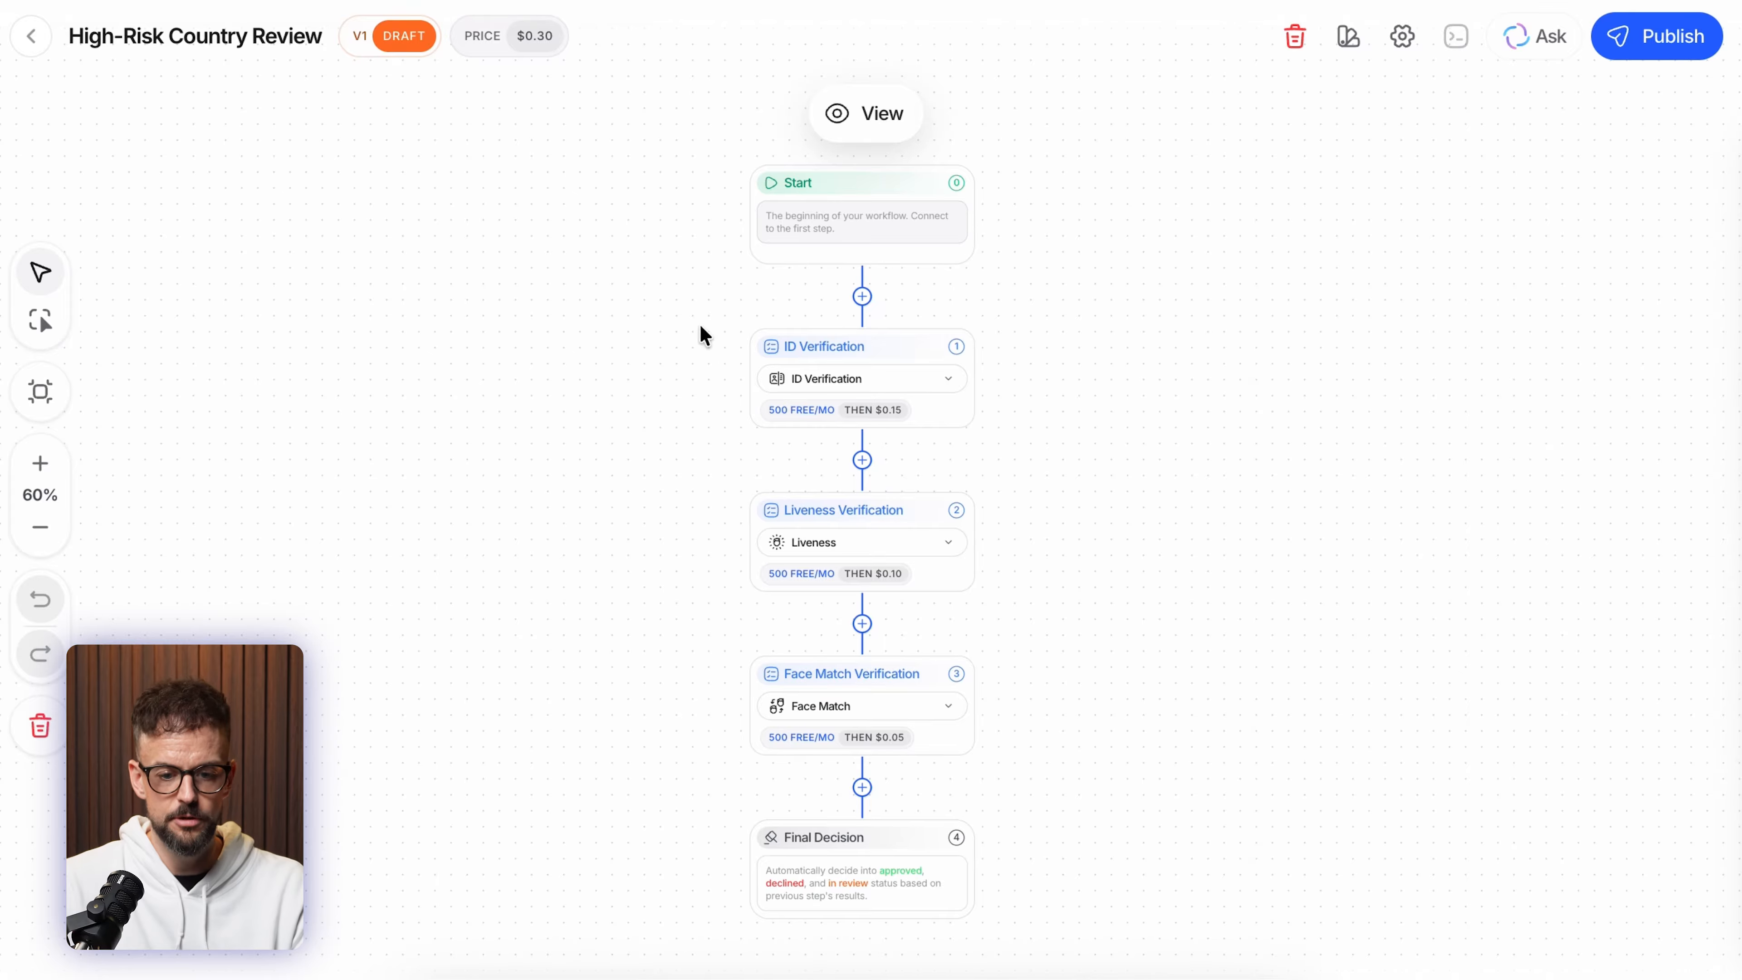
{"action": "left_click", "coordinate": [1675, 41]}
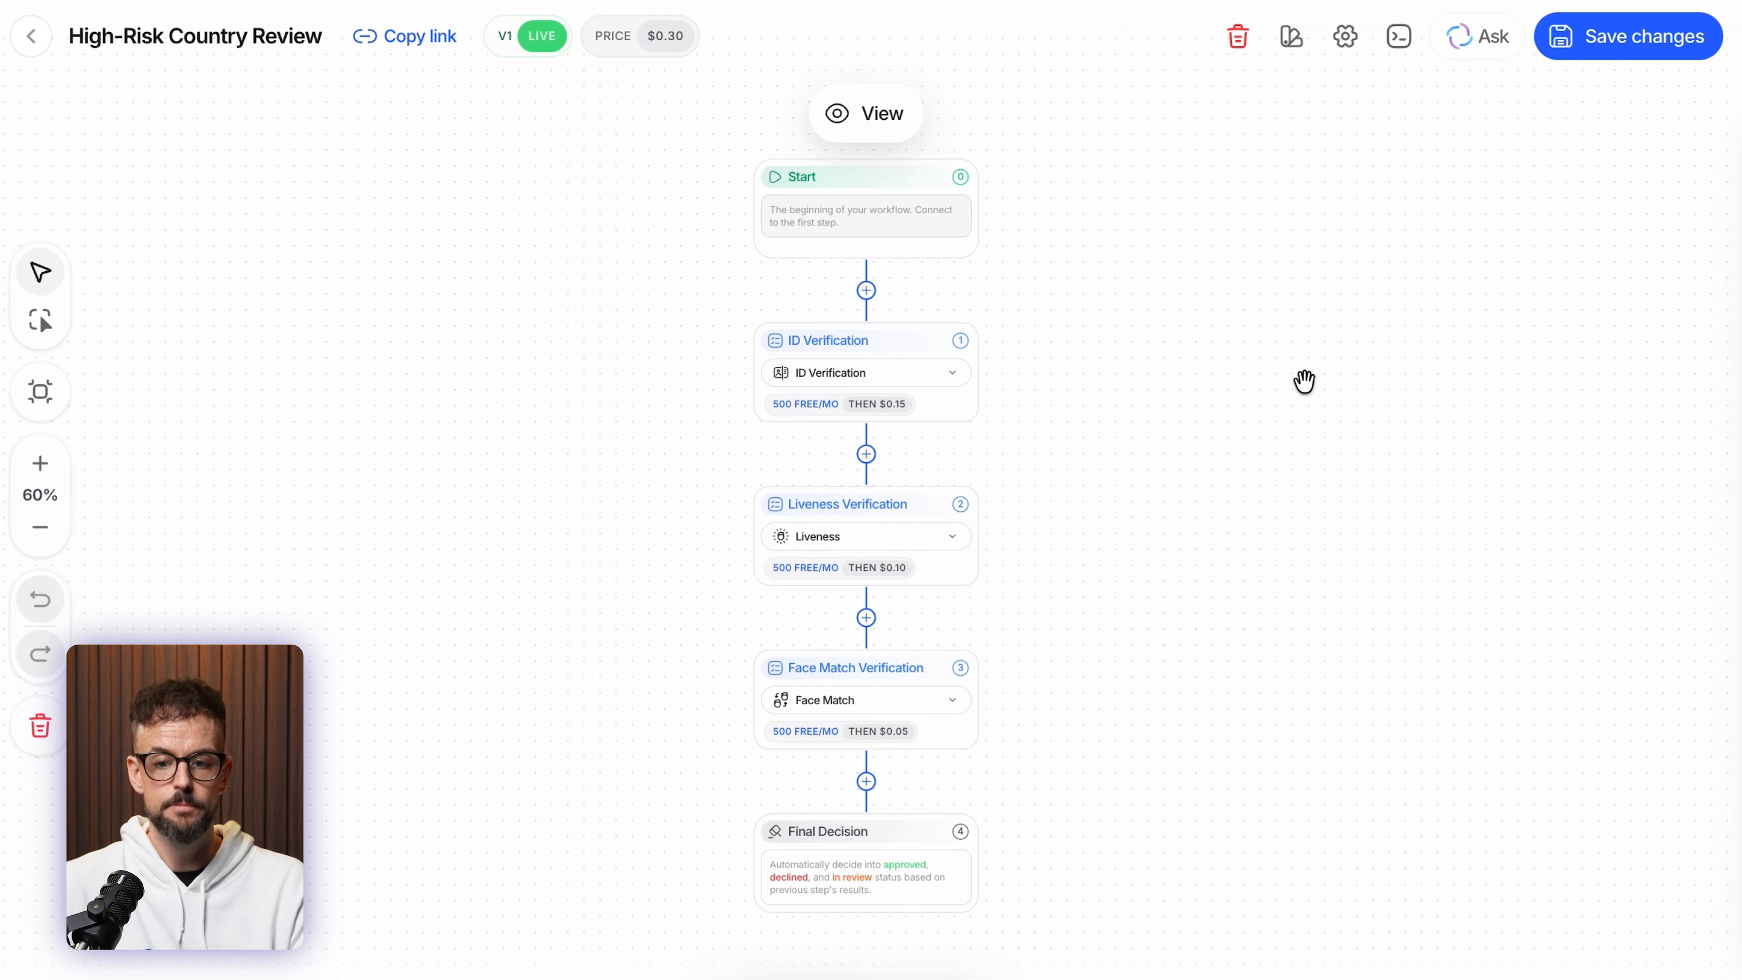
- Copy the published High-Risk Country Review workflow's link and open it in a new browser tab
{"action": "left_click", "coordinate": [400, 43]}
{"action": "key", "text": "ctrl+t"}
{"action": "key", "text": "ctrl+v"}
{"action": "key", "text": "Return"}
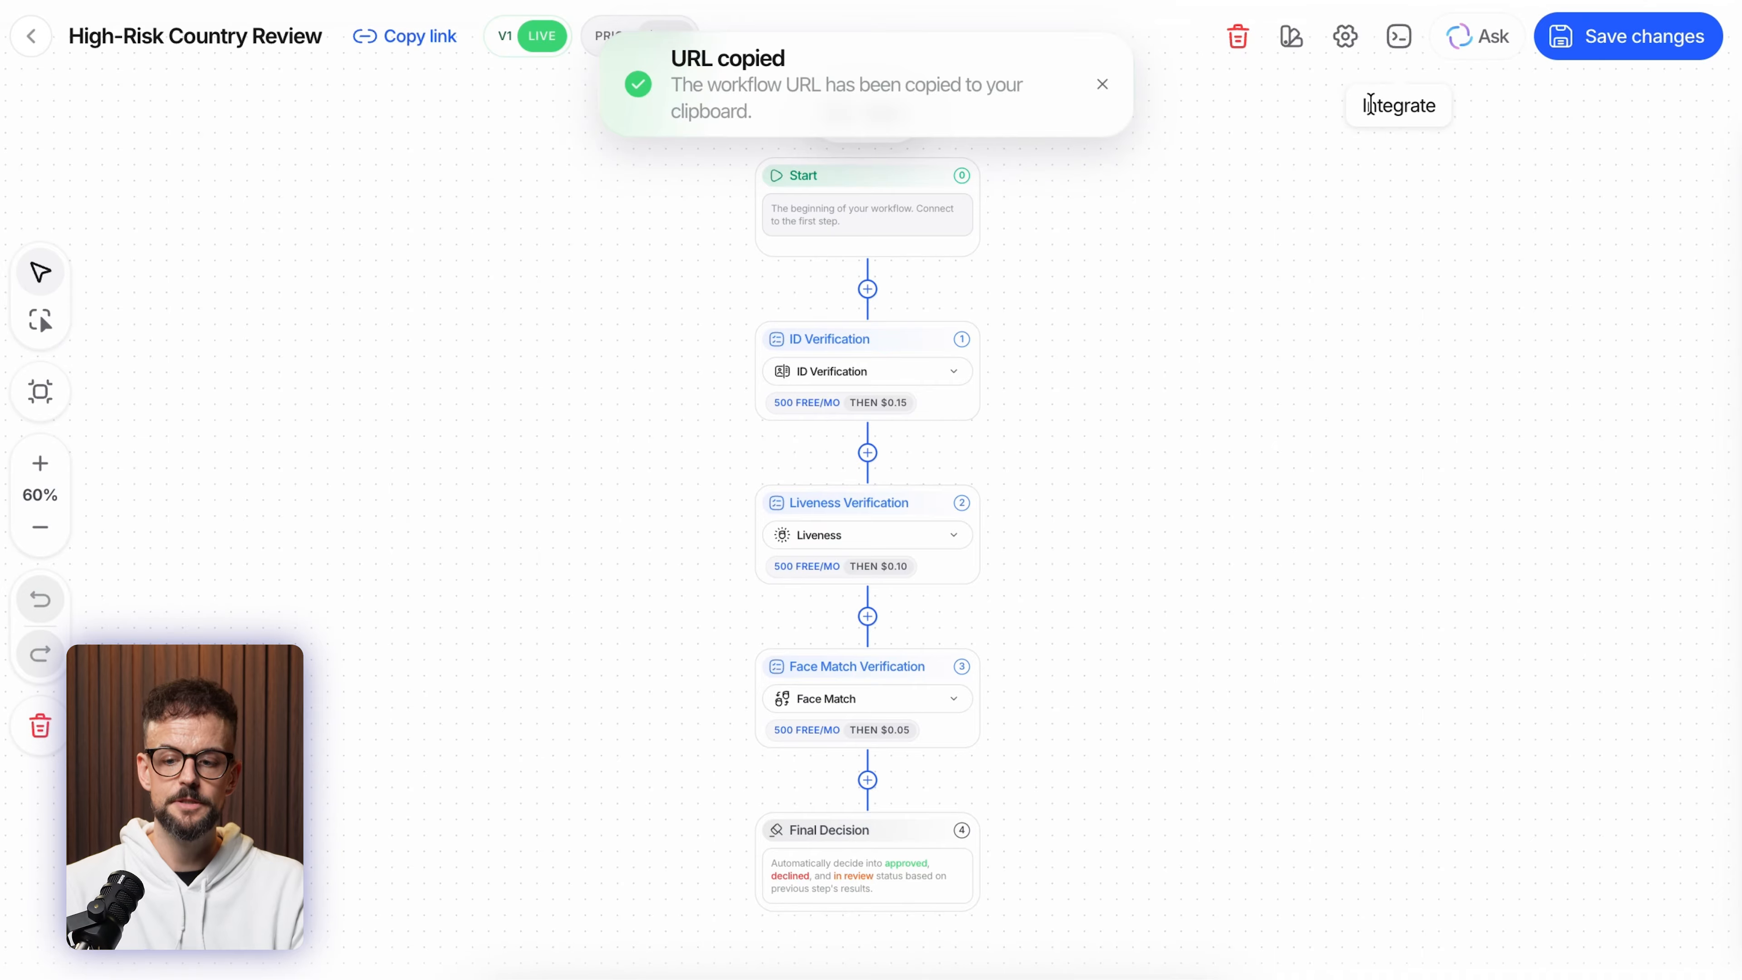
- Open the identity verification integration for High-Risk Country Review and choose Web (JS / TS) as the target SDK
{"action": "left_click", "coordinate": [1400, 39]}
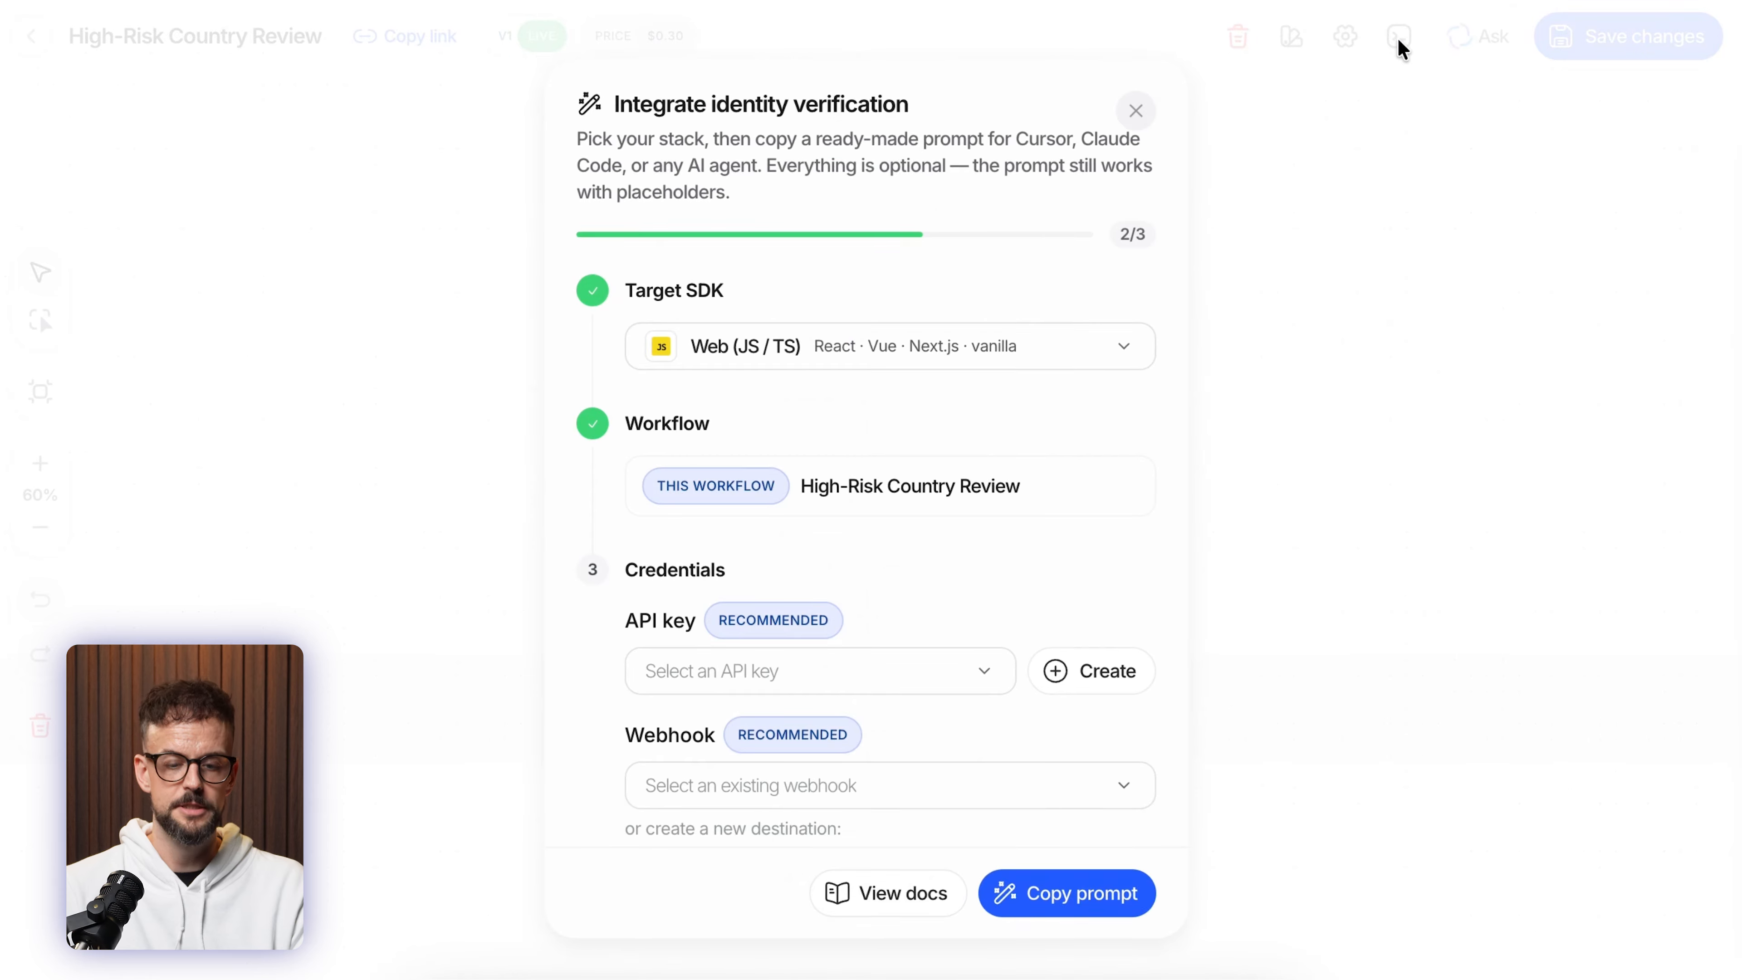
{"action": "left_click", "coordinate": [871, 352]}
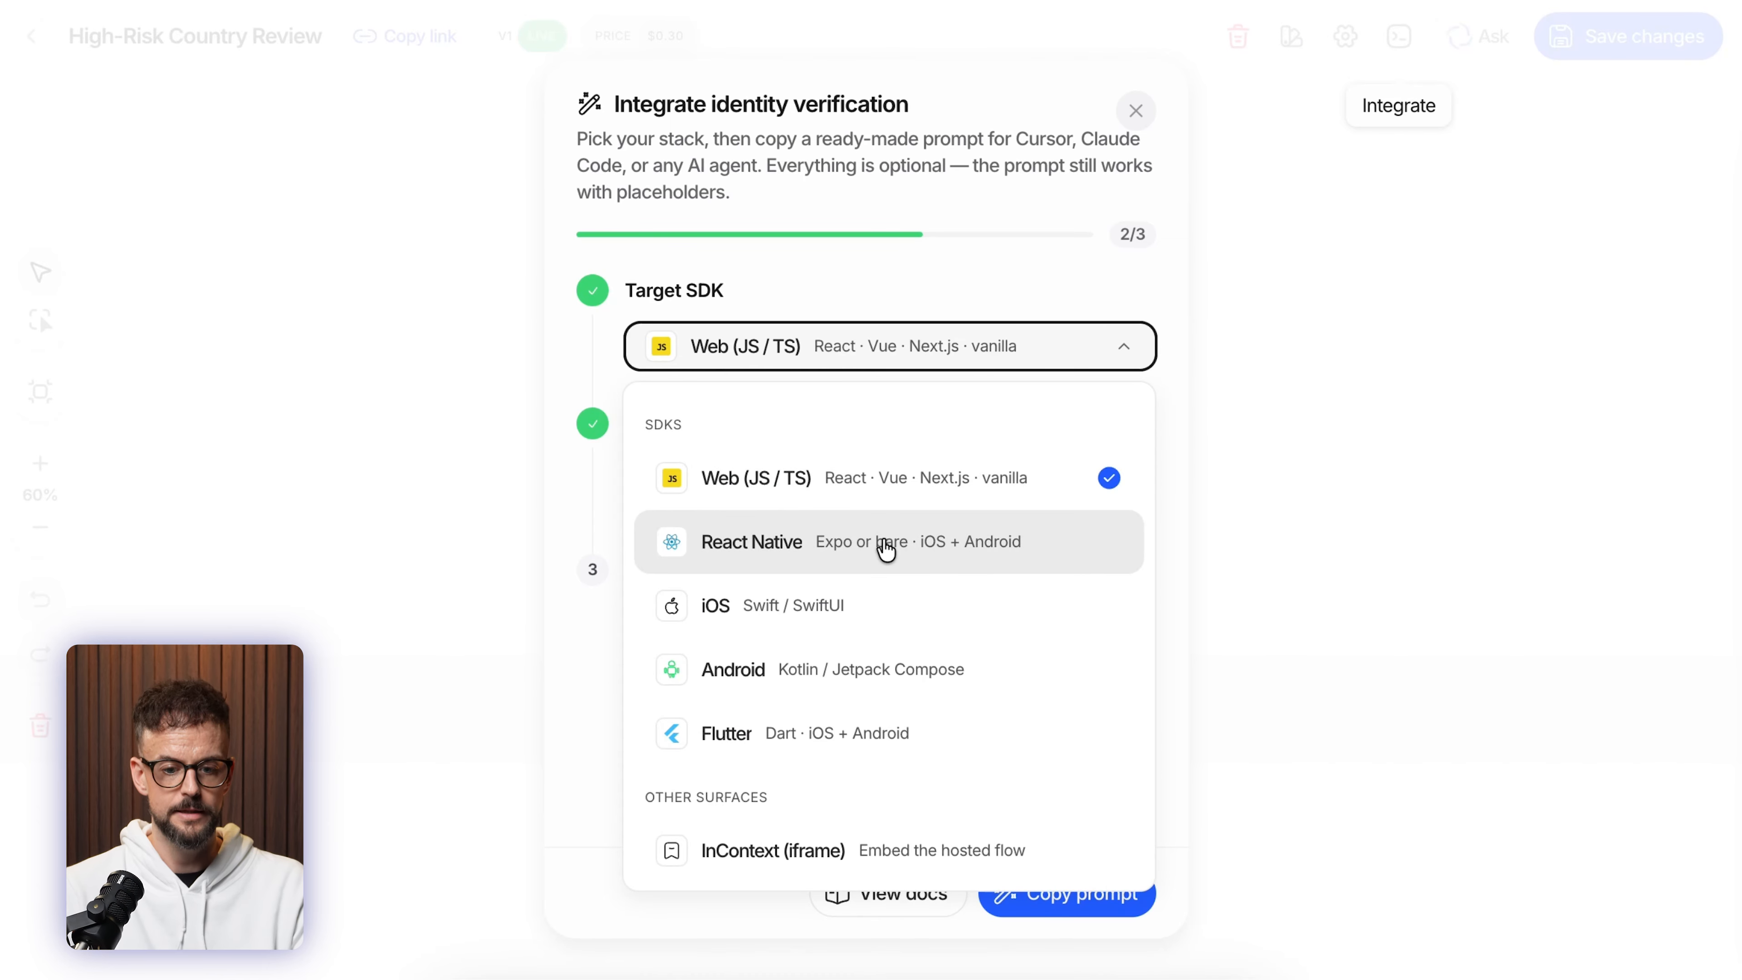
{"action": "scroll", "coordinate": [911, 664], "scroll_direction": "down", "scroll_amount": 1}
{"action": "scroll", "coordinate": [911, 662], "scroll_direction": "up", "scroll_amount": 1}
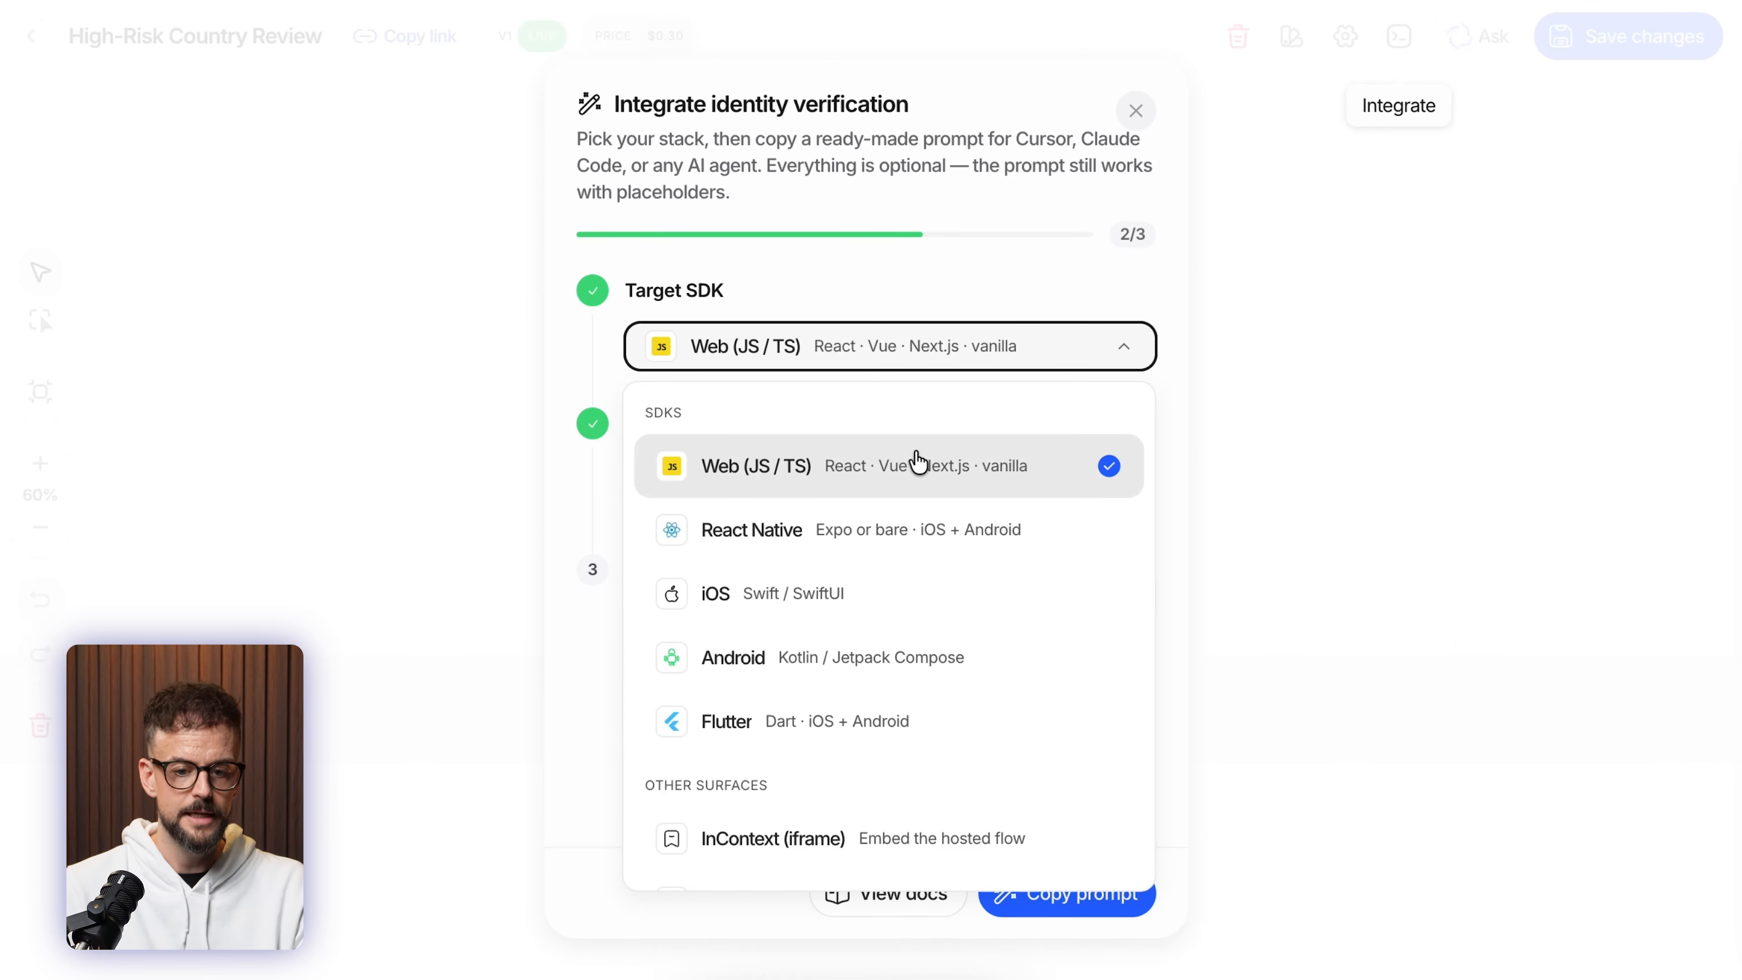
{"action": "left_click", "coordinate": [893, 454]}
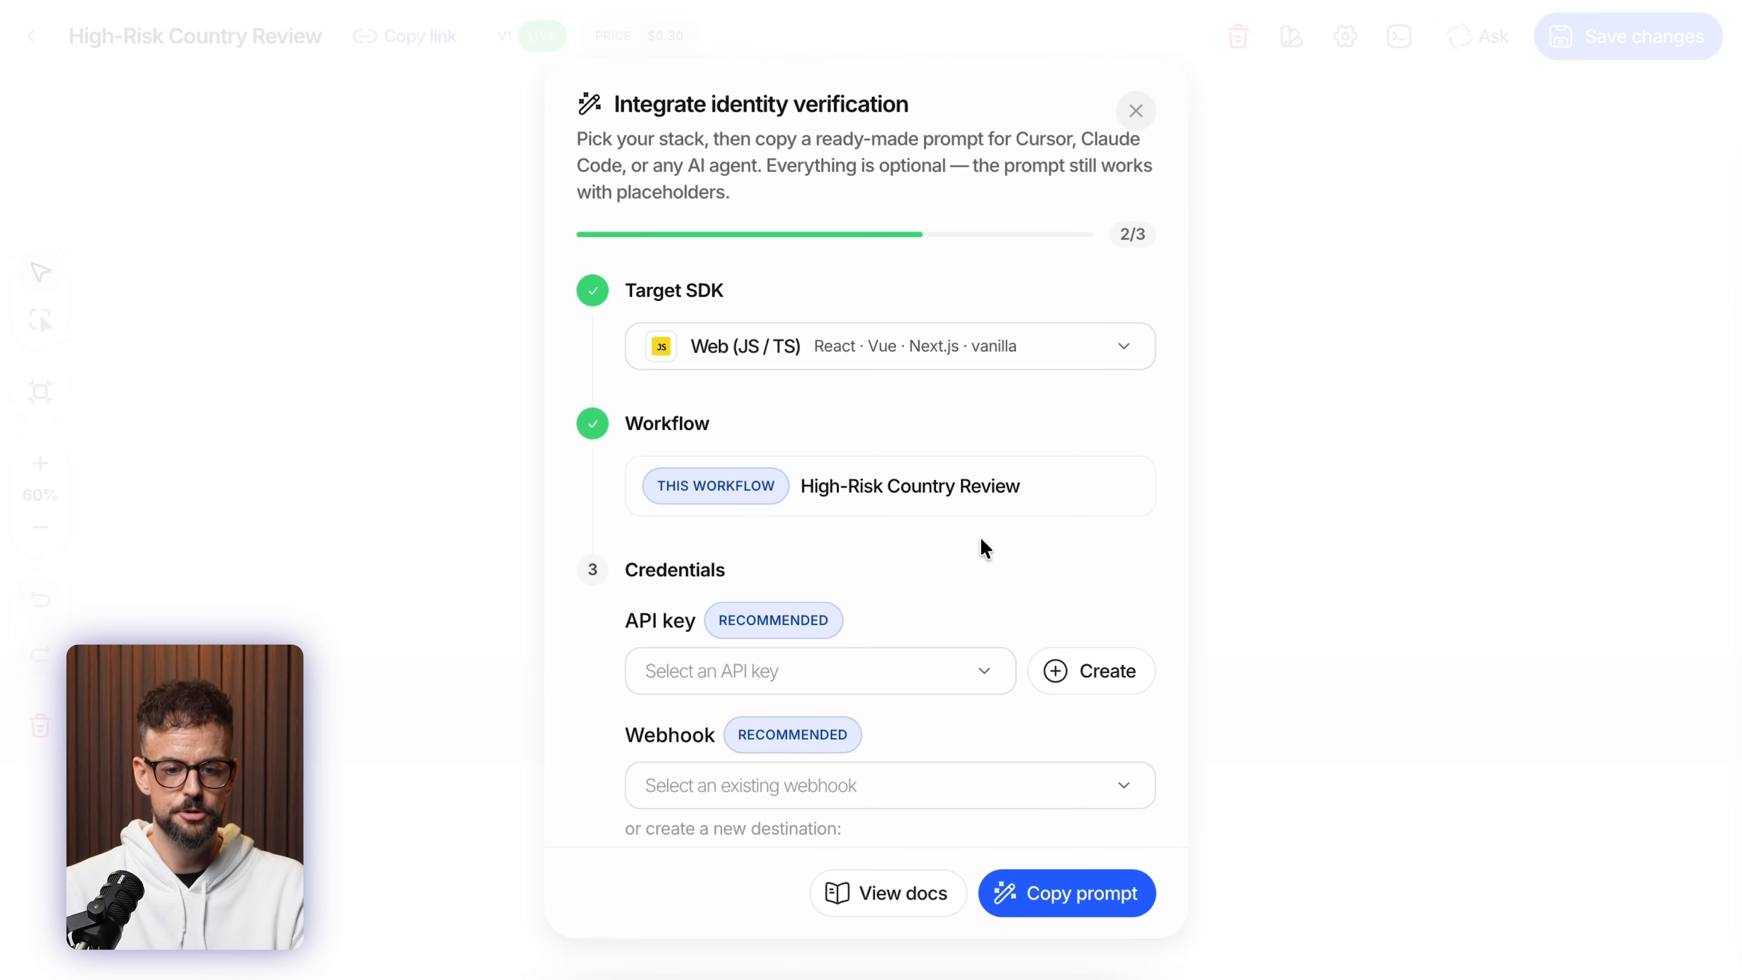
- Examine the available API key and webhook choices in the integration credentials without selecting any
{"action": "scroll", "coordinate": [986, 549], "scroll_direction": "down", "scroll_amount": 2}
{"action": "left_click", "coordinate": [700, 559]}
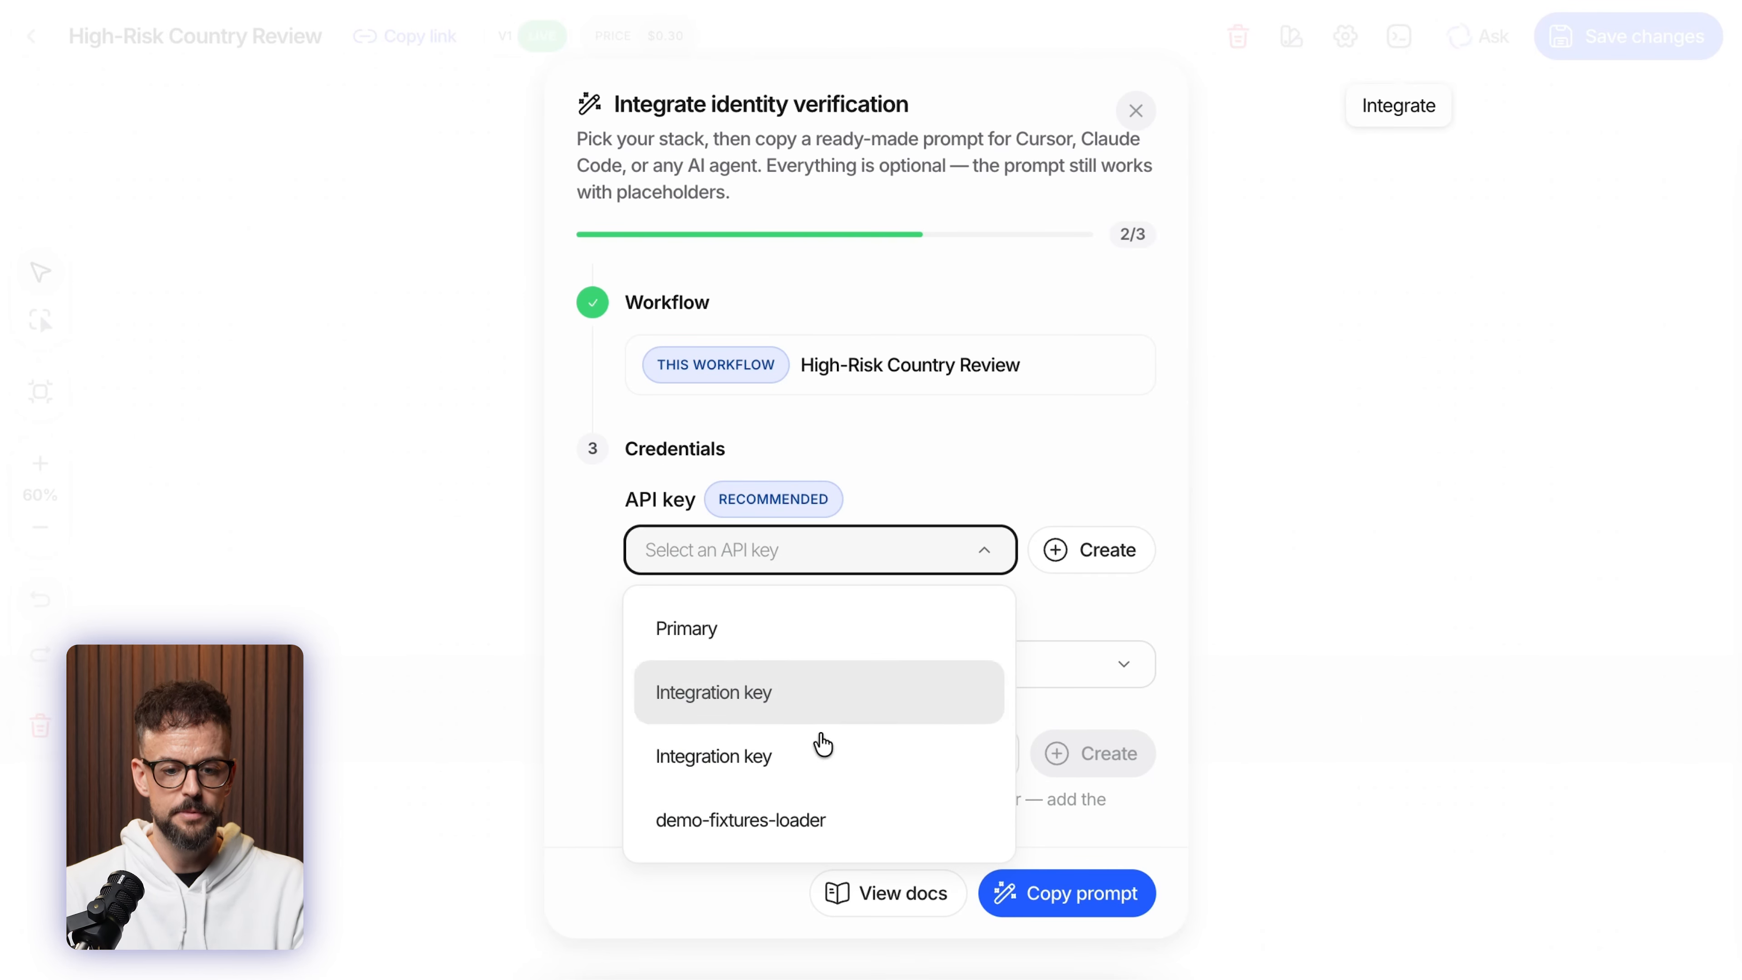
{"action": "left_click", "coordinate": [907, 458]}
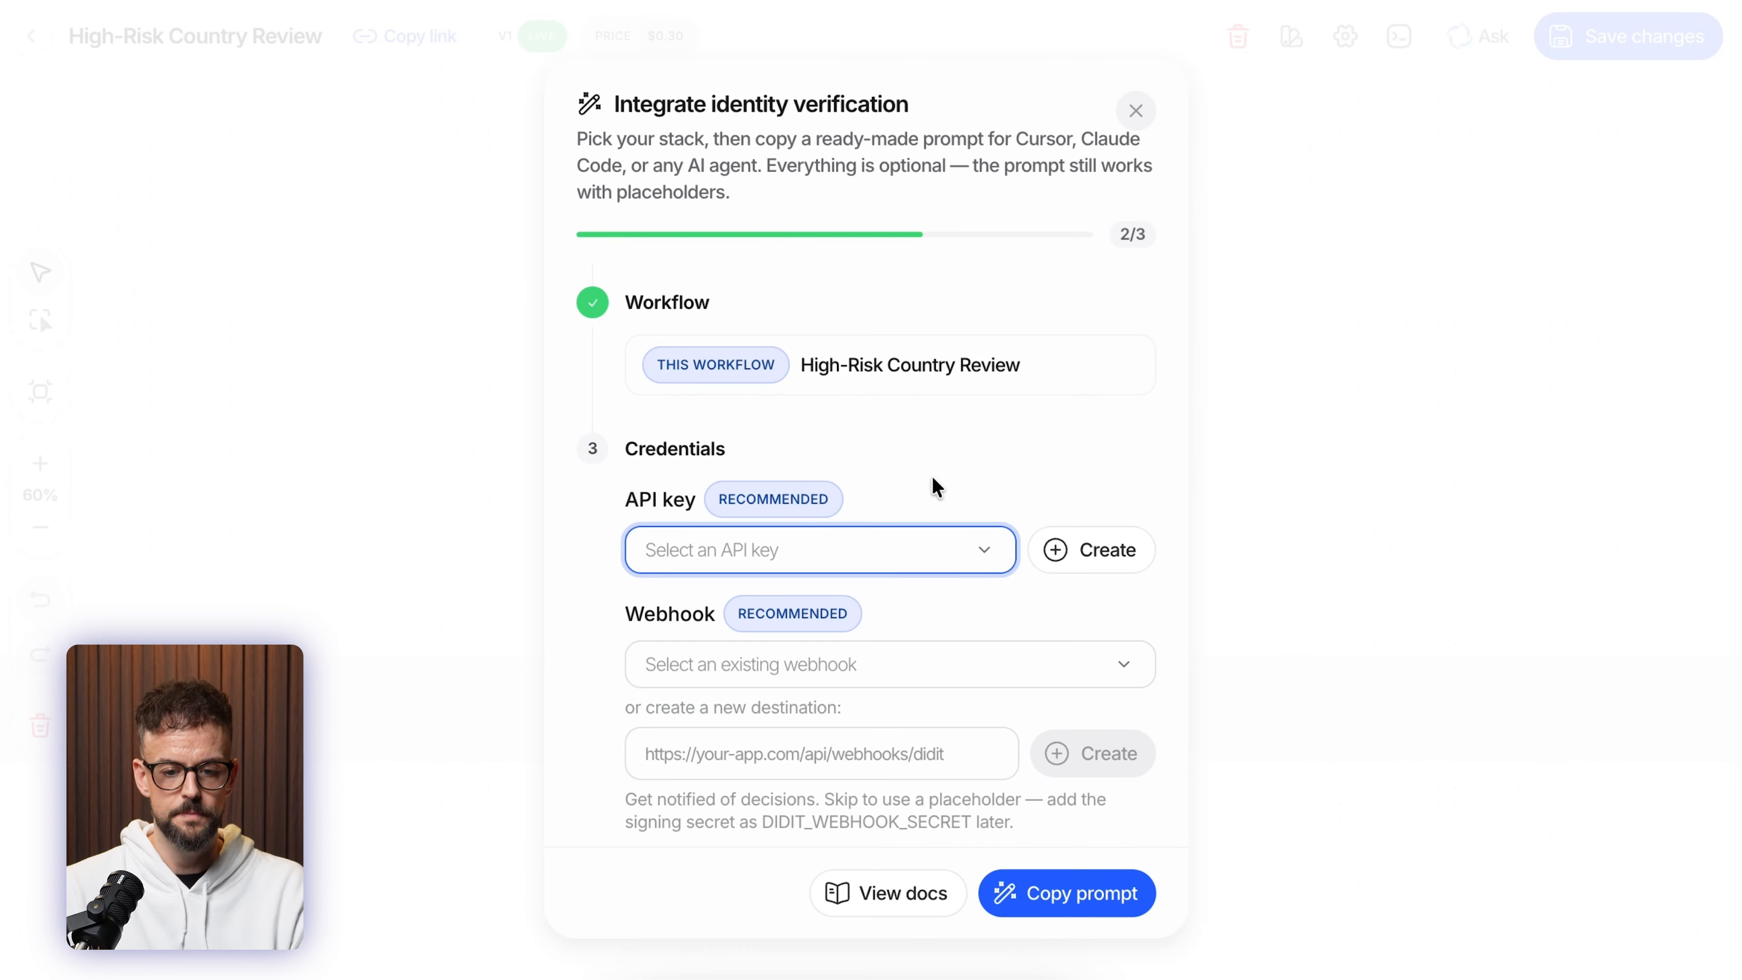
{"action": "left_click", "coordinate": [972, 669]}
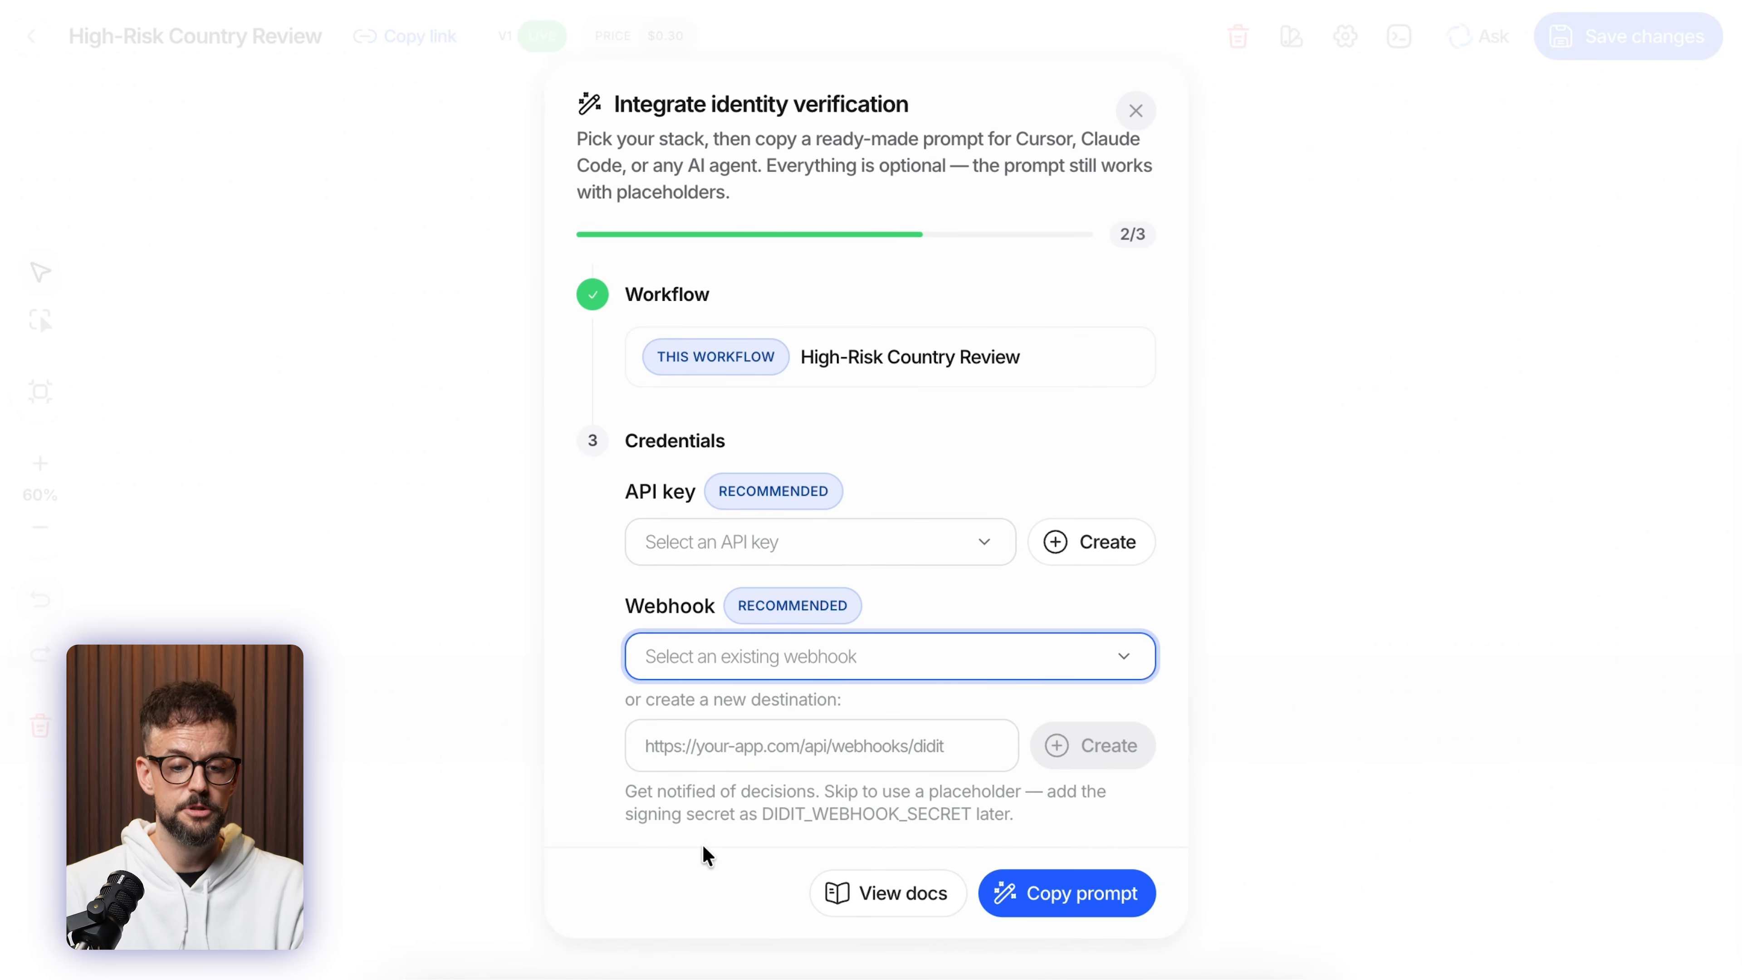
{"action": "left_click", "coordinate": [741, 663]}
{"action": "key", "text": "Escape"}
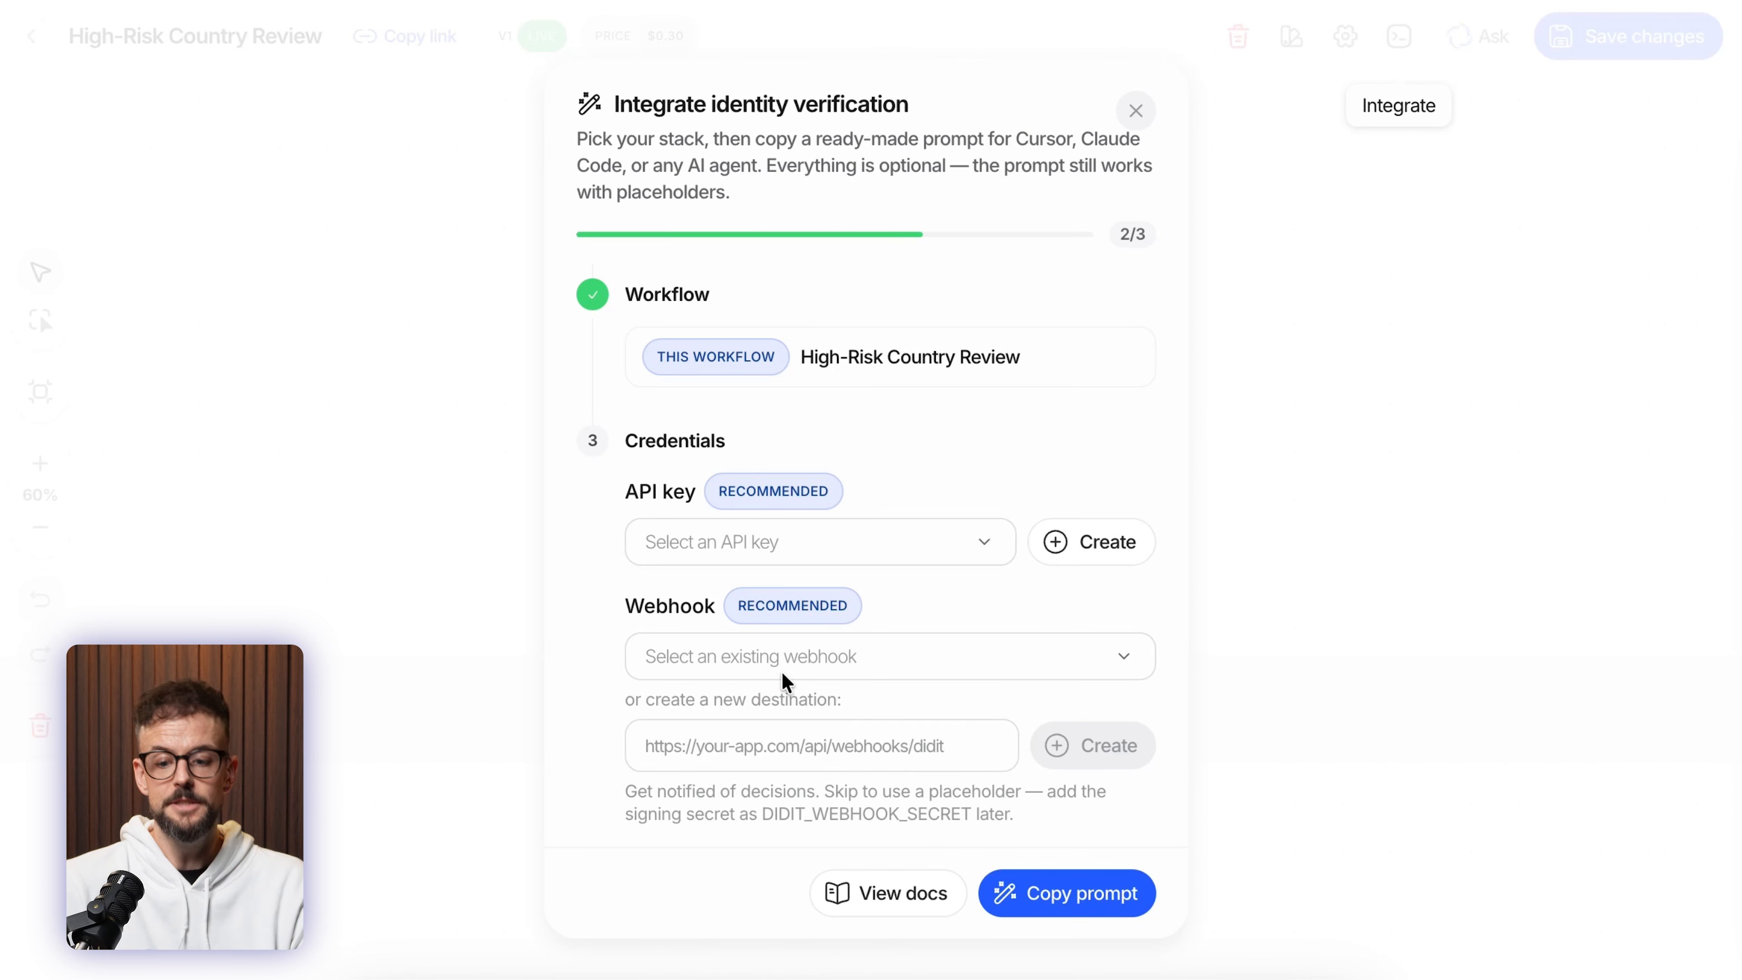
- Copy the ready-made integration prompt and close the integration dialog
{"action": "left_click", "coordinate": [1079, 913]}
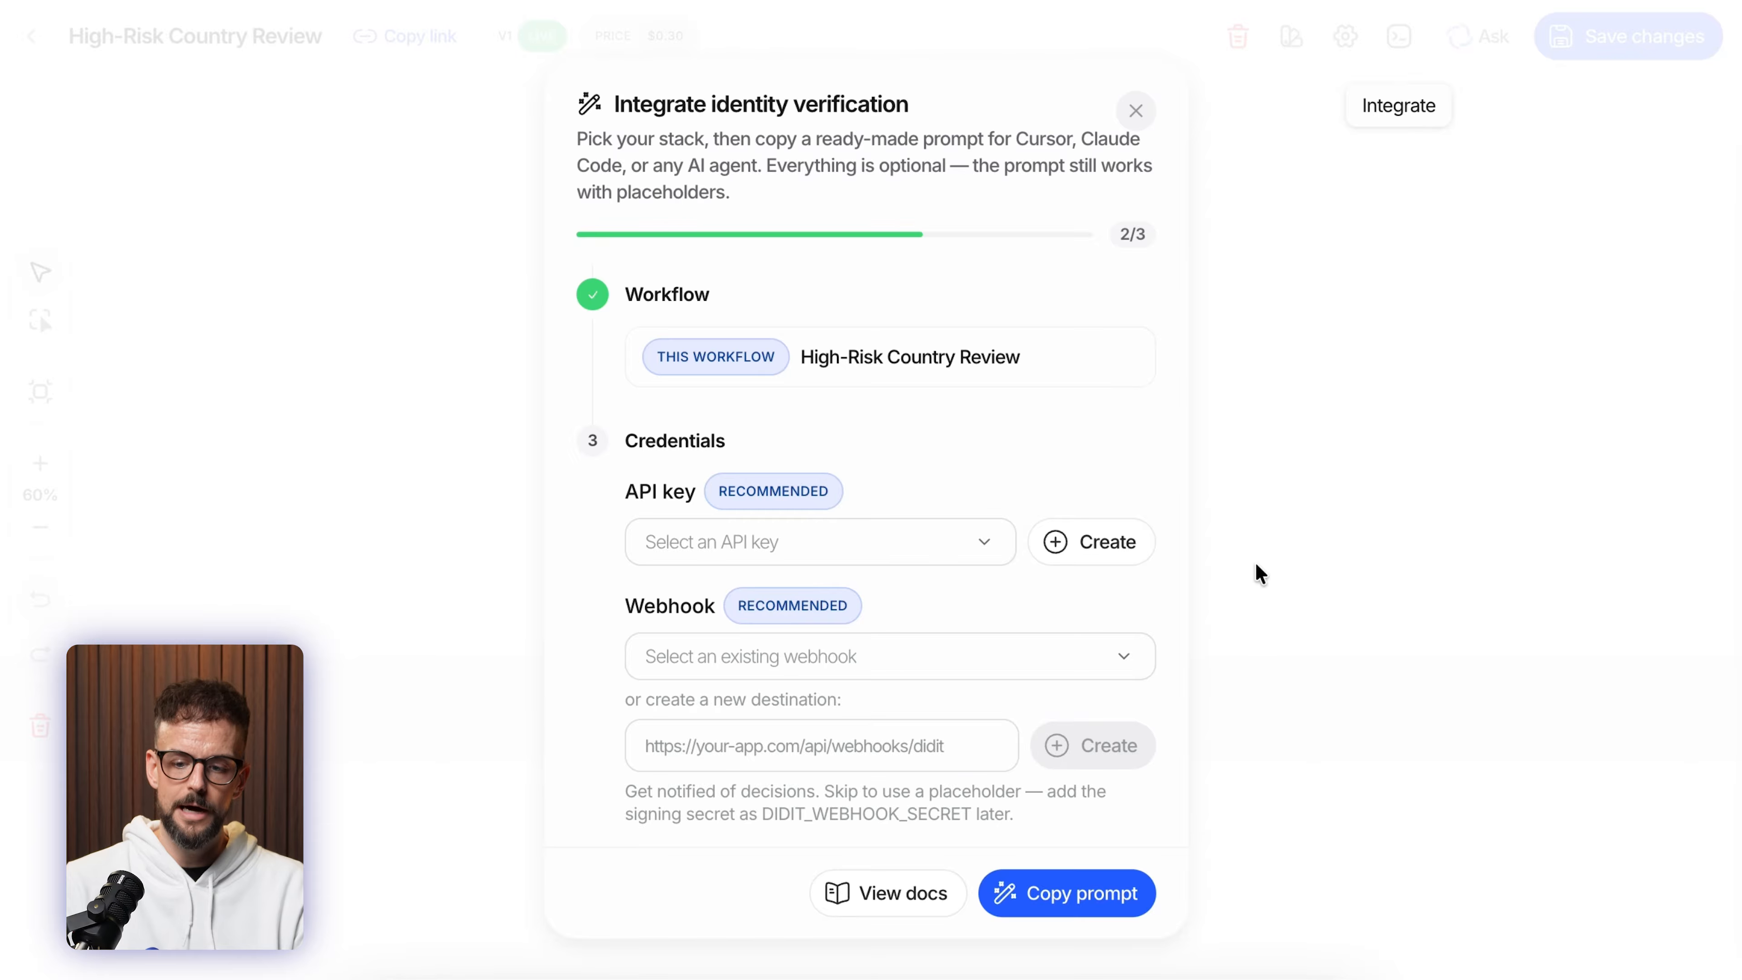
{"action": "left_click", "coordinate": [1220, 666]}
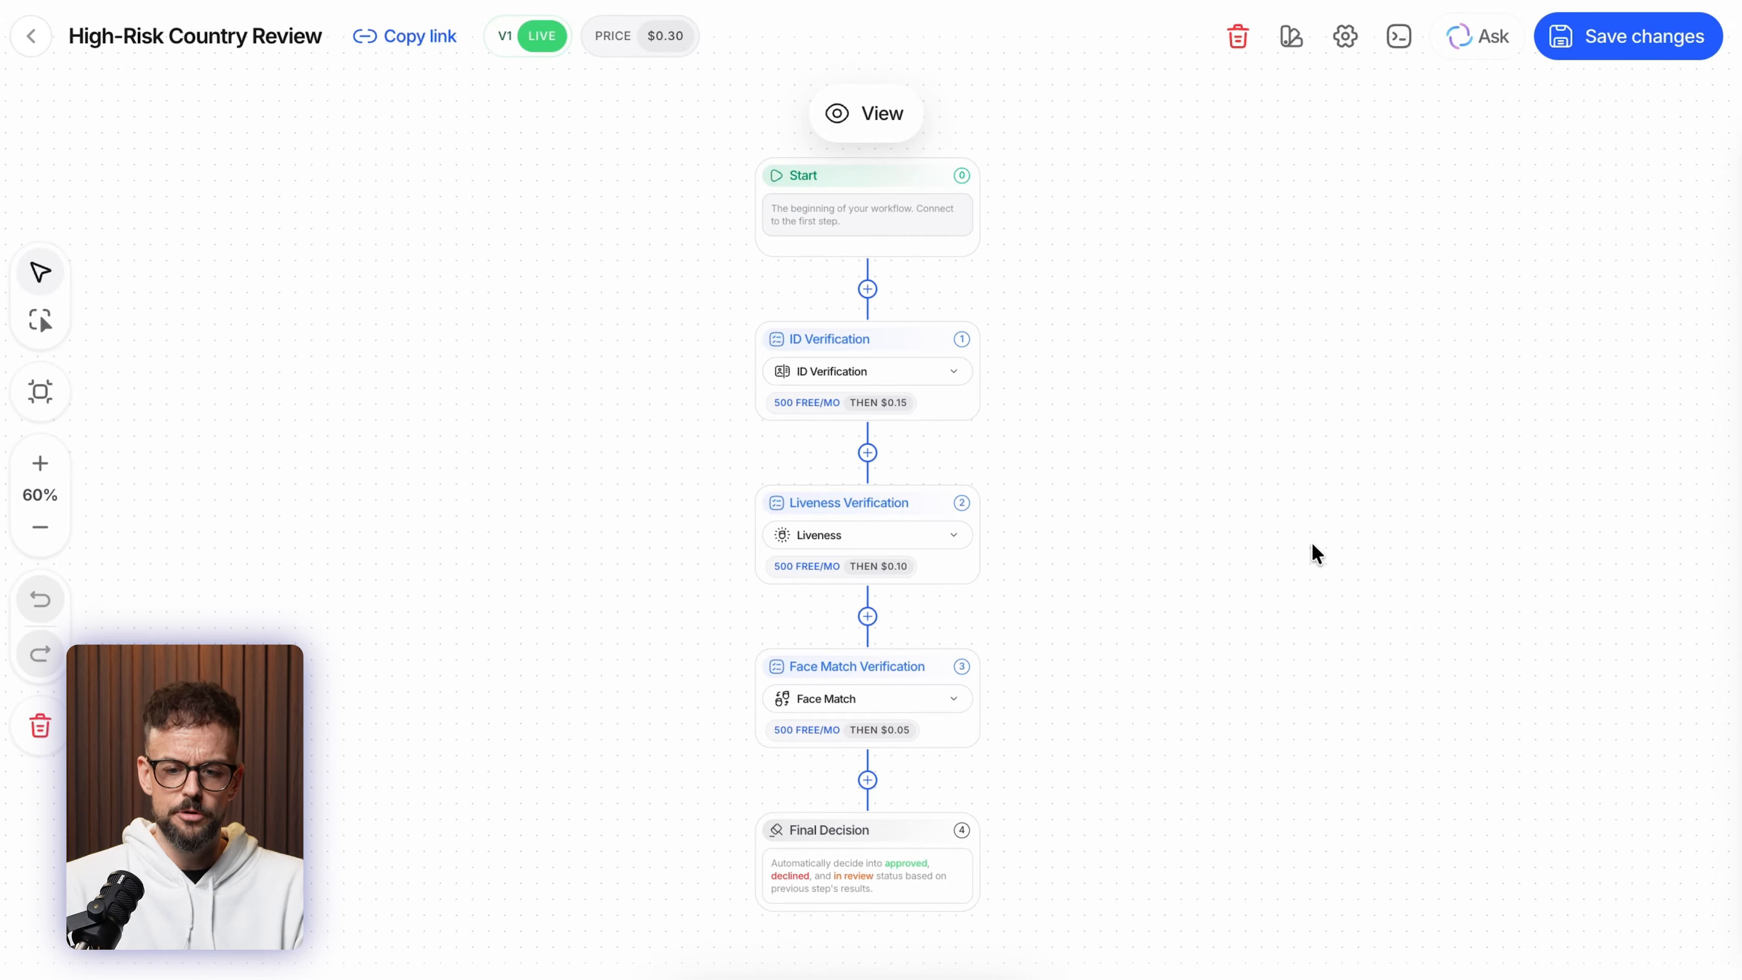
- Open the General customization settings of the High-Risk Country Review workflow at the app public name
{"action": "mouse_move", "coordinate": [1287, 40]}
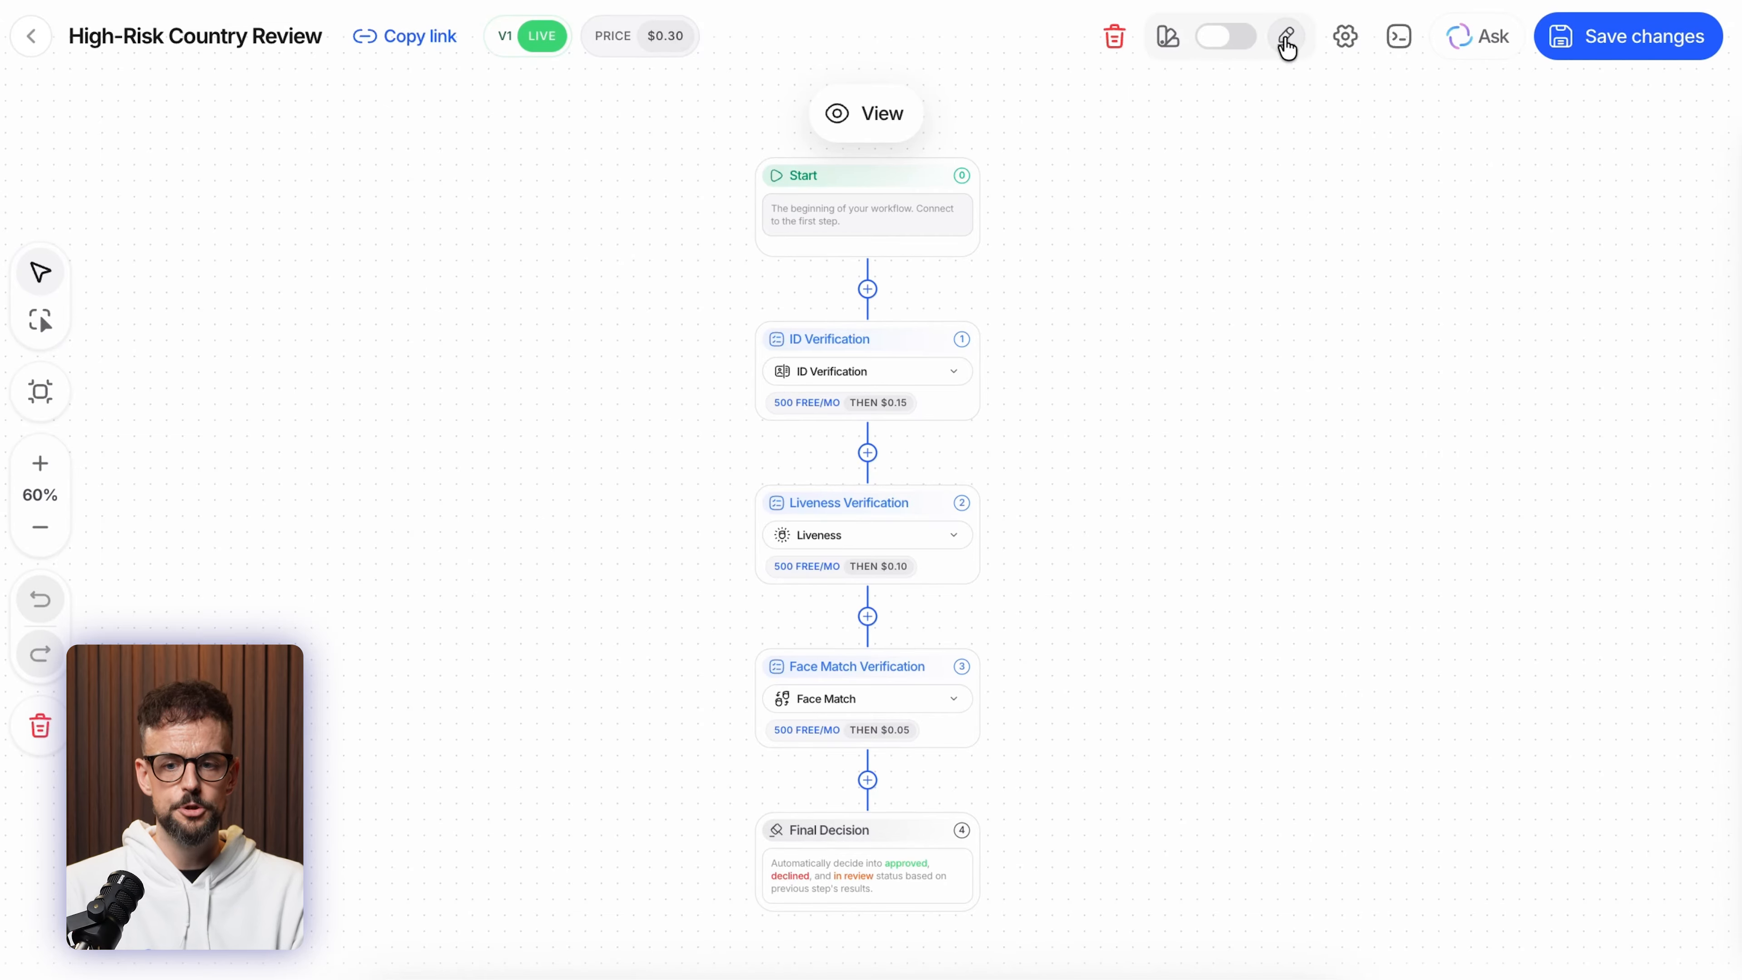
{"action": "left_click", "coordinate": [1171, 42]}
{"action": "left_click", "coordinate": [1235, 649]}
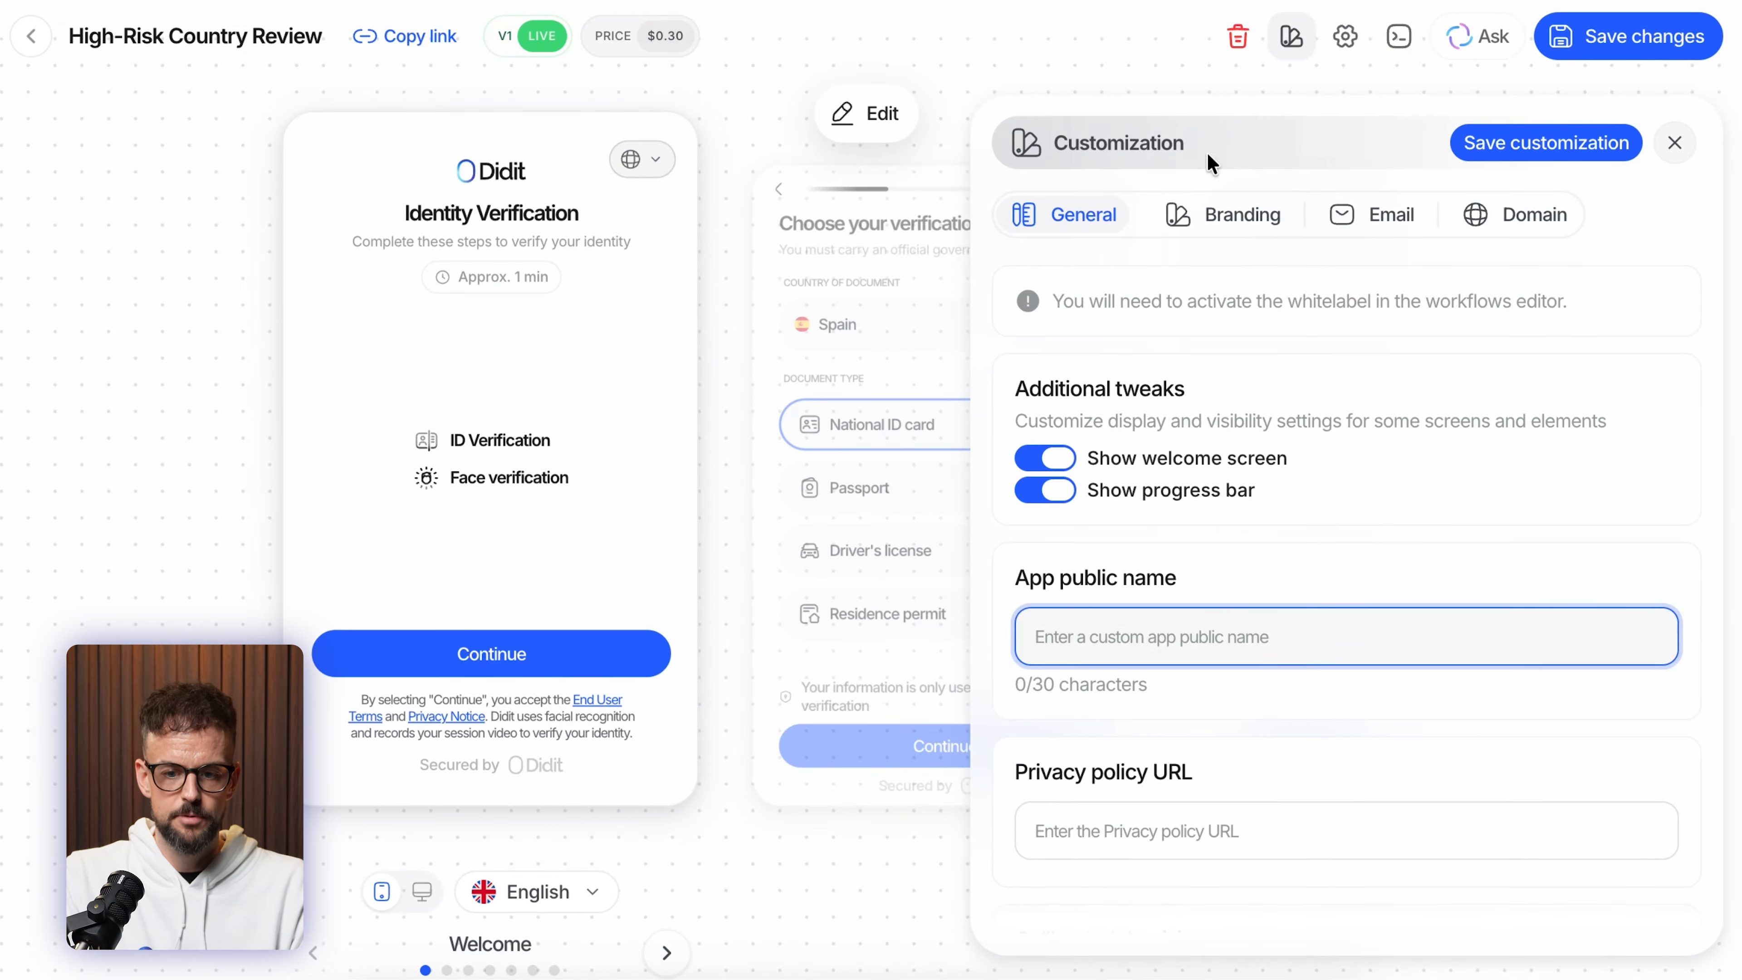
- Review the Branding options, including website import, brand colors, typography and logos
{"action": "left_click", "coordinate": [1217, 215]}
{"action": "scroll", "coordinate": [1283, 597], "scroll_direction": "down", "scroll_amount": 10}
{"action": "scroll", "coordinate": [1303, 634], "scroll_direction": "up", "scroll_amount": 10}
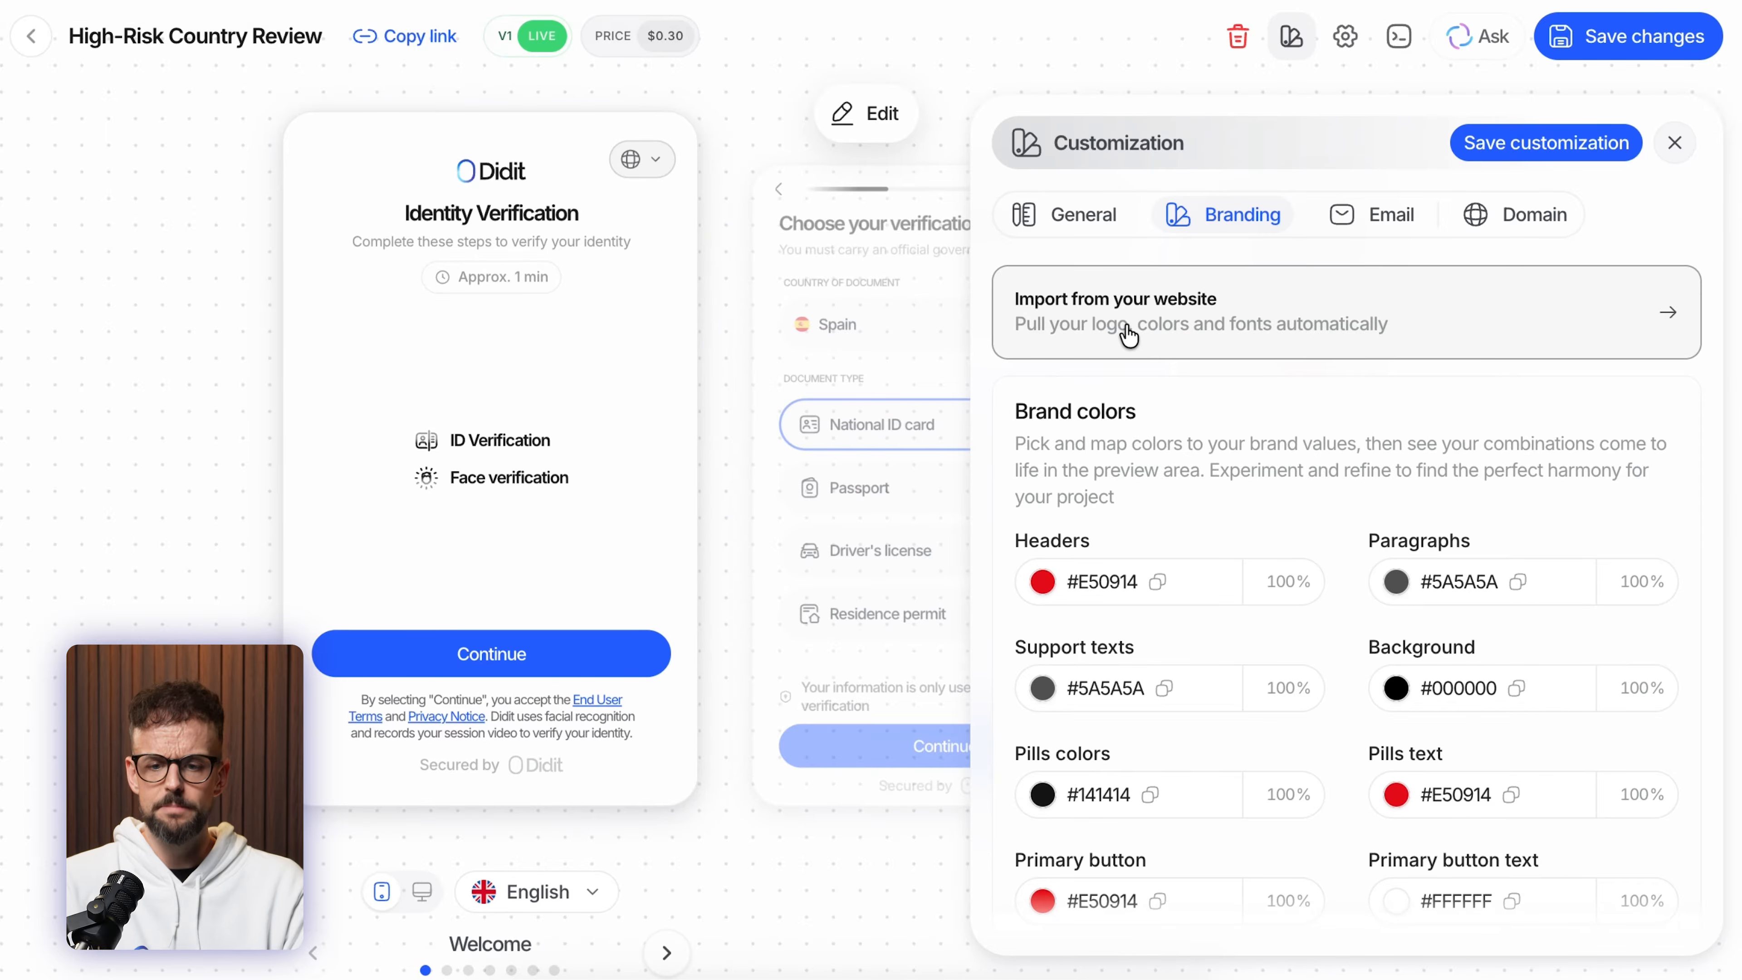
{"action": "left_click", "coordinate": [1128, 336]}
{"action": "left_click", "coordinate": [1136, 387]}
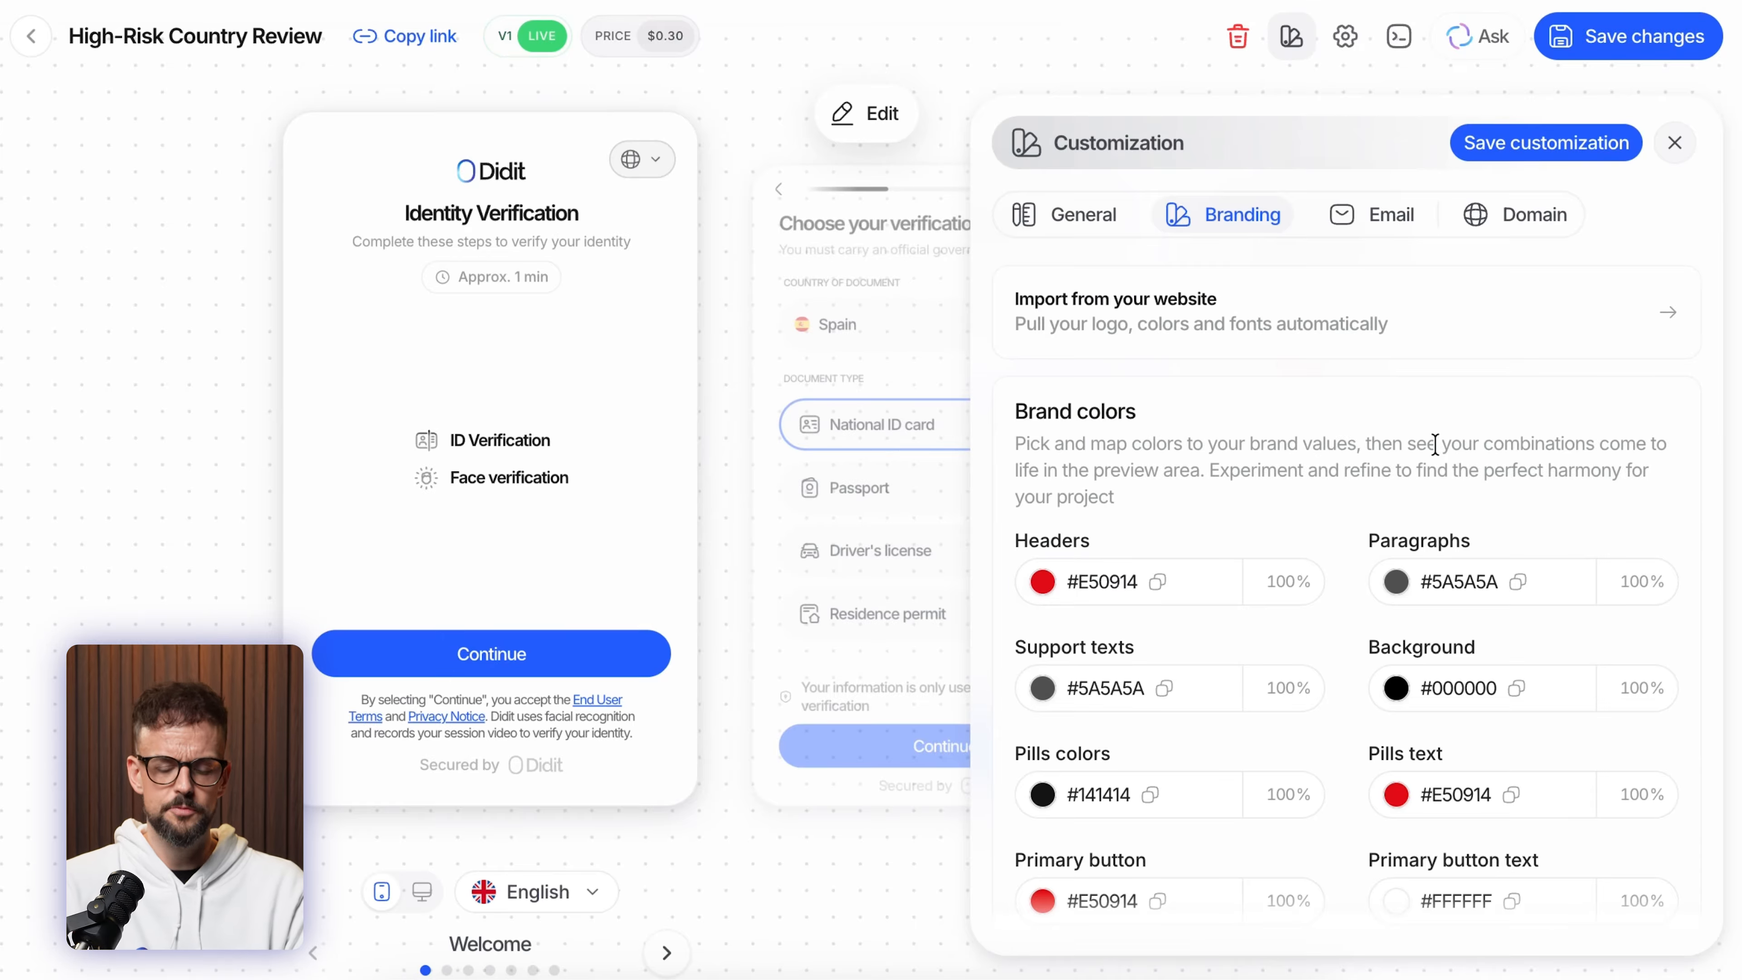
{"action": "scroll", "coordinate": [1303, 687], "scroll_direction": "down", "scroll_amount": 10}
{"action": "scroll", "coordinate": [1324, 789], "scroll_direction": "up", "scroll_amount": 1}
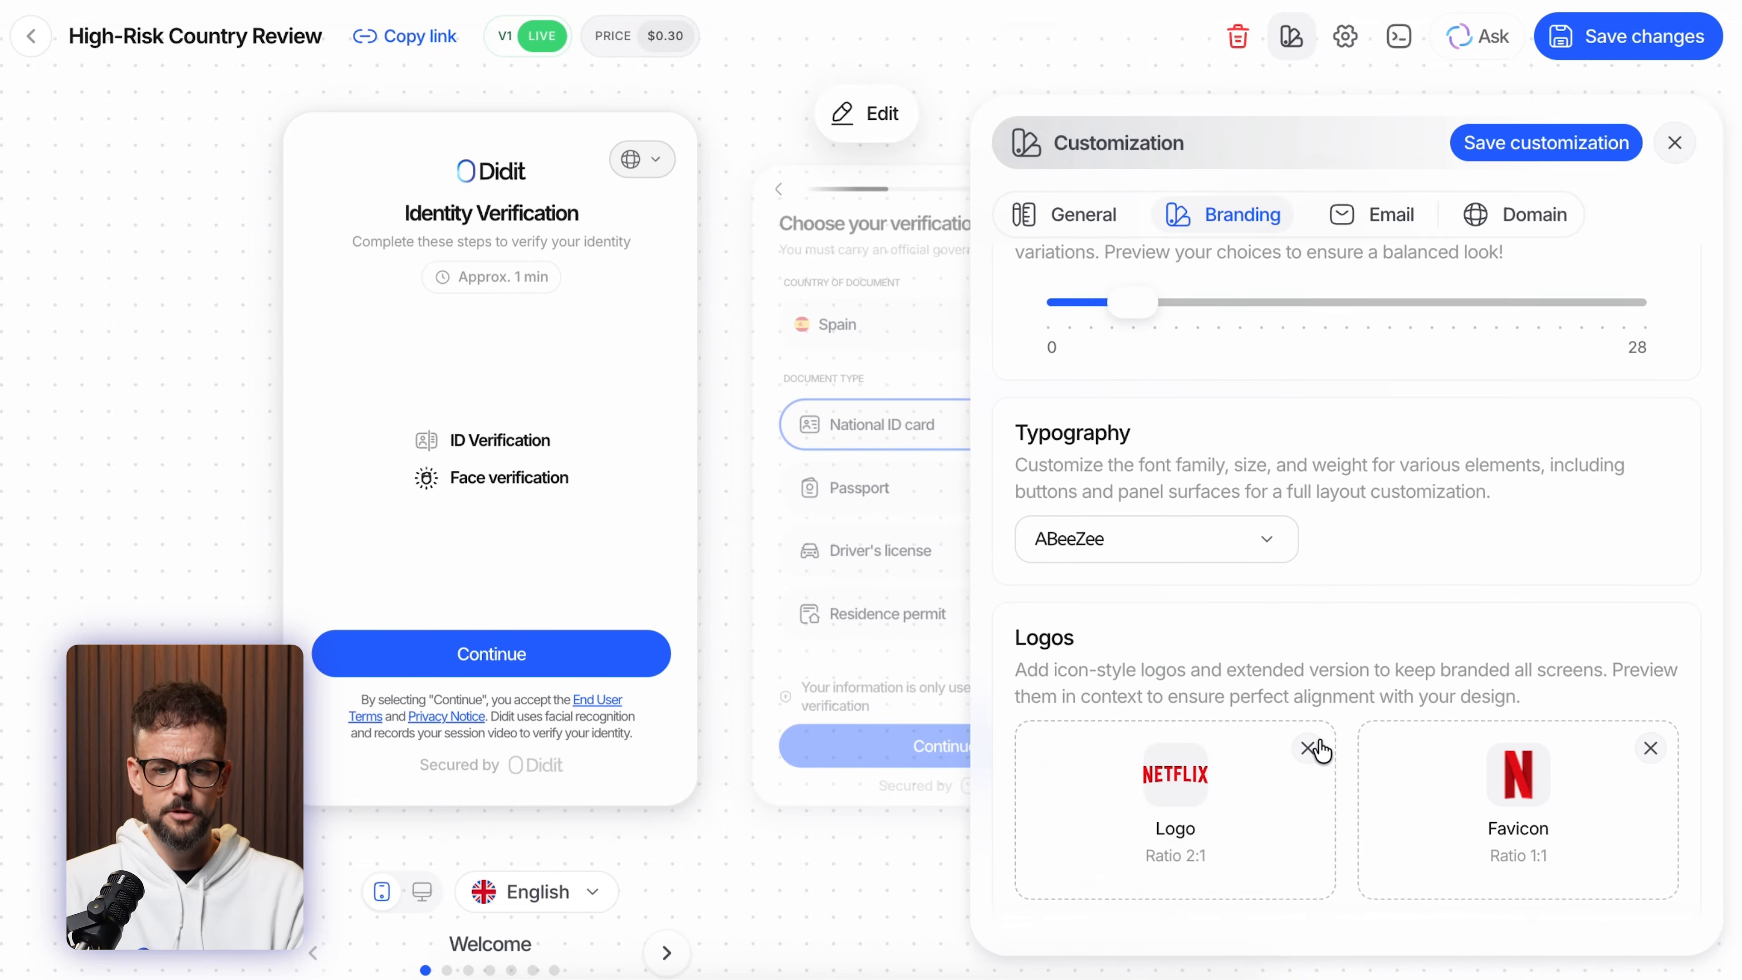
- Preview the verification screens with the white-label customization enabled, and disable it again
{"action": "scroll", "coordinate": [1262, 753], "scroll_direction": "up", "scroll_amount": 10}
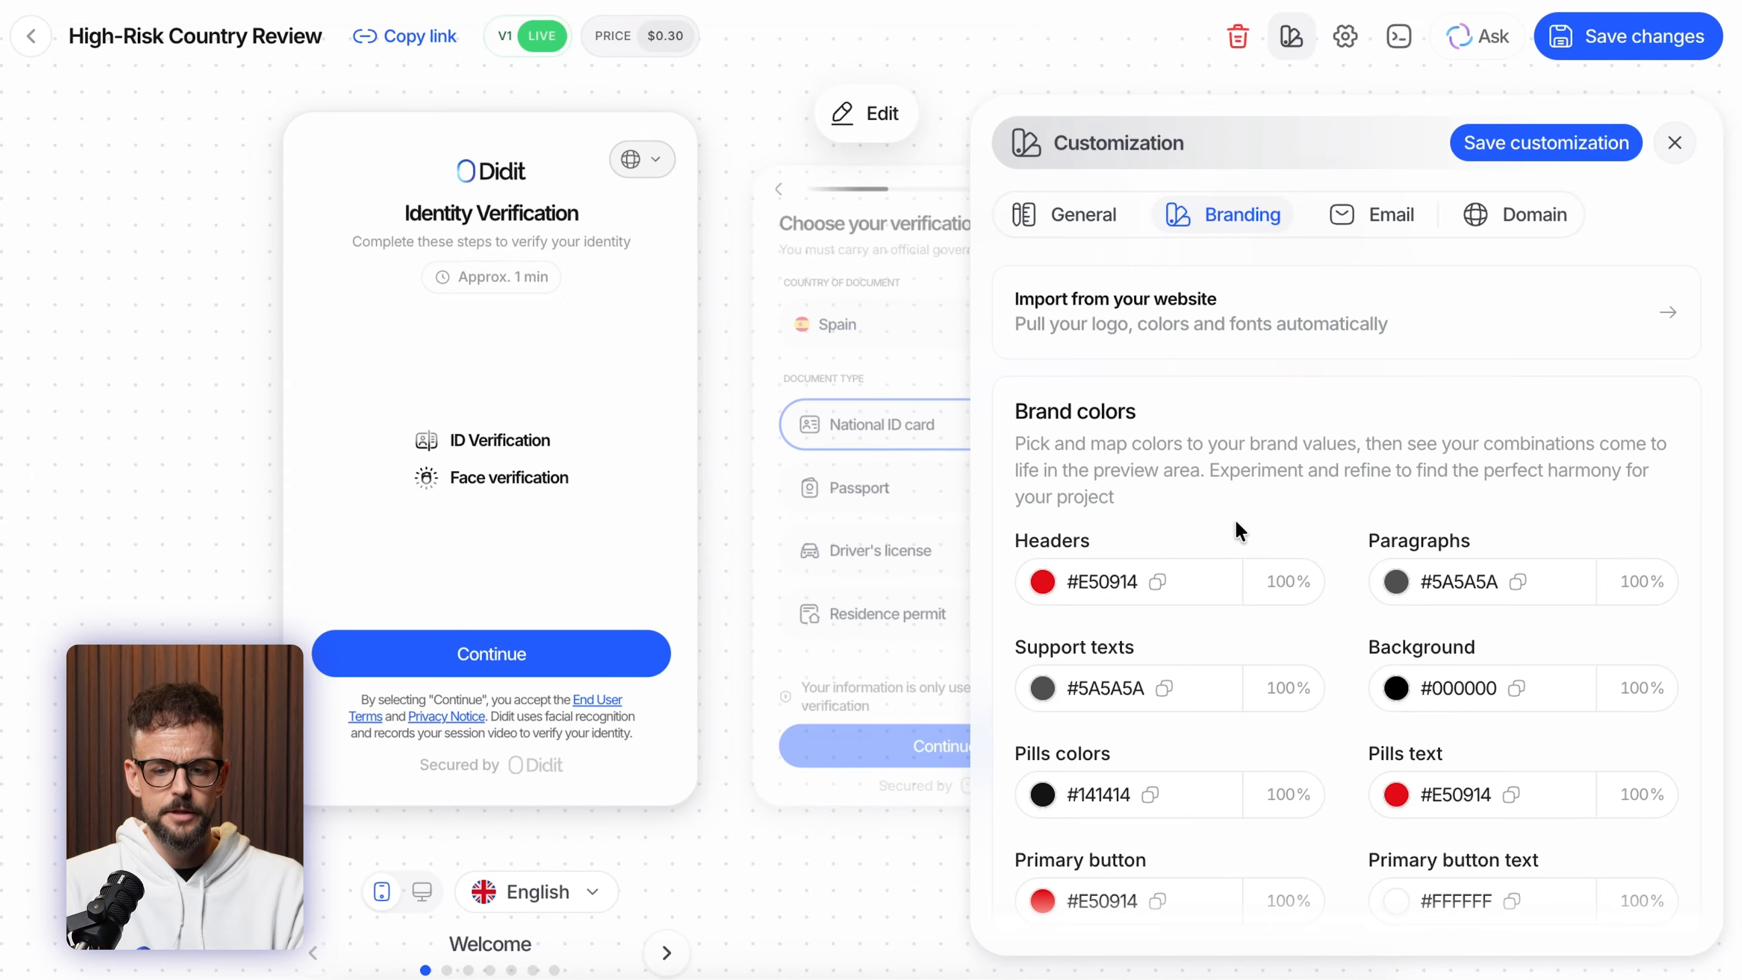
{"action": "mouse_move", "coordinate": [1274, 43]}
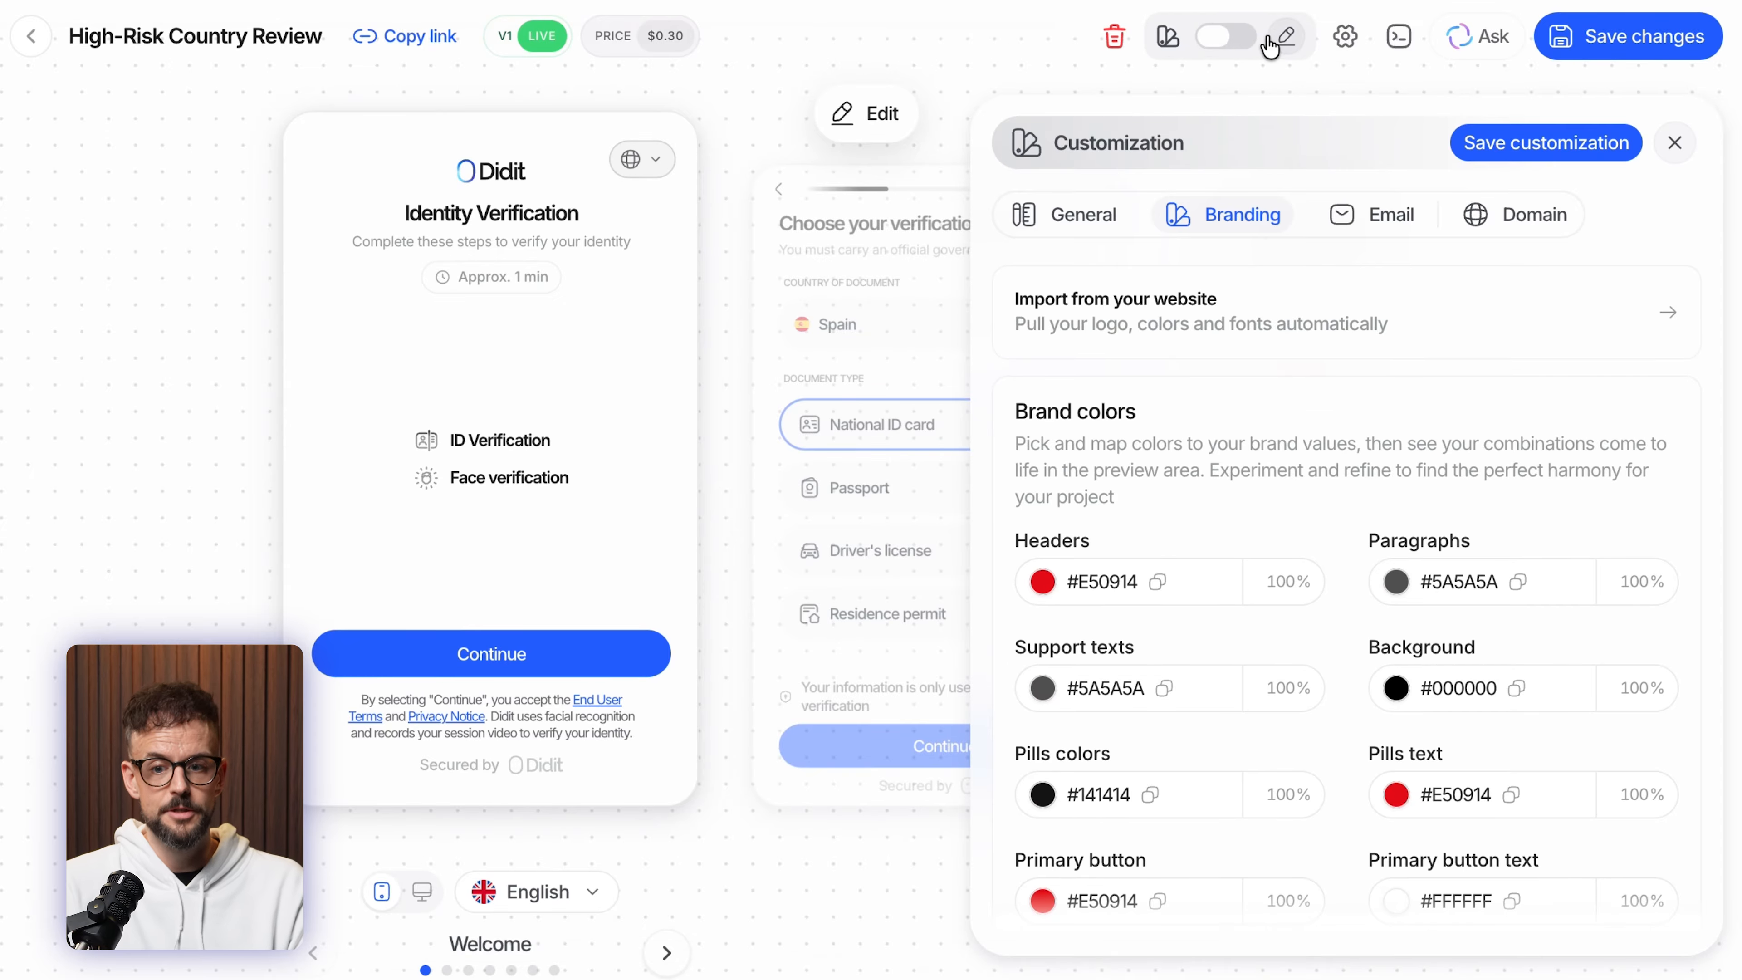
{"action": "left_click", "coordinate": [1220, 42]}
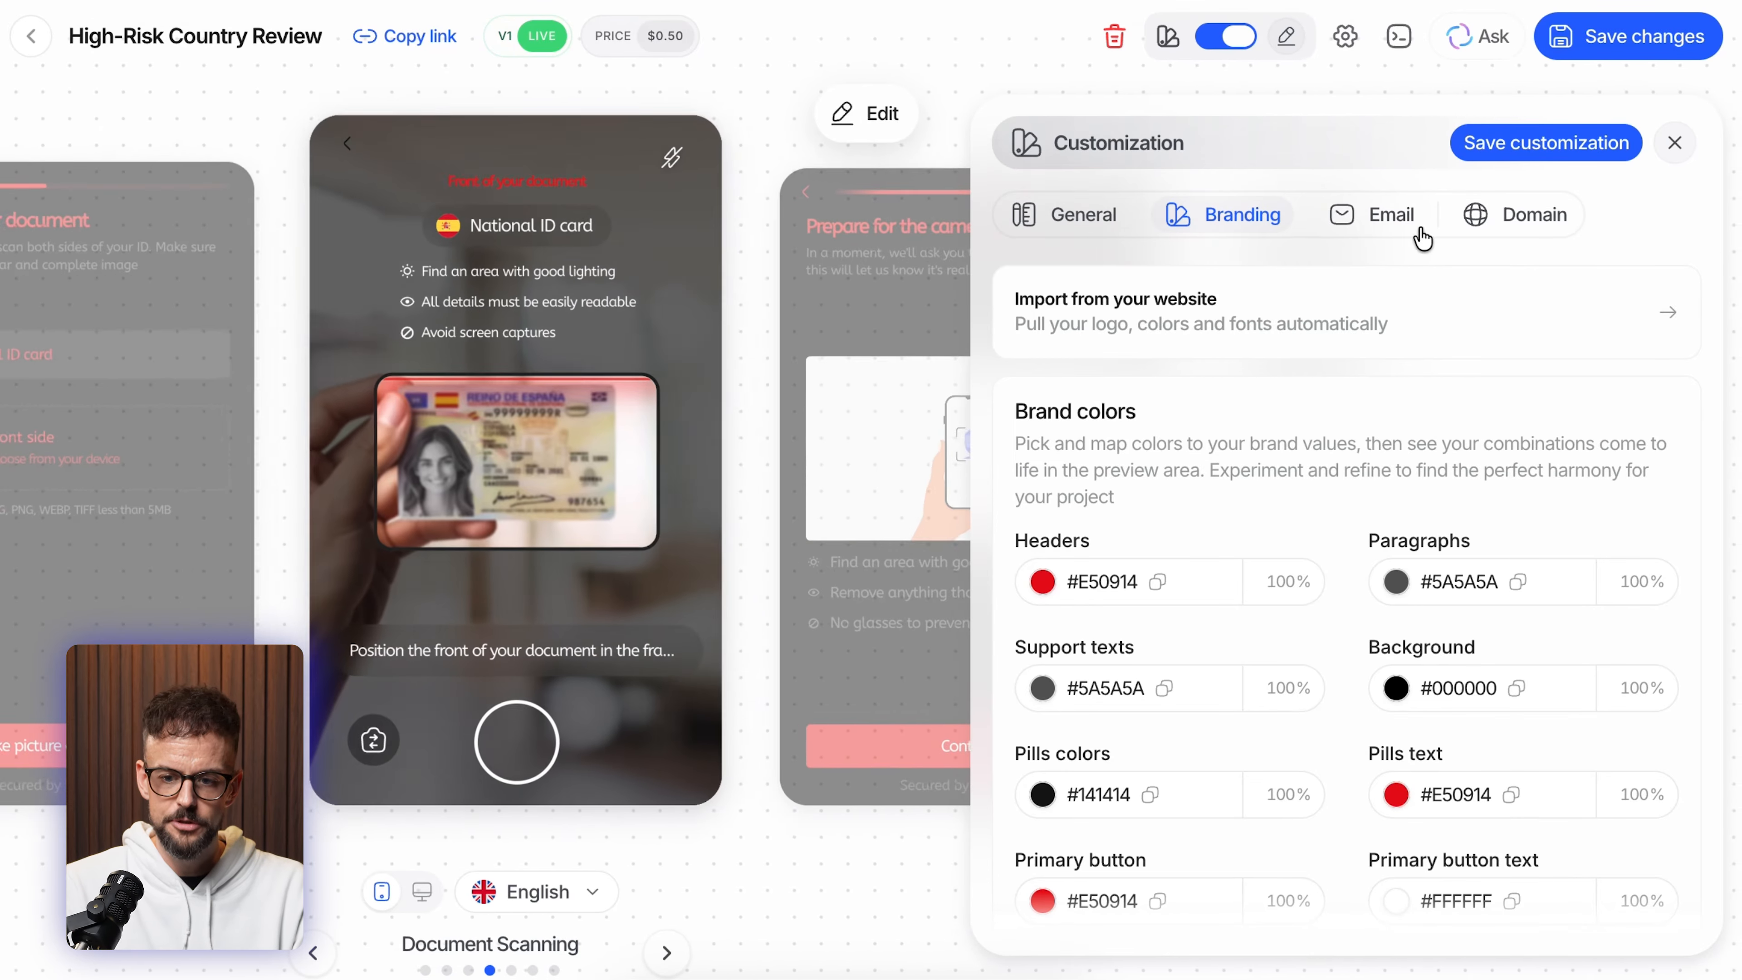
{"action": "left_click", "coordinate": [1226, 36]}
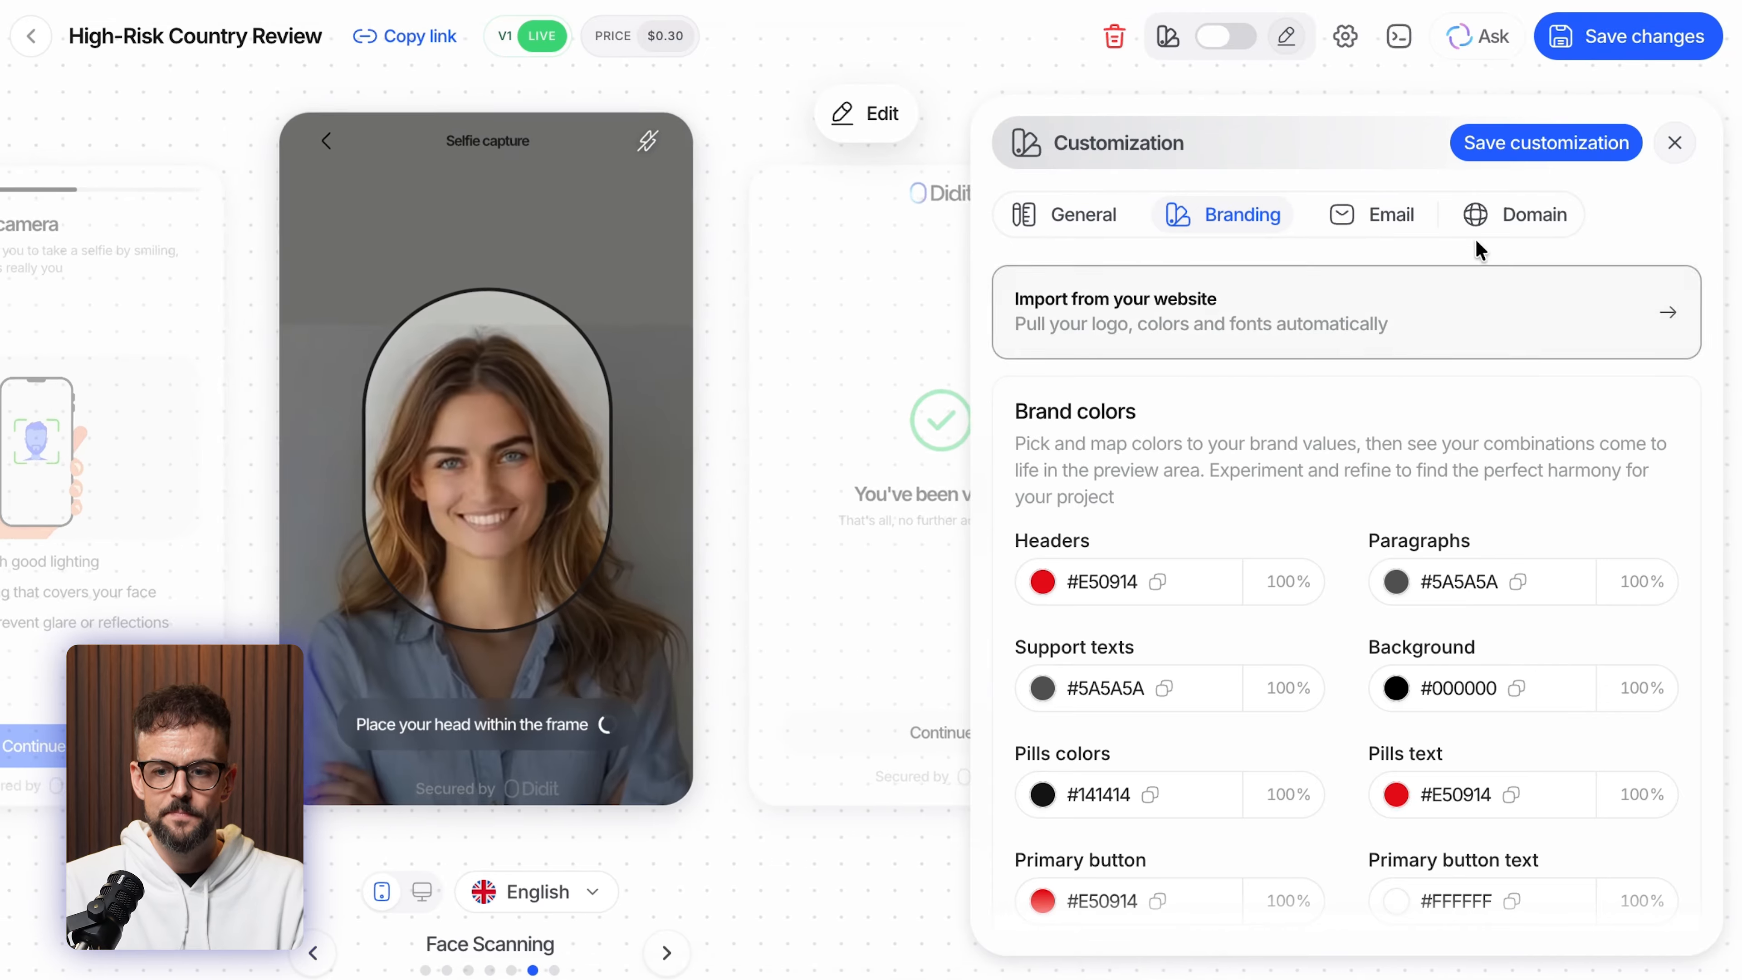
- Review the personalized email sender settings and the custom subdomain settings of the workflow's customization
{"action": "left_click", "coordinate": [1372, 214]}
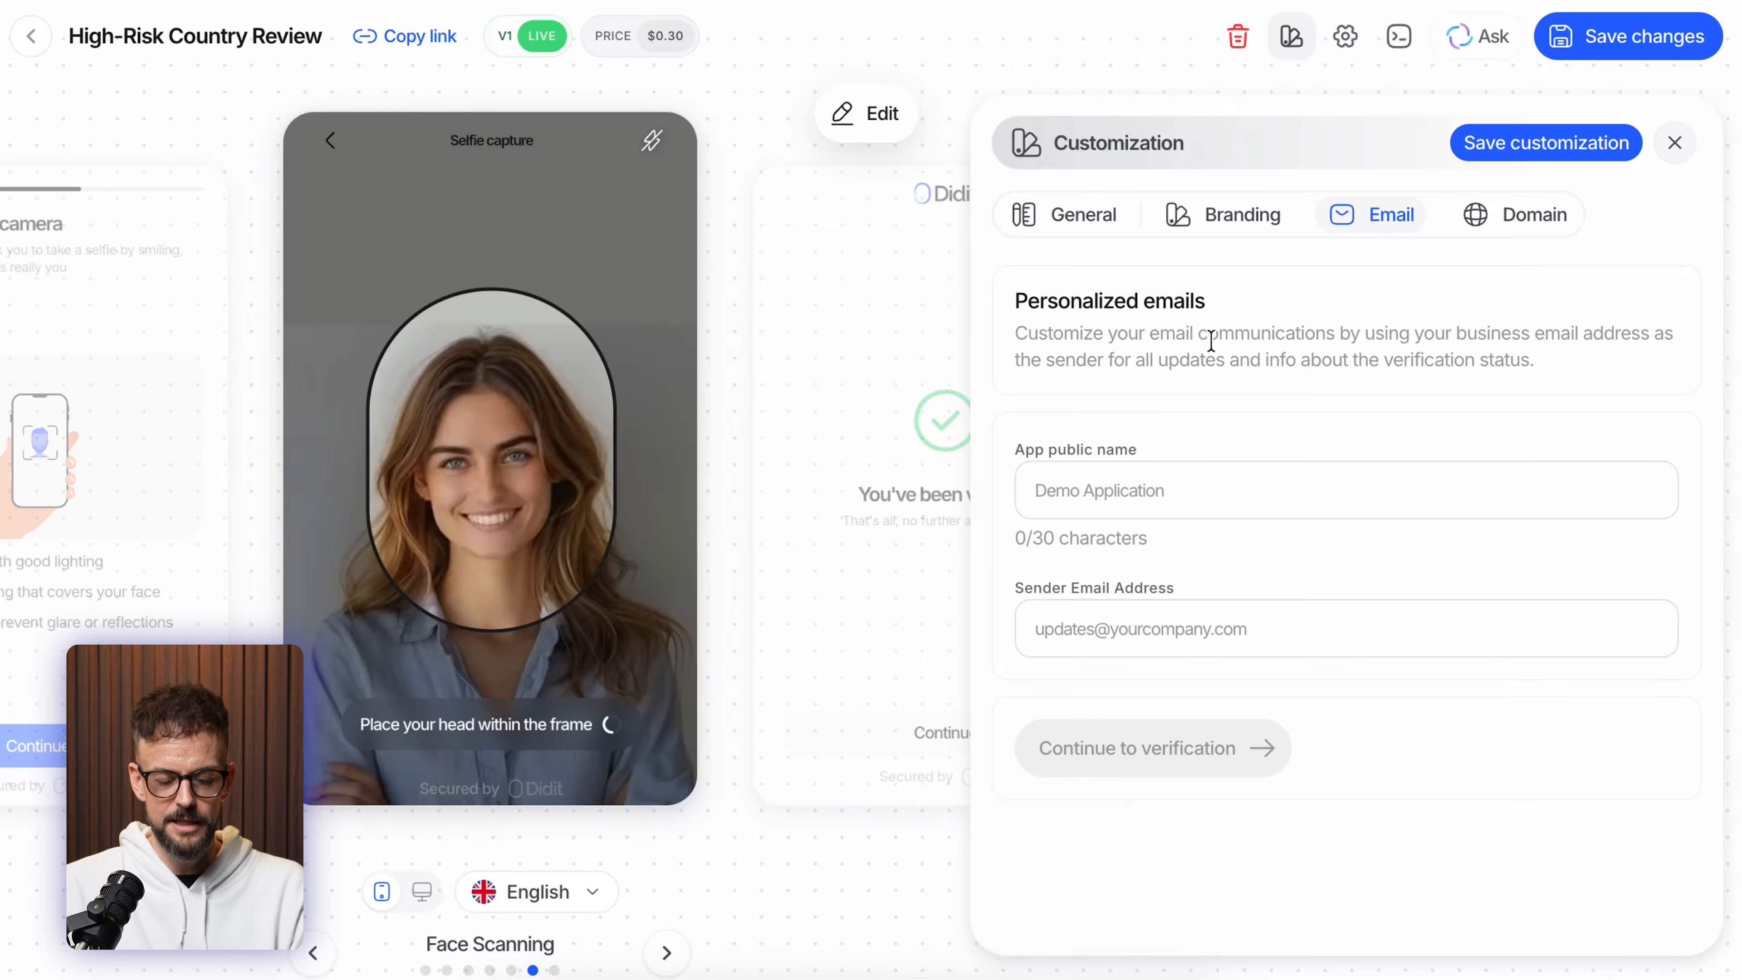
{"action": "left_click", "coordinate": [1094, 613]}
{"action": "left_click", "coordinate": [1144, 703]}
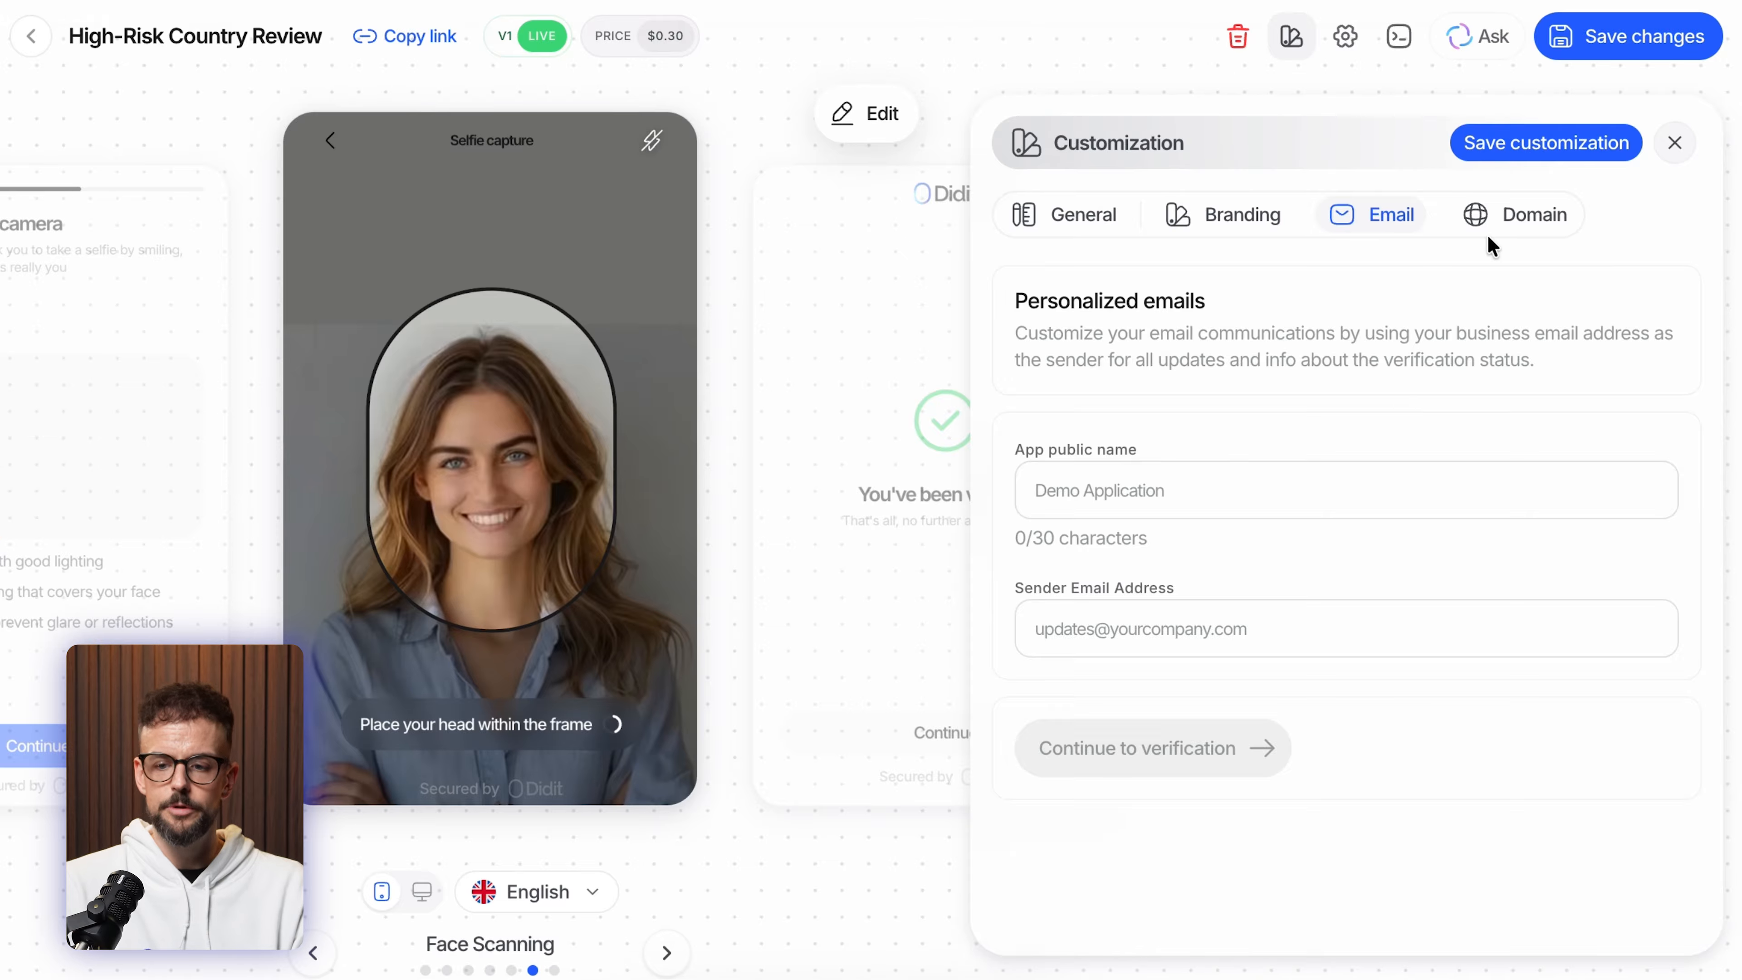
{"action": "left_click", "coordinate": [1526, 215]}
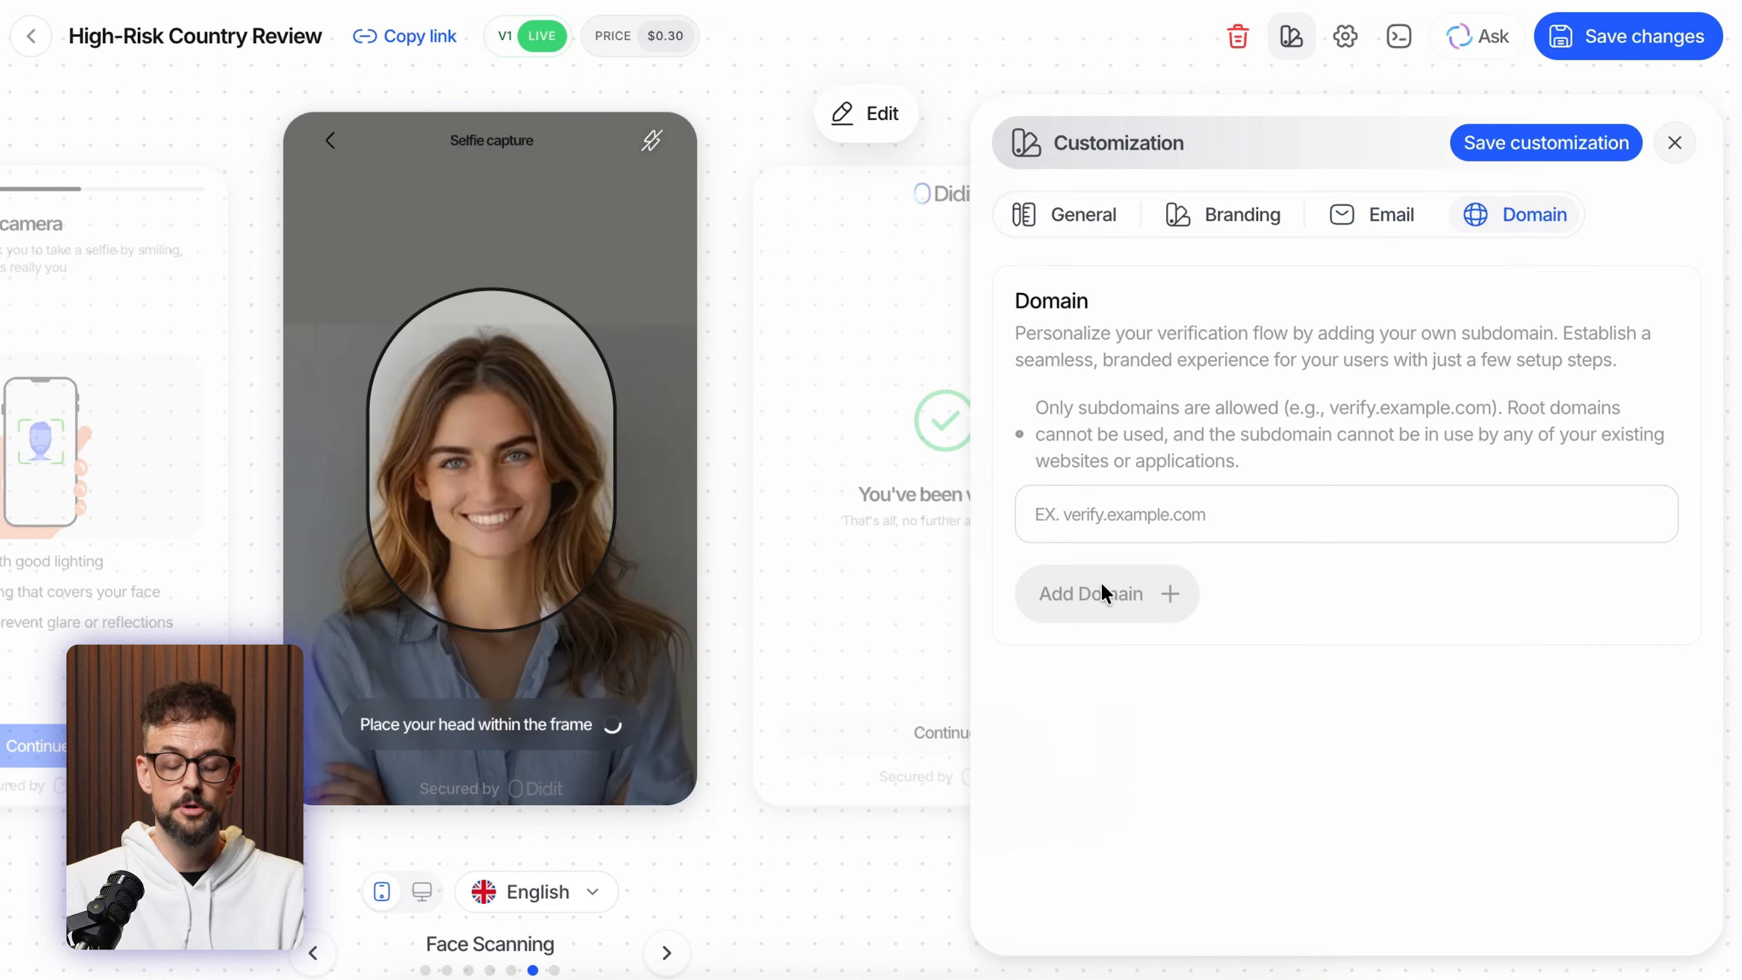